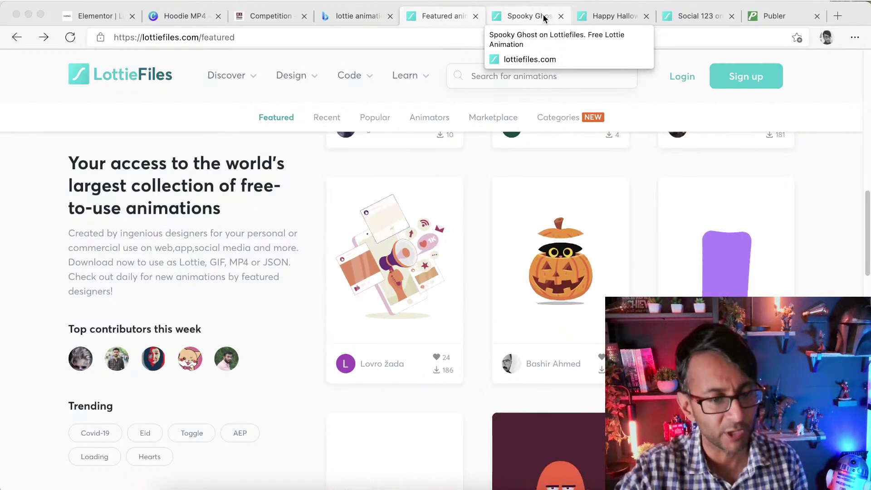
Step: View the Spooky Ghost, Happy Halloween scooter and Social 123 animation pages on LottieFiles
left_click(546, 17)
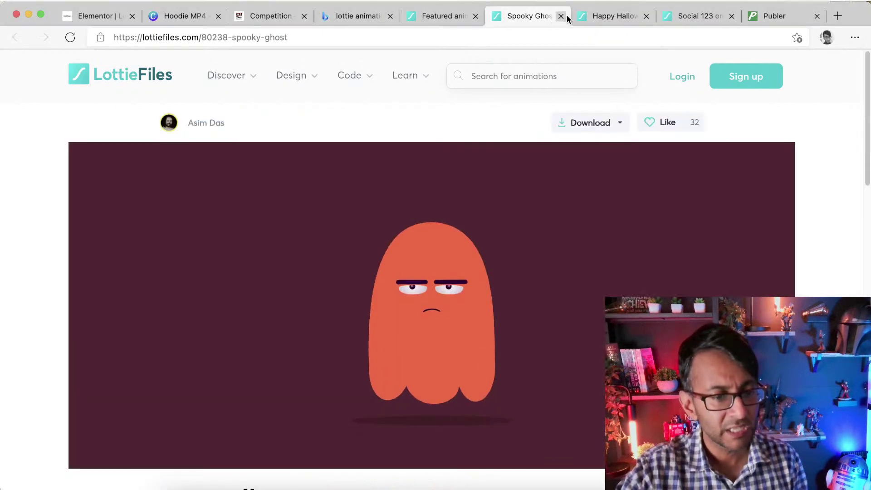
left_click(614, 19)
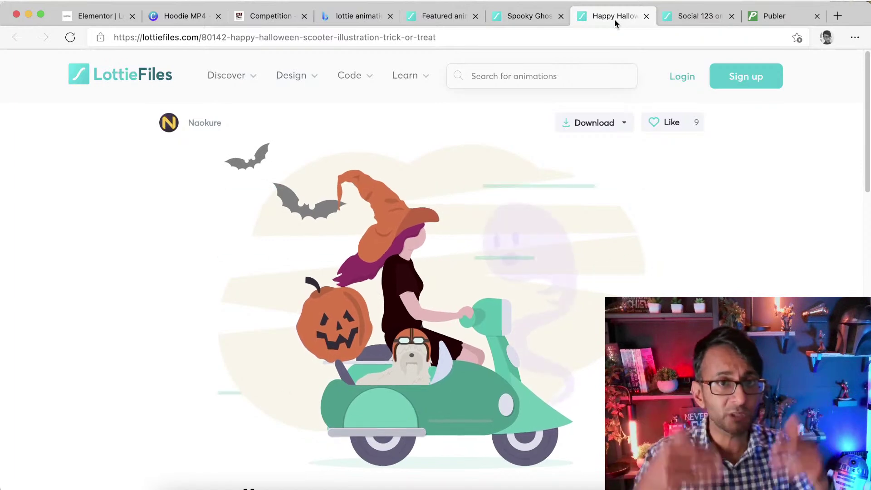
left_click(702, 17)
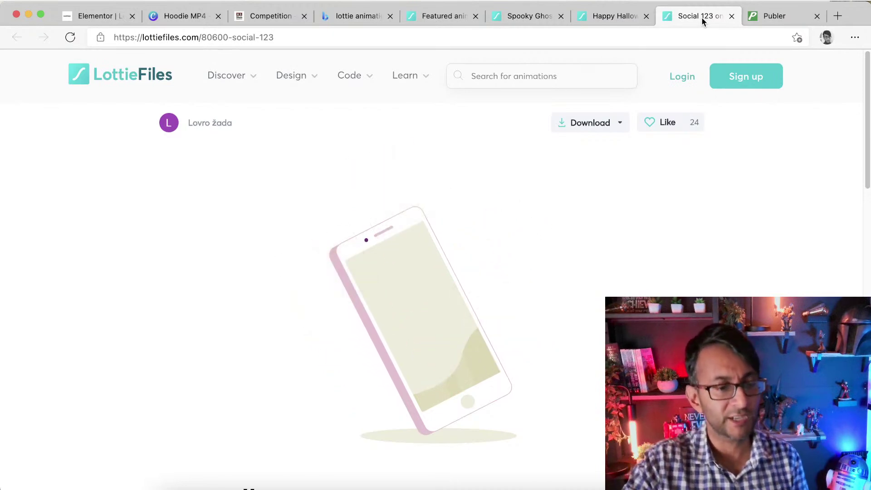
Step: Return to the Spooky Ghost animation and examine its preview, playback controls, speed and background colour options
left_click(525, 17)
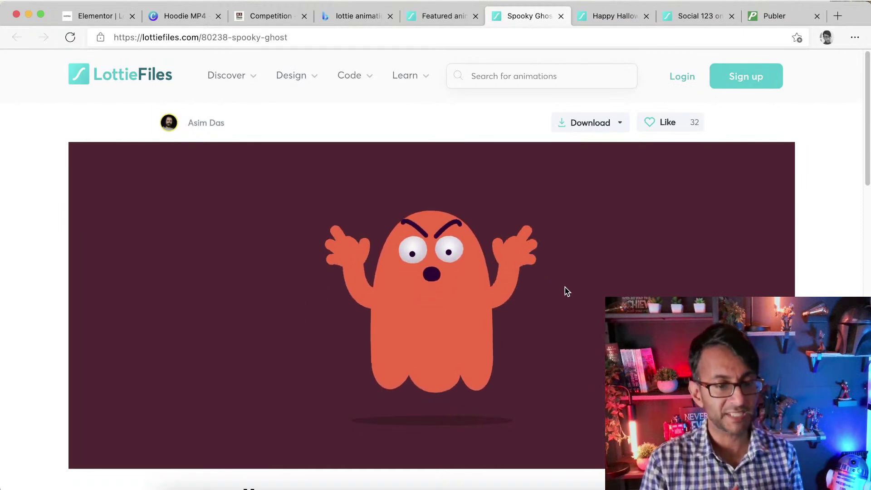
scroll(565, 287, "down", 3)
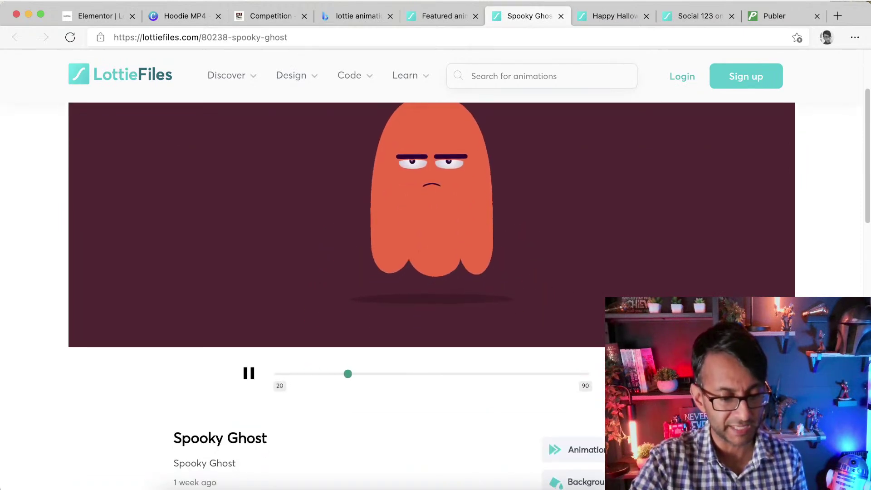
scroll(565, 288, "down", 2)
scroll(431, 227, "up", 3)
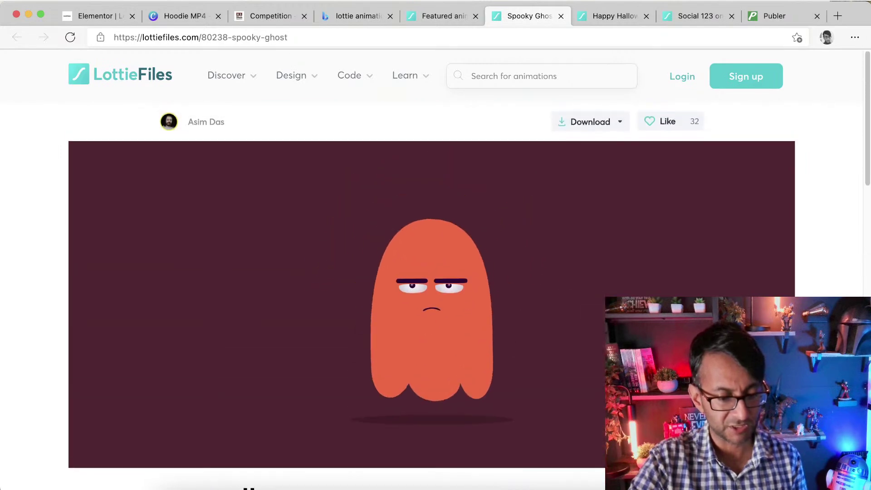
scroll(432, 227, "down", 1)
scroll(619, 272, "down", 5)
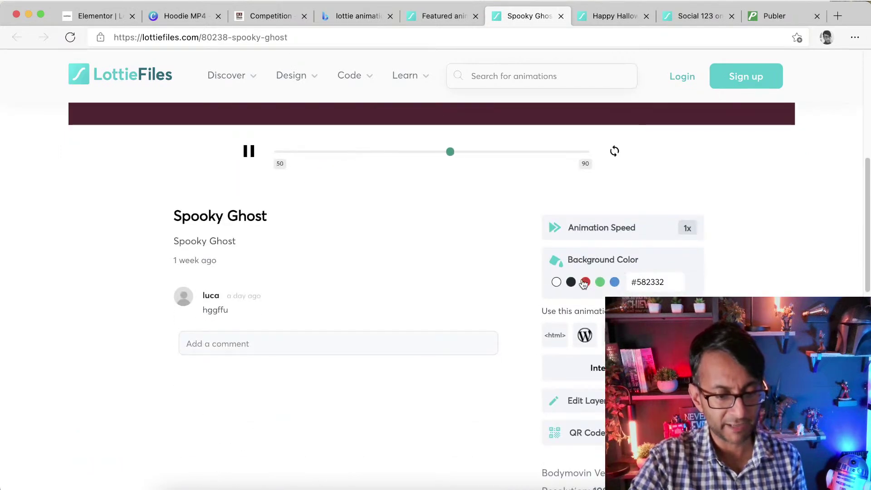
scroll(588, 285, "up", 4)
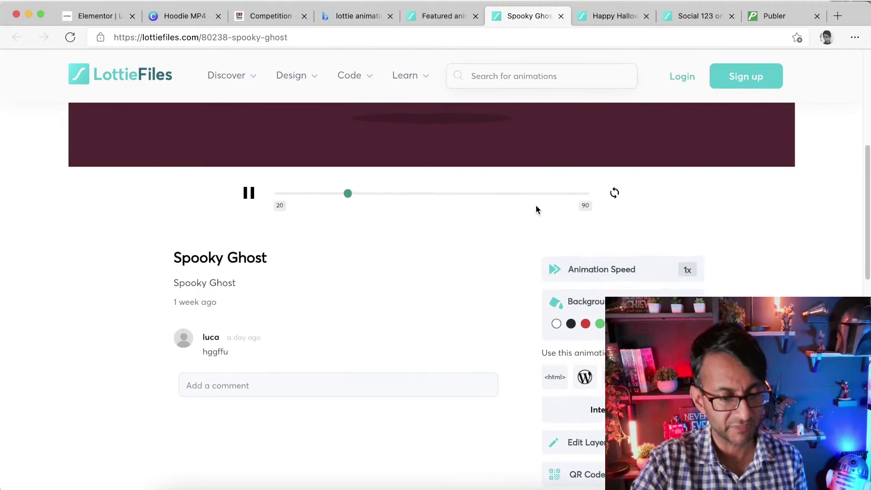
scroll(592, 227, "up", 4)
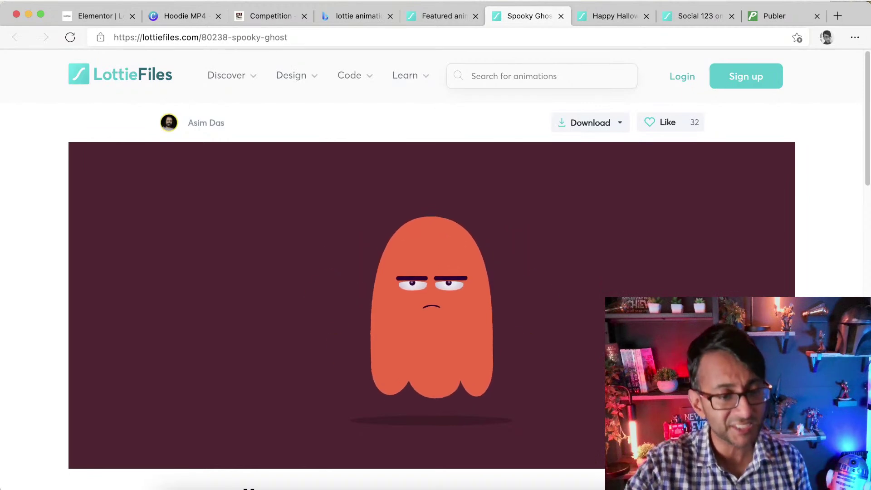
Step: Close the Spooky Ghost, Happy Halloween, Social 123 and Publer pages, keeping the LottieFiles featured animations page open
left_click(561, 16)
left_click(561, 17)
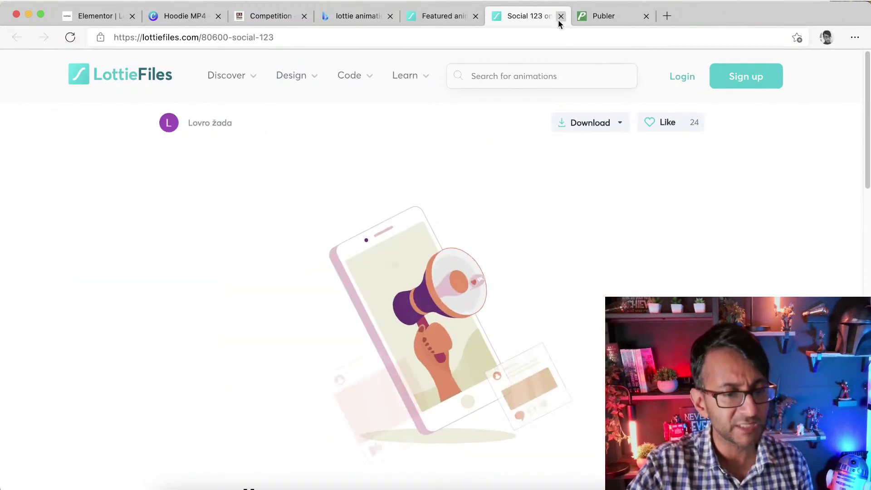
left_click(561, 16)
left_click(447, 17)
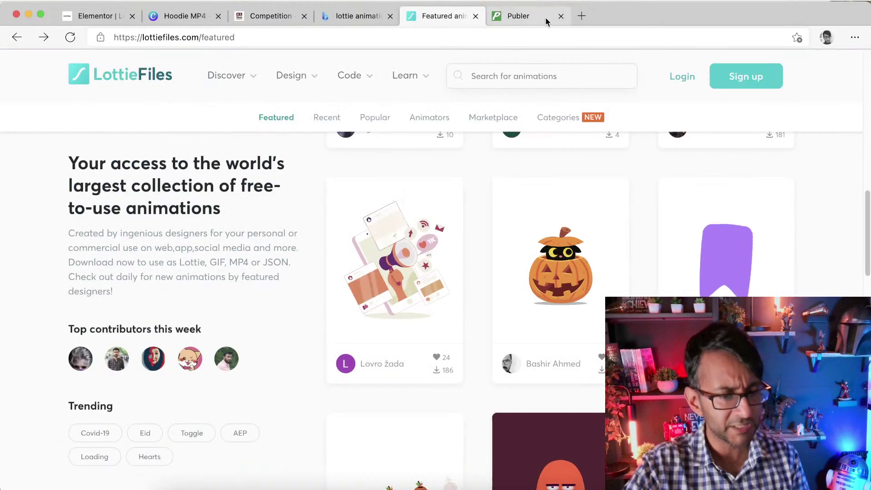
left_click(561, 16)
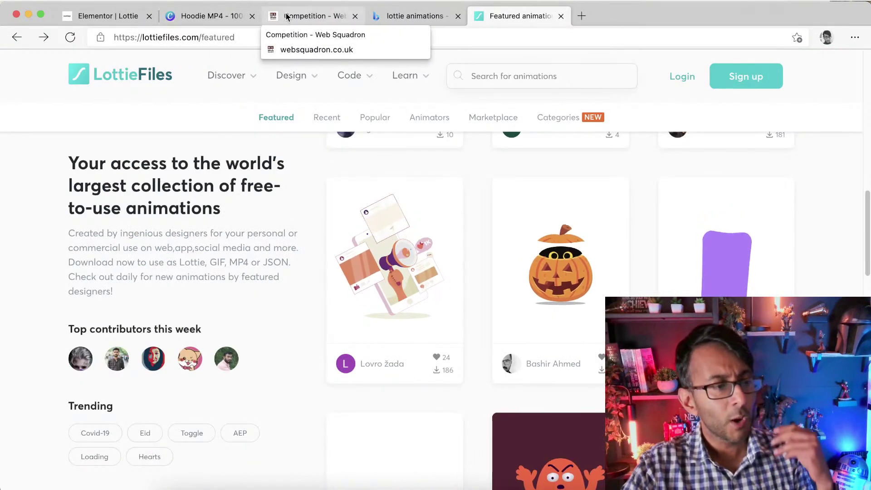
Step: Switch to the Web Squadron competition page and review the ways to earn entries for the Elementor Pro license
left_click(307, 16)
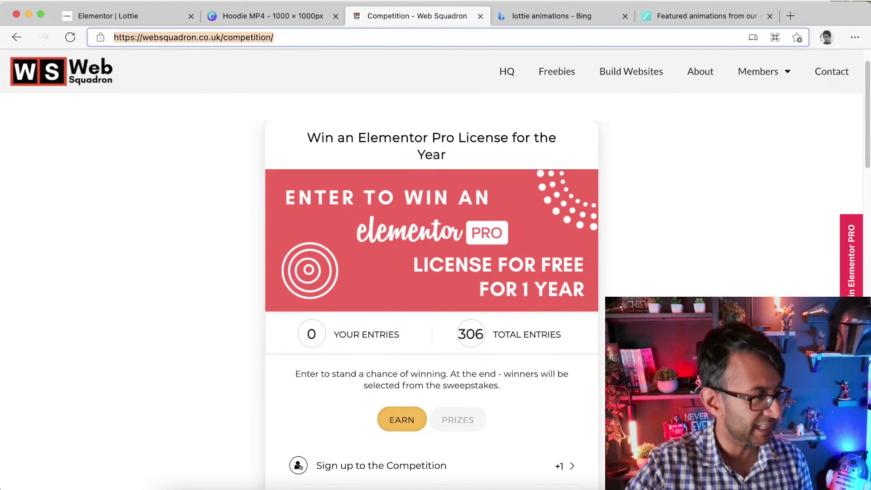
key("super+Tab")
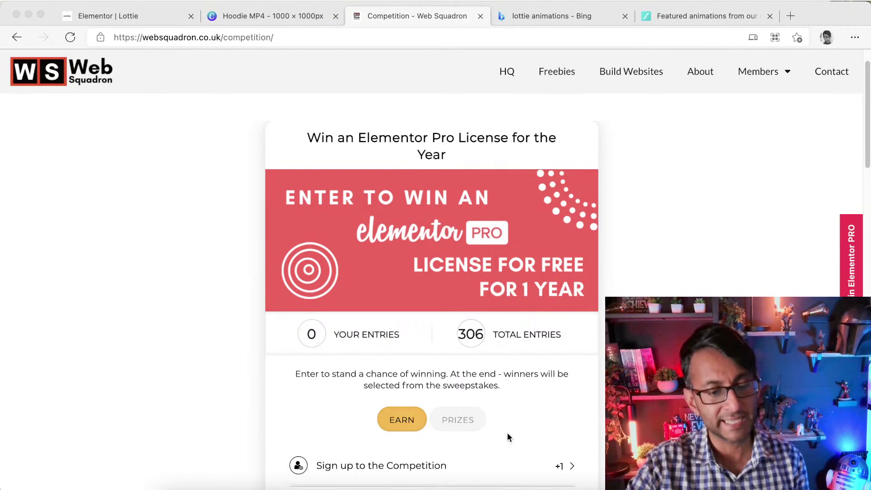
scroll(475, 456, "down", 7)
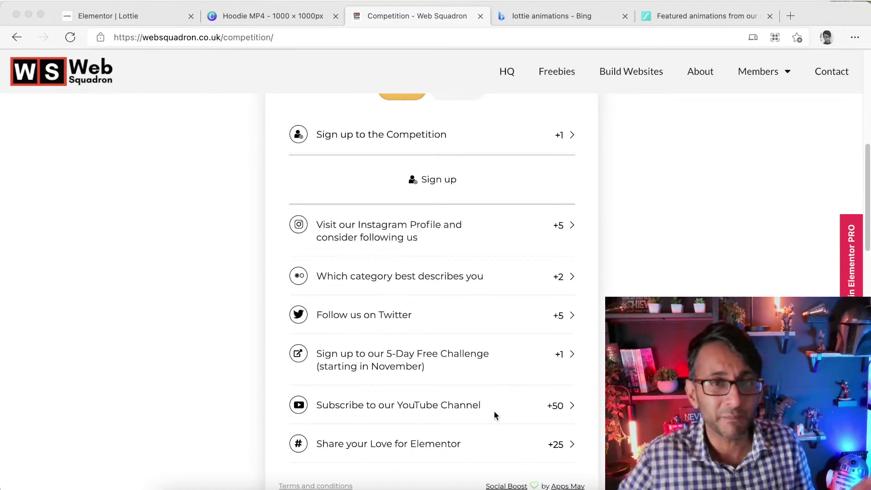
Step: Switch to the Hoodie MP4 design in Canva, move the WOLF text onto the upper part of the black triangle and colour it white
left_click(297, 16)
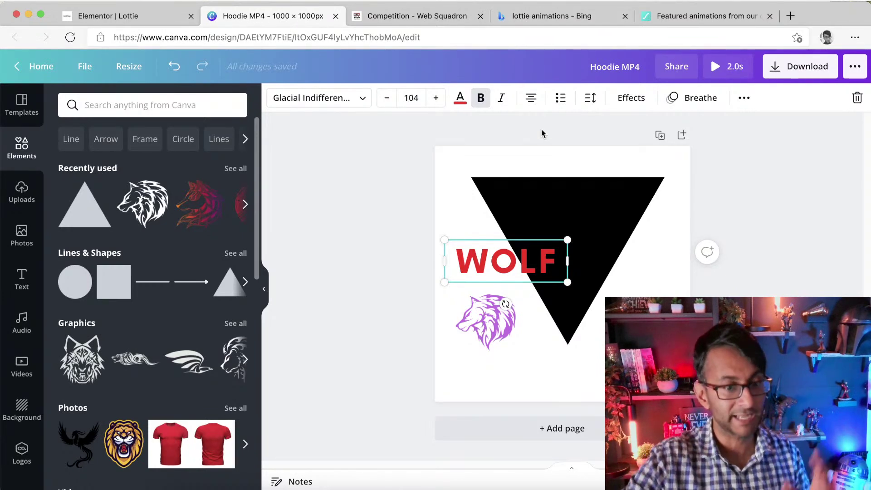
left_click(541, 200)
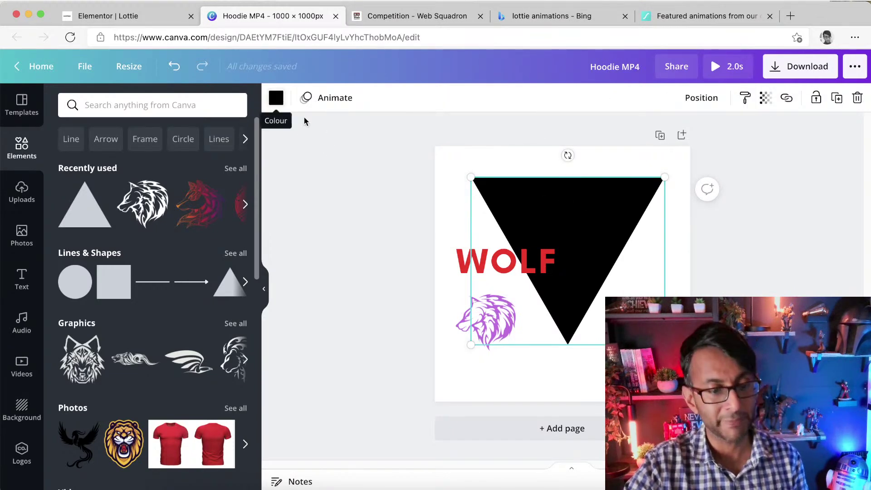
left_click_drag(498, 267, 571, 214)
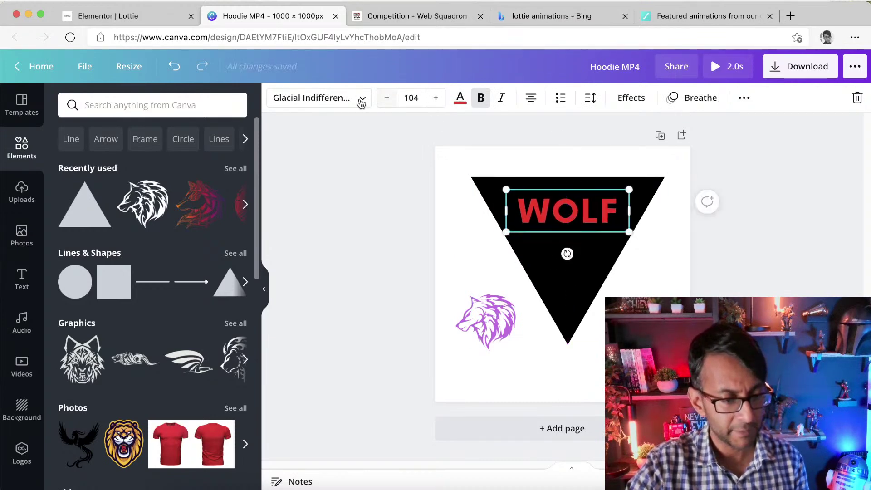
left_click(459, 98)
left_click(201, 161)
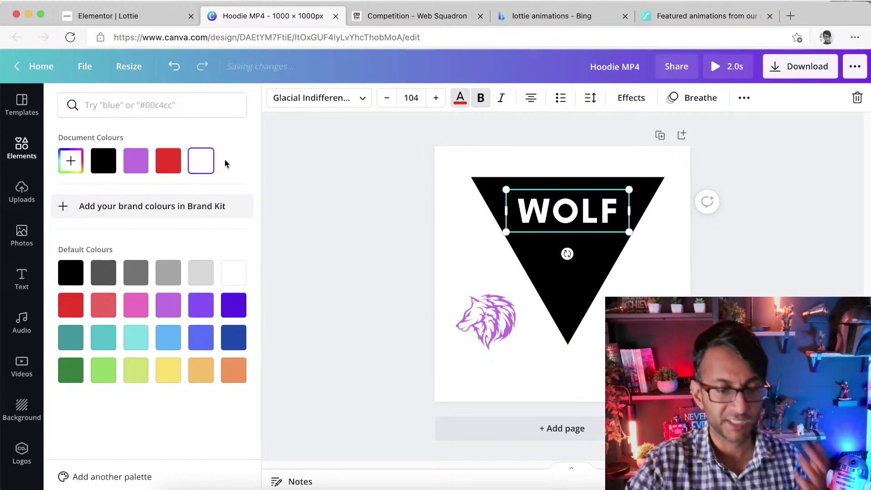
Step: Move the purple wolf head graphic into the triangle, centred beneath the WOLF text, and recolour it white
left_click(482, 326)
left_click_drag(493, 327, 563, 272)
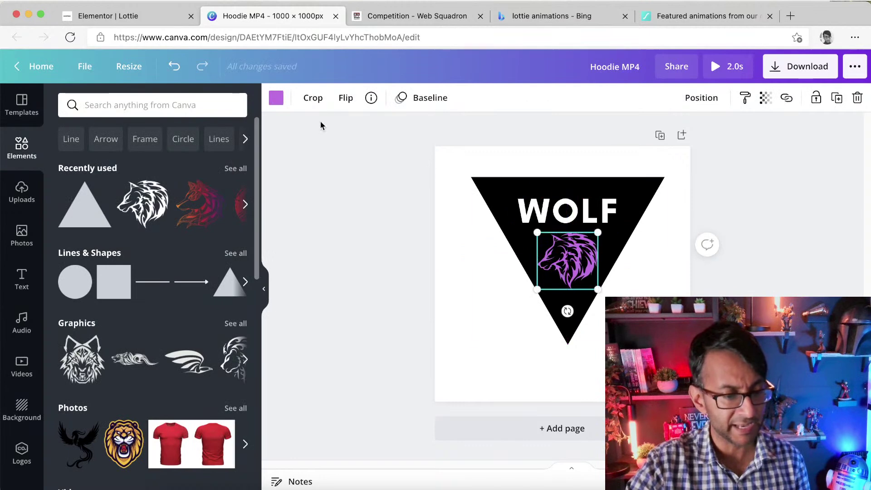
left_click(276, 98)
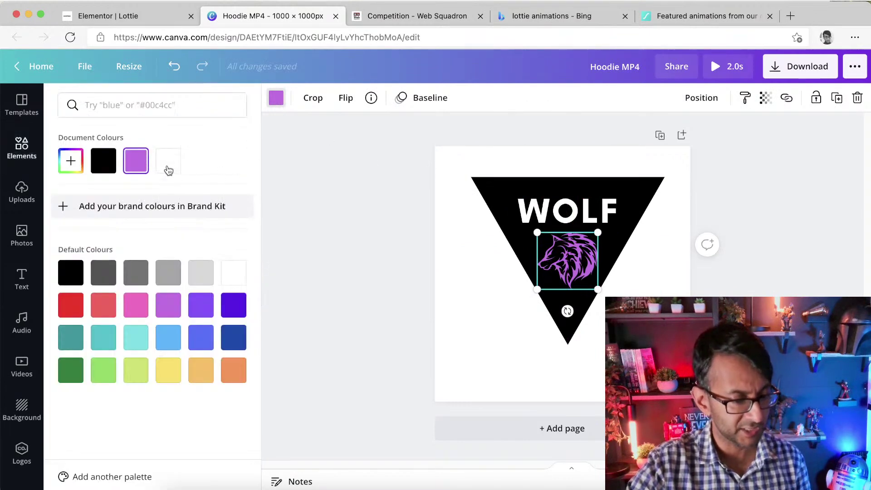
left_click(168, 172)
left_click(473, 305)
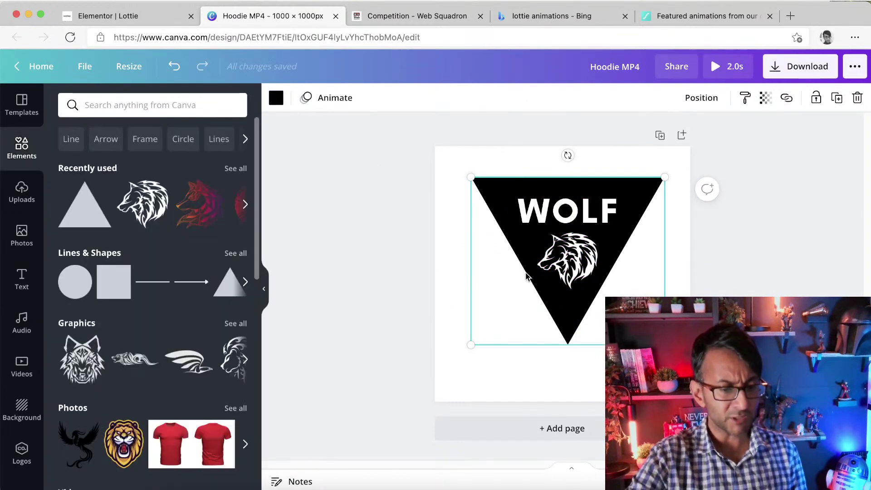
left_click(562, 263)
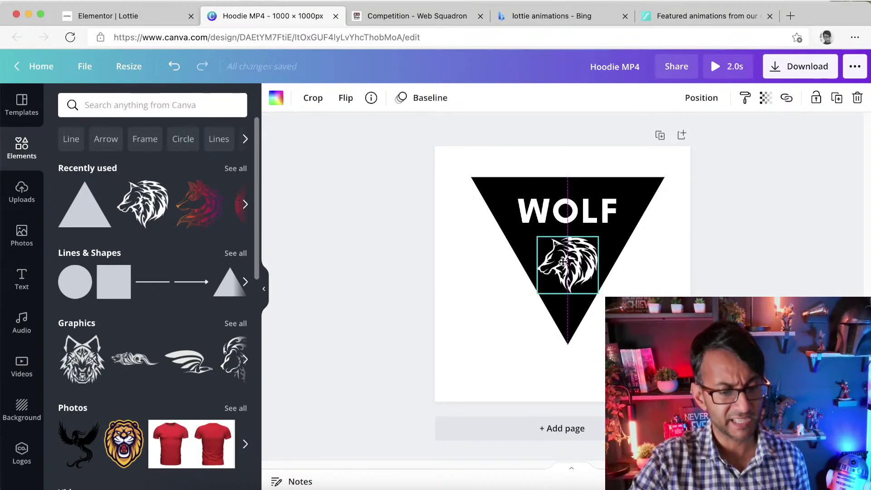
left_click(452, 312)
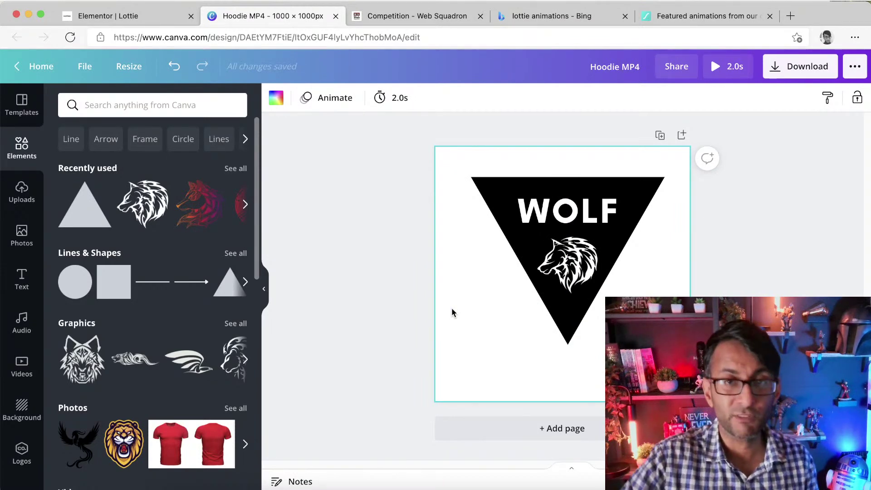
Step: Search the elements for "horse" and place the rearing horse silhouette to the left of the triangle
left_click(117, 108)
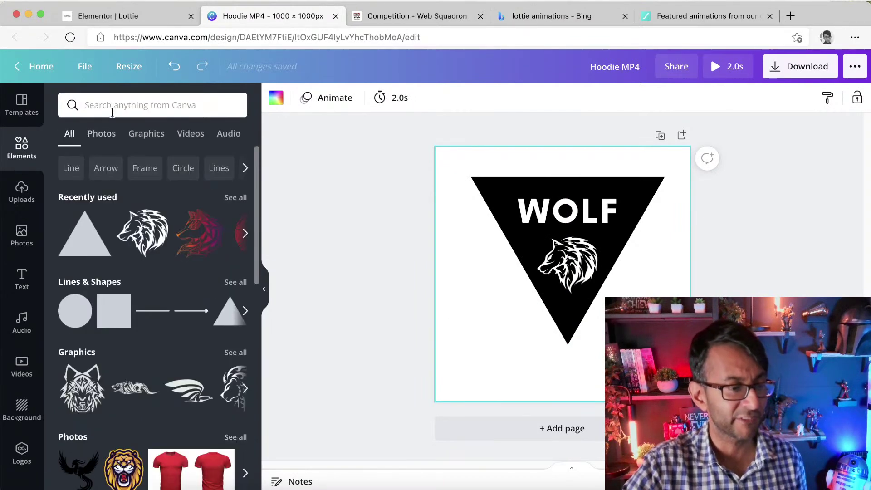
type("horse")
key("Return")
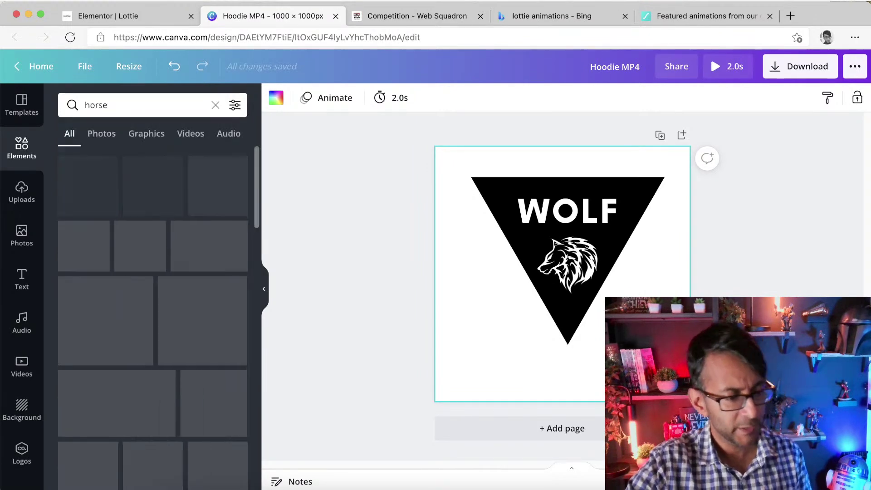
scroll(202, 327, "down", 2)
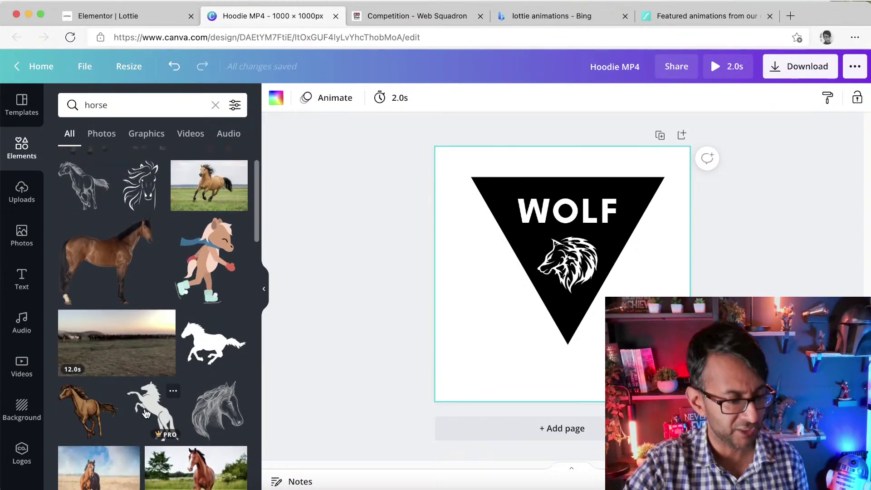
left_click(145, 413)
left_click_drag(571, 286, 485, 307)
Step: Duplicate the rearing horse to the right of the triangle and flip the copy horizontally
key("super+d")
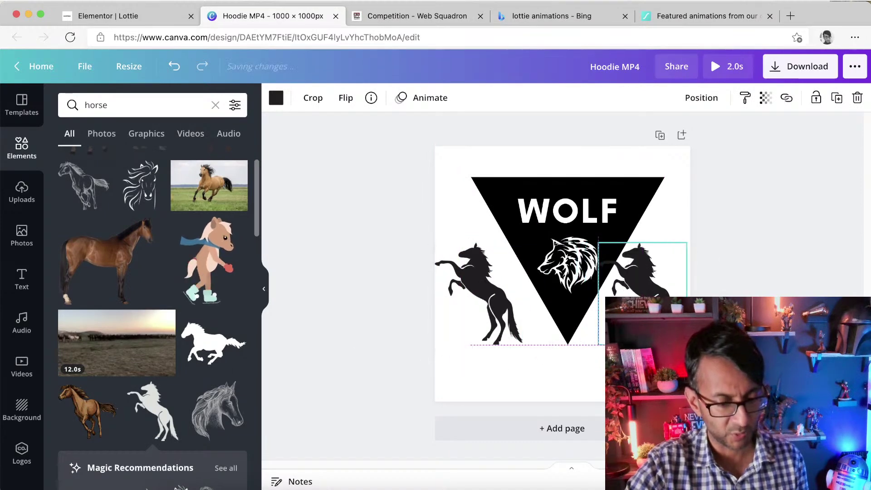
left_click(338, 104)
left_click(359, 130)
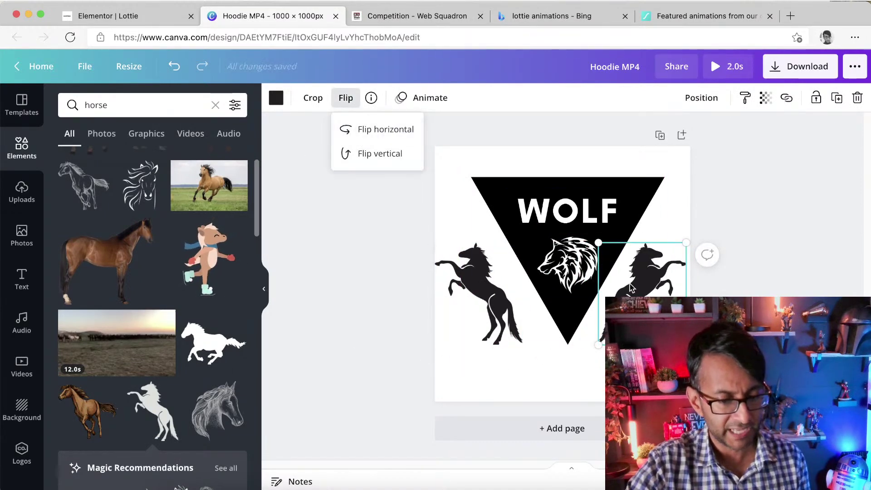
Step: Delete both horse graphics from the design
key("Escape")
key("Delete")
left_click(494, 295)
key("Delete")
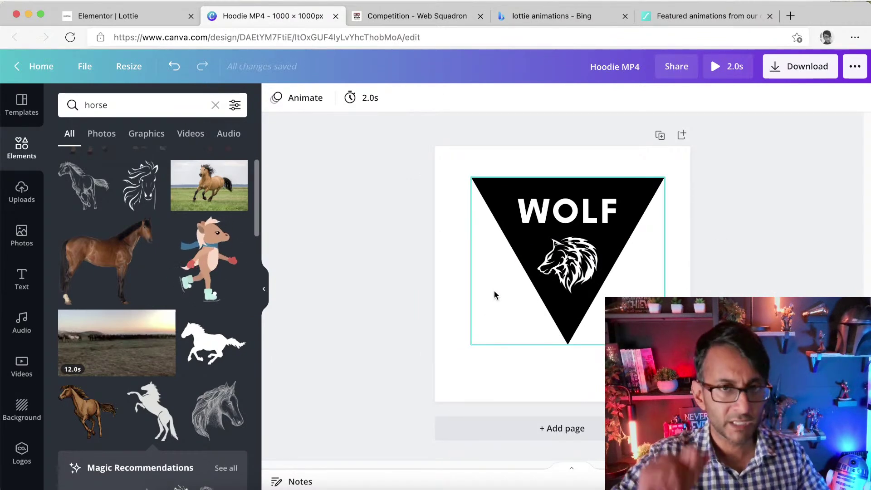
Step: Check the animation effects assigned to the WOLF text and the wolf head graphic
left_click(653, 224)
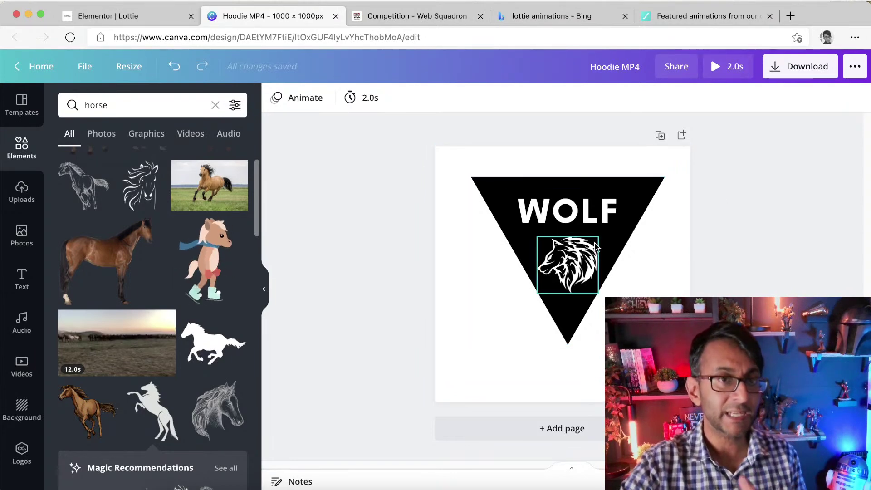
left_click(606, 166)
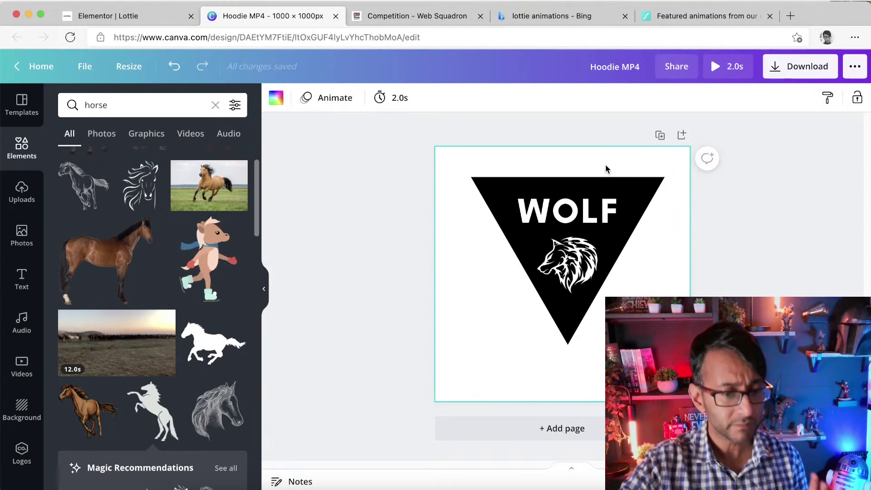
left_click(574, 209)
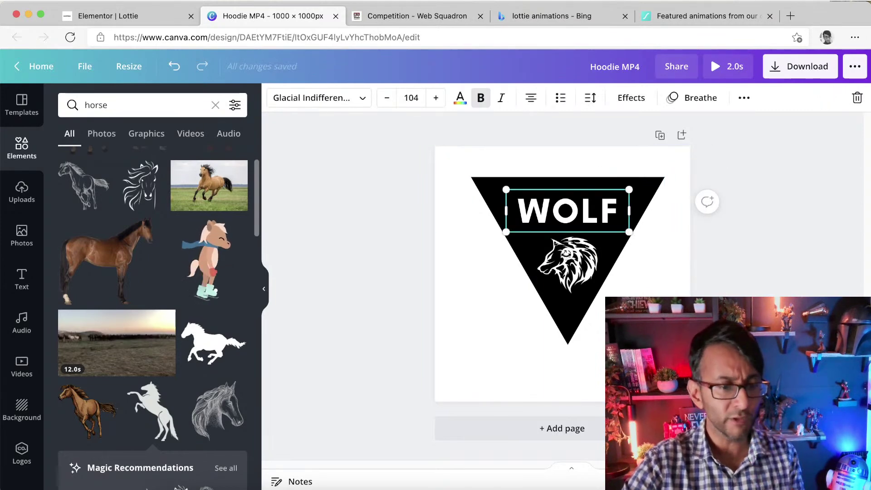
left_click(570, 254)
left_click(574, 230)
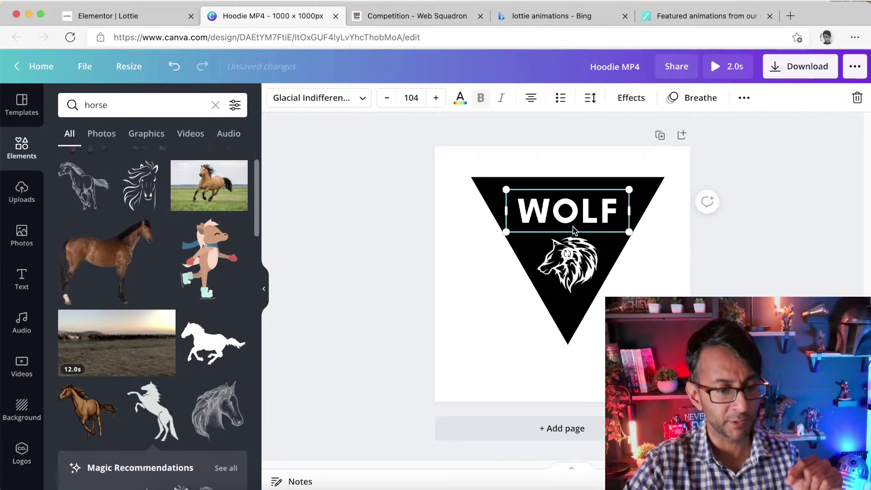
left_click(688, 100)
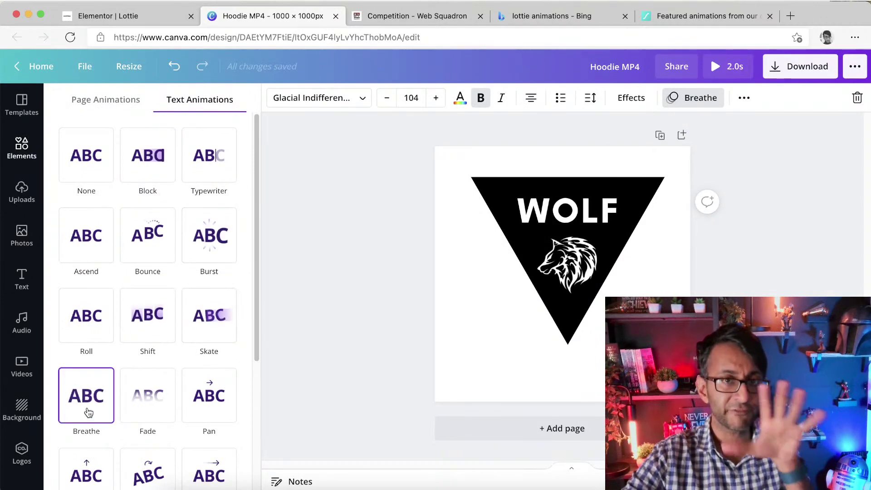
left_click(568, 266)
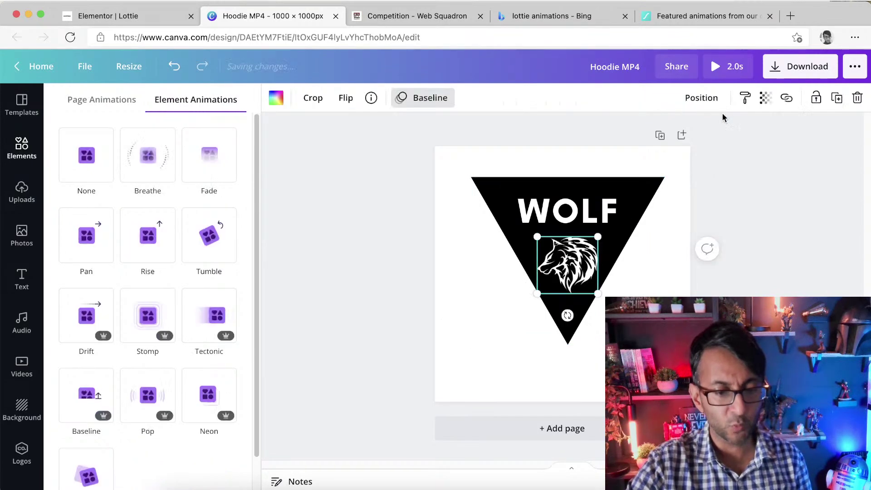
left_click(428, 97)
left_click(442, 106)
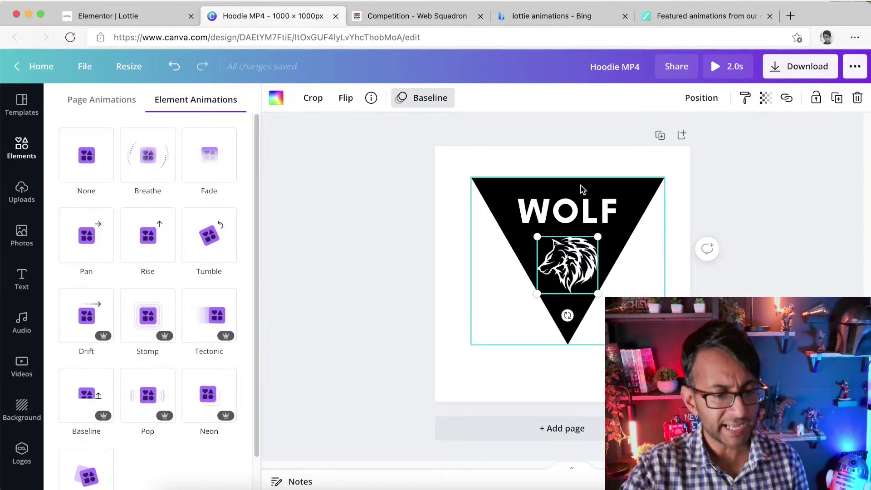
Step: Play a preview of the animated logo and inspect the page's timing setting
left_click(711, 56)
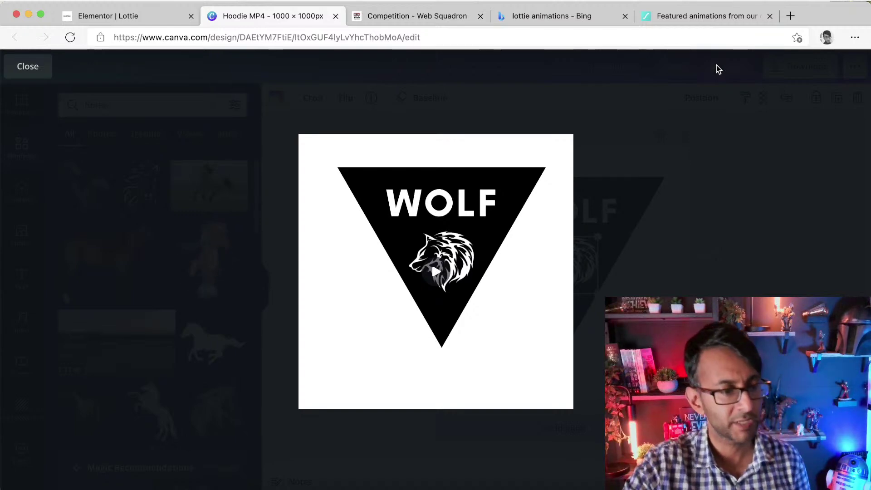
left_click(28, 68)
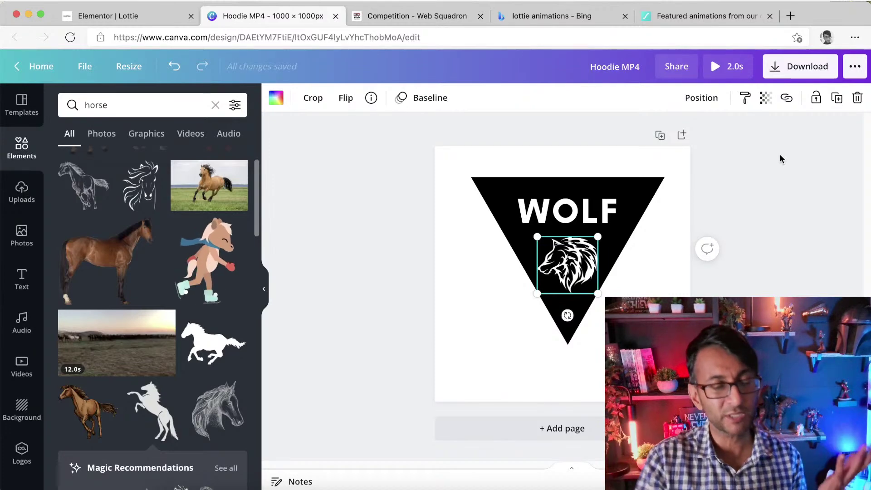
left_click(609, 157)
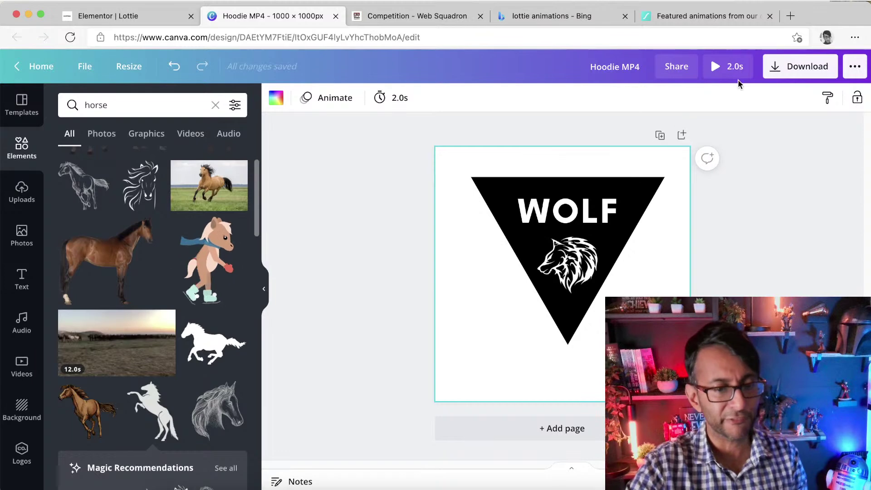
left_click(400, 101)
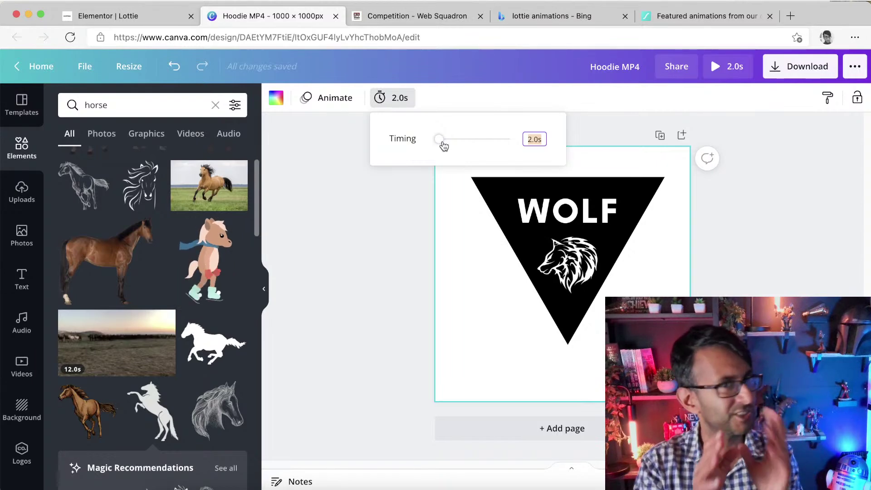
left_click(369, 225)
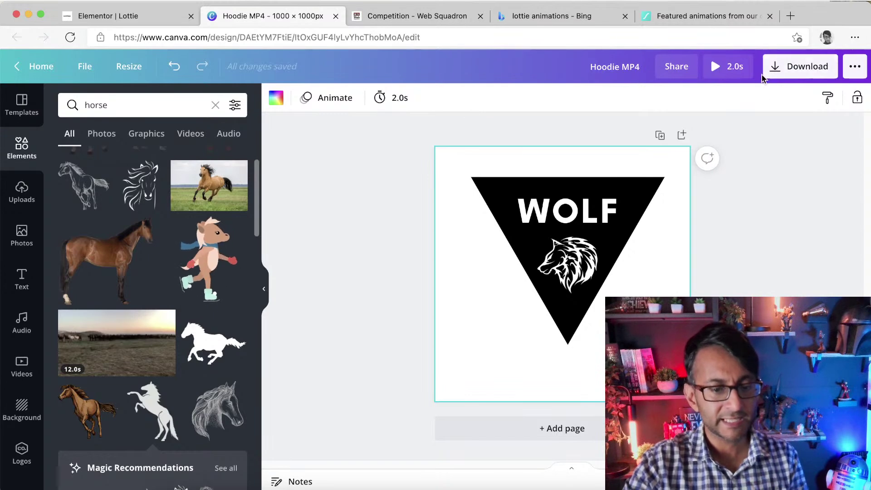
Step: Download the animated logo design as an MP4 video
left_click(774, 67)
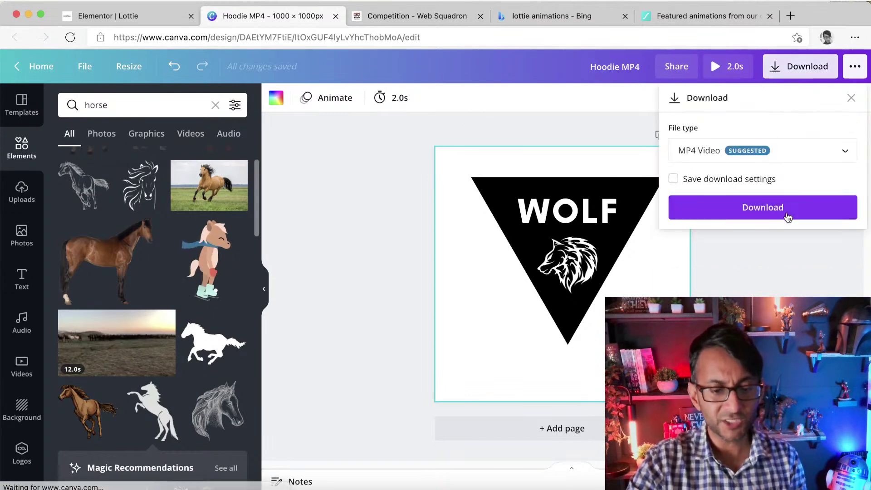
left_click(783, 209)
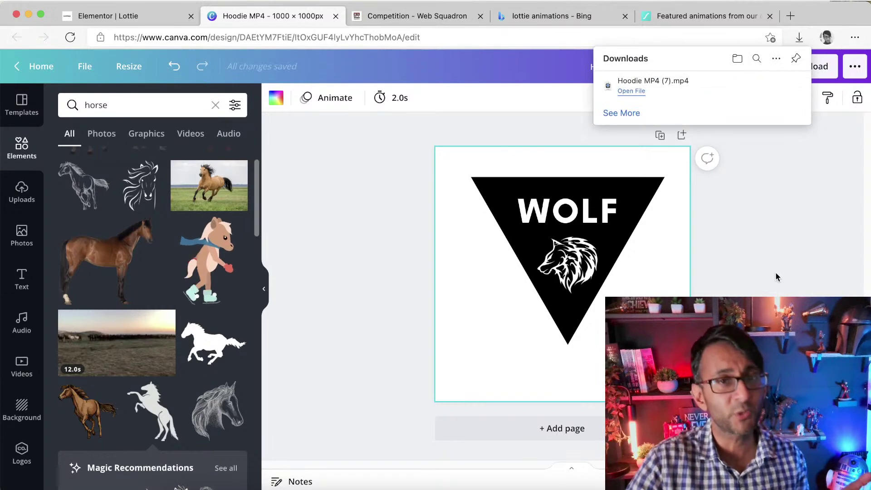
left_click(792, 226)
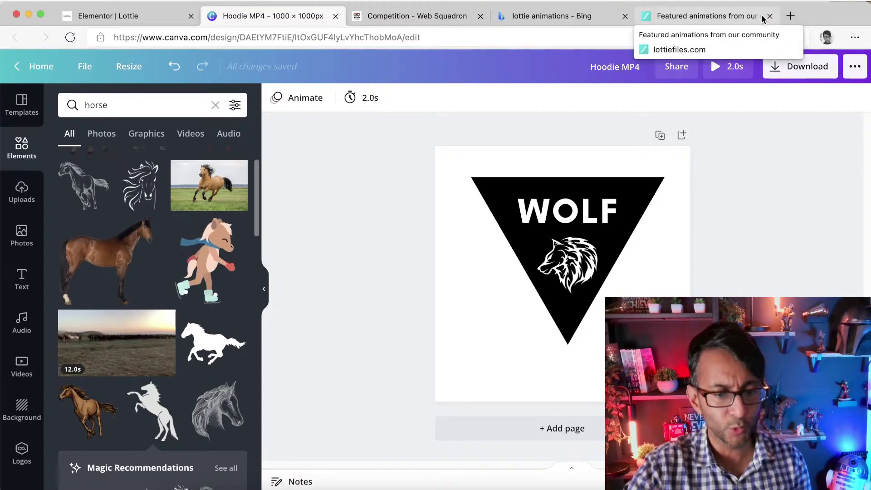
Step: Load the Isotropic Video To Lottie Converter from the browser favourites in a new tab and select its web address
left_click(790, 17)
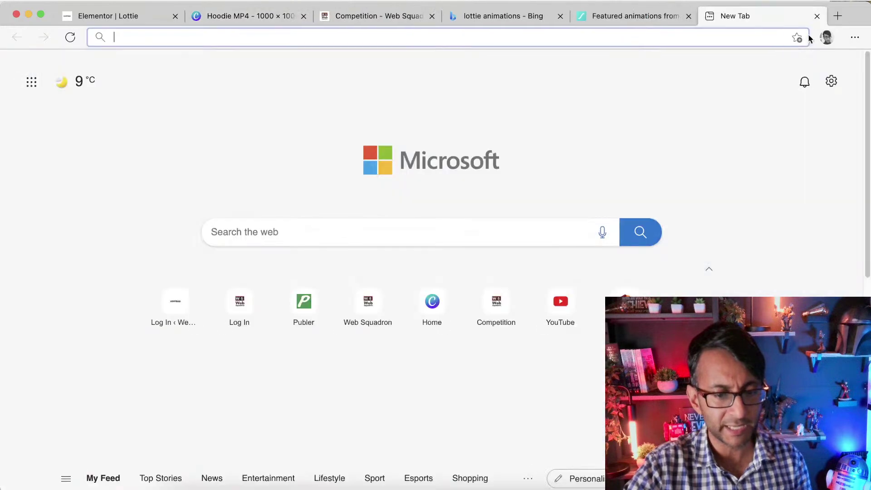
left_click(855, 38)
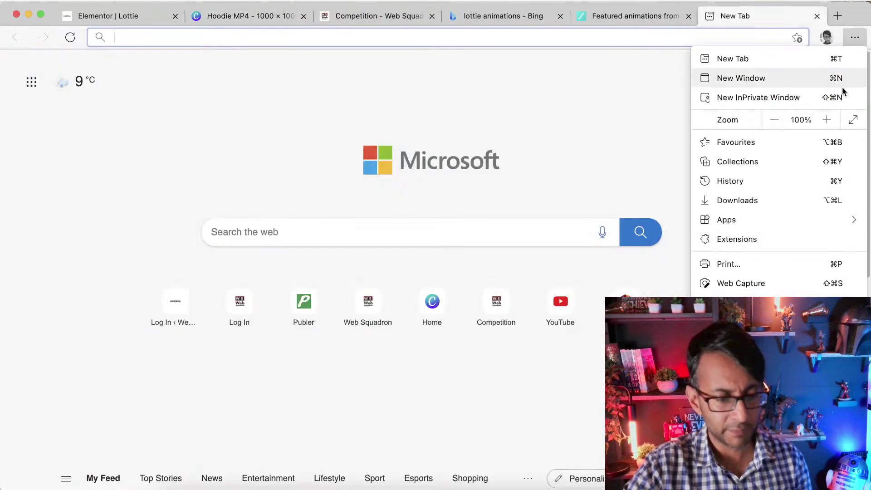
left_click(799, 143)
scroll(681, 387, "down", 2)
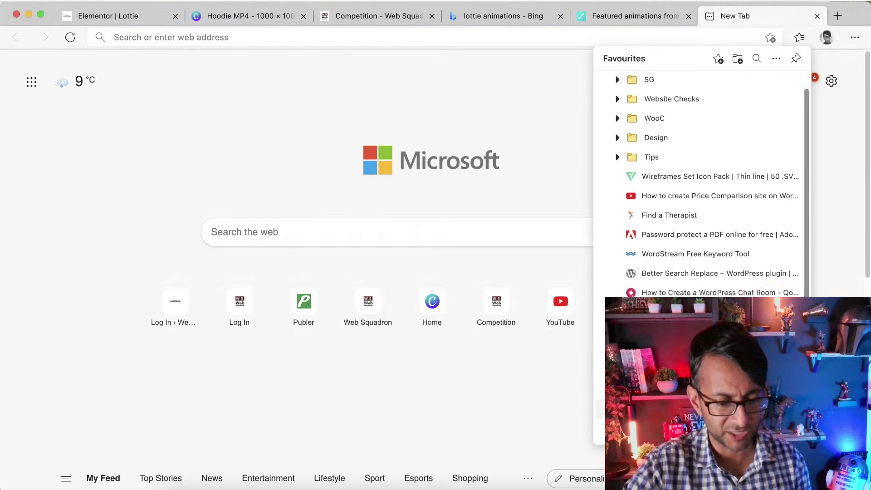
left_click(680, 413)
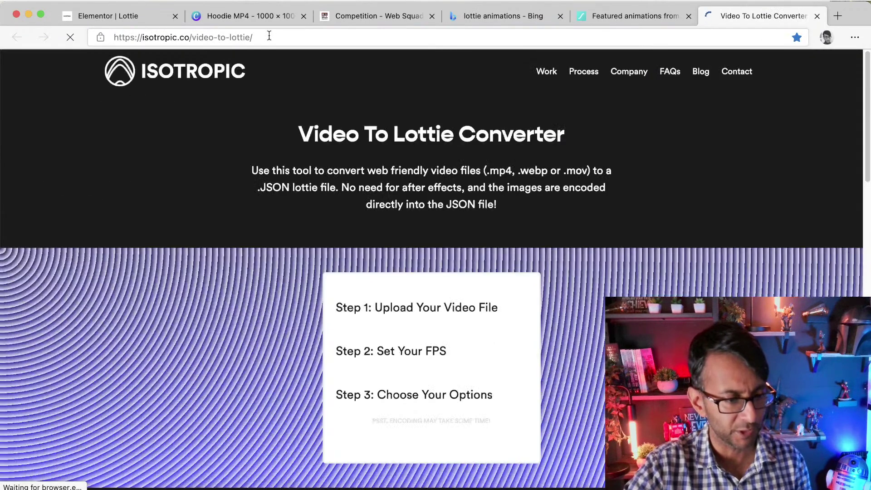
left_click(269, 37)
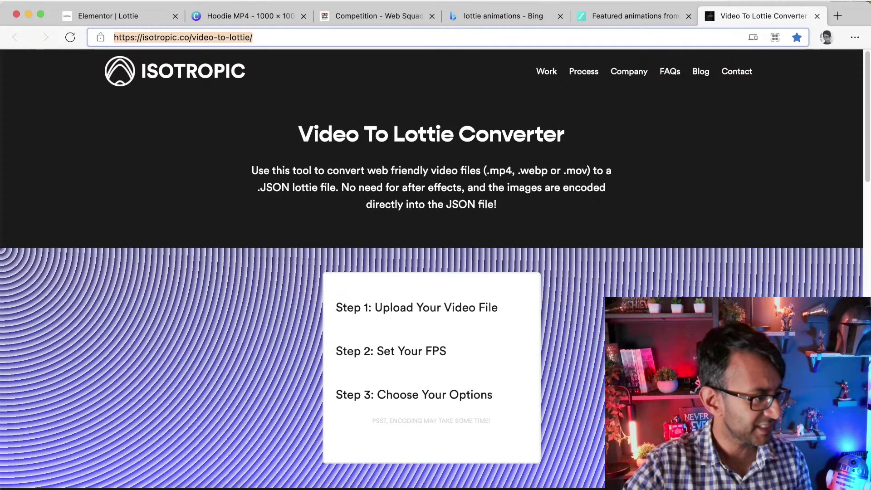
key("super+Tab")
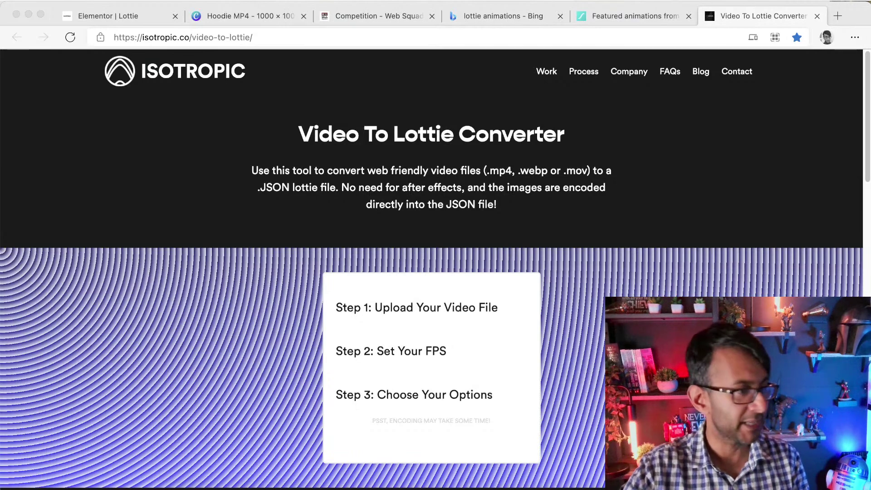
Step: Choose Hoodie MP4 (7).mp4 from the Downloads folder as the video to convert
scroll(531, 361, "down", 5)
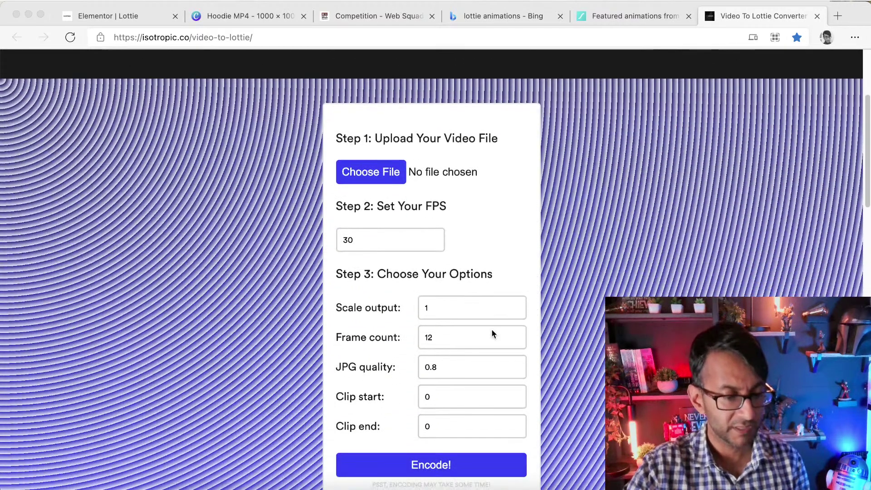
left_click(377, 173)
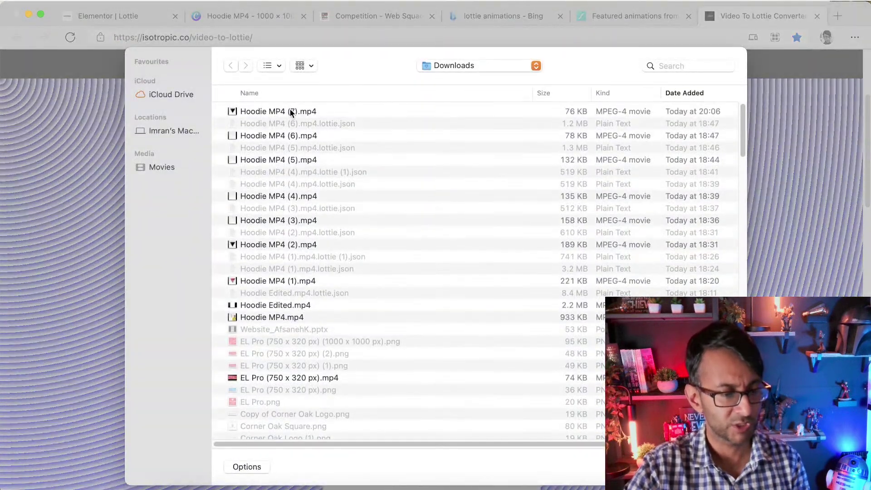
double_click(290, 112)
Step: Encode the video with the default 30 FPS and options, and download the generated Lottie JSON file
mouse_move(387, 247)
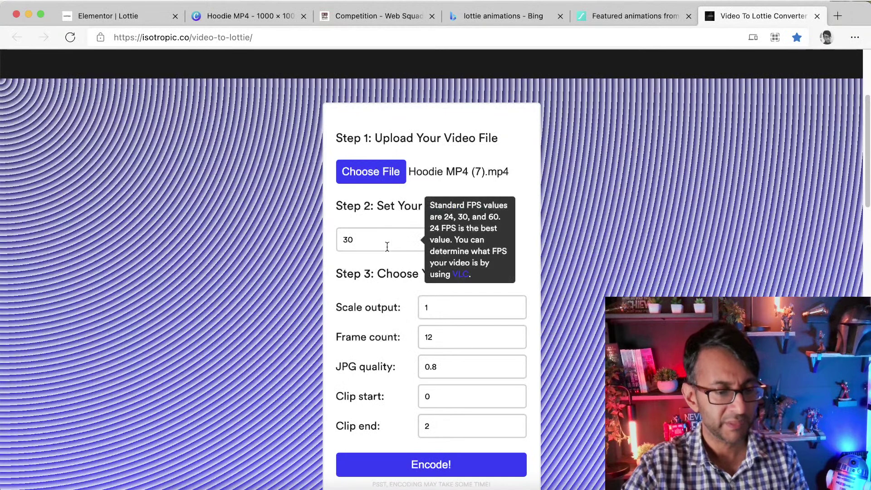
scroll(486, 366, "down", 5)
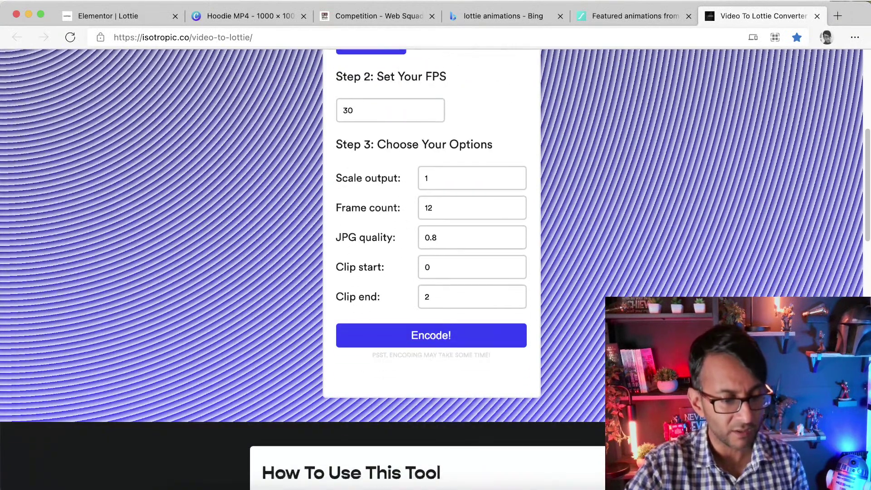
left_click(449, 335)
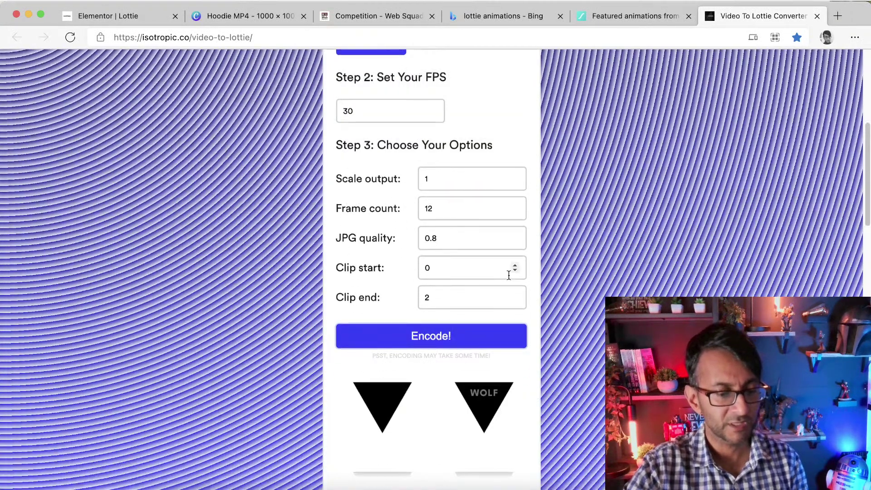
scroll(509, 276, "down", 6)
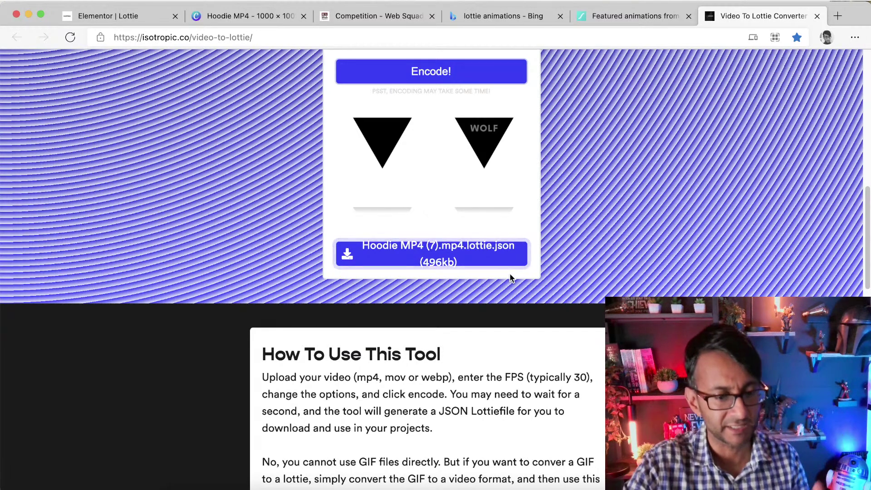
left_click(470, 256)
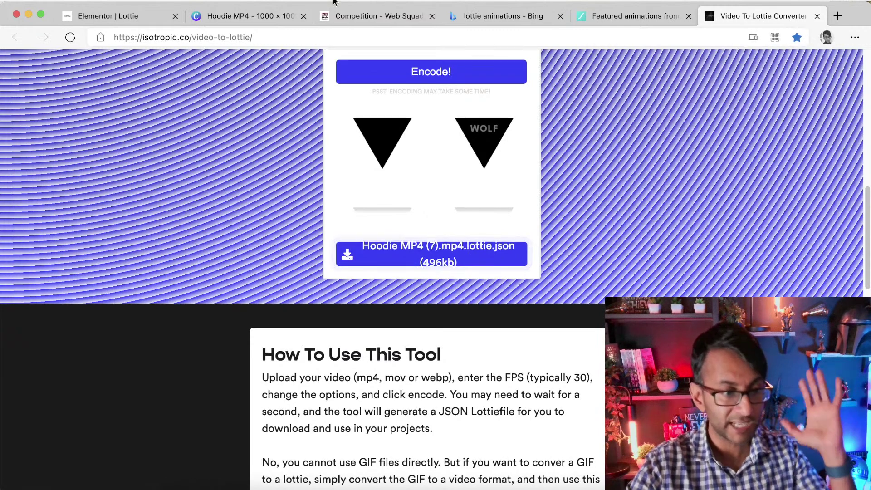
Step: Switch to the Elementor page, search the widgets for "lotti" and add the Lottie widget to the empty section
left_click(116, 18)
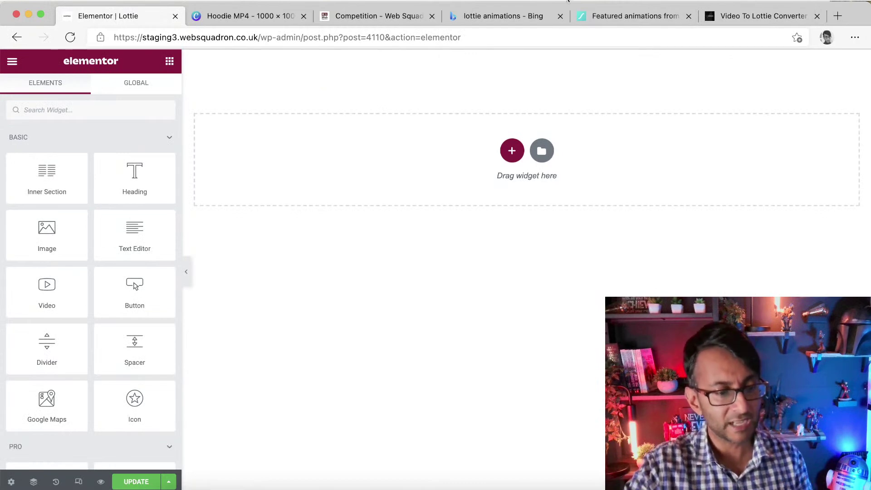
left_click(150, 114)
type("lotti")
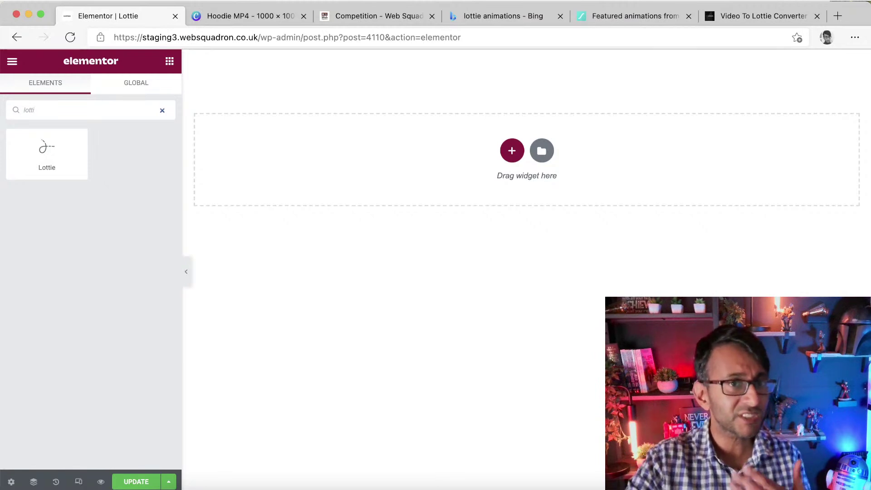
left_click_drag(46, 150, 365, 169)
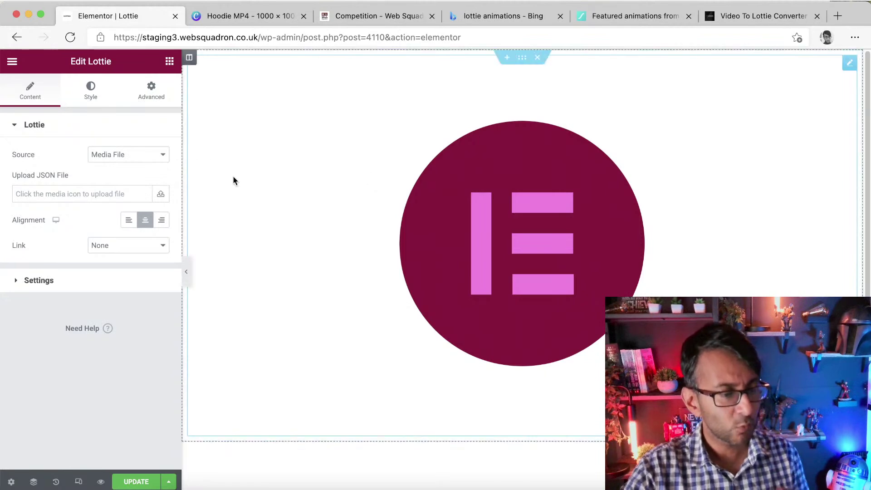
left_click(121, 194)
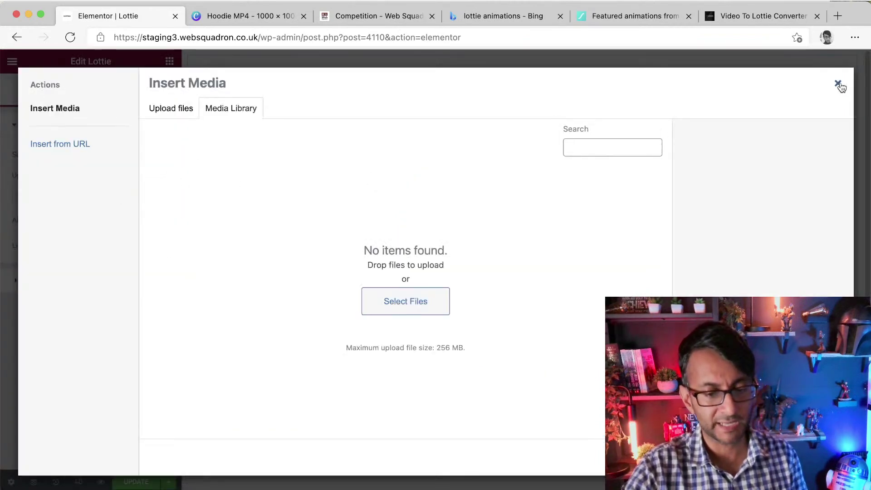
left_click(838, 84)
left_click(155, 157)
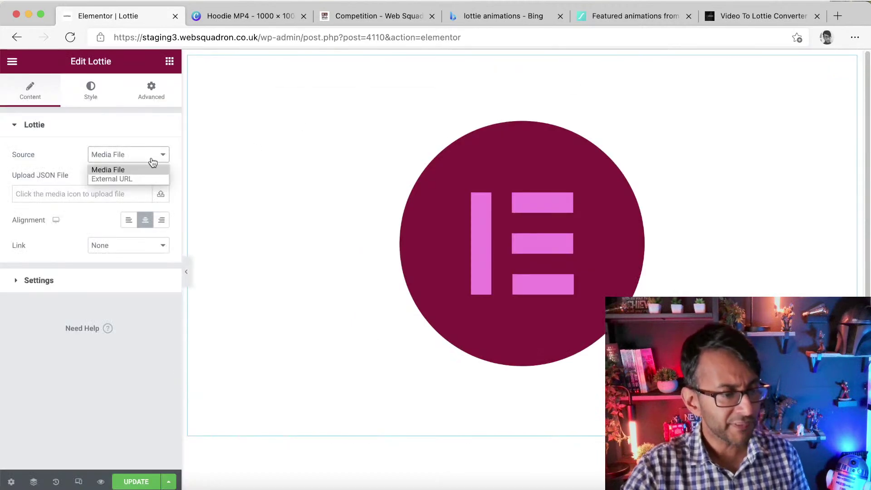
Step: Upload Hoodie MP4 (7).mp4.lottie.json from the Downloads folder and insert it as the Lottie widget's JSON file
left_click(100, 195)
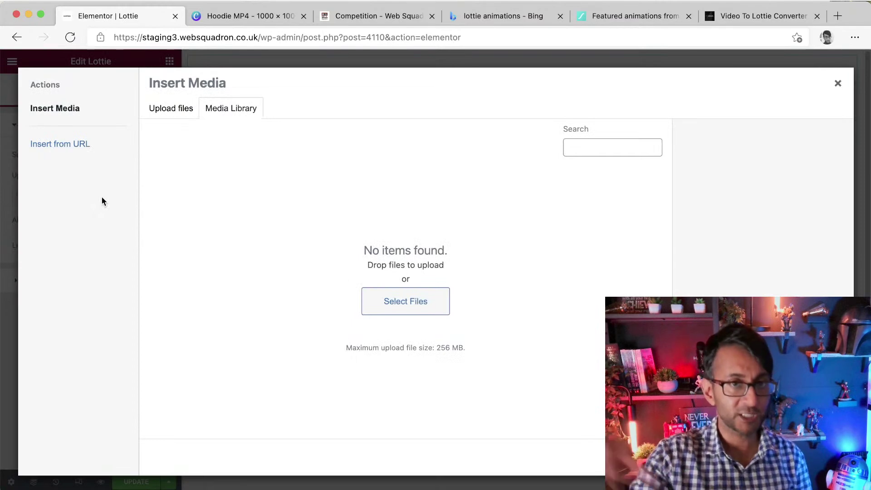
left_click(182, 115)
left_click(482, 274)
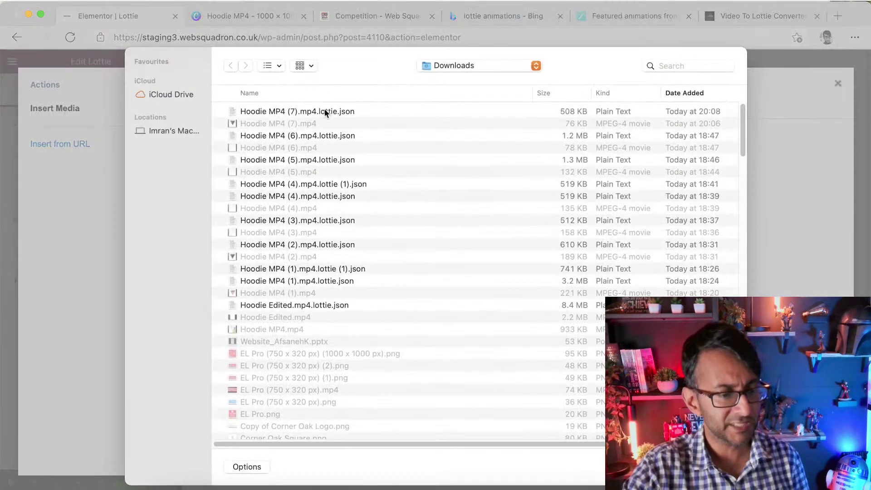
left_click(334, 112)
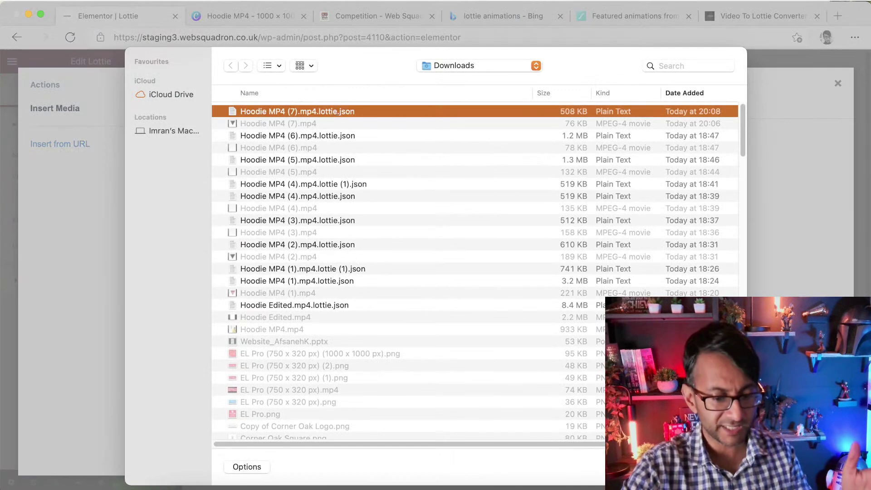
key("Return")
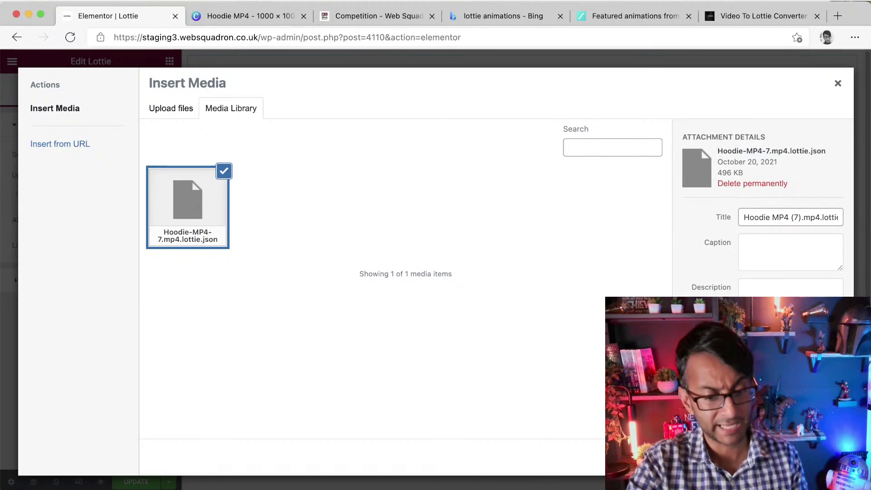
left_click(813, 457)
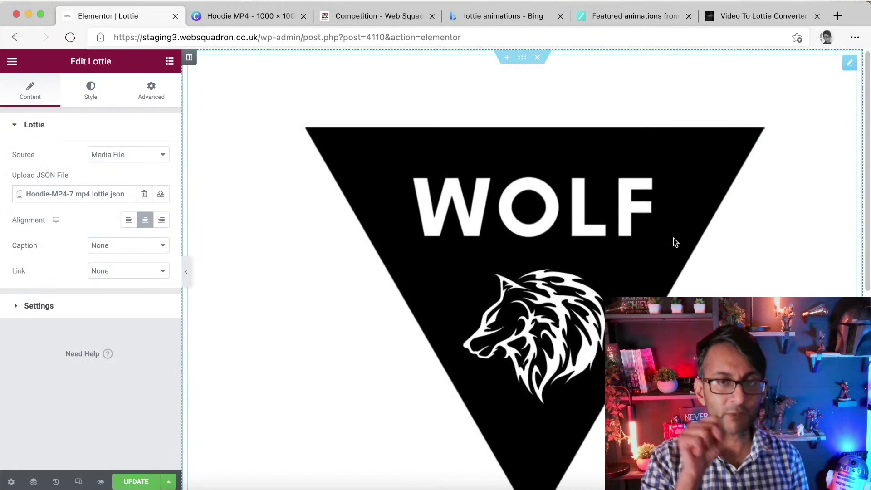
Step: Reduce the boxed content width of the section around the wolf animation to 597
left_click(488, 60)
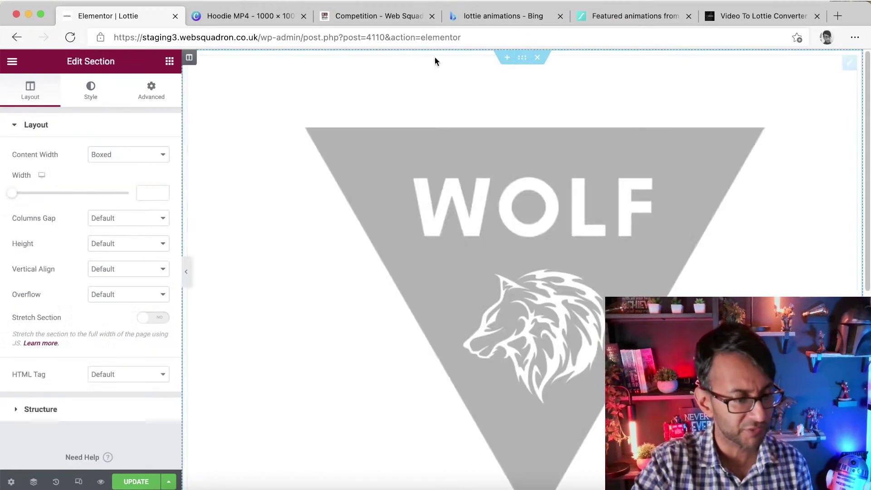
mouse_move(13, 193)
left_mouse_down()
mouse_move(53, 199)
mouse_move(23, 200)
left_mouse_up()
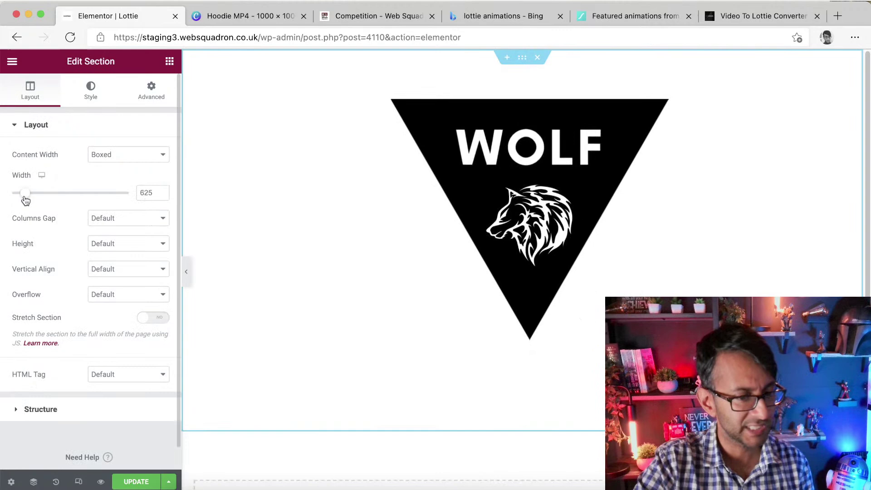
Step: Select the wolf Lottie widget and open its playback settings
left_click(666, 113)
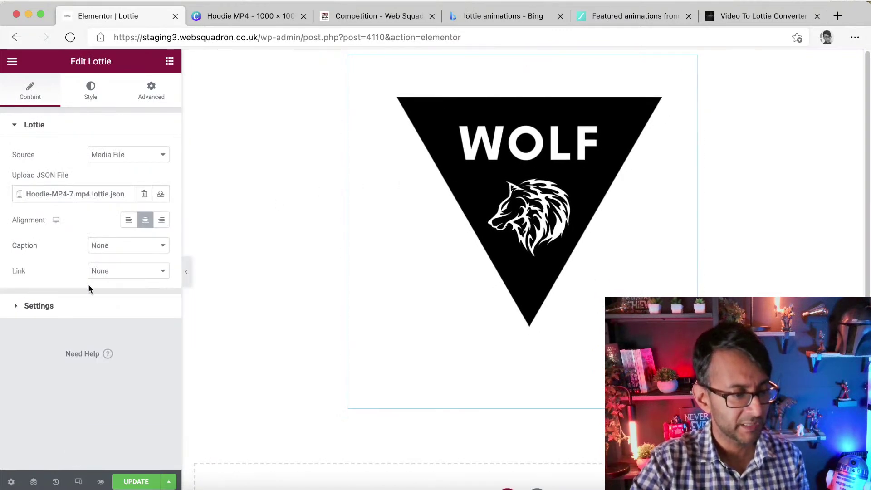
left_click(86, 308)
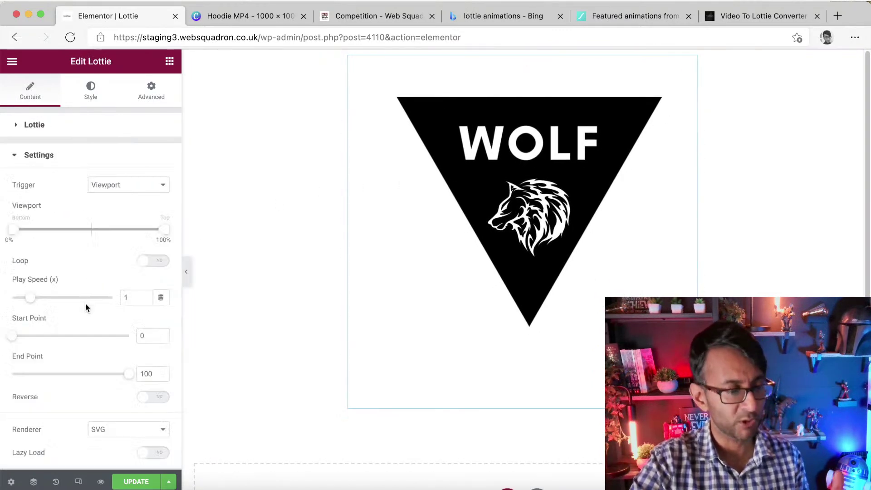
Step: Try the On Click trigger for the Lottie animation, switch it to On Hover and test it on the canvas
left_click(141, 184)
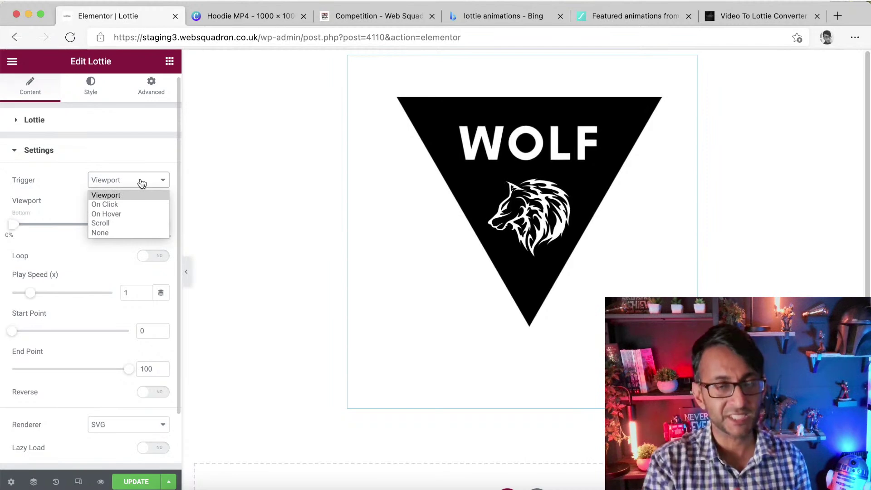
left_click(122, 204)
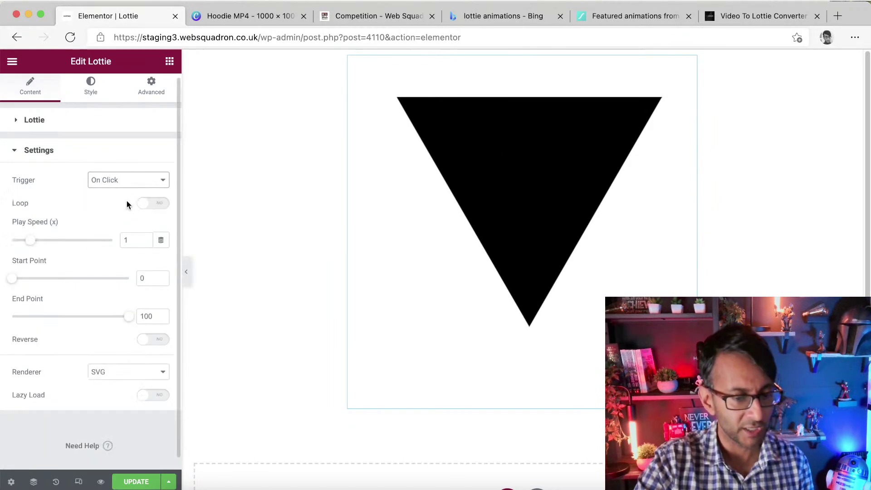
left_click(137, 182)
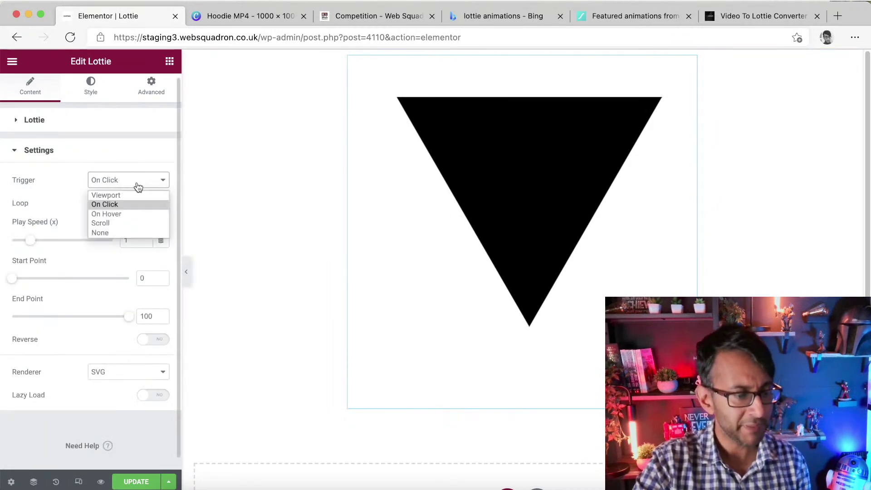
left_click(128, 213)
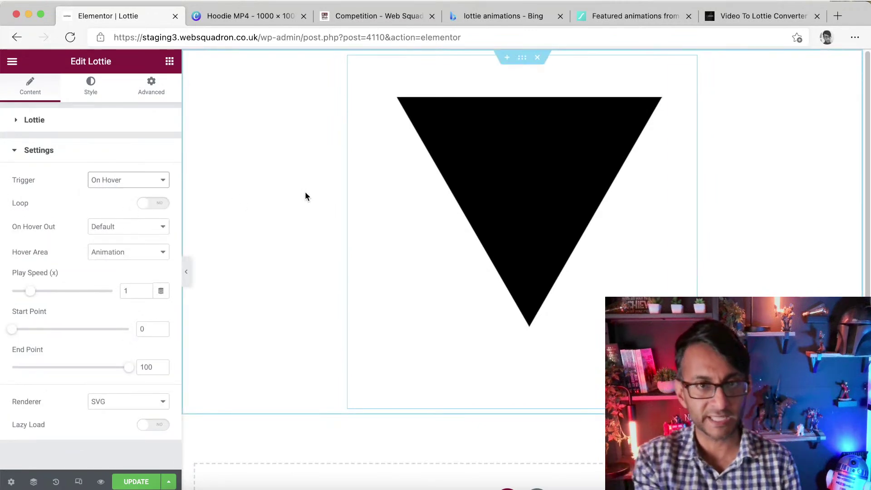
mouse_move(473, 84)
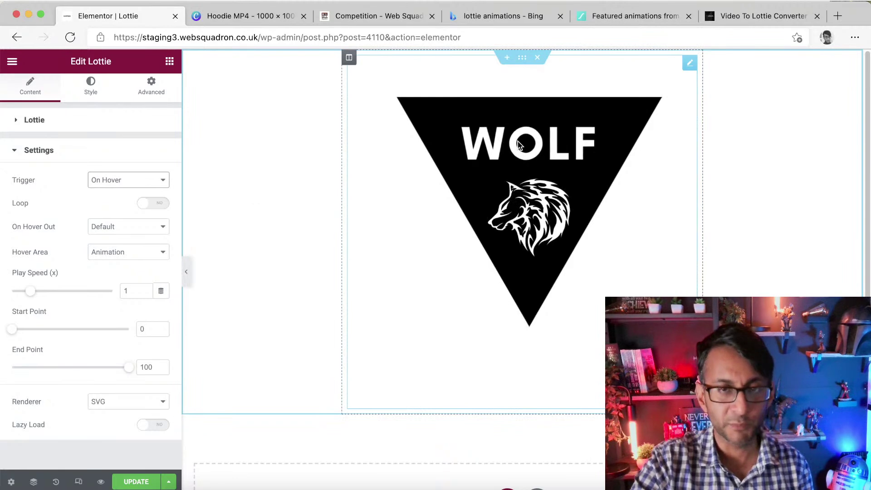
Step: Set the trigger to On Click, test it by playing the wolf animation, and return the trigger to Viewport
left_click(145, 184)
left_click(130, 202)
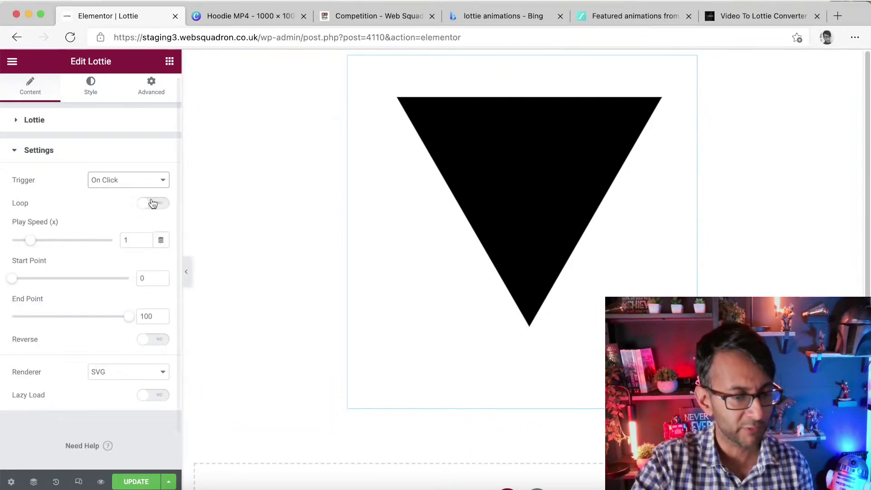
left_click(533, 175)
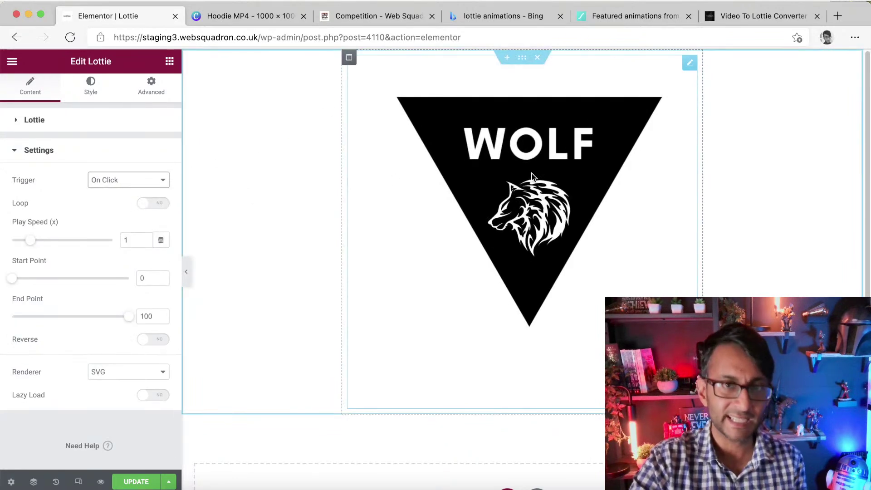
left_click(140, 184)
left_click(129, 194)
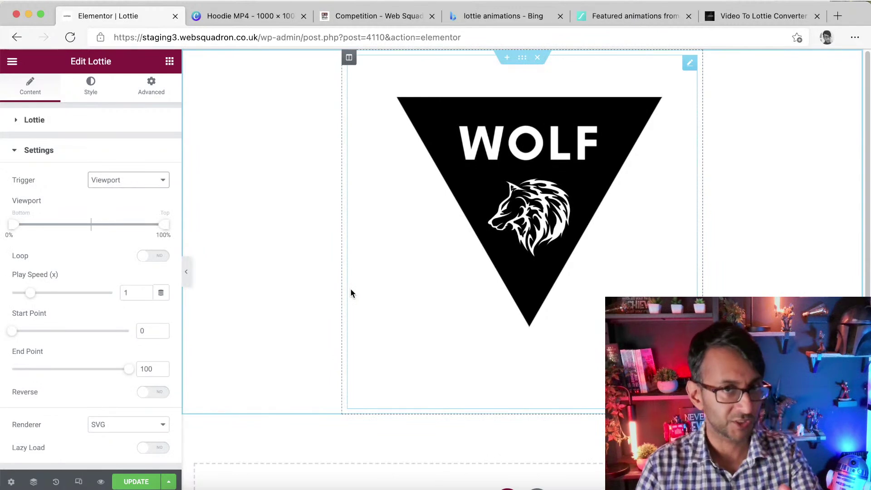
Step: Configure the Lottie playback with Loop and Reverse enabled, a Play Speed of 1.5 and Lazy Load on
left_click(162, 257)
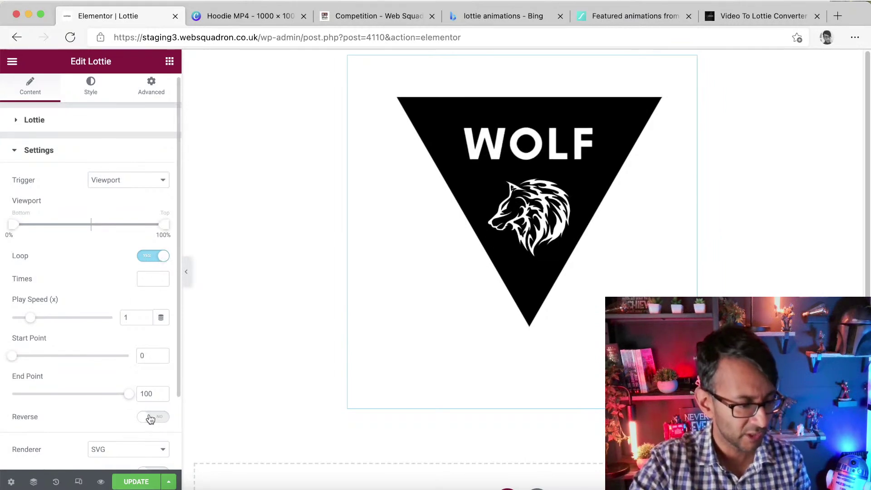
left_click(153, 420)
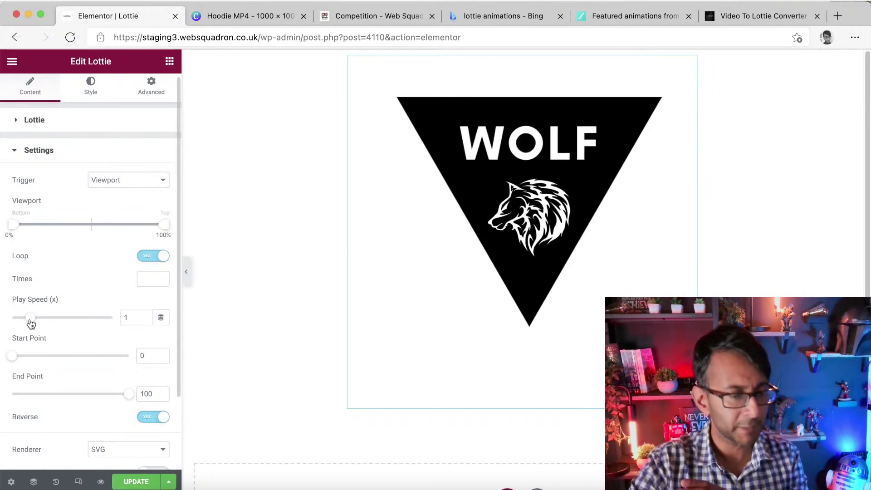
left_click_drag(37, 324, 38, 324)
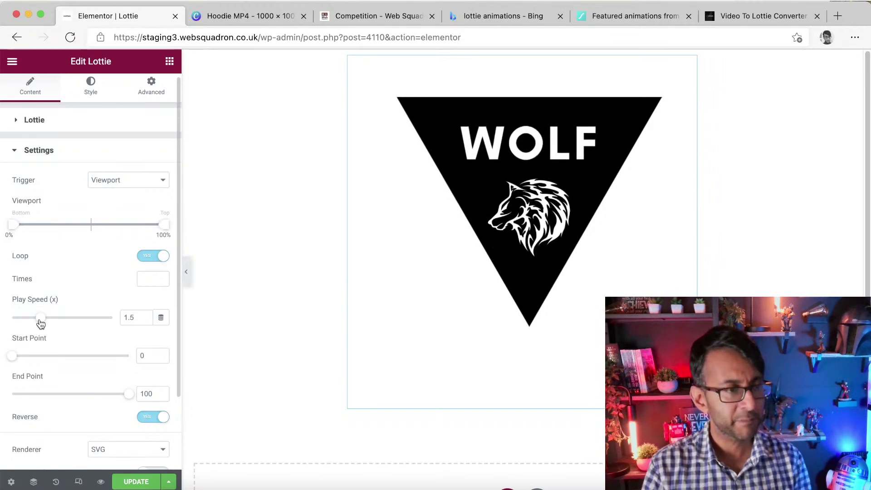
scroll(97, 415, "up", 1)
scroll(101, 411, "down", 3)
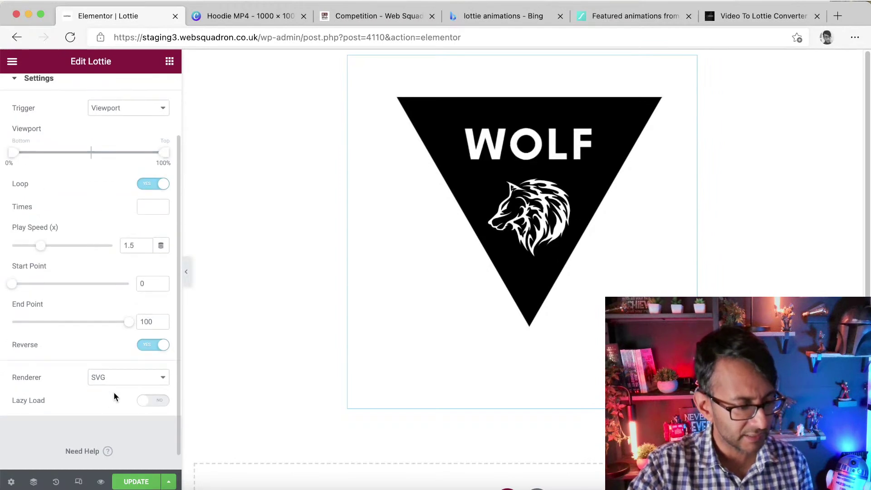
left_click(154, 401)
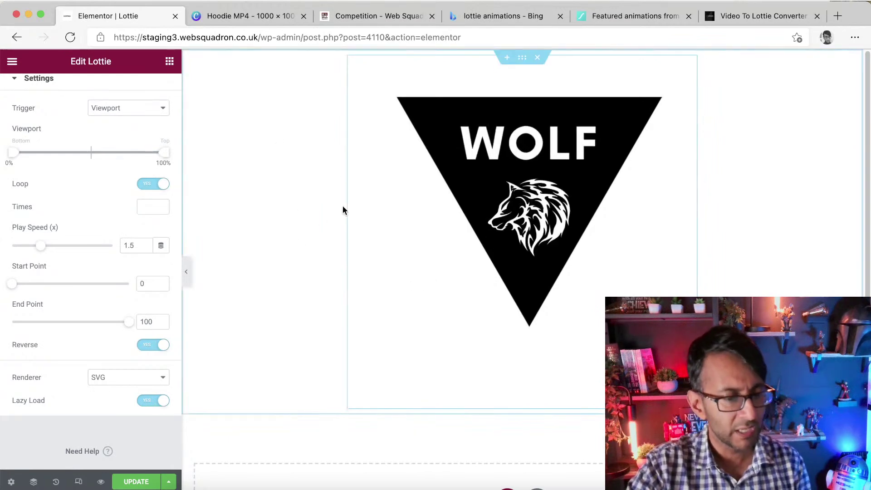
Step: Update the page, view the looping animation in the page preview and close the preview
left_click(139, 482)
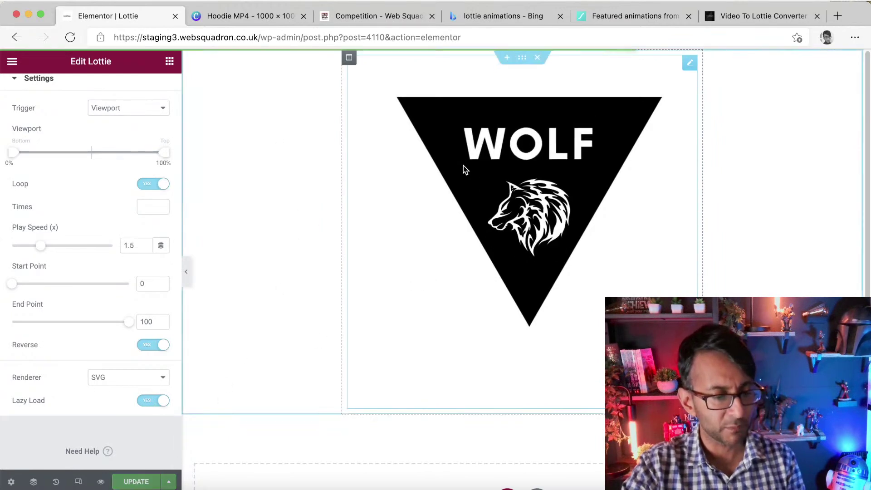
left_click(101, 482)
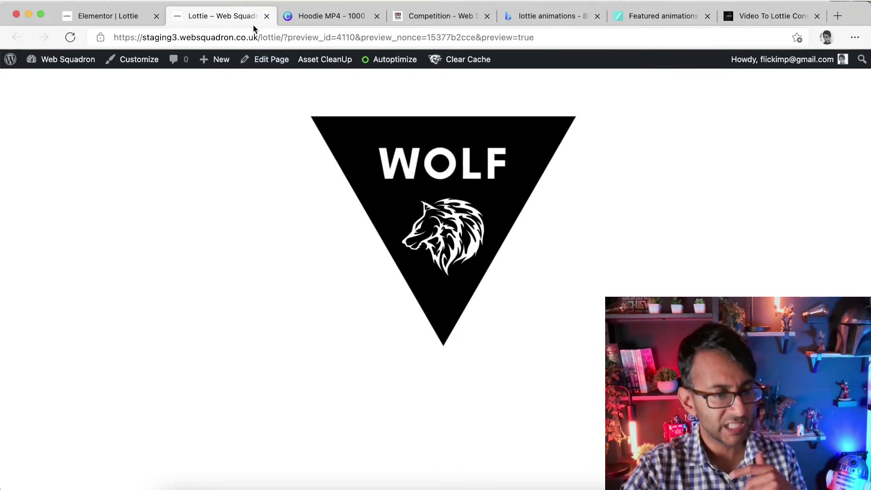
left_click(267, 16)
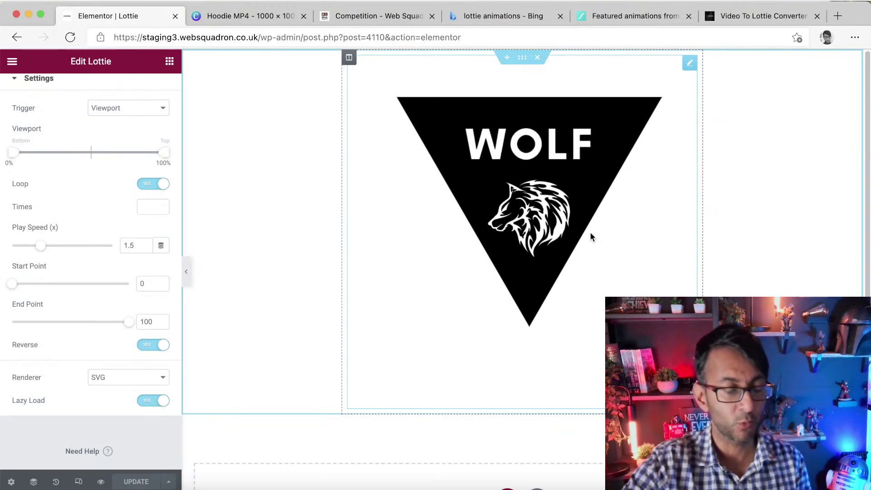
Step: Switch to the Canva Hoodie MP4 design, try a black page background and undo it
left_click(206, 19)
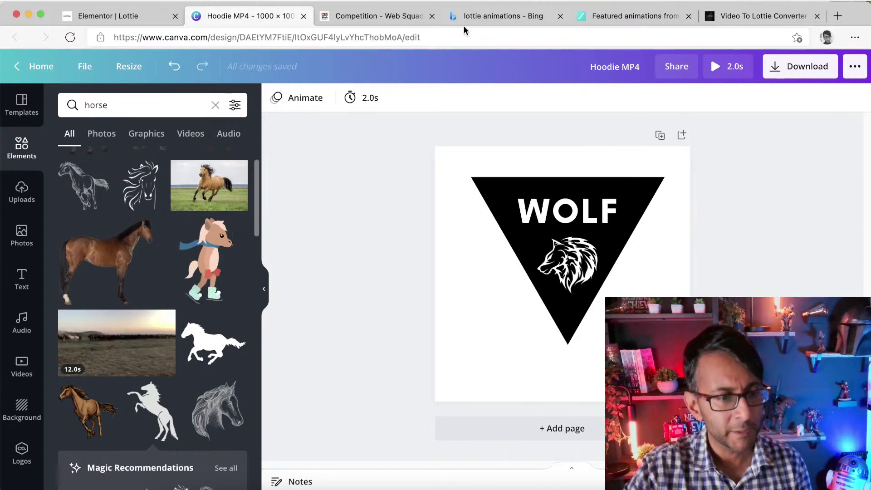
left_click(460, 292)
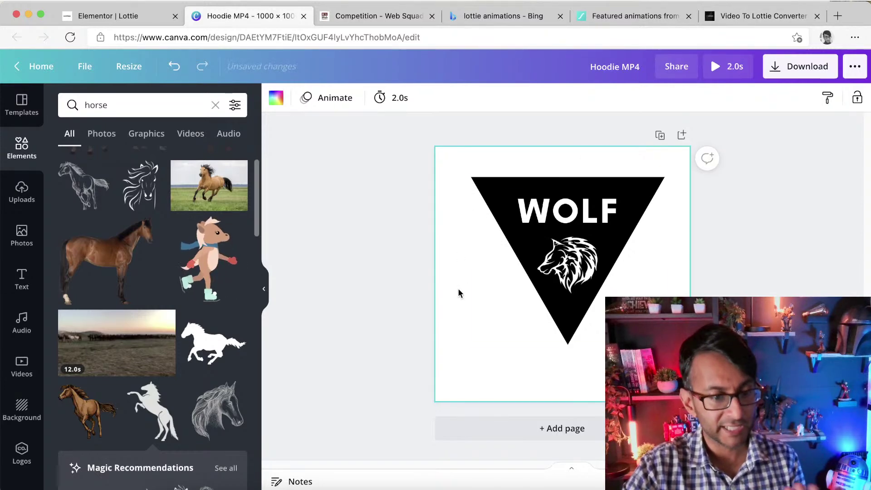
left_click(277, 100)
left_click(104, 162)
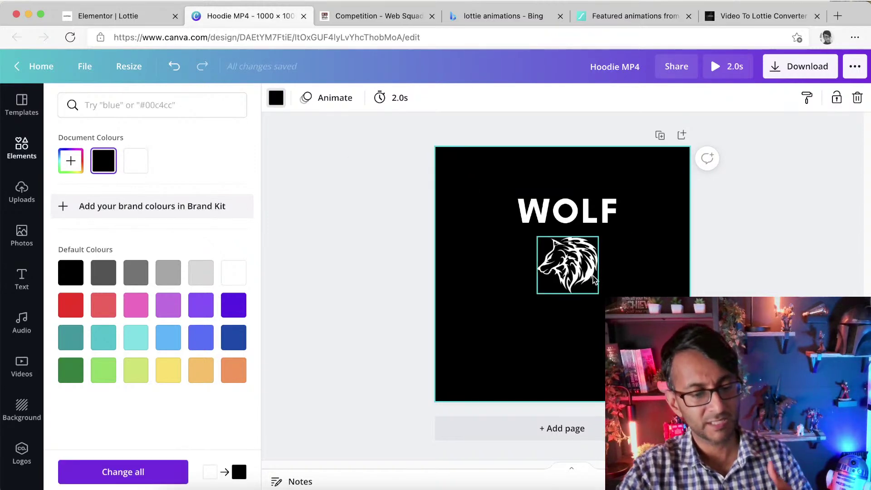
left_click(483, 214)
left_click(333, 208)
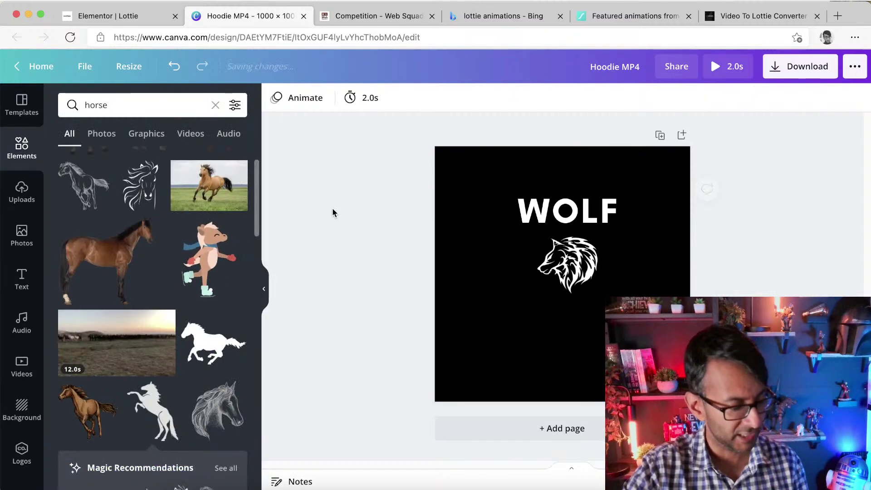
key("super+z")
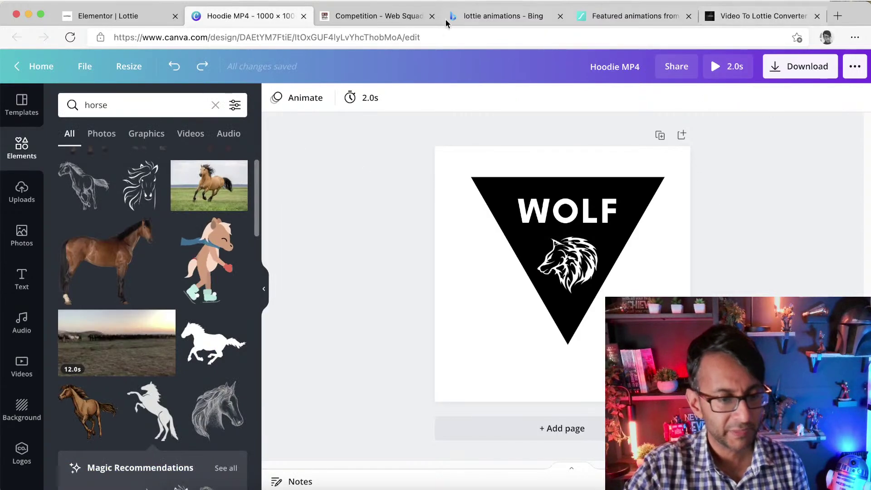
Step: Switch back to the Elementor page and give the section a solid background in global colour New Item #2 (#000000)
left_click(108, 16)
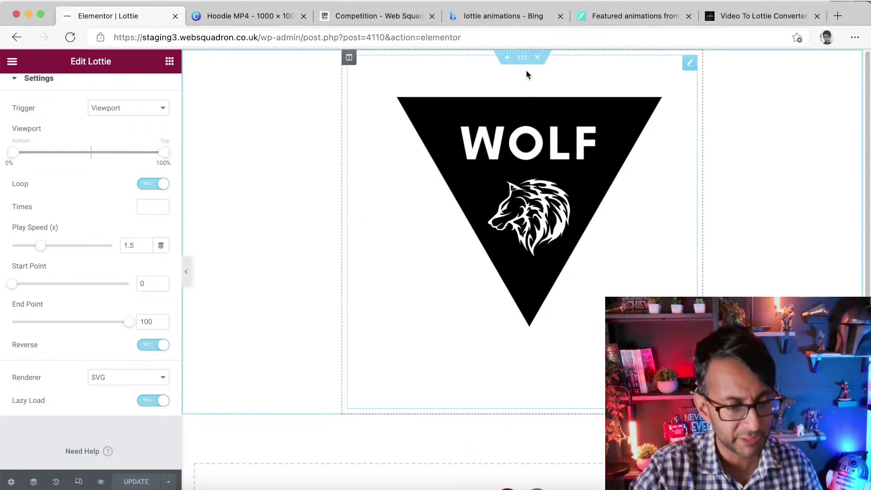
left_click(523, 59)
left_click(91, 91)
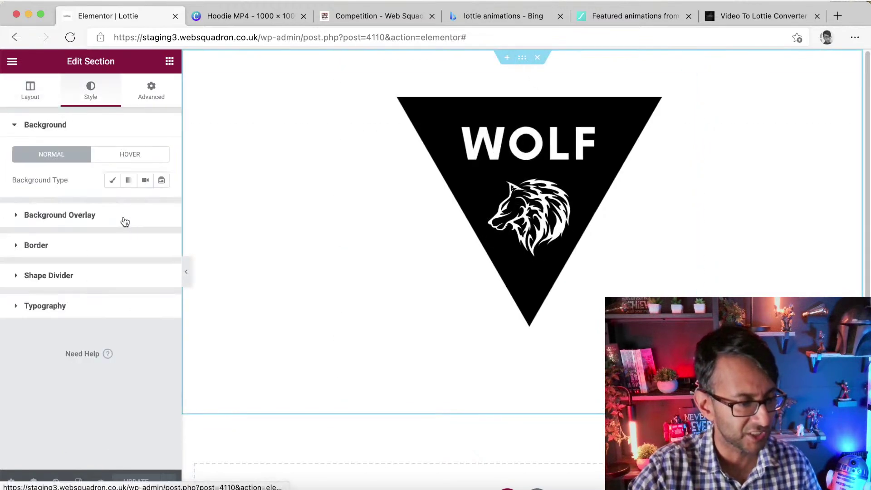
left_click(112, 181)
left_click(145, 206)
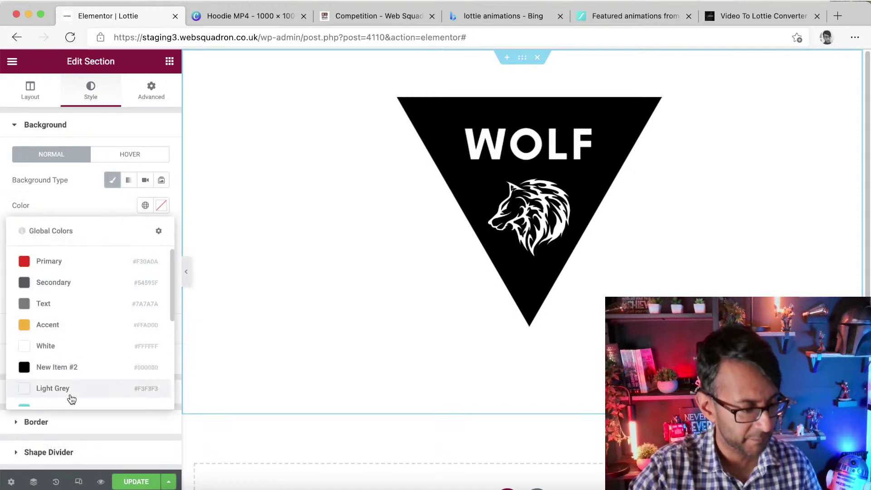
left_click(92, 370)
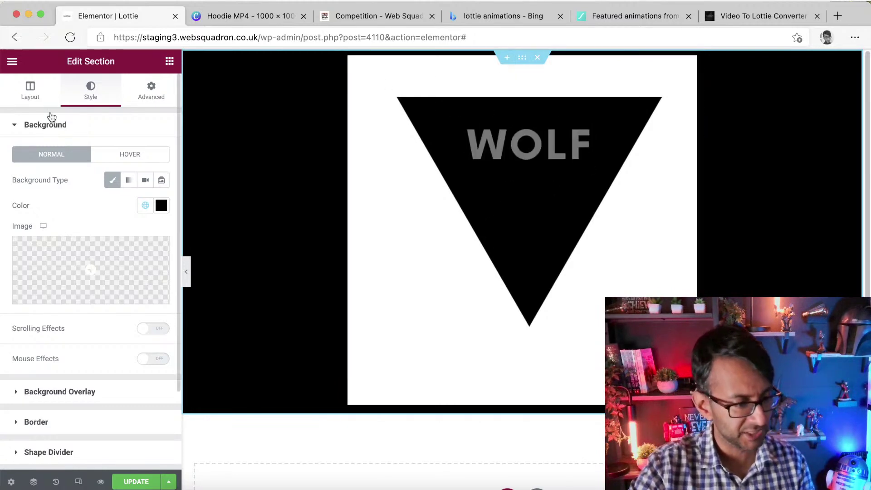
Step: Try a boxed content width of 300 for the section and settle on a width of 500
left_click(30, 90)
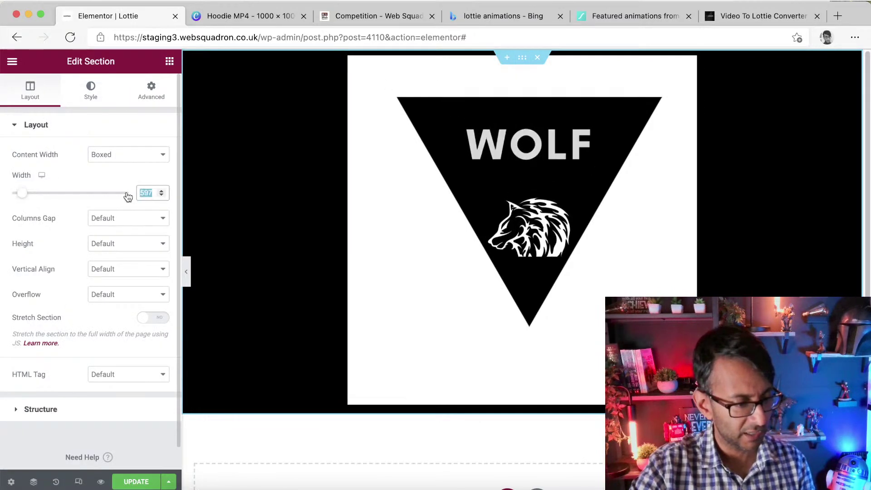
type("300")
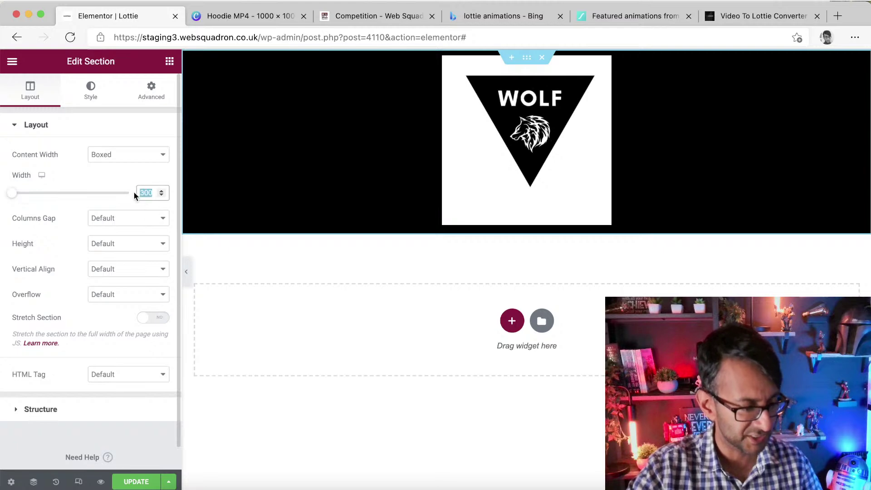
type("500")
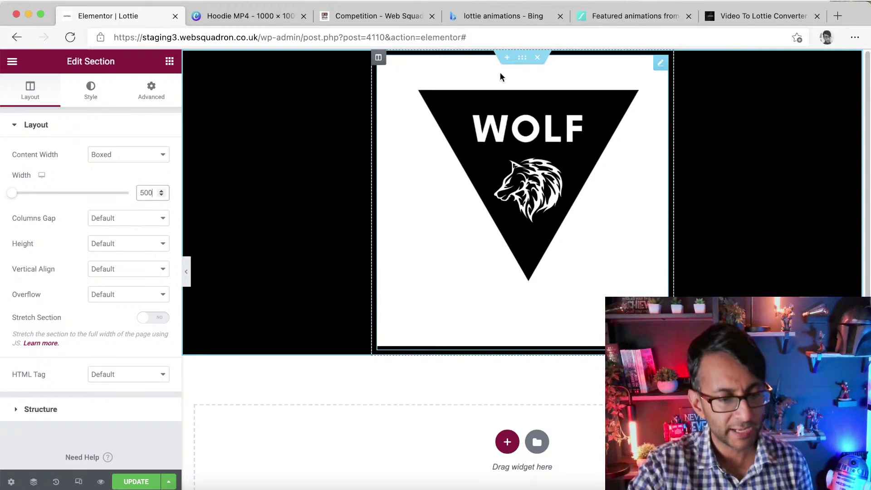
Step: Try a flipped Triangle Asymmetrical shape divider at the section's bottom in global colour New Item #2 (#000000)
left_click(100, 100)
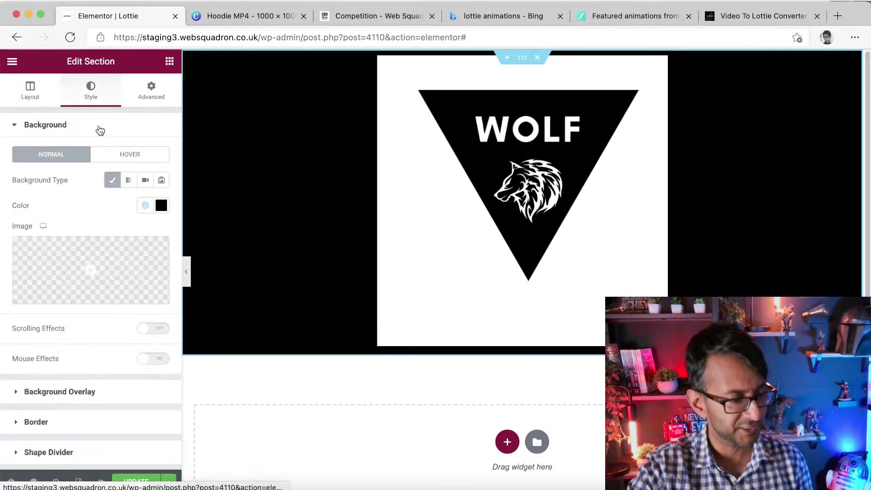
left_click(80, 455)
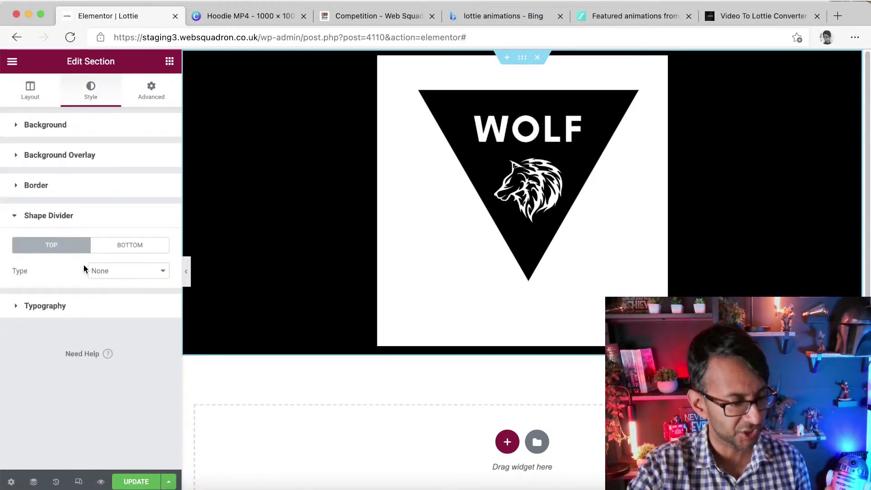
left_click(123, 253)
left_click(118, 272)
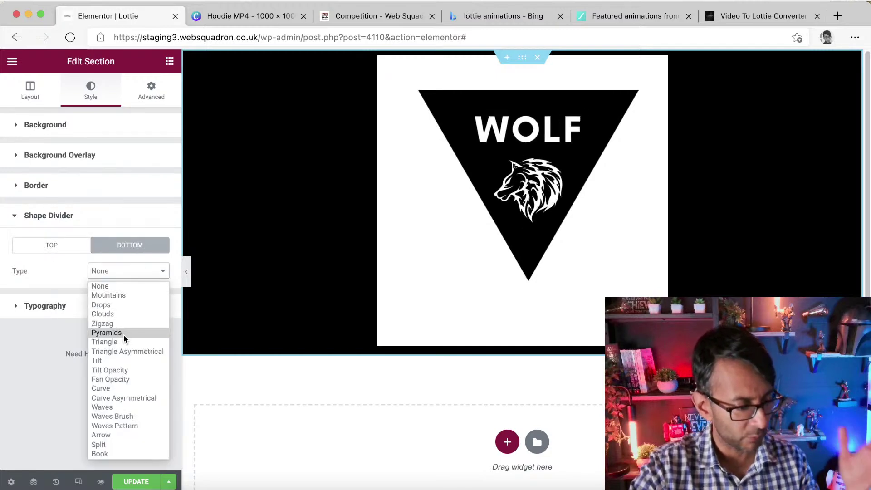
left_click(128, 351)
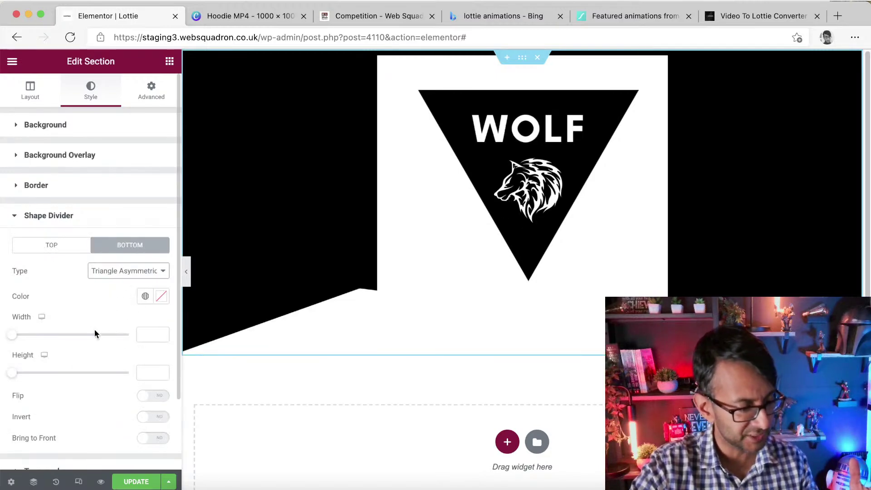
left_click(158, 397)
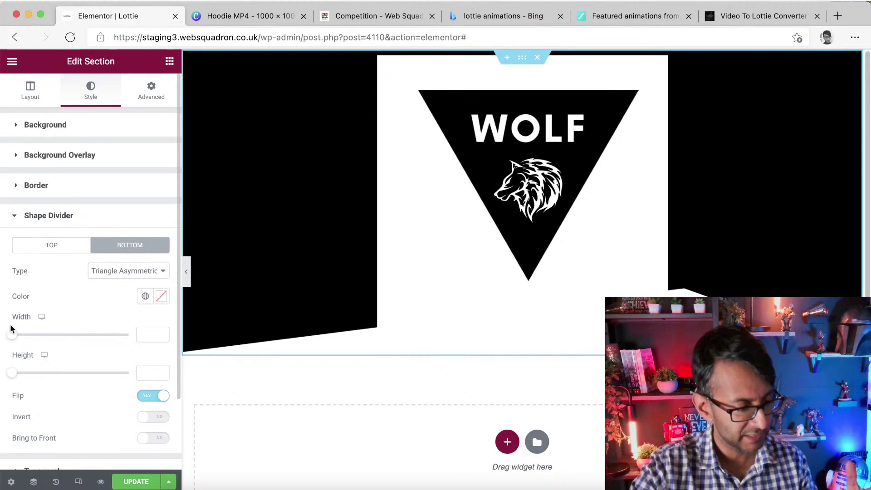
left_click(145, 297)
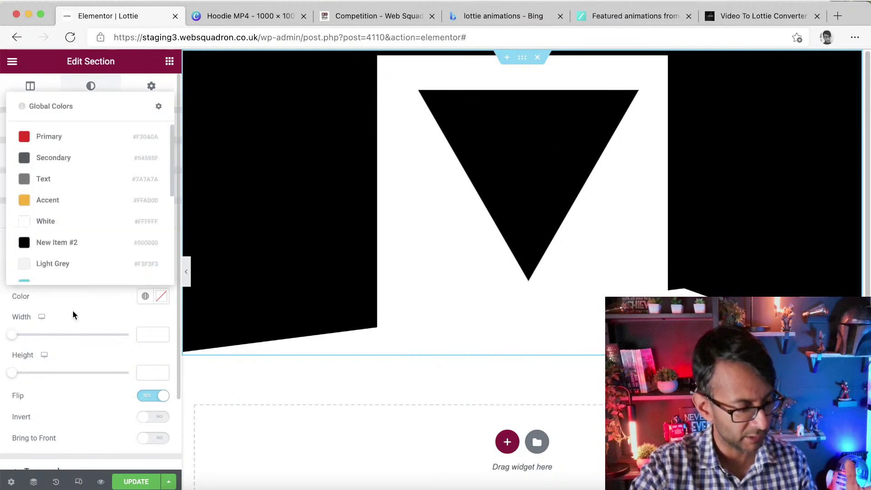
left_click(59, 244)
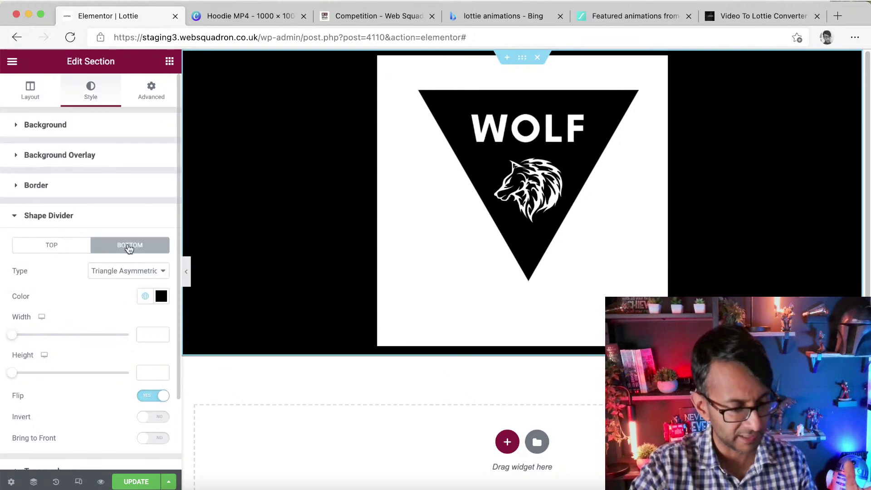
Step: Try bringing the bottom divider to the front, unflipped, with a width of 300 and a height of 243
left_click(159, 439)
left_click_drag(14, 337, 95, 330)
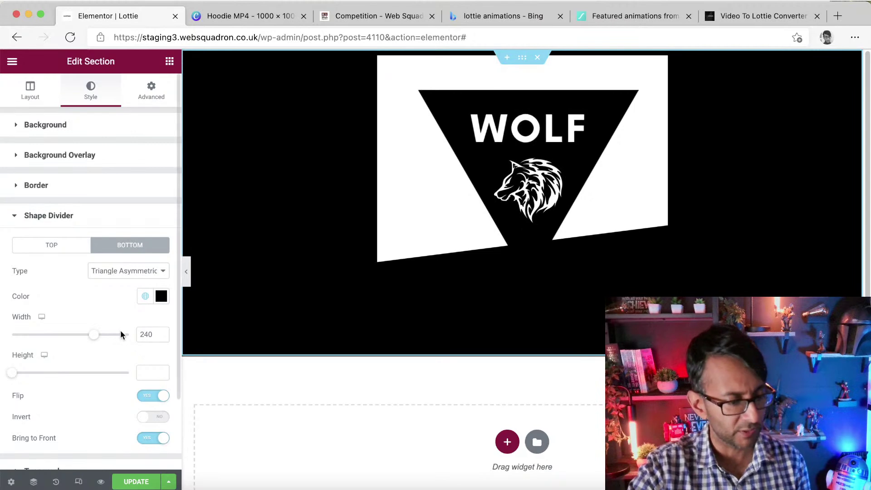
left_click(135, 274)
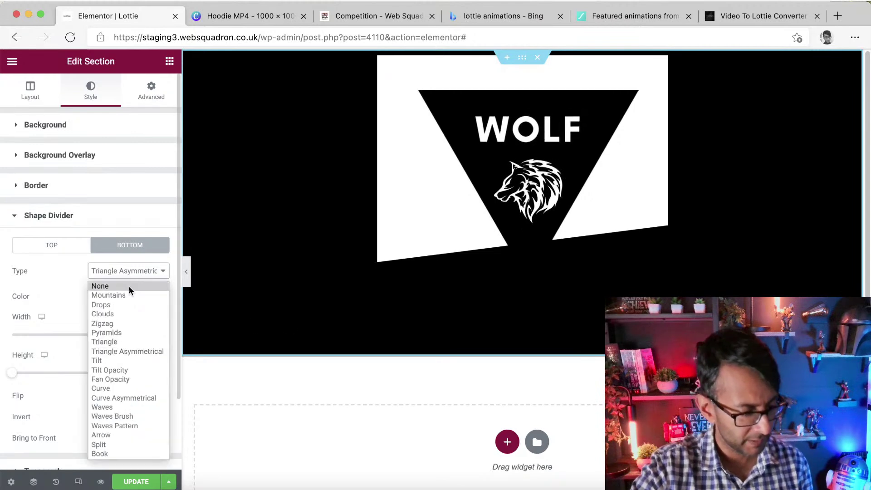
left_click(63, 289)
left_click(159, 397)
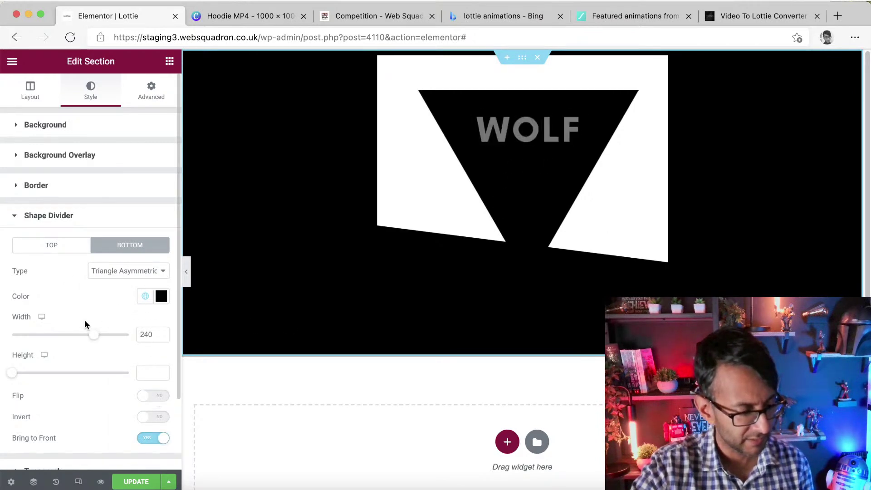
left_click_drag(18, 375, 68, 373)
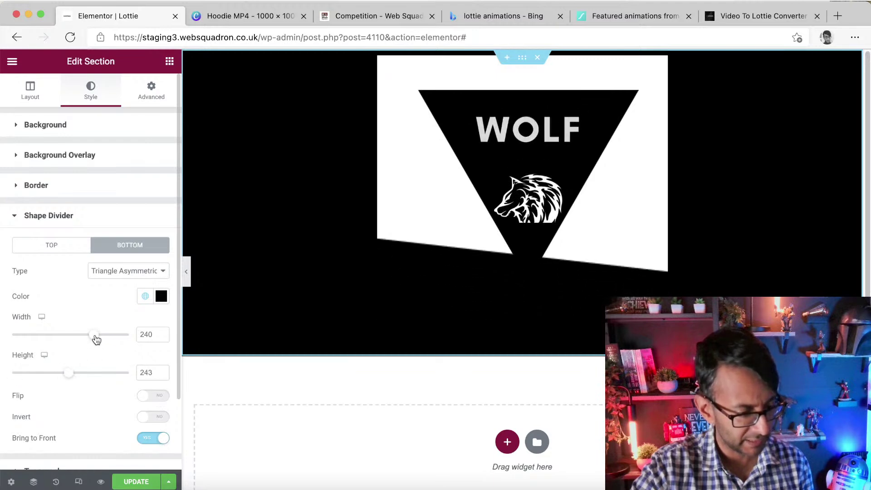
left_click_drag(96, 340, 189, 342)
Step: Try a height of 289 for the Triangle Asymmetrical divider and remove it by setting its type to None
left_click(146, 271)
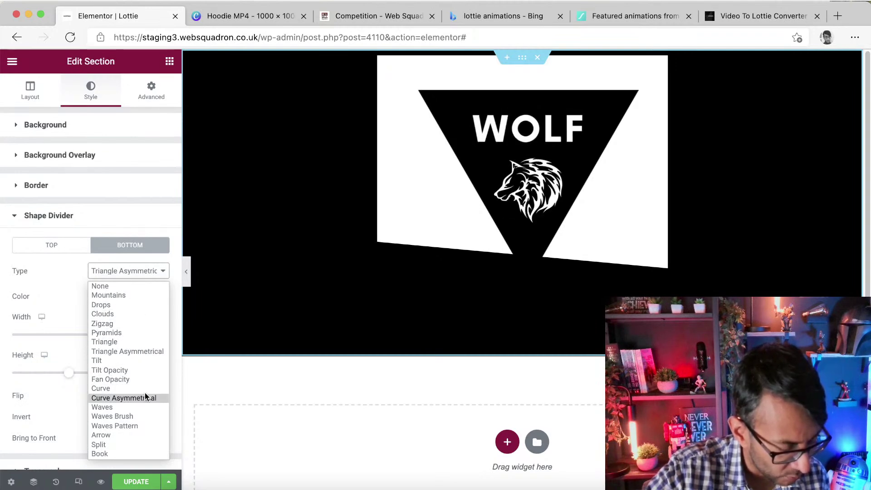
left_click(139, 353)
mouse_move(68, 377)
left_mouse_down()
mouse_move(35, 379)
mouse_move(68, 374)
left_mouse_up()
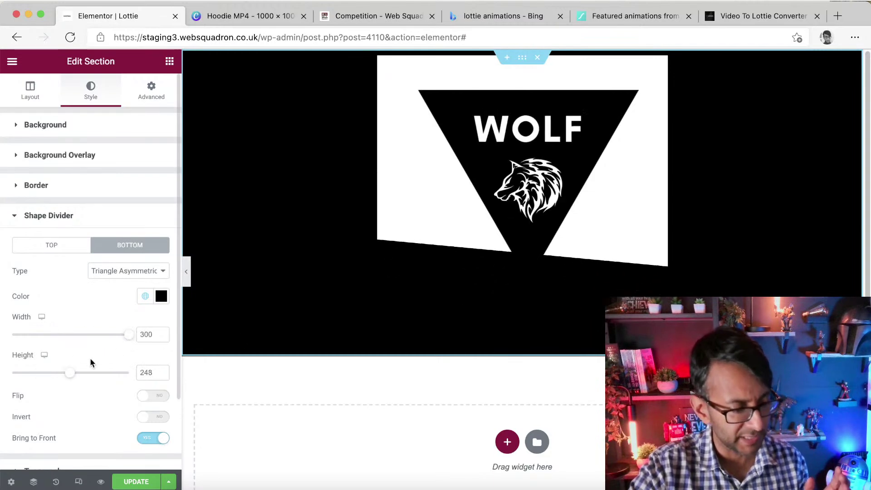
left_click_drag(72, 374, 79, 375)
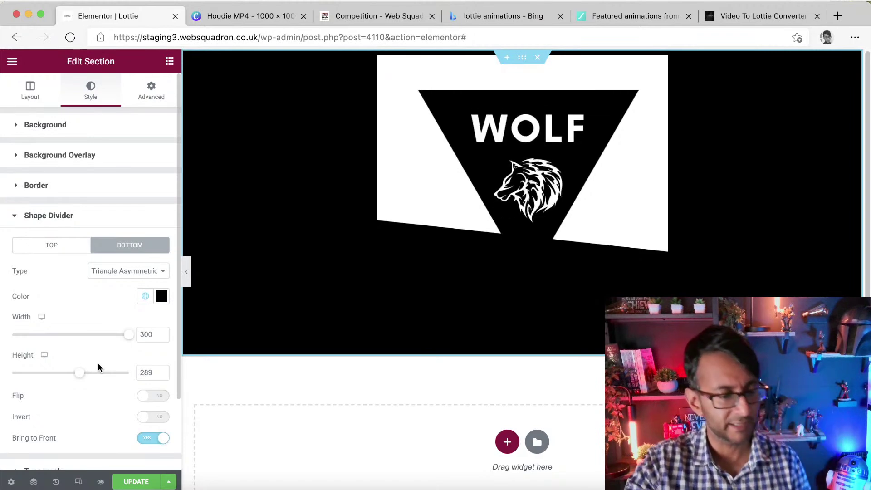
left_click(151, 275)
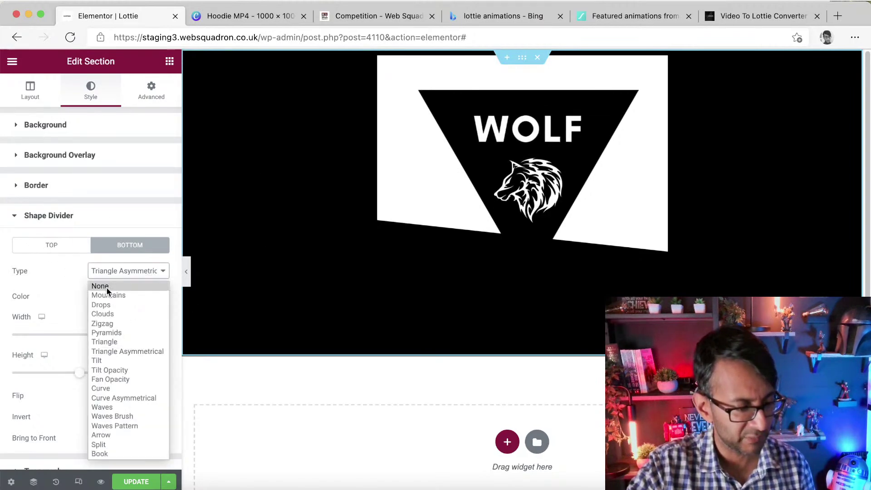
left_click(102, 285)
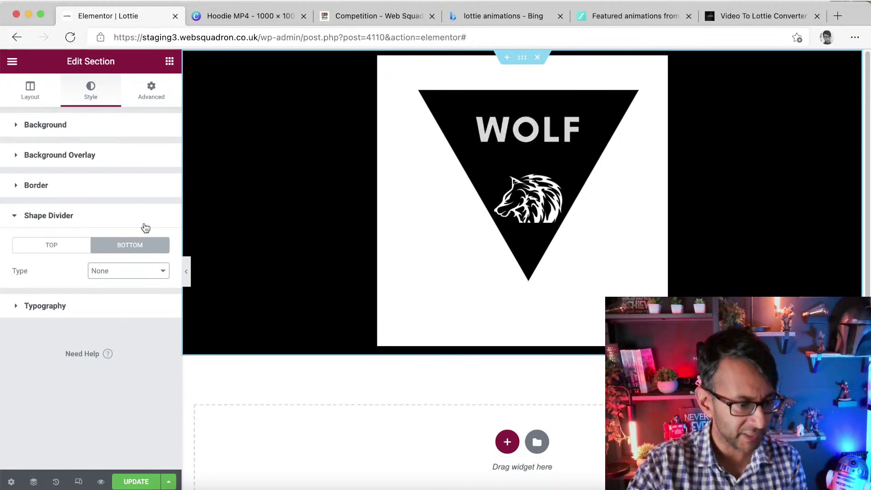
Step: Set the Lottie widget's trigger to On Hover with Loop enabled
left_click(387, 143)
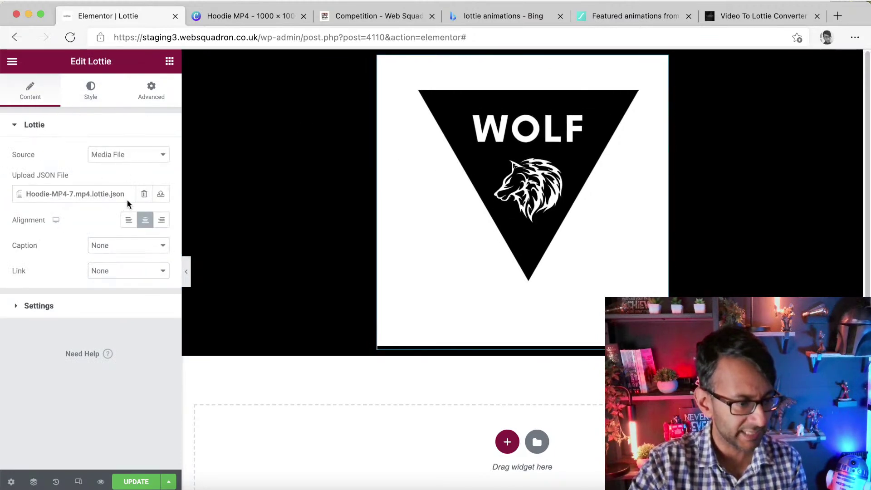
left_click(86, 309)
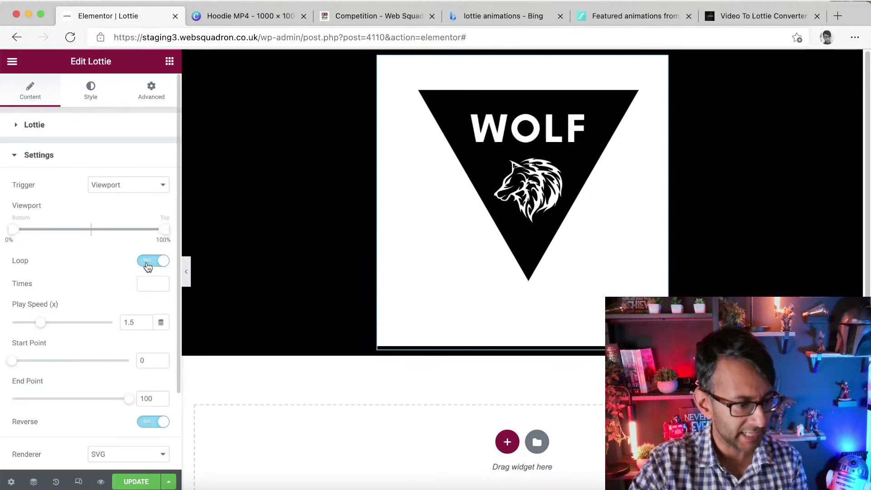
left_click(150, 261)
left_click(150, 185)
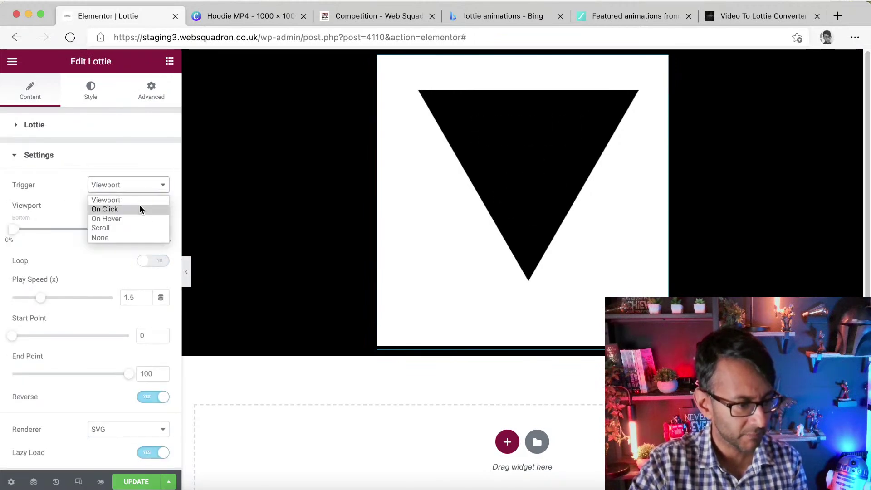
left_click(137, 218)
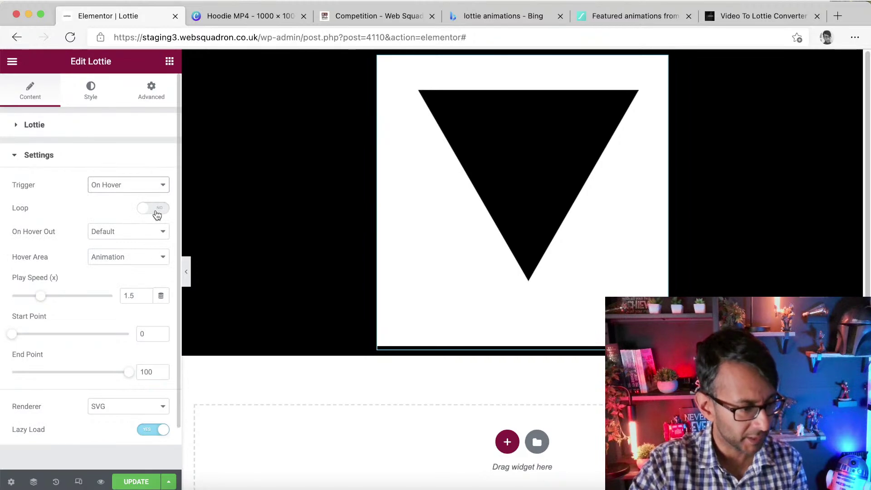
left_click(156, 210)
mouse_move(480, 62)
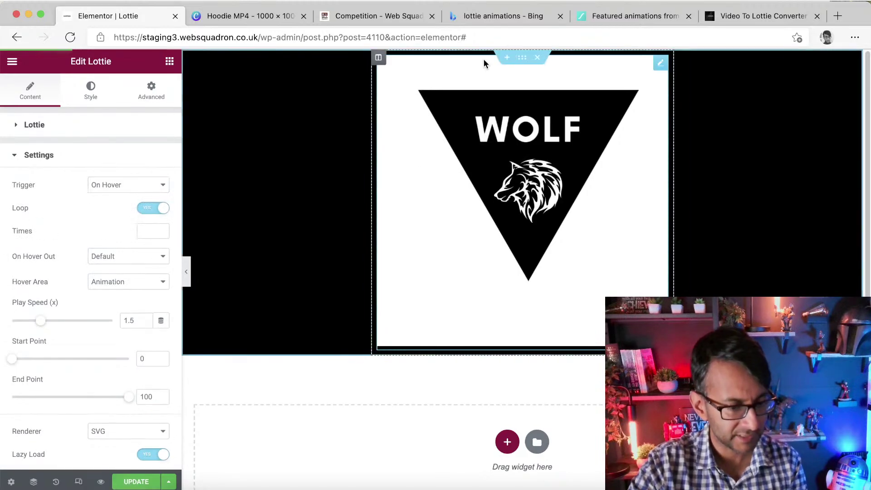
left_click(522, 58)
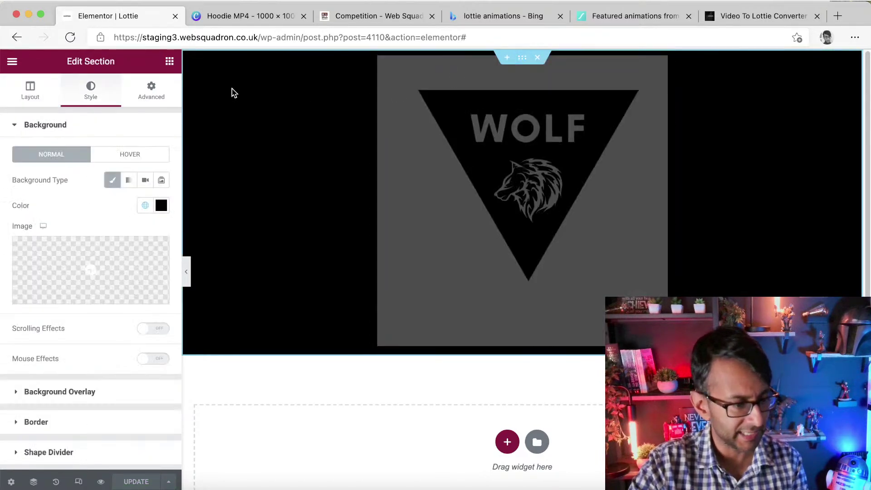
left_click(507, 58)
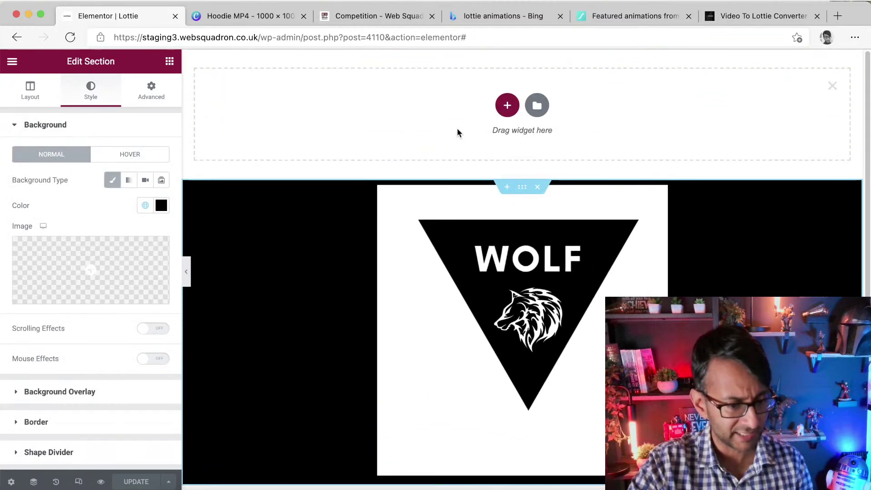
left_click(504, 107)
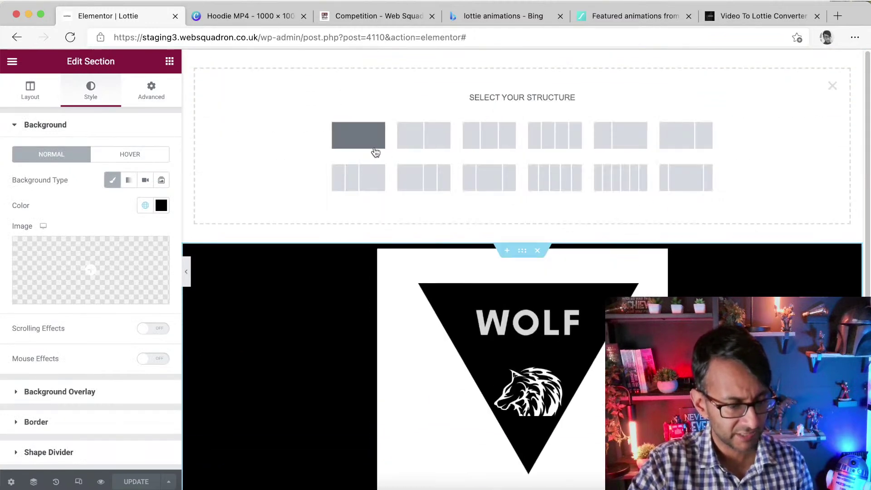
left_click(832, 87)
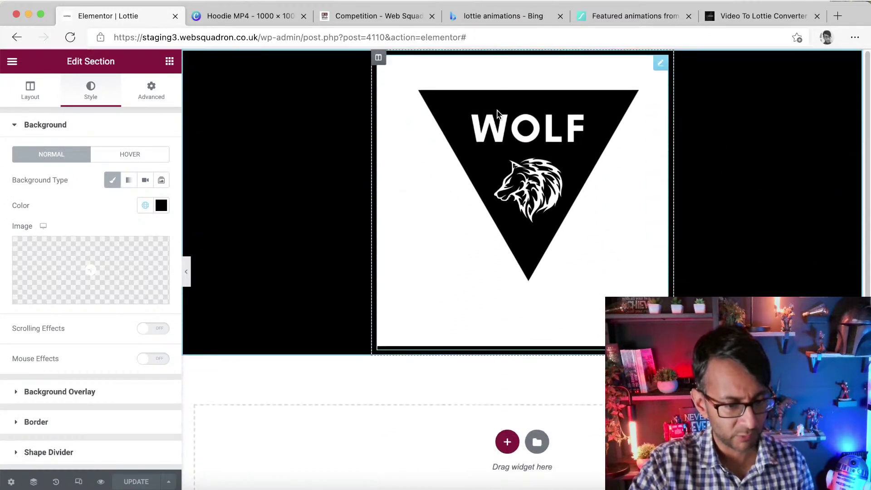
Step: Insert the "Are You Lost?" 404 block from the template library above the Lottie section
left_click(507, 57)
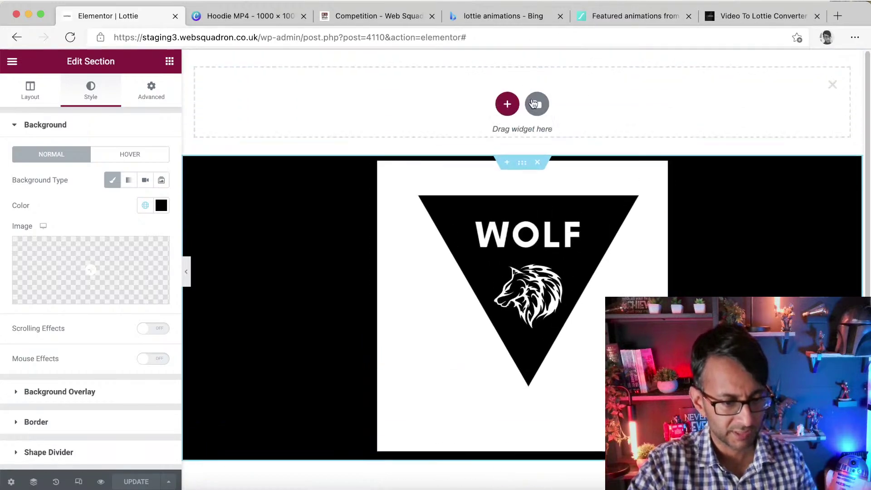
left_click(537, 106)
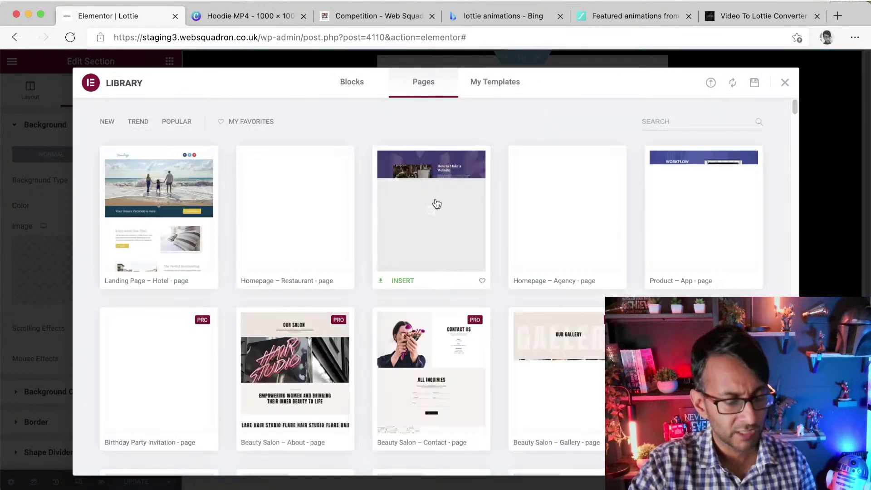
left_click(349, 85)
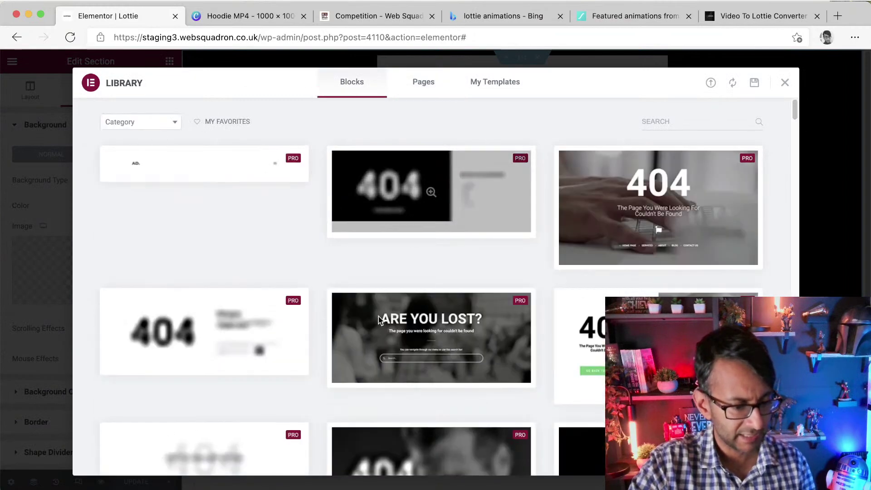
scroll(436, 320, "down", 1)
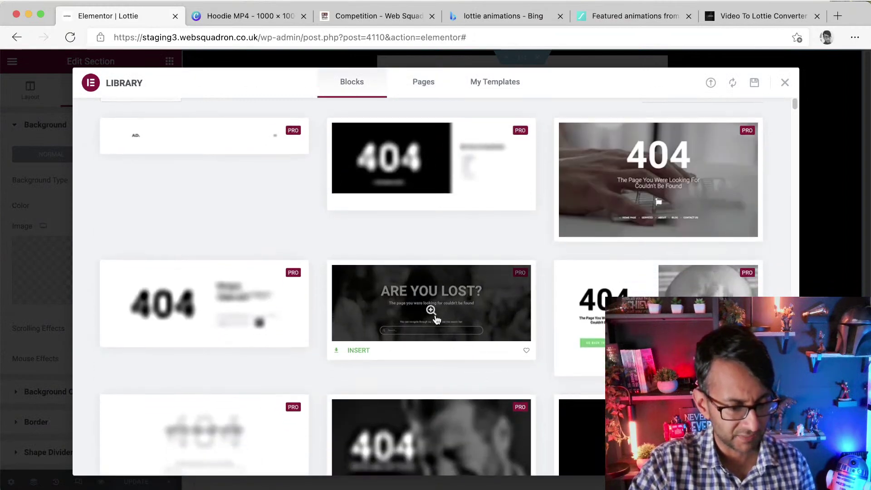
left_click(353, 351)
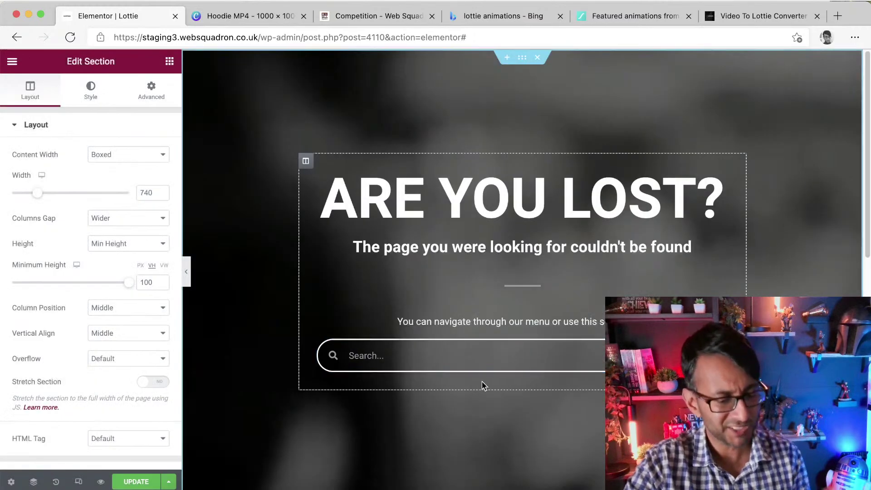
Step: Update the page and open its preview
key("super+s")
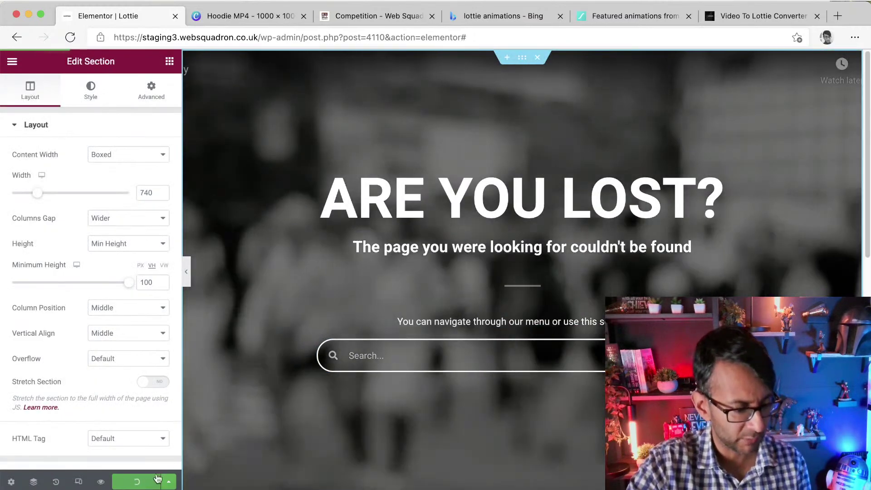
left_click(97, 482)
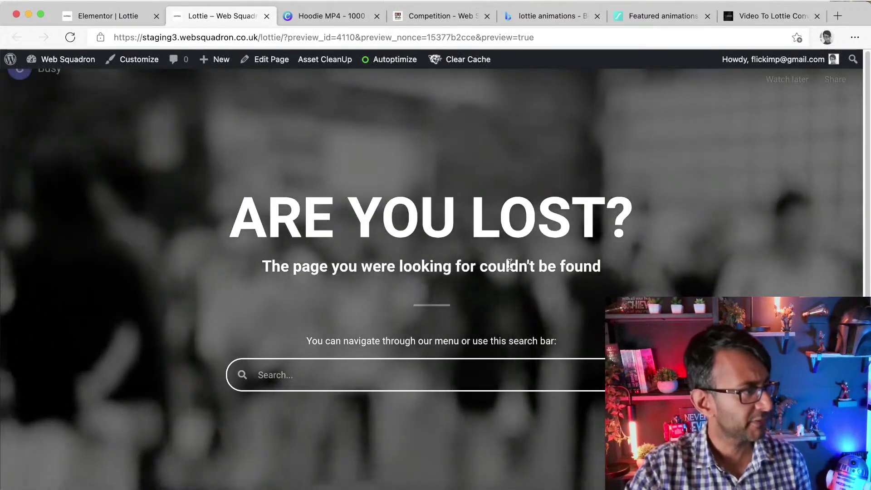
Step: Test the Lottie animation's hover trigger in the page preview
scroll(862, 218, "down", 8)
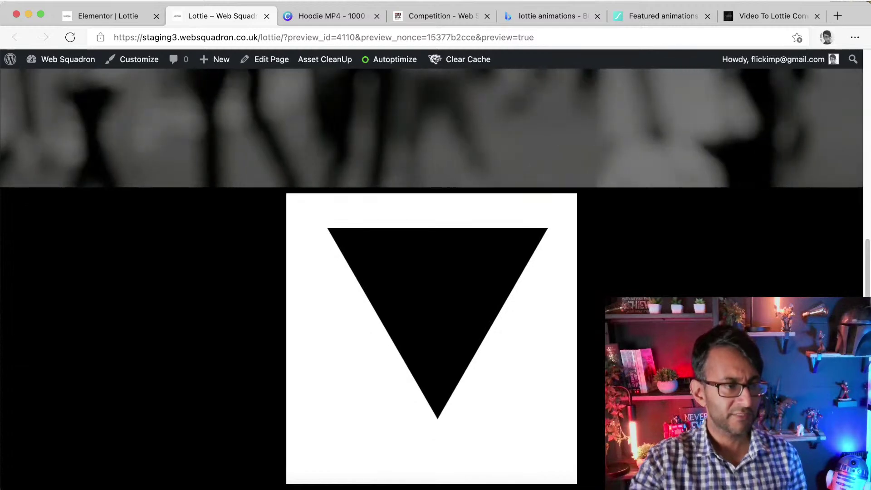
mouse_move(452, 277)
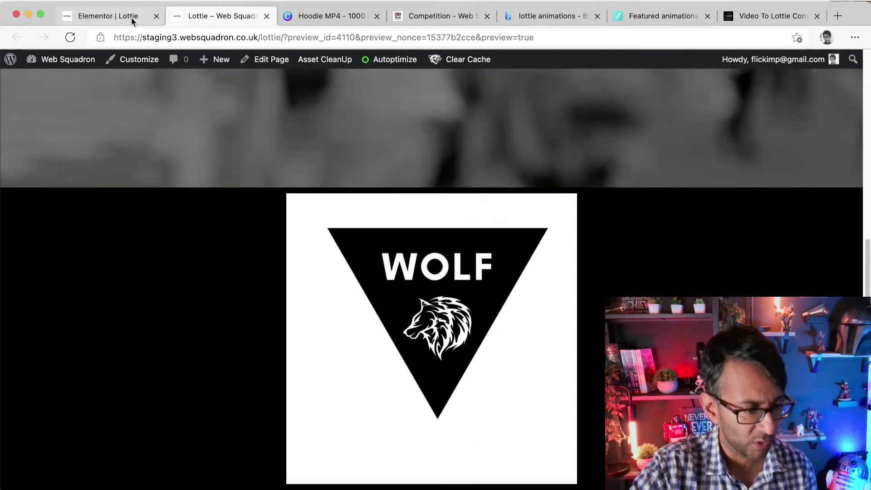
Step: Switch to the Elementor editor and open the trigger and playback settings of the wolf logo's Lottie widget
left_click(131, 17)
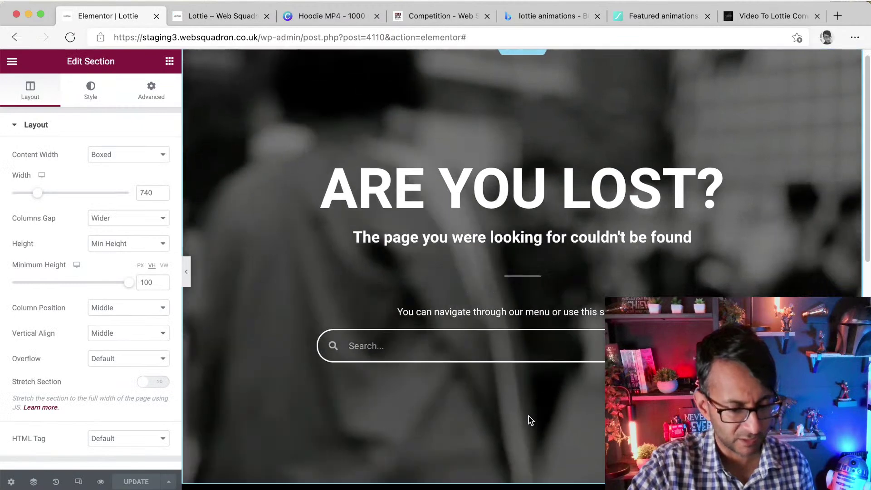
scroll(529, 416, "down", 6)
left_click(398, 342)
left_click(107, 313)
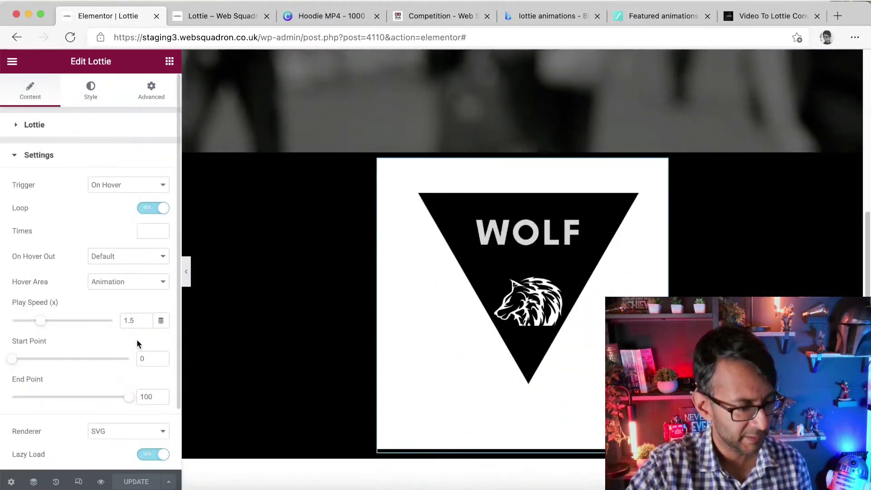
scroll(141, 295, "down", 1)
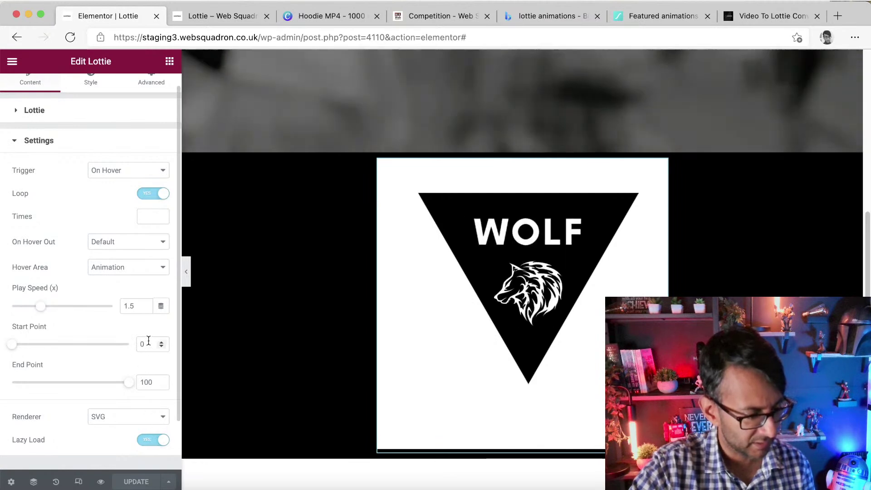
scroll(150, 377, "down", 1)
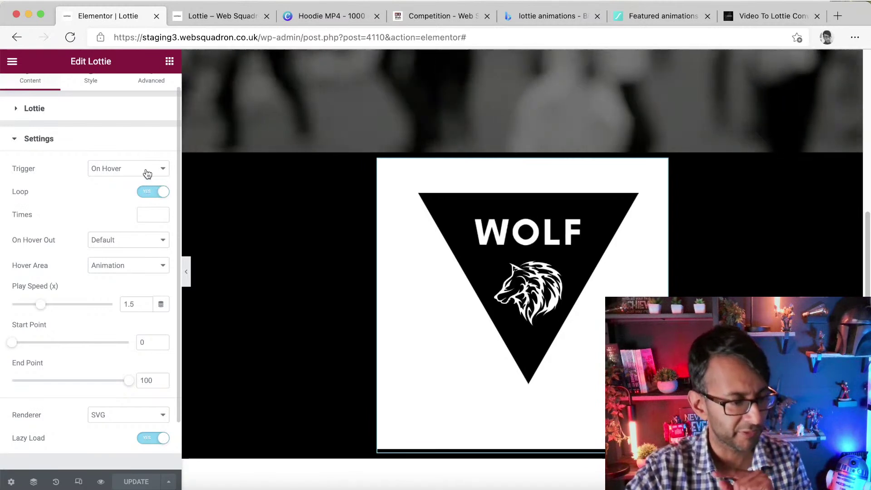
Step: Try the Viewport, On Click and On Hover triggers in turn on the Lottie widget
left_click(147, 174)
left_click(137, 180)
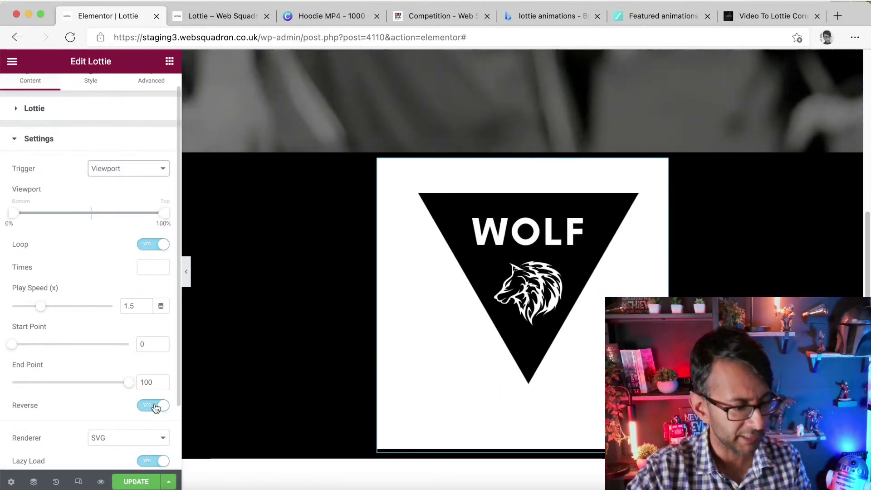
left_click(129, 169)
left_click(126, 188)
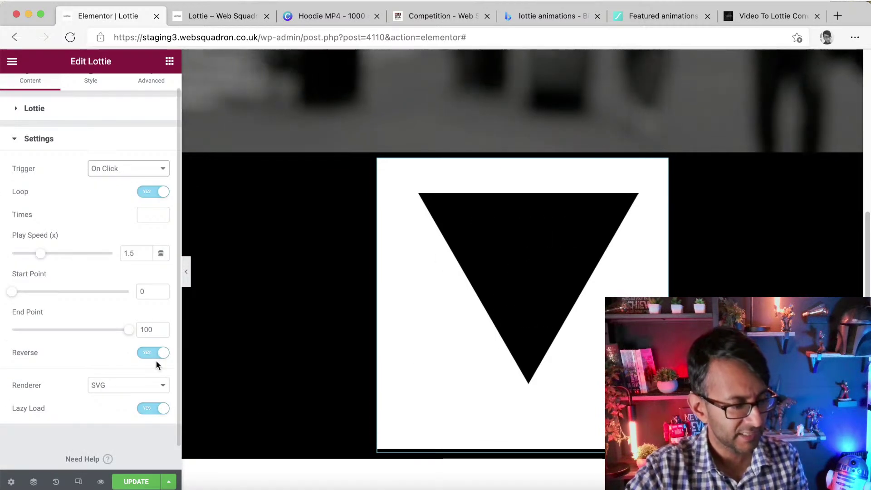
left_click(127, 169)
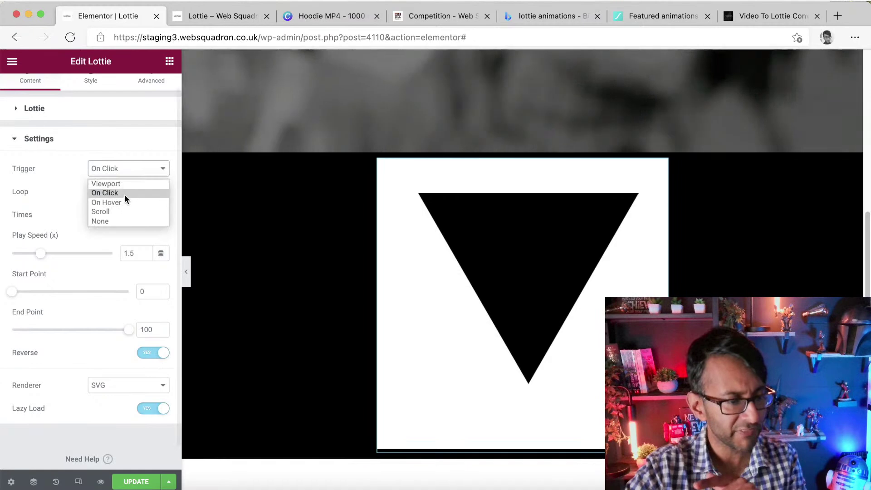
left_click(127, 202)
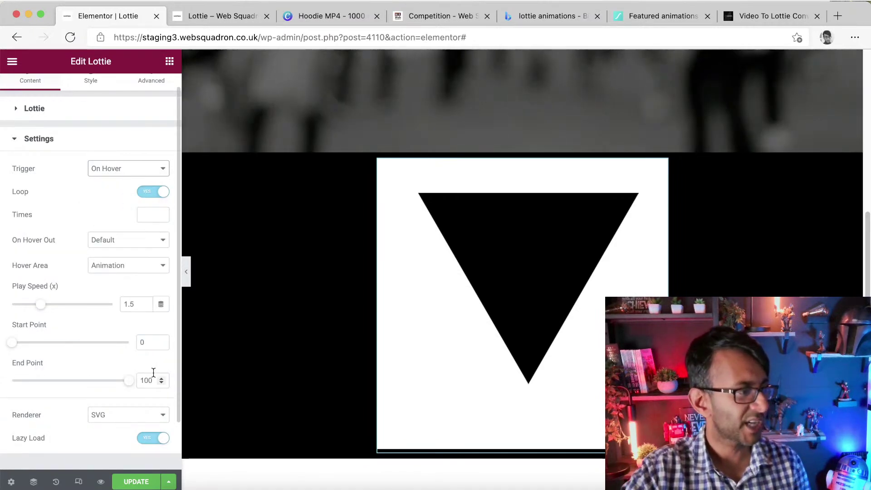
Step: Set the Lottie widget's trigger to On Click, update the page and check the animation in its preview
left_click(137, 175)
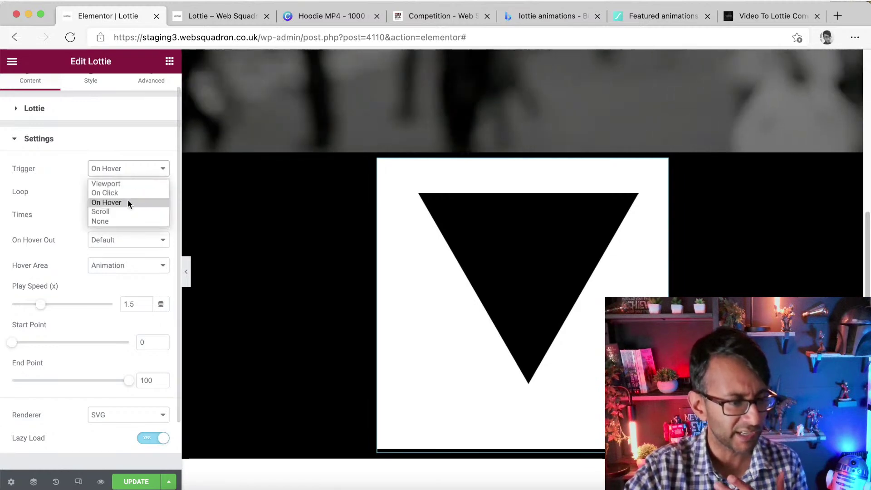
left_click(131, 194)
left_click(136, 482)
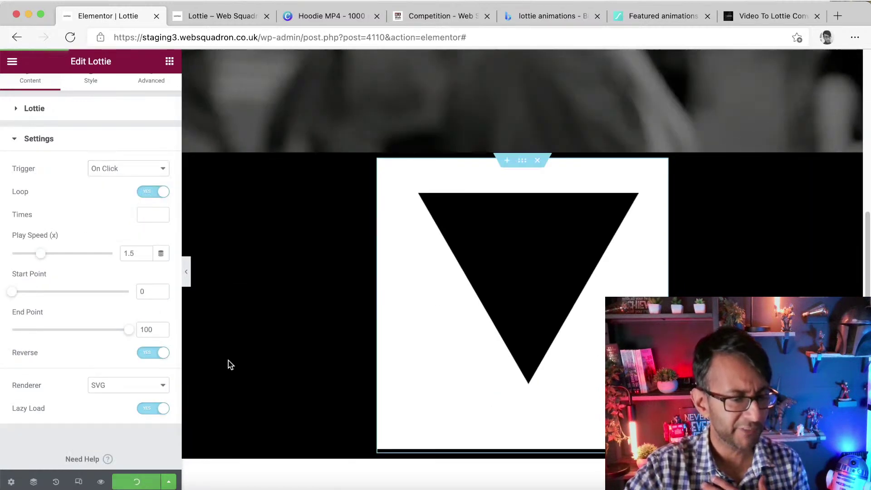
left_click(99, 484)
scroll(864, 90, "down", 6)
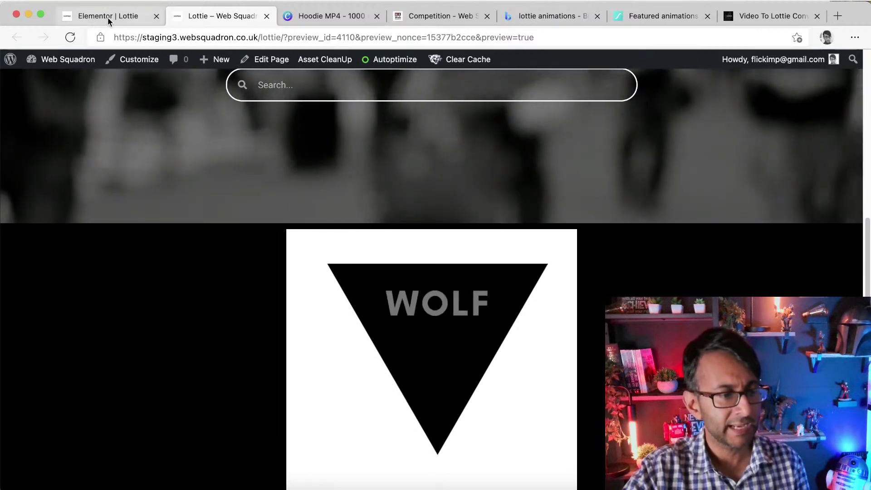
Step: Switch to the Hoodie MP4 design in Canva and delete the wolf graphic and triangle, keeping the WOLF text
left_click(108, 18)
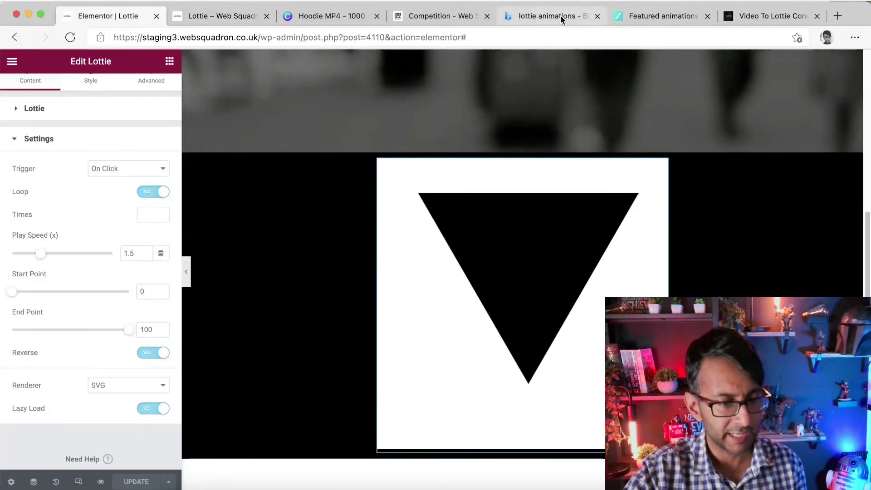
left_click(330, 17)
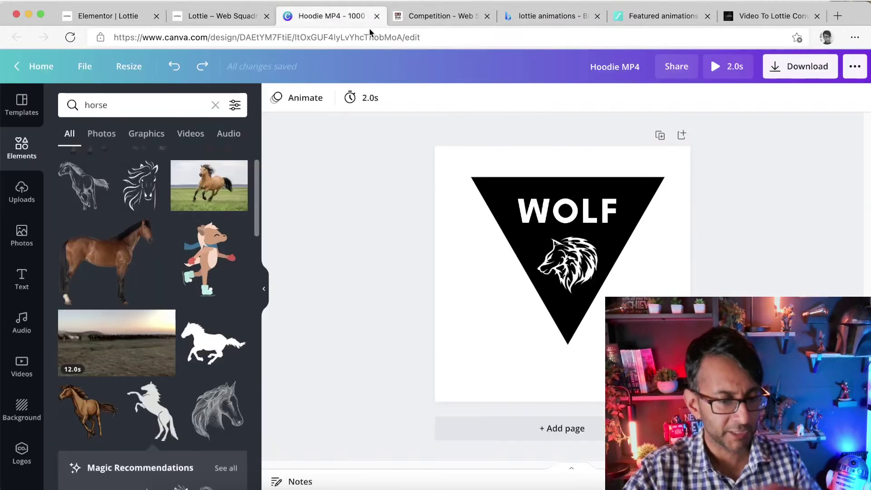
left_click(585, 265)
key("Delete")
left_click(591, 263)
key("Delete")
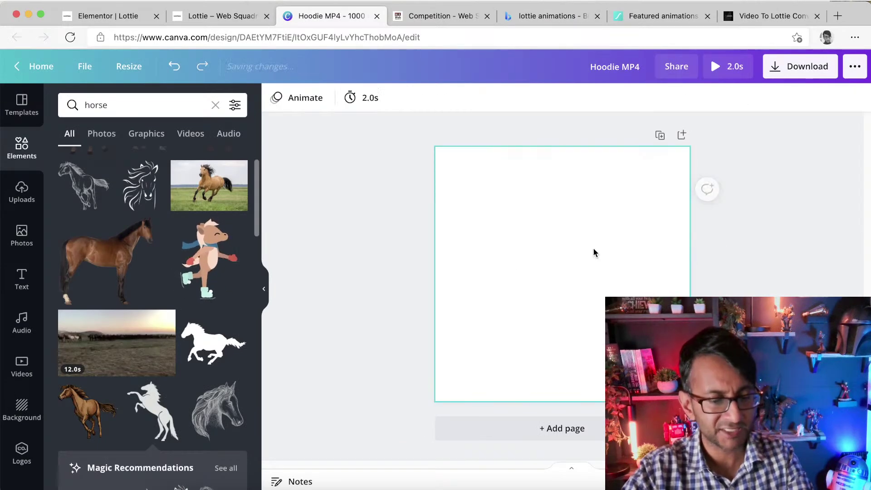
key("ctrl+z")
Step: Colour the WOLF text black and move it toward the page's left edge
left_click(460, 99)
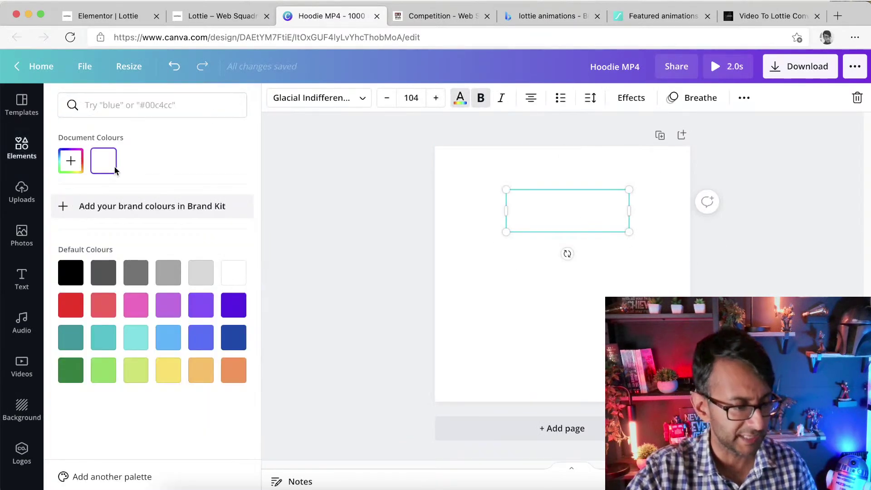
left_click_drag(553, 218, 502, 217)
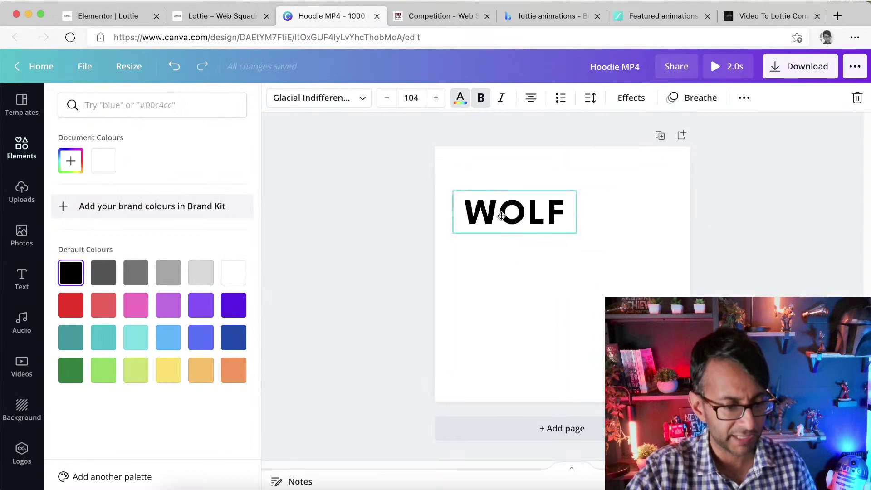
left_click(539, 217)
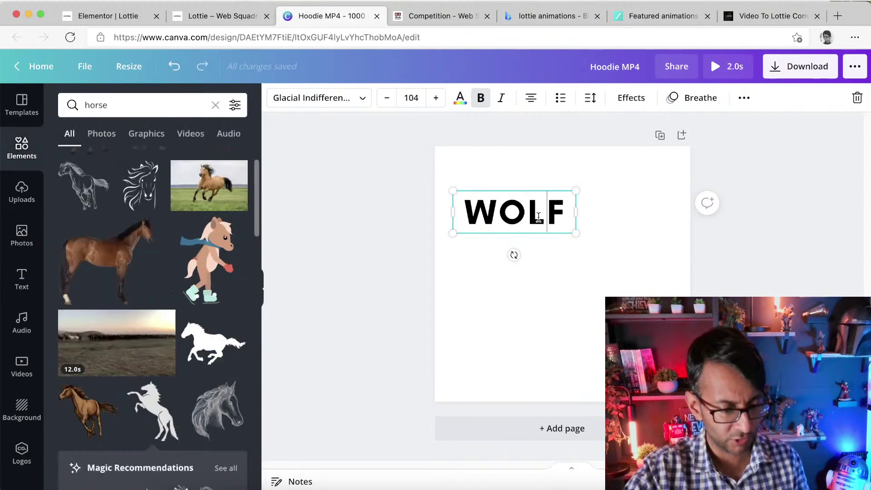
key("Escape")
Step: Place a copy of the WOLF text beneath it, change the copy to BITES and stagger the two words
left_click(546, 218)
right_click(540, 219)
left_click(549, 255)
right_click(529, 285)
left_click(566, 320)
left_click_drag(536, 218, 569, 275)
double_click(557, 275)
type("BITES")
left_click(706, 252)
left_click_drag(531, 218, 552, 224)
left_click_drag(551, 275, 566, 274)
Step: Apply the Roll text animation to WOLF and the Tumble text animation to BITES
left_click(545, 237)
left_click(695, 98)
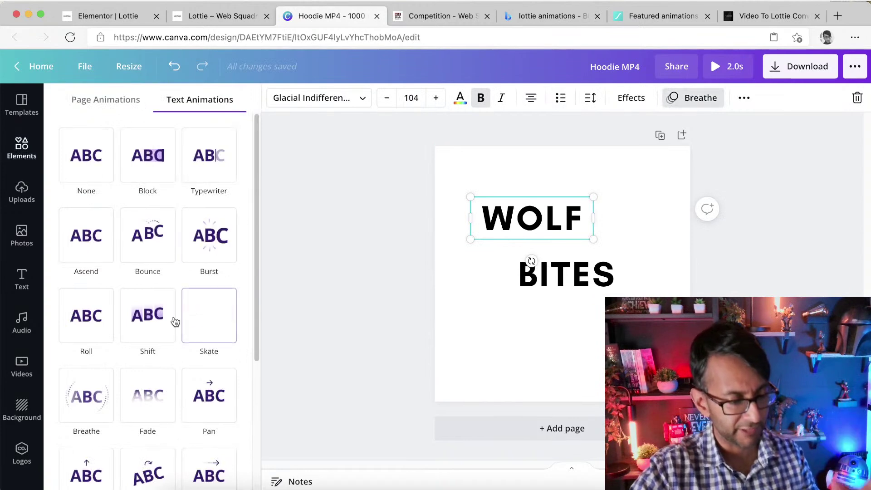
left_click(93, 327)
left_click(571, 279)
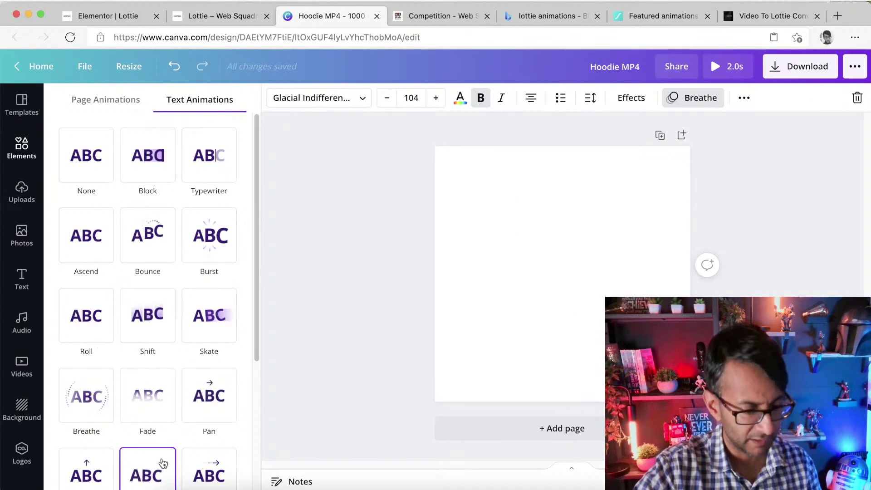
left_click(148, 473)
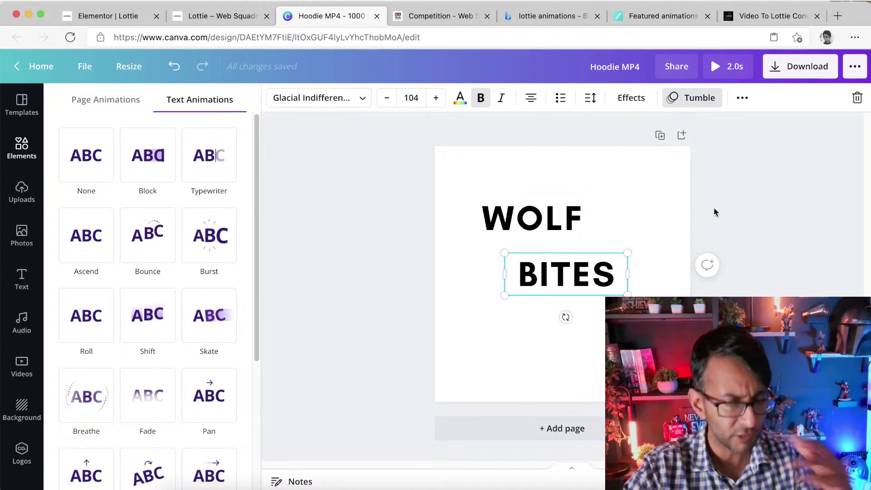
Step: Download the WOLF BITES design as an MP4 video
left_click(776, 69)
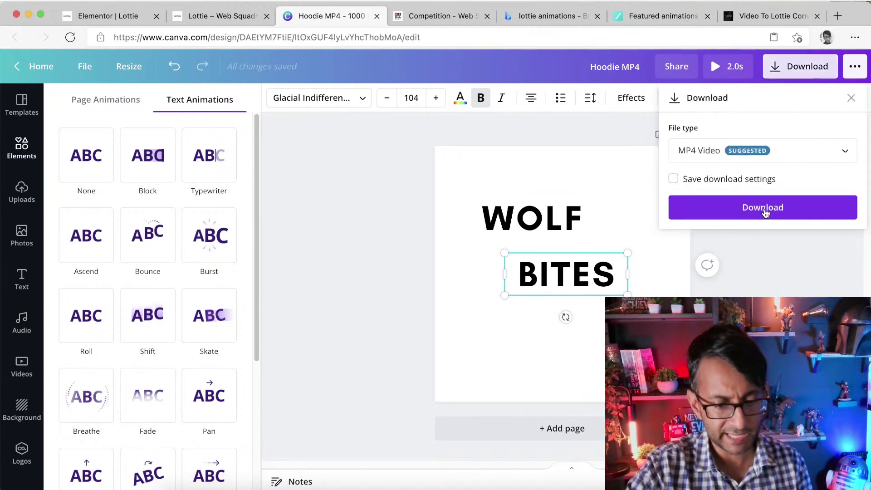
left_click(764, 211)
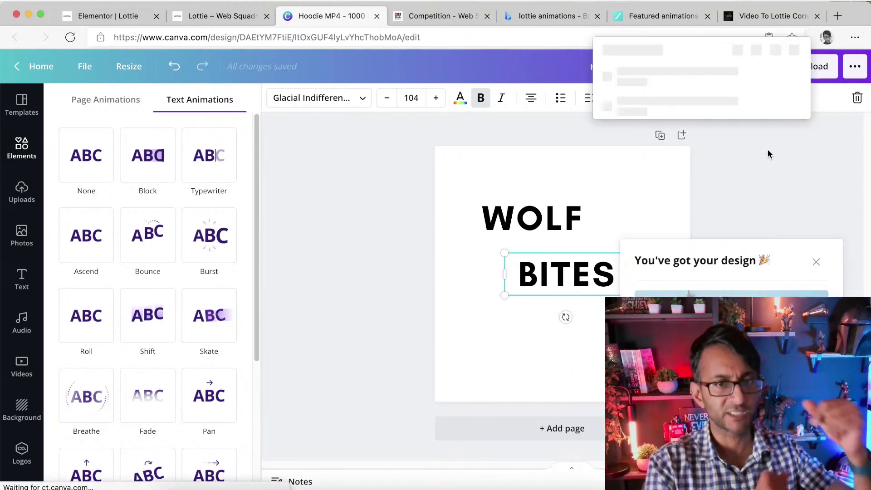
left_click(822, 72)
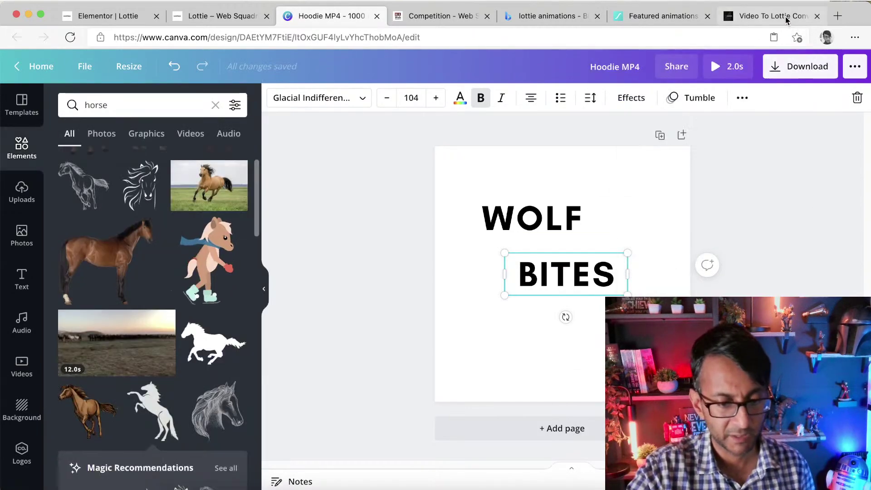
Step: Switch to the Video To Lottie converter and choose Hoodie MP4 (8).mp4 from Downloads as the source file
left_click(774, 15)
scroll(456, 195, "up", 6)
scroll(452, 207, "up", 3)
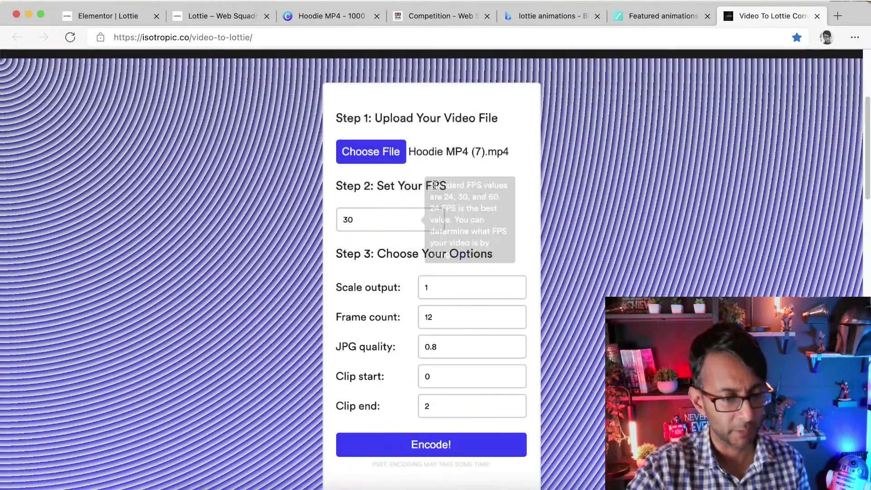
left_click(370, 150)
double_click(288, 112)
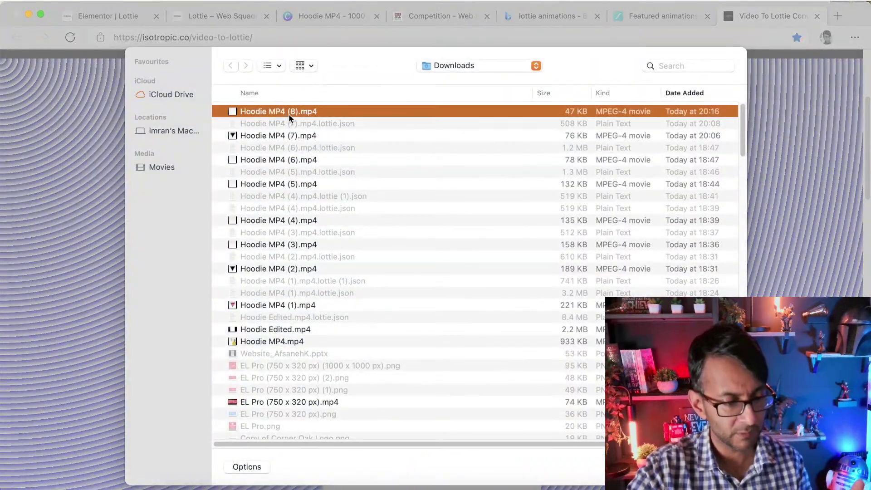
Step: Encode the video and download the resulting Hoodie MP4 (8).mp4.lottie.json file
scroll(532, 346, "down", 4)
left_click(452, 357)
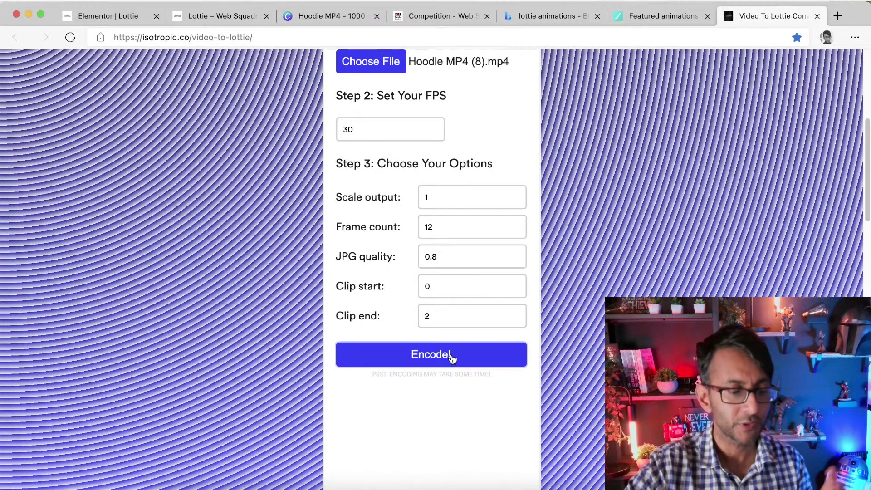
scroll(516, 355, "down", 2)
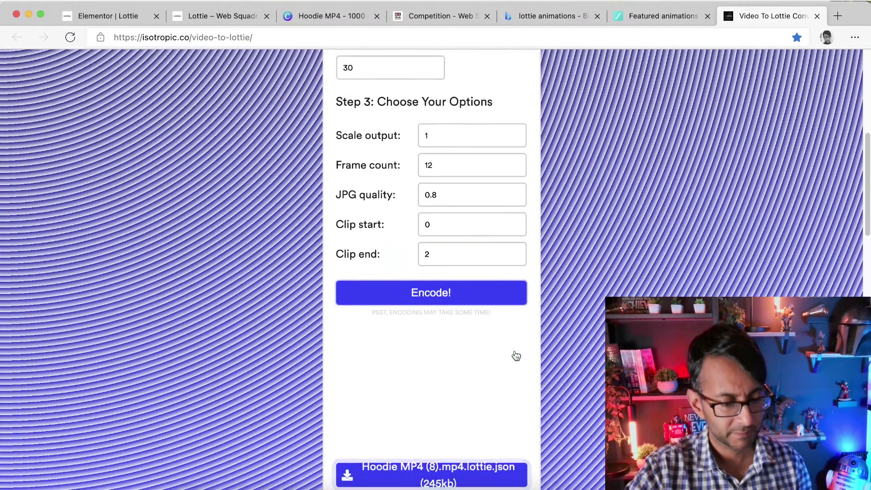
left_click(464, 479)
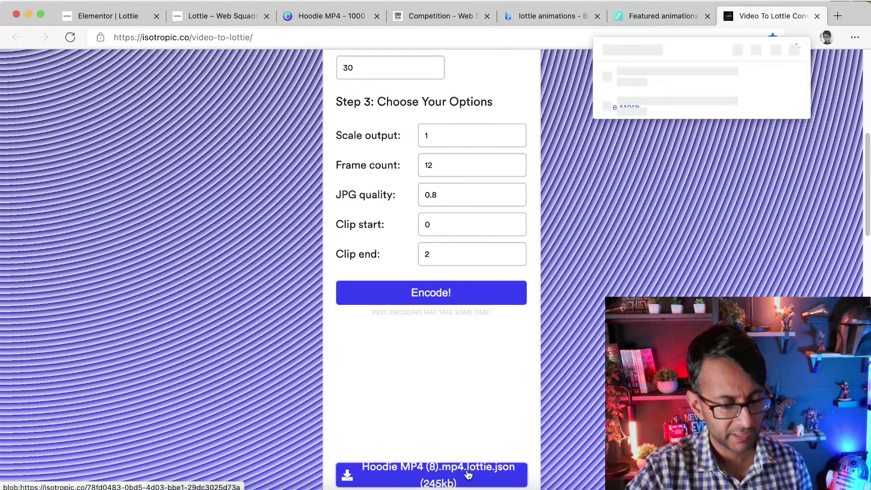
Step: Return to the Elementor editor and add a new Lottie widget above the existing wolf logo triangle animation
left_click(123, 19)
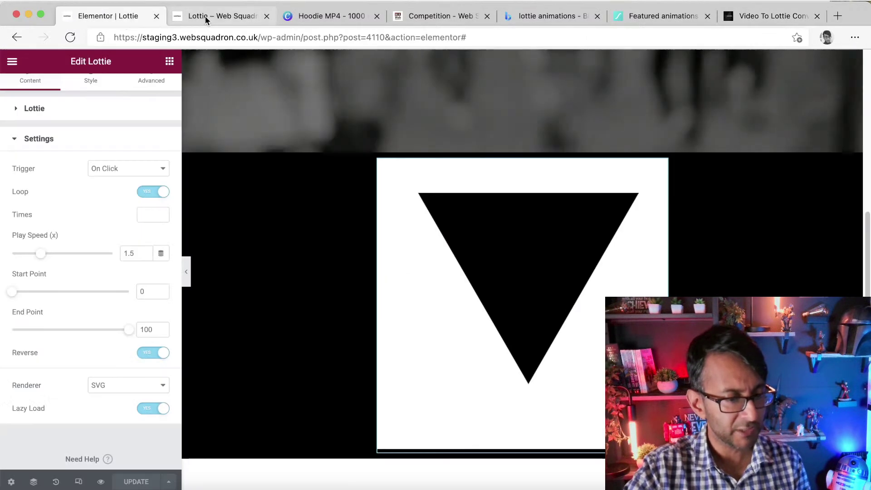
left_click(244, 13)
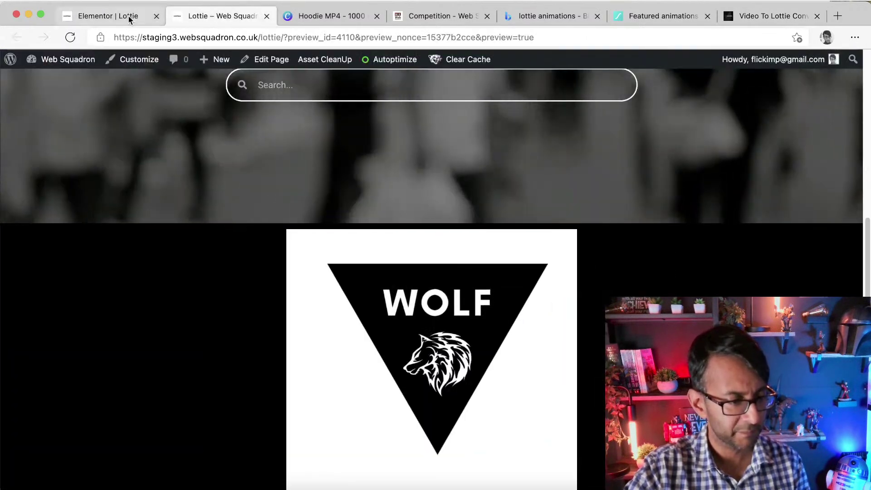
left_click(128, 15)
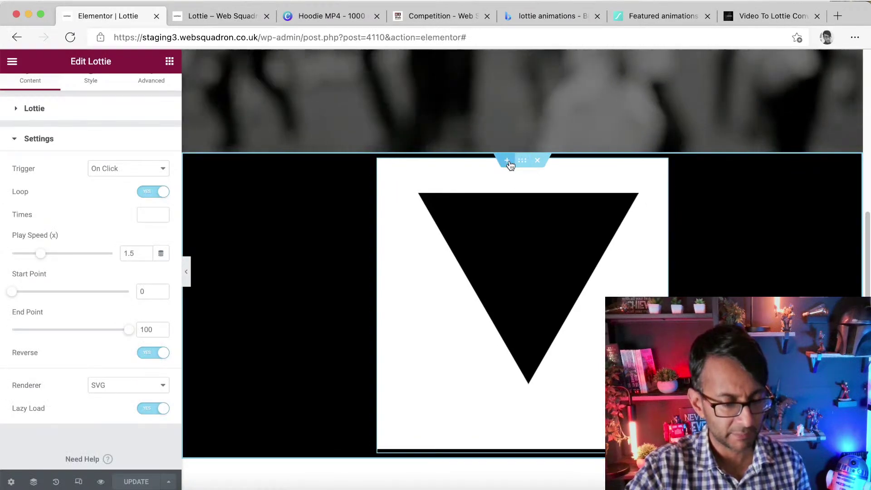
left_click(116, 117)
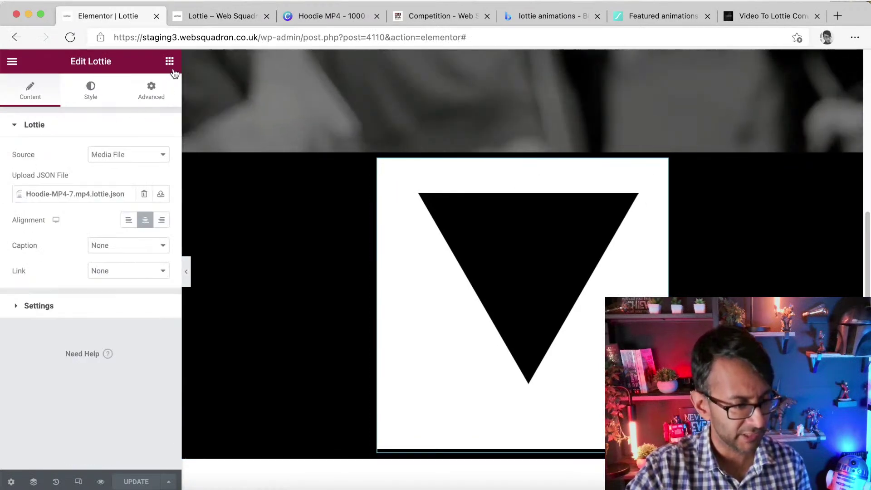
left_click(169, 61)
type("lottie")
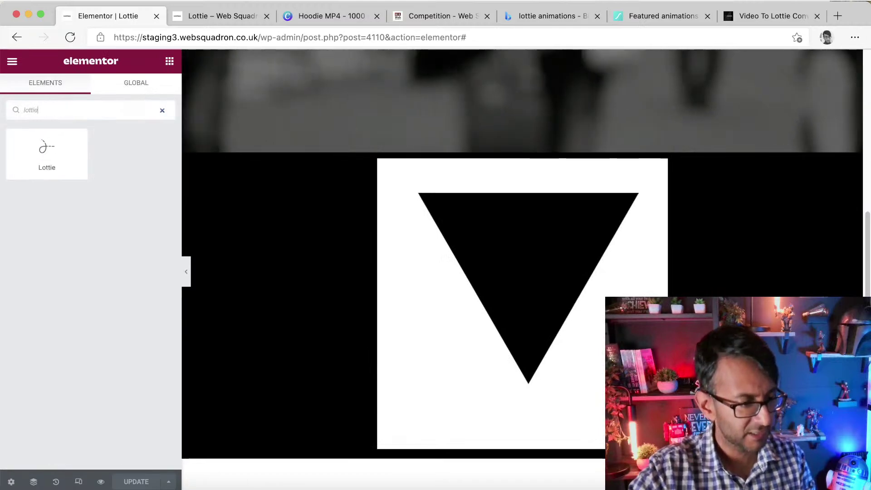
left_click_drag(47, 152, 552, 162)
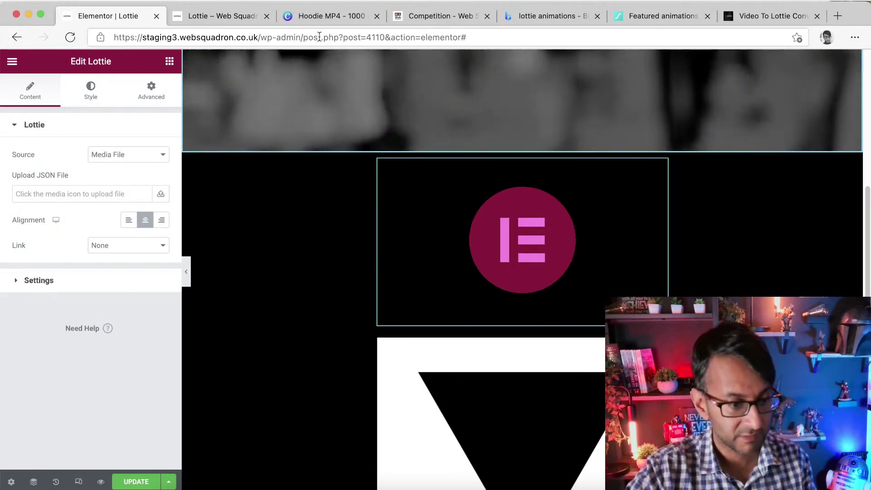
Step: Switch to the Canva Hoodie MP4 design, make the page background black and recolour the WOLF and BITES text white
left_click(643, 17)
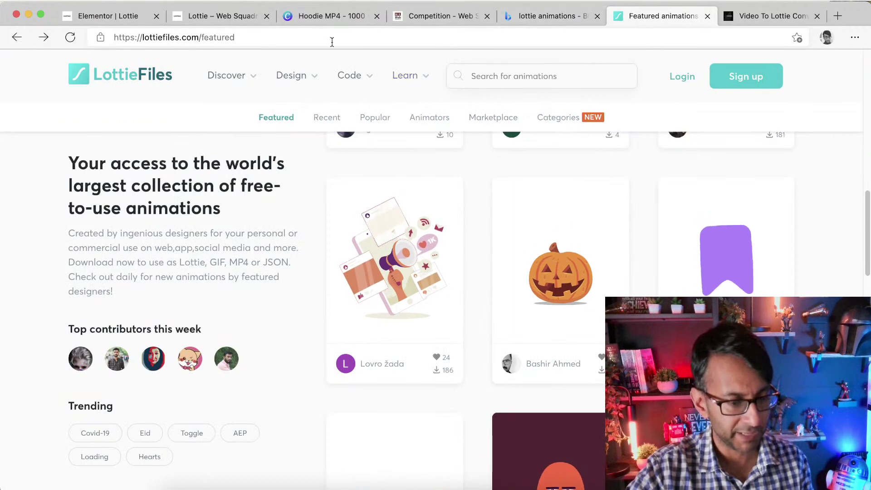
left_click(345, 16)
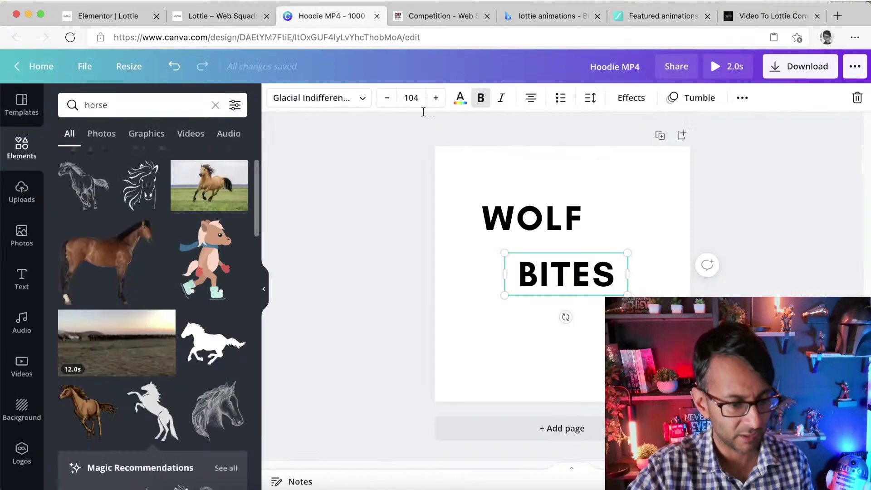
left_click(474, 160)
left_click(276, 97)
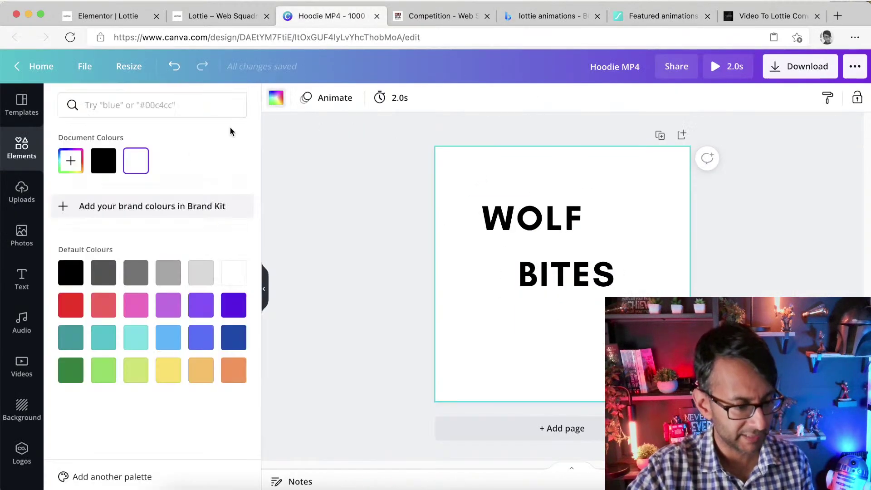
left_click(106, 162)
left_click(492, 212)
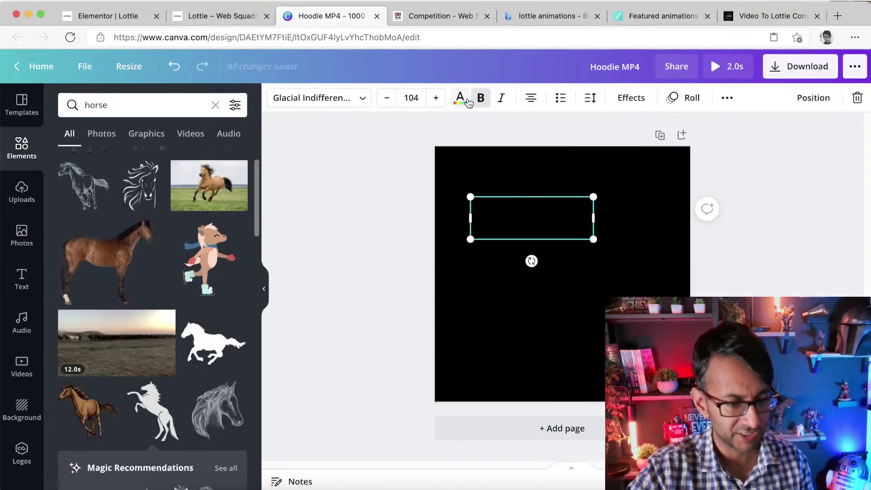
left_click(461, 99)
left_click(230, 276)
left_click(542, 273)
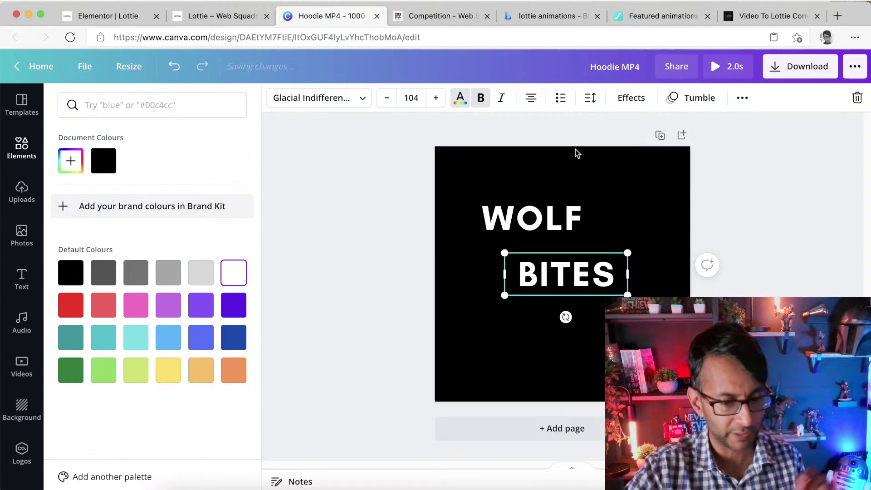
Step: Download the recoloured design as an MP4 video and choose Hoodie MP4 (9).mp4 as the source in the Video To Lottie converter
left_click(774, 67)
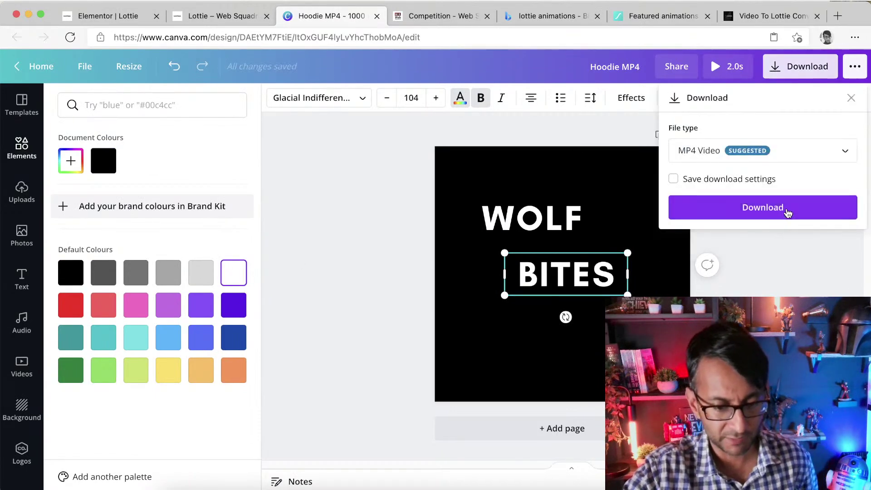
left_click(788, 212)
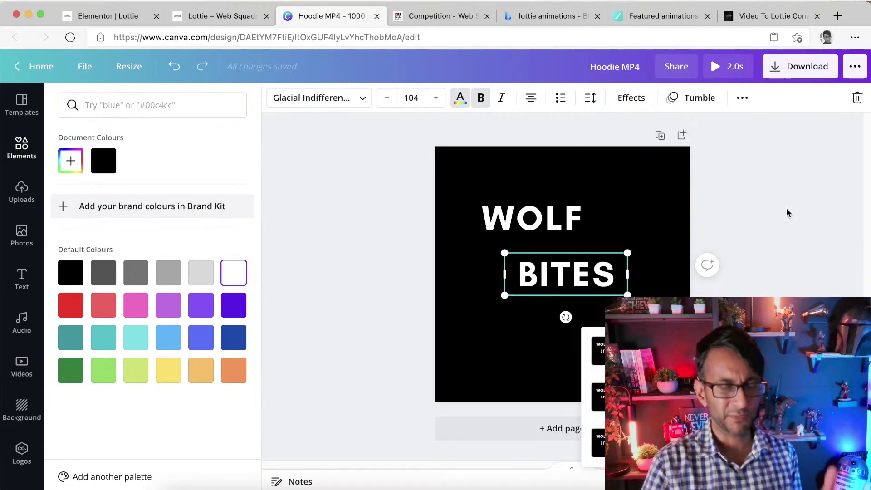
left_click(771, 16)
scroll(409, 136, "up", 10)
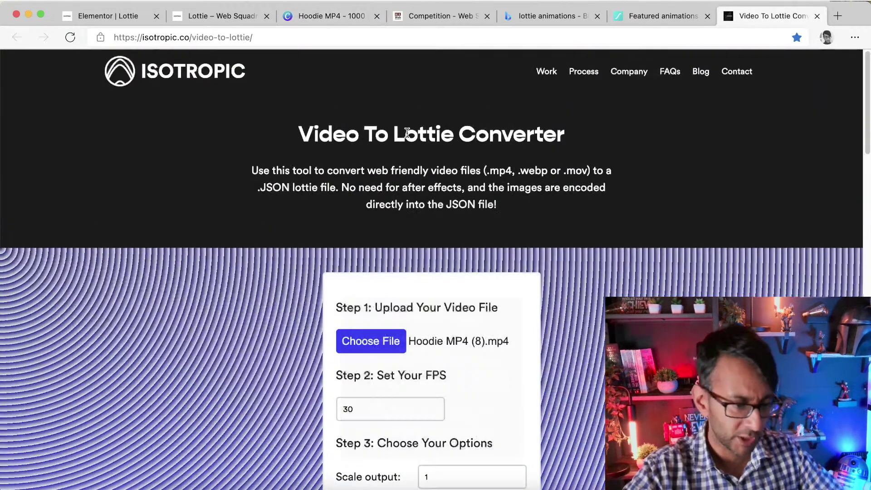
left_click(373, 341)
double_click(305, 114)
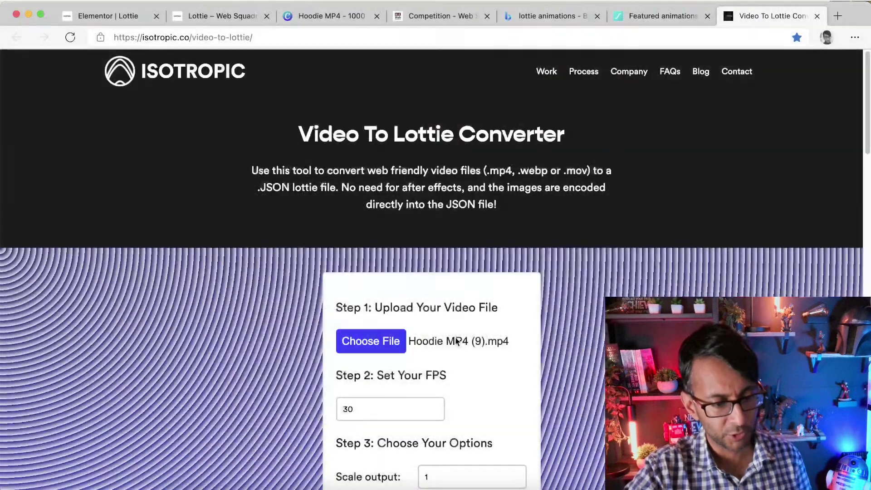
Step: Encode the chosen video and download the resulting Hoodie MP4 (9).mp4.lottie.json file
scroll(571, 380, "down", 3)
scroll(571, 375, "down", 15)
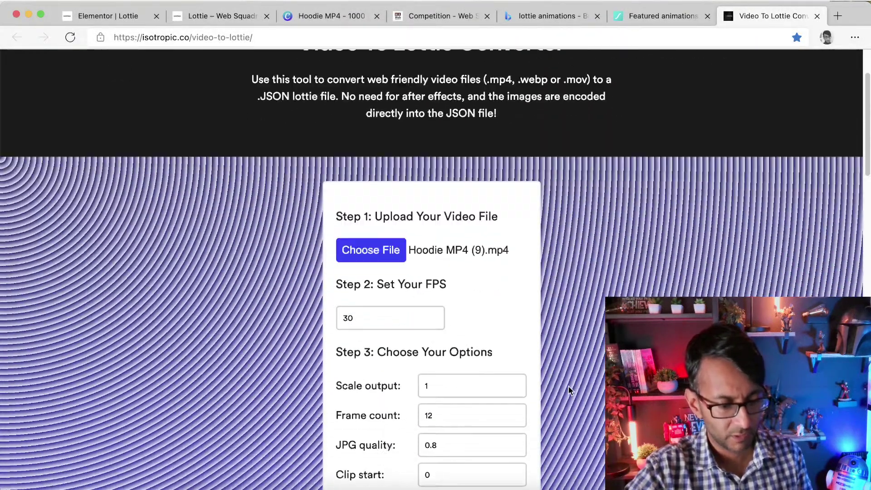
scroll(581, 361, "up", 1)
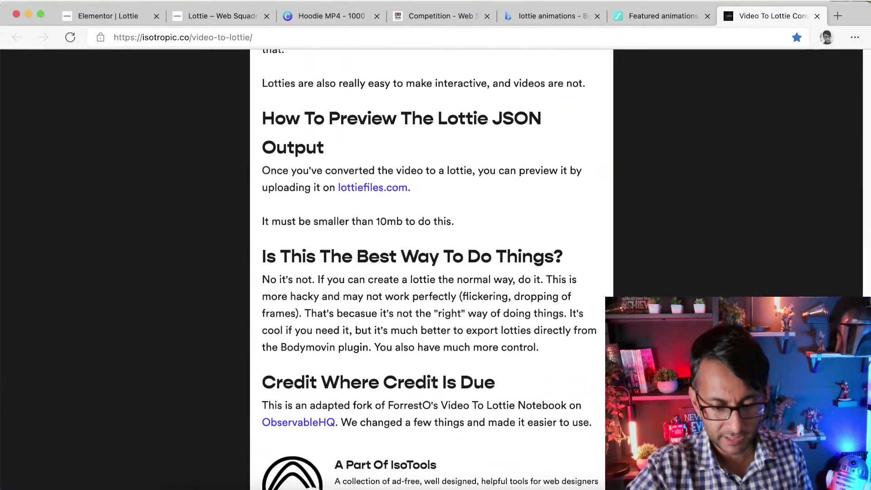
scroll(500, 254, "up", 10)
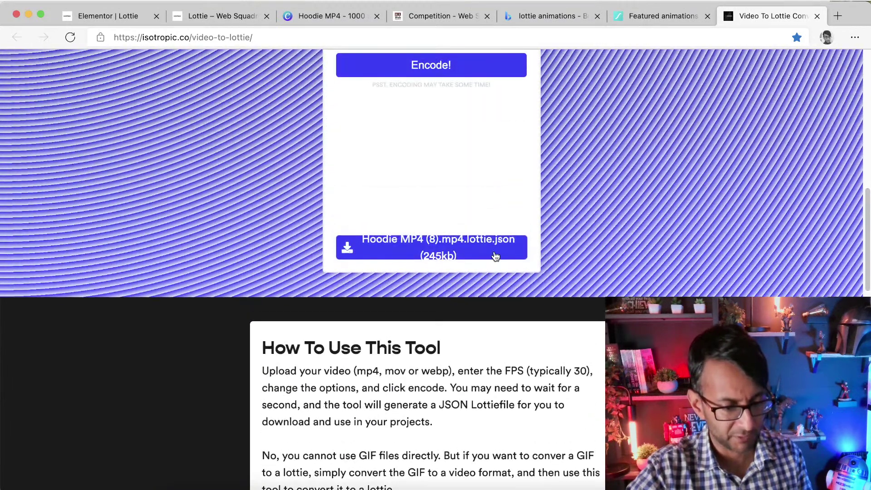
left_click(489, 255)
left_click(443, 65)
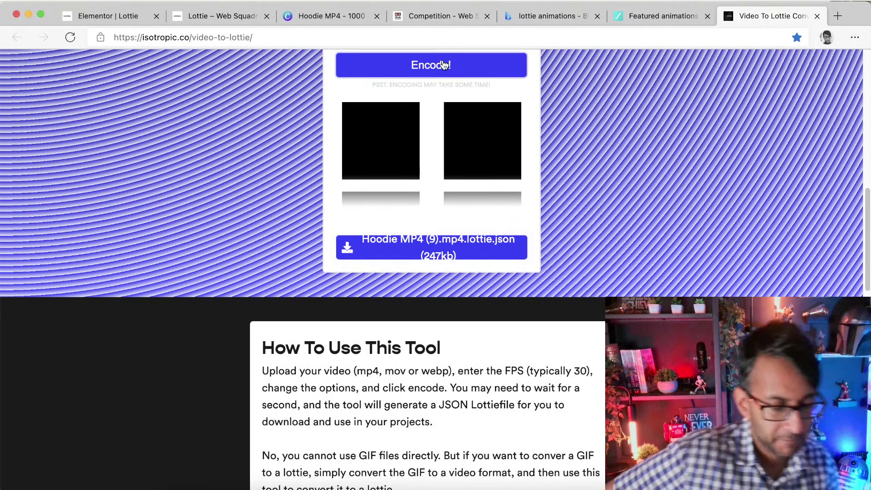
left_click(463, 248)
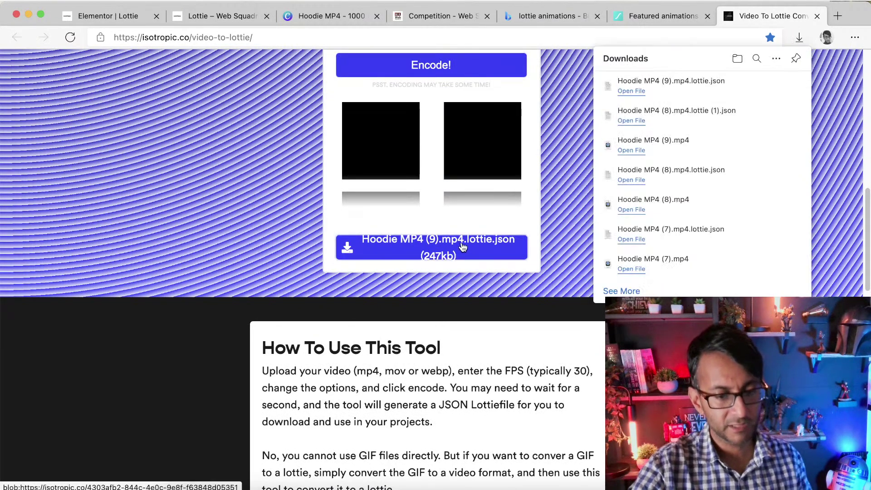
Step: Switch to the Elementor editor and upload Hoodie MP4 (9).mp4.lottie.json from Downloads into the empty Lottie widget
left_click(101, 15)
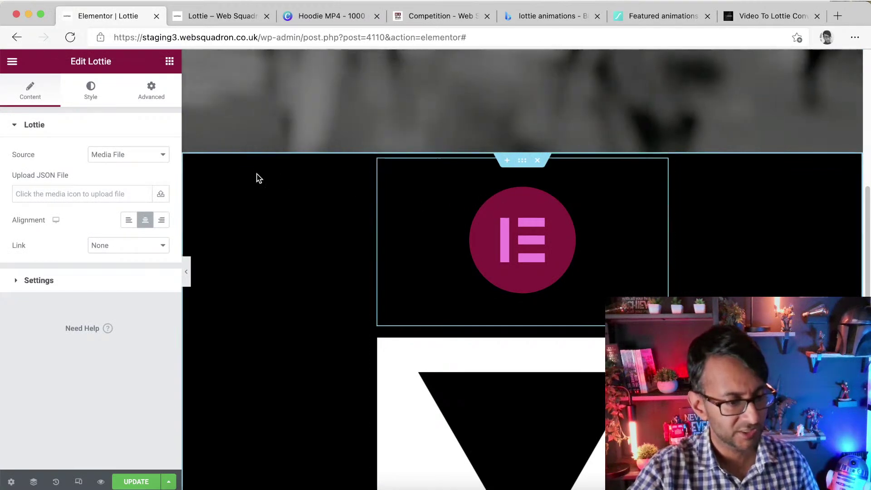
left_click(160, 194)
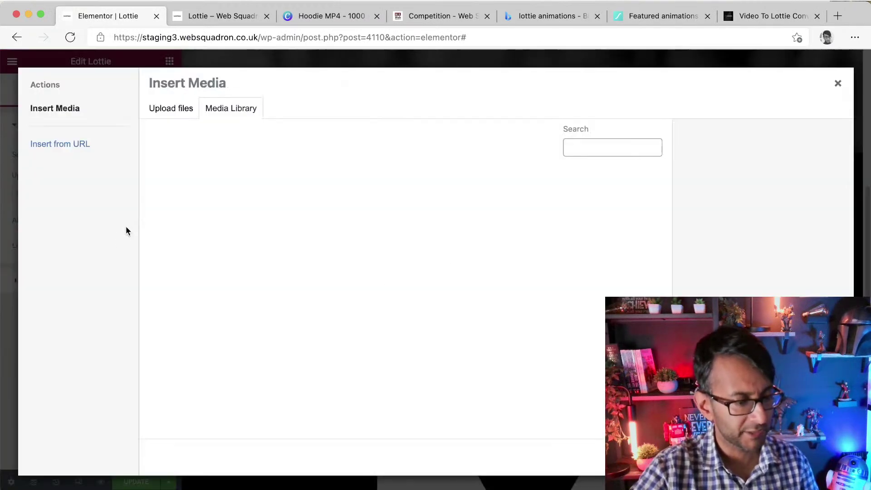
left_click(172, 114)
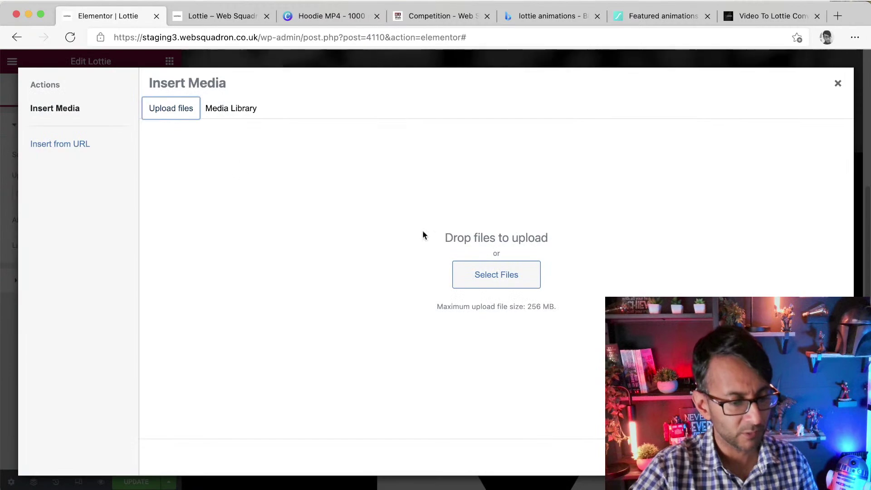
left_click(491, 266)
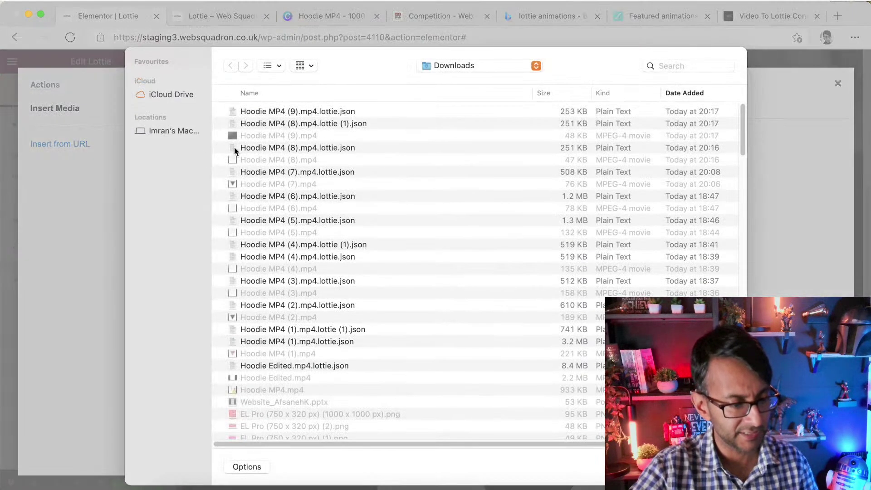
double_click(292, 112)
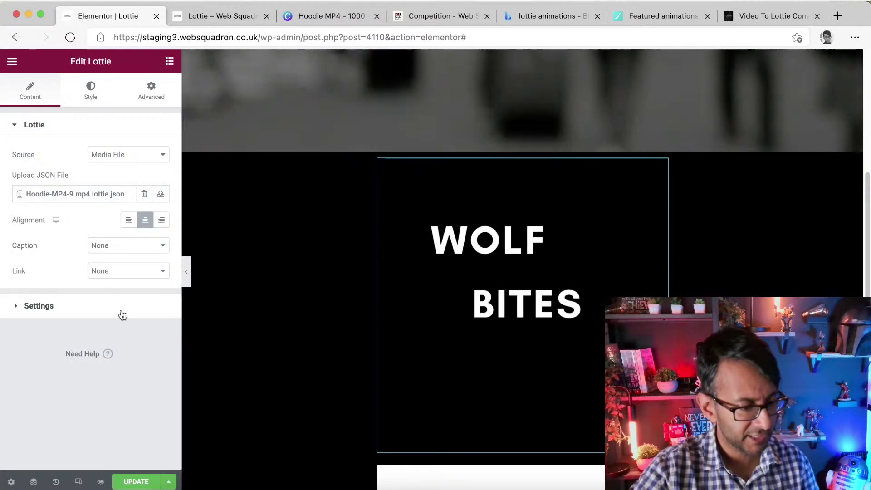
Step: Turn on Loop and Reverse for the WOLF BITES Lottie and set its trigger to On Click
left_click(112, 310)
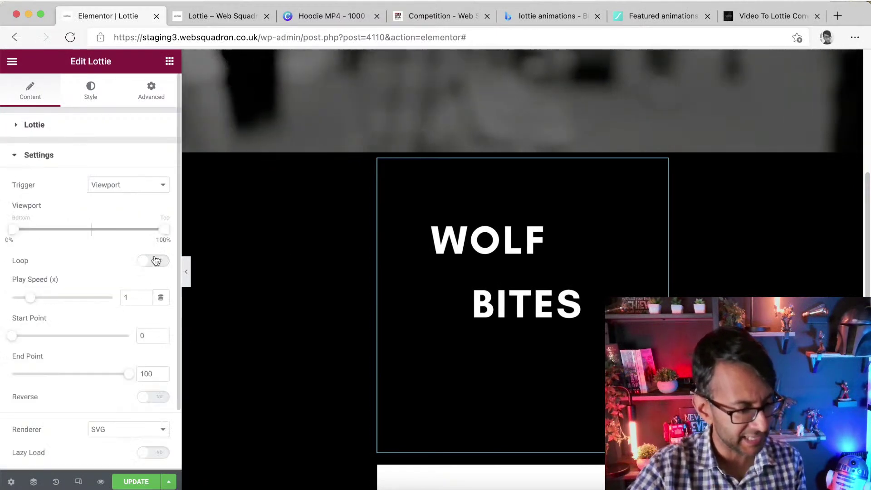
left_click(154, 261)
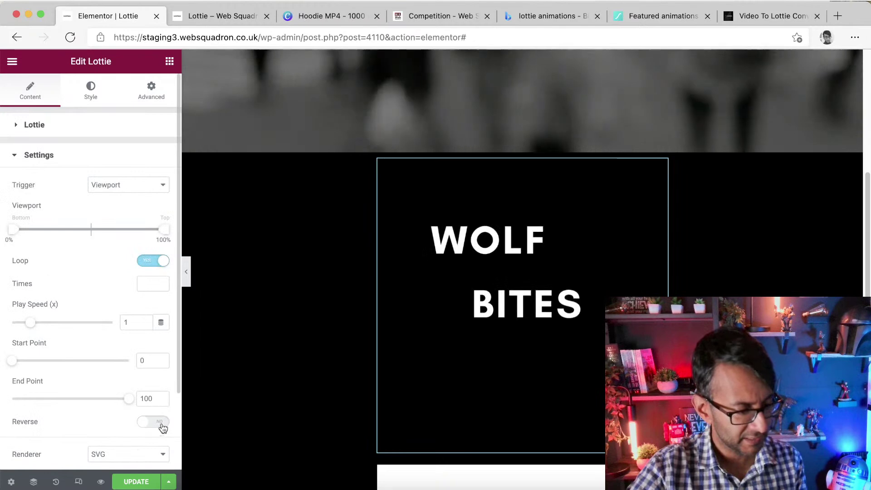
left_click(163, 428)
left_click(140, 186)
left_click(140, 210)
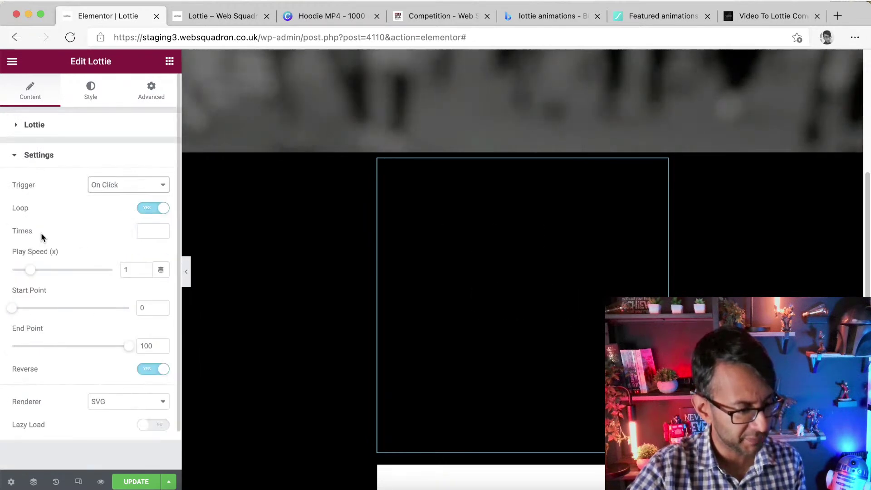
Step: Set the play speed to 1.7, preview it with the Viewport trigger, and update the page with the trigger back on On Click
left_click_drag(31, 269, 40, 271)
left_click(123, 186)
left_click(111, 200)
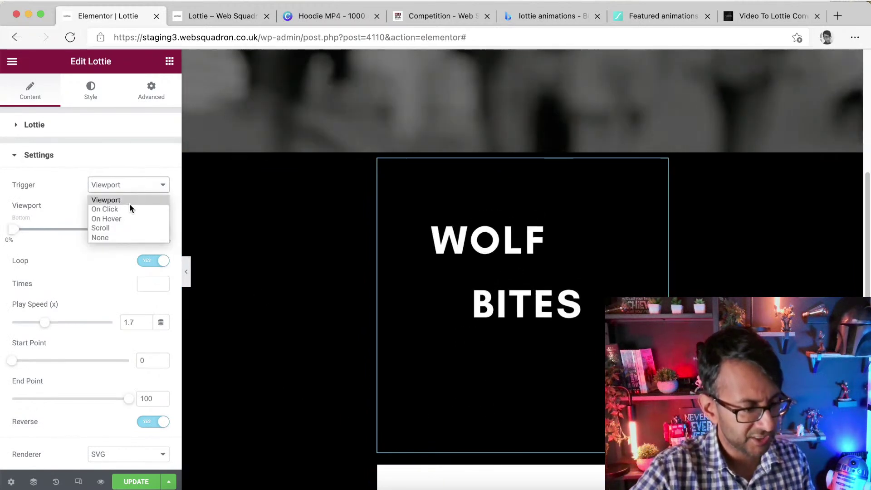
left_click(129, 209)
left_click(136, 481)
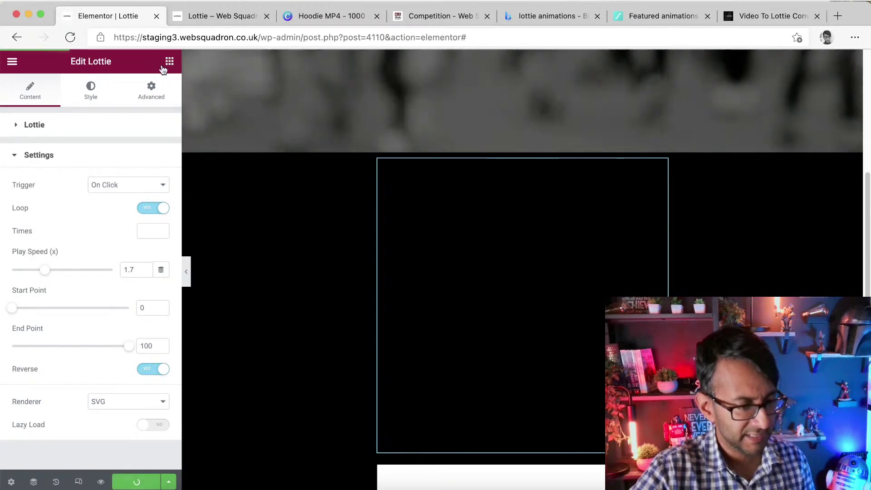
Step: Add a heading above the WOLF BITES animation with the title "Click below to see our secret"
left_click(163, 68)
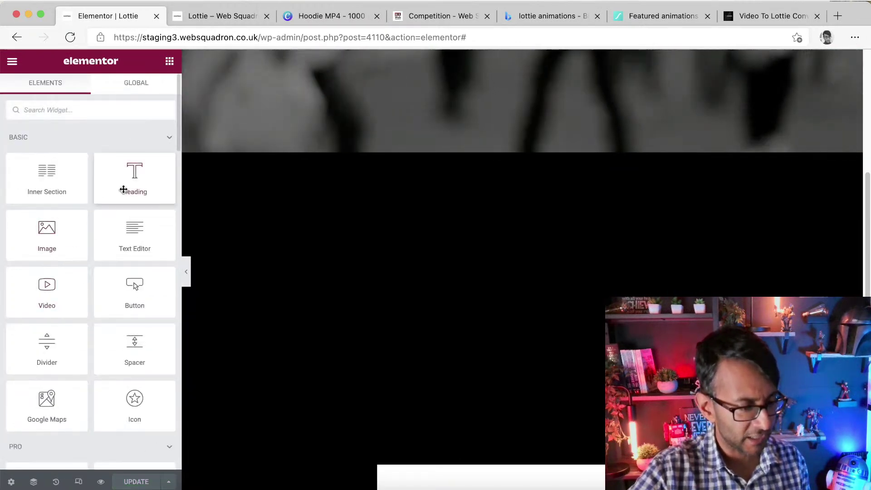
left_click_drag(135, 177, 427, 195)
triple_click(111, 169)
type("Ck")
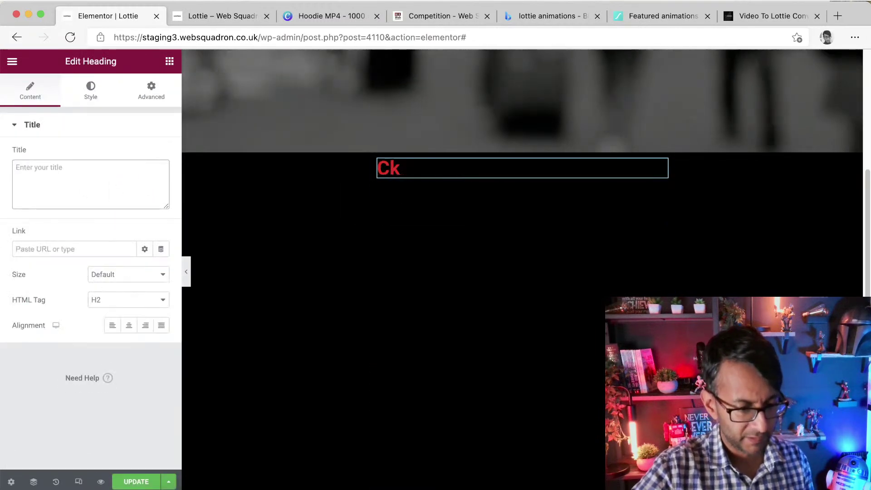
type("iclick")
key("BackSpace")
key("BackSpace")
key("BackSpace")
key("BackSpace")
type("Click below")
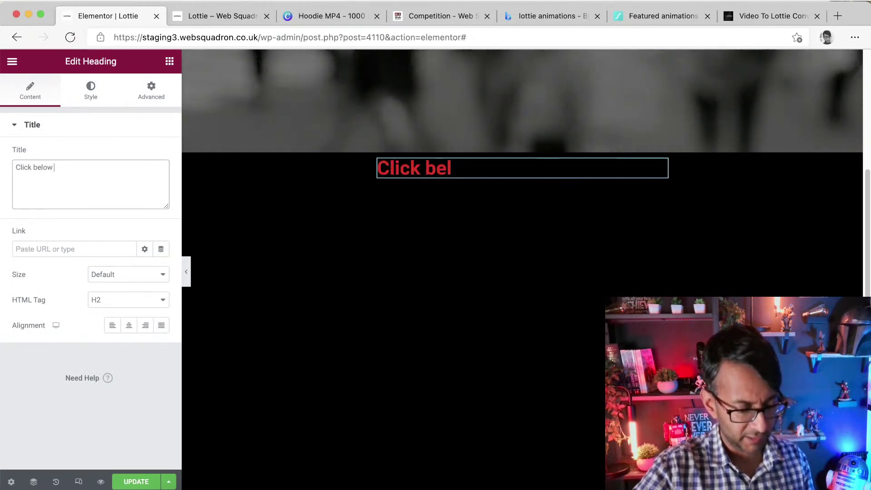
type(" to see our se")
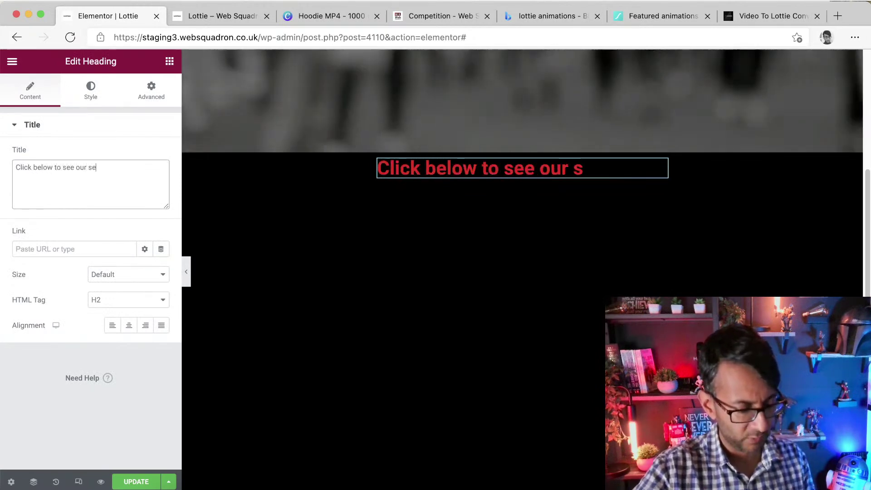
type("cret")
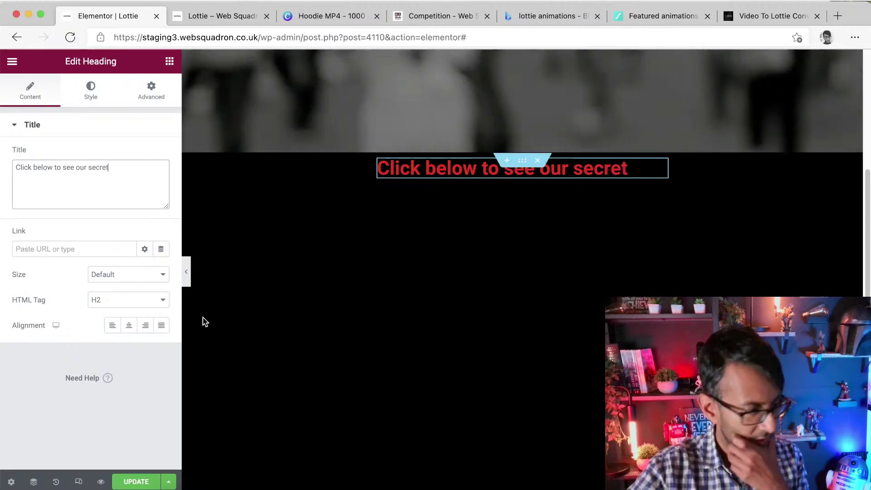
Step: Update the page, reload the Lottie preview page and trigger the WOLF BITES animation below the "Click below to see our secret" heading
left_click(136, 482)
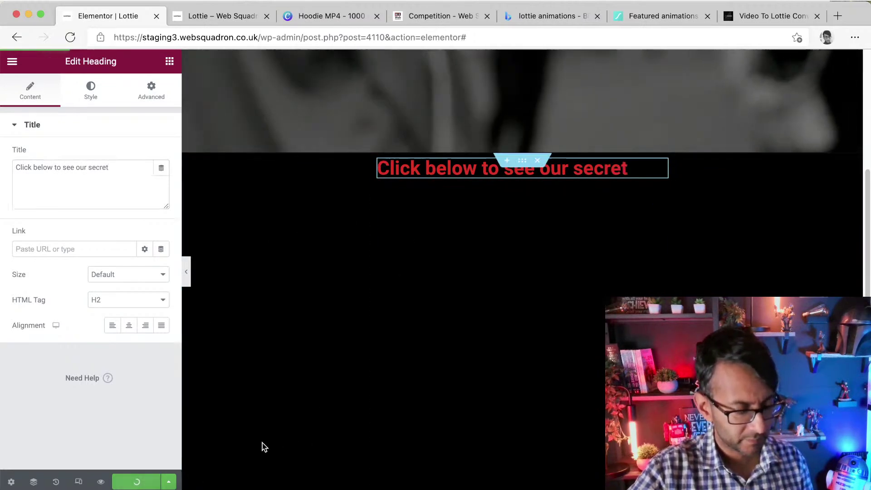
left_click(234, 19)
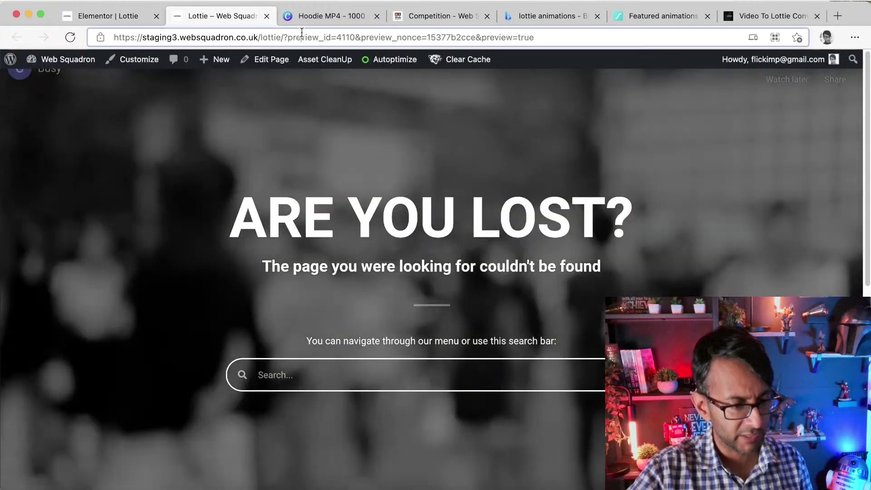
left_click(300, 34)
key("Return")
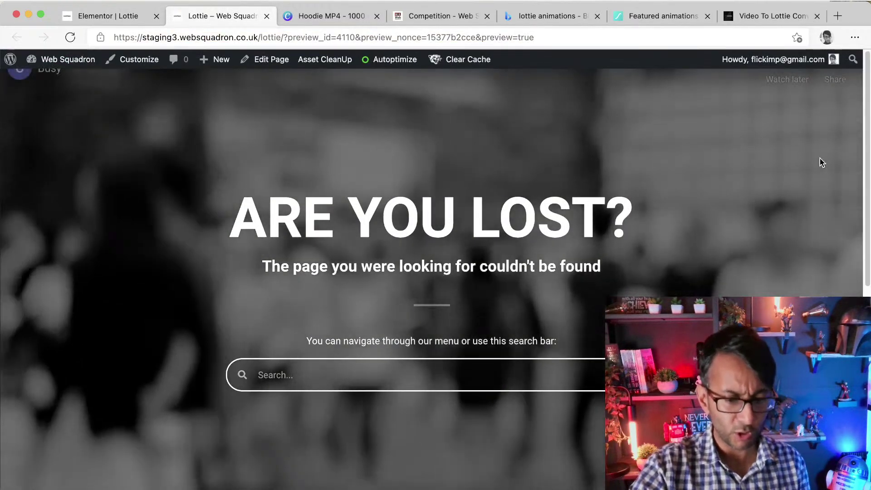
left_click_drag(867, 84, 867, 229)
left_click(447, 222)
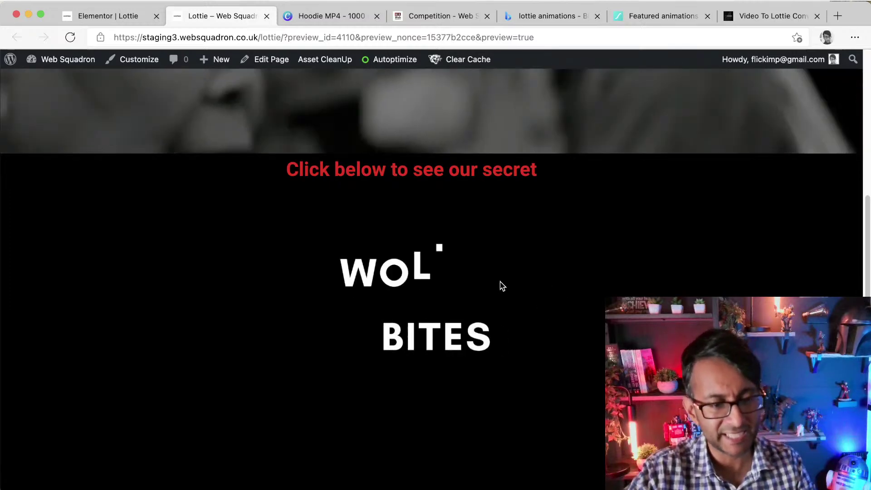
Step: Switch to the Canva design and browse the text animations available for the WOLF text
left_click(341, 18)
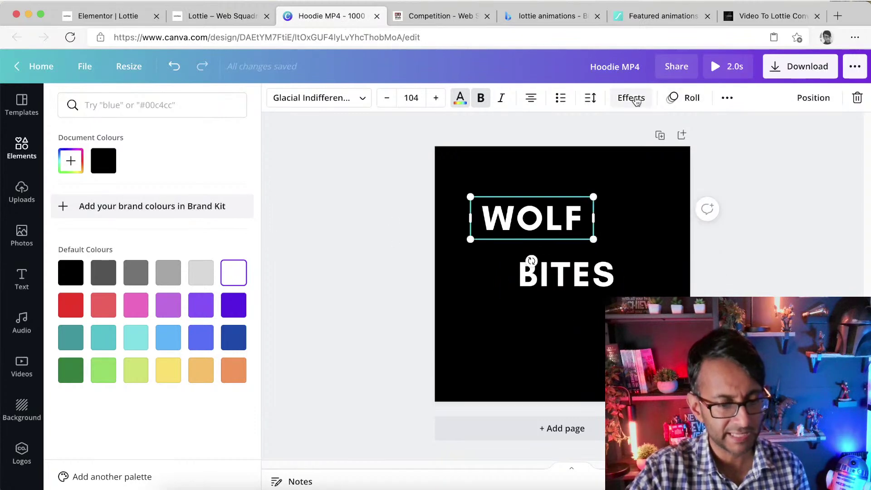
left_click(680, 99)
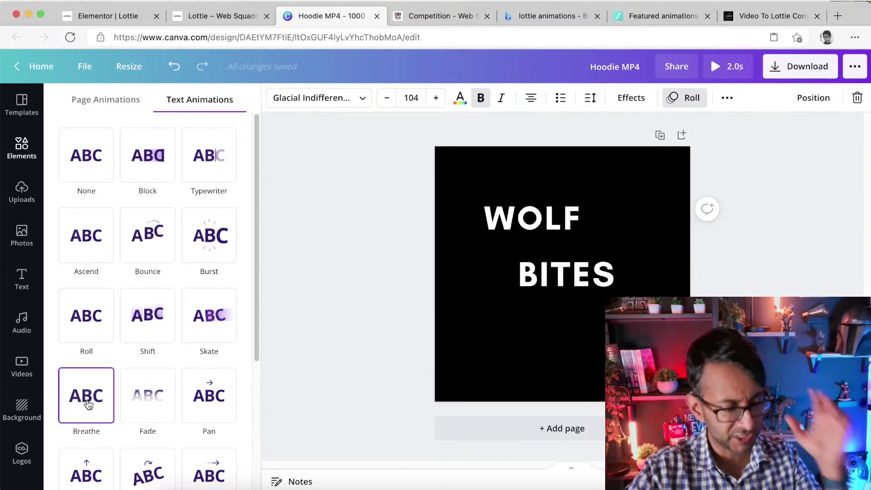
scroll(209, 341, "down", 5)
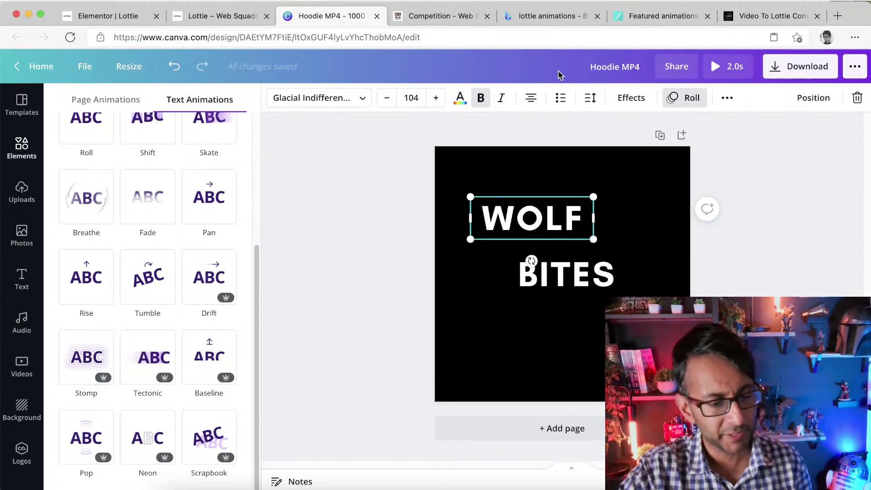
Step: Check the WOLF BITES Lottie in the Elementor editor and on the preview page
left_click(108, 16)
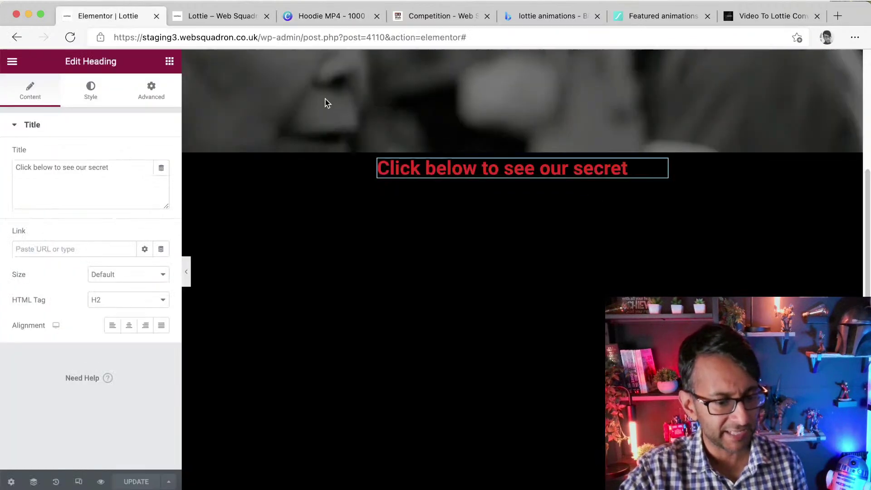
left_click(482, 276)
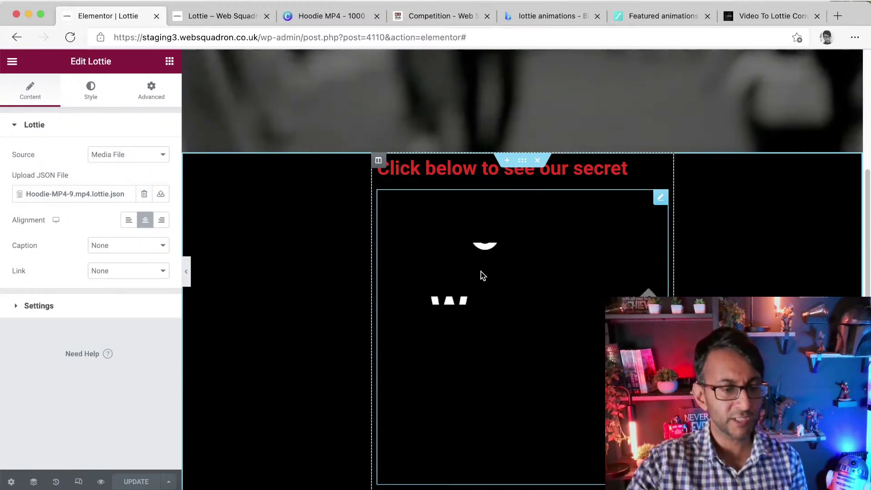
left_click(239, 16)
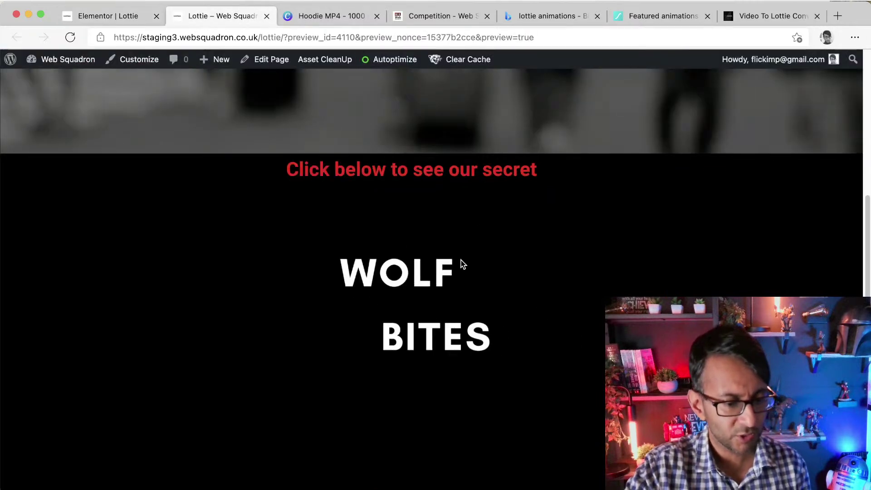
Step: Return to Canva, add the green football player graphic, and place BITES above WOLF with the player beneath the text
left_click(334, 18)
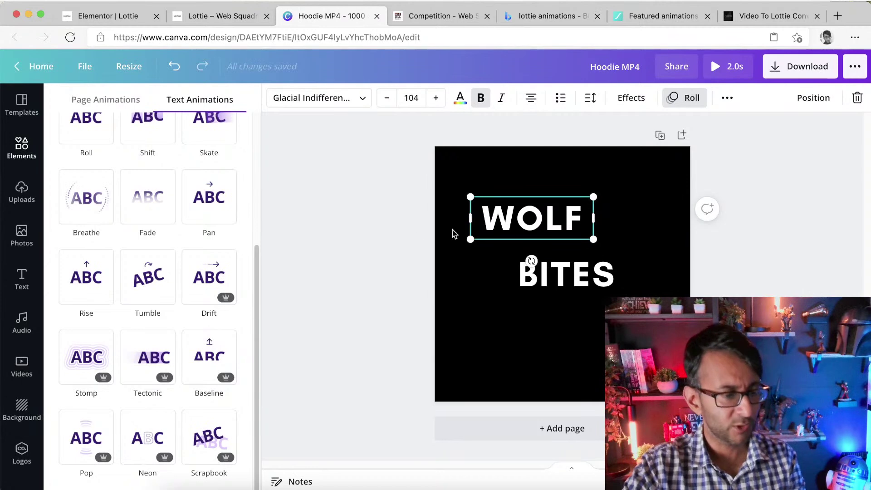
left_click(22, 147)
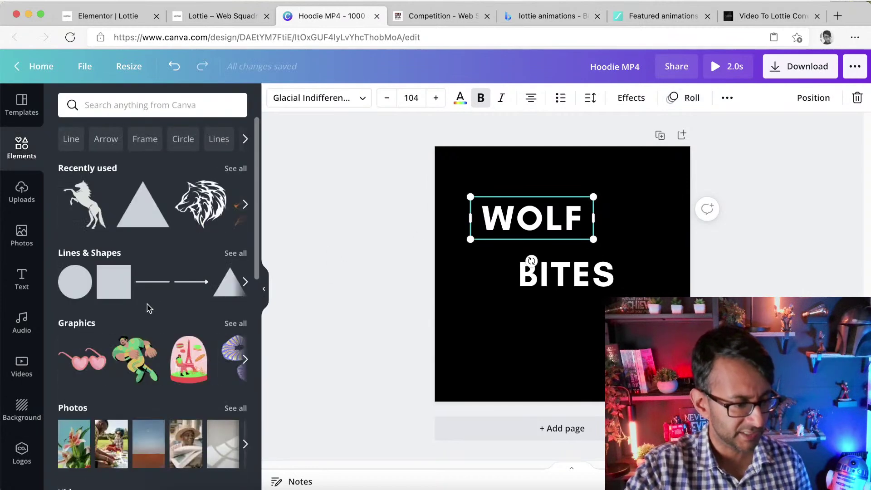
left_click(133, 360)
left_click_drag(573, 228, 579, 166)
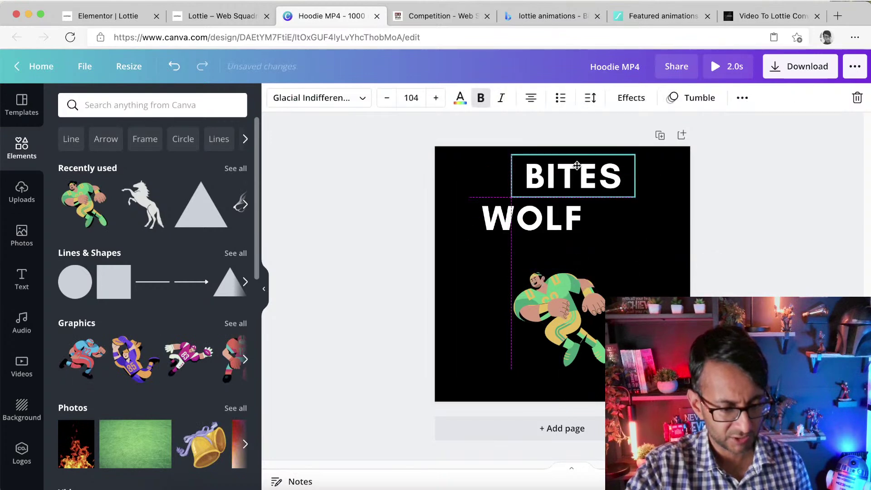
left_click_drag(571, 311, 571, 282)
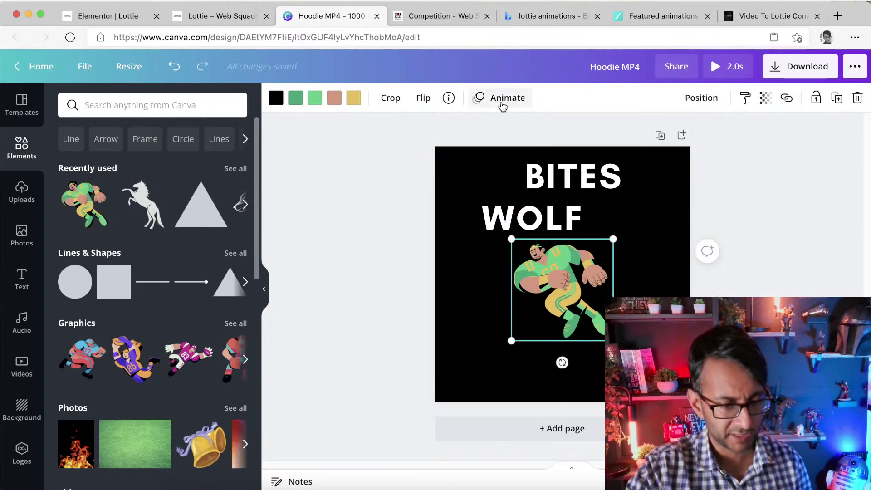
left_click(503, 103)
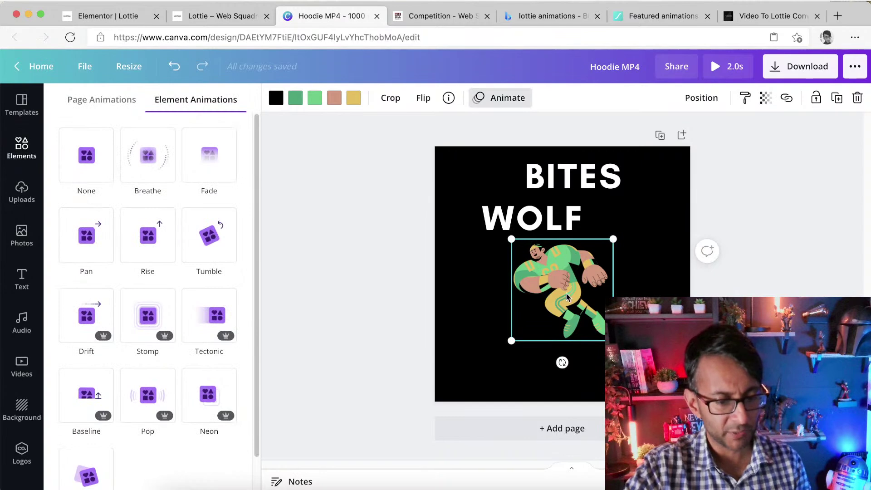
left_click_drag(568, 296, 567, 311)
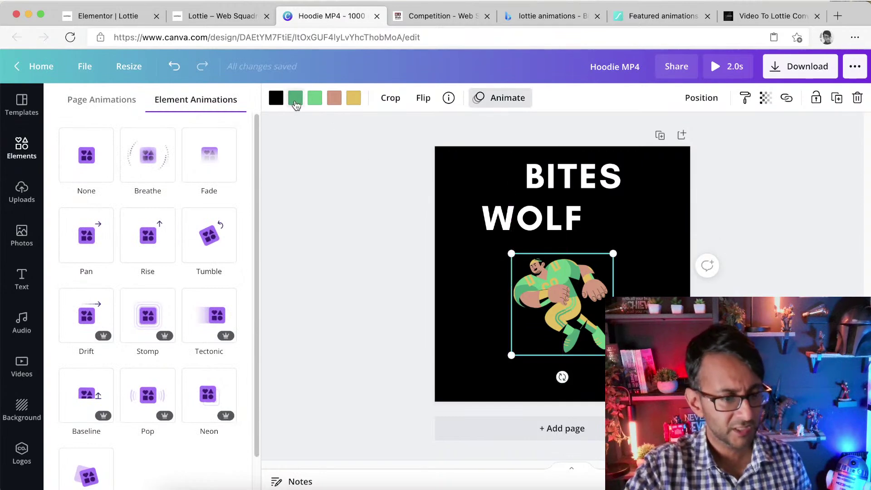
Step: Recolour the football player, changing dark green to light red, gold to red and light green to white
left_click(295, 100)
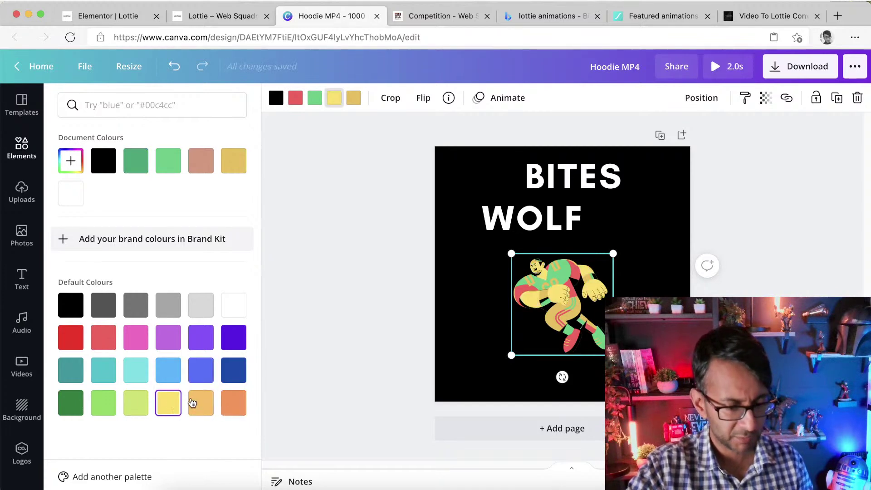
left_click(346, 305)
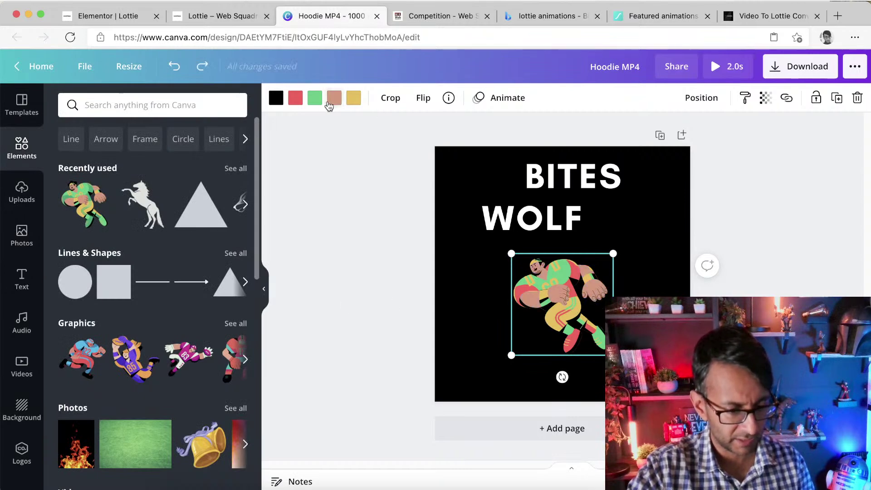
left_click(353, 99)
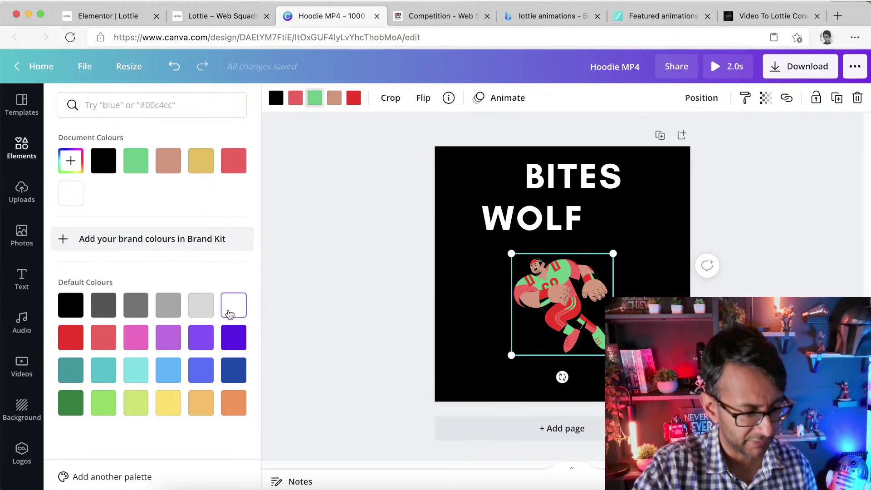
Step: Apply the Tumble animation to the football player
left_click(506, 100)
left_click(154, 250)
left_click(203, 242)
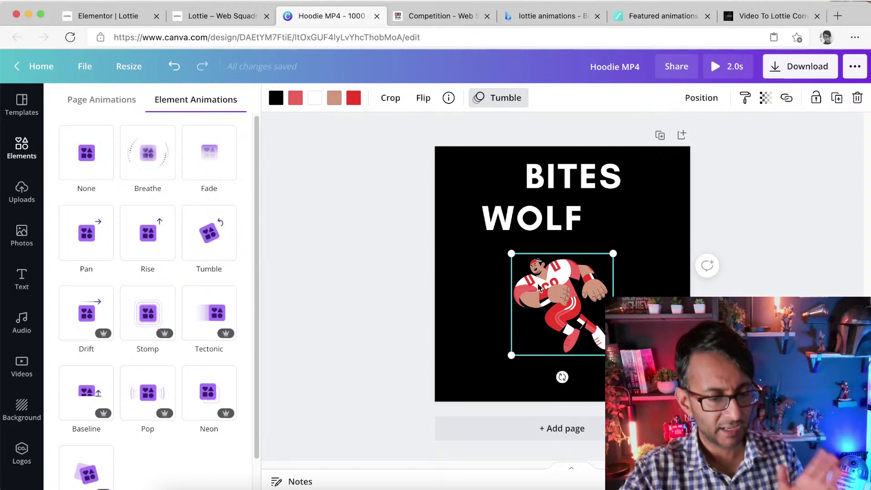
Step: Select both words and the football player, scale them down together to a text size of 85.7, and shift them right
left_click(22, 147)
left_click_drag(771, 386, 501, 189)
left_click_drag(542, 240, 581, 240)
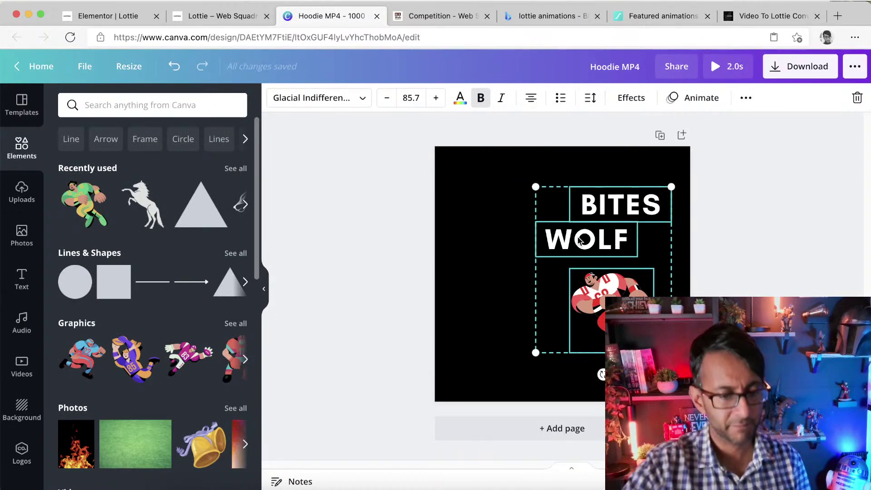
Step: Download the revised Canva design as an MP4 video
left_click(771, 72)
left_click(766, 208)
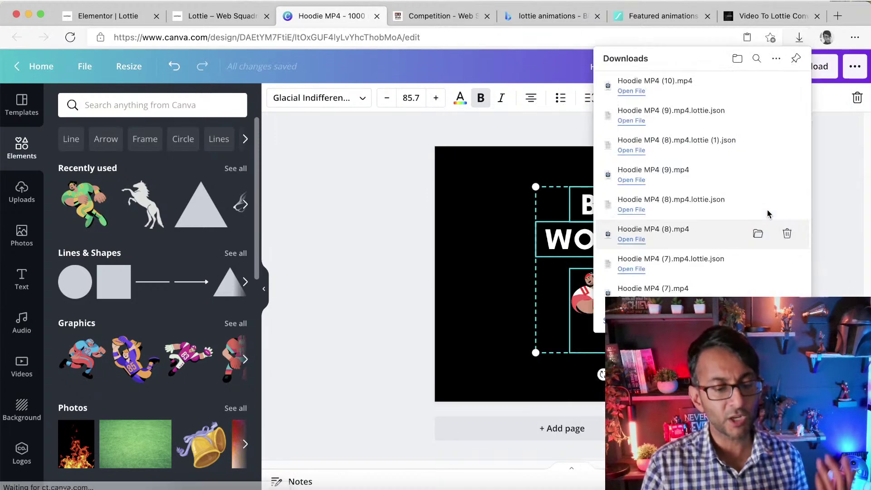
left_click(369, 154)
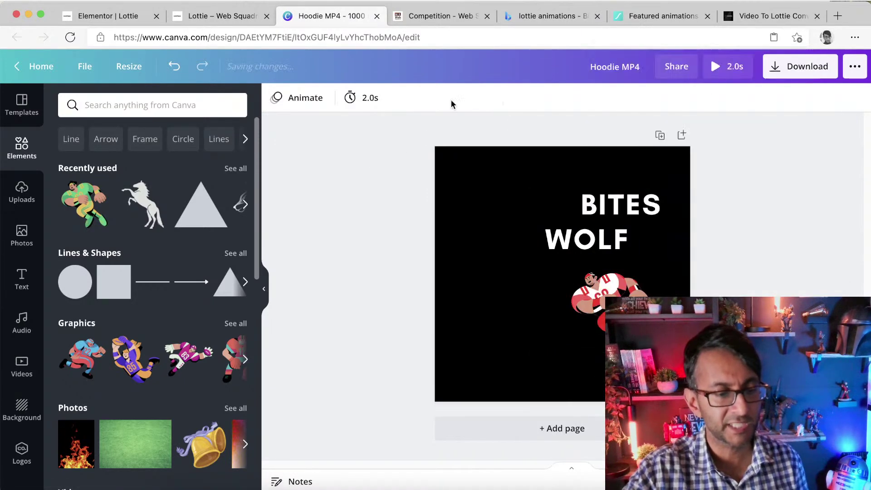
Step: Switch to the Video To Lottie converter, encode Hoodie MP4 (10).mp4 with the existing settings, and download the Lottie JSON file
left_click(753, 21)
scroll(482, 186, "up", 7)
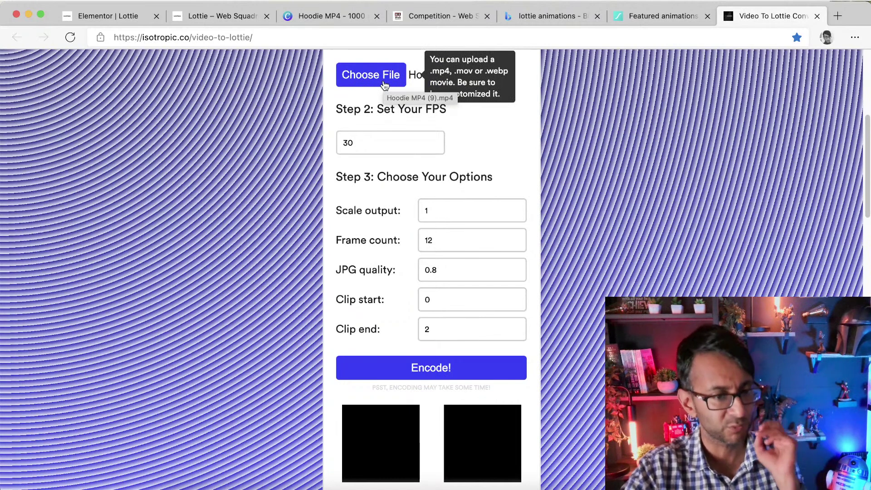
left_click(384, 85)
double_click(336, 112)
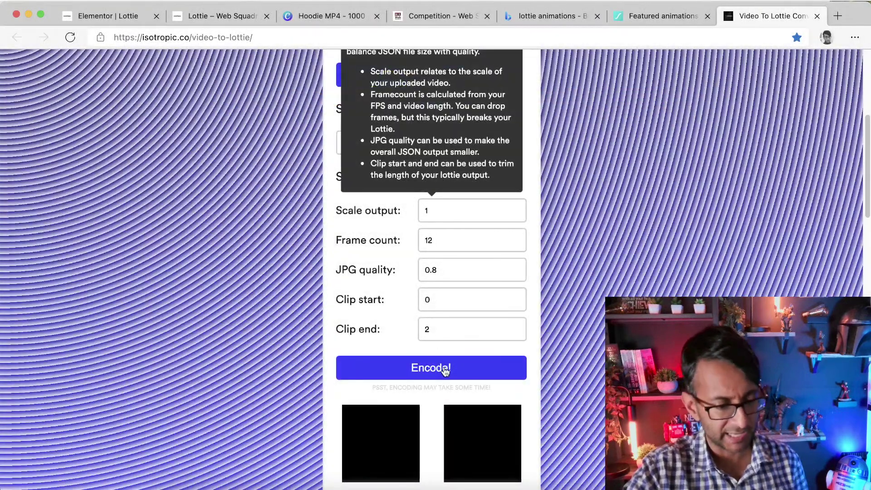
left_click(445, 372)
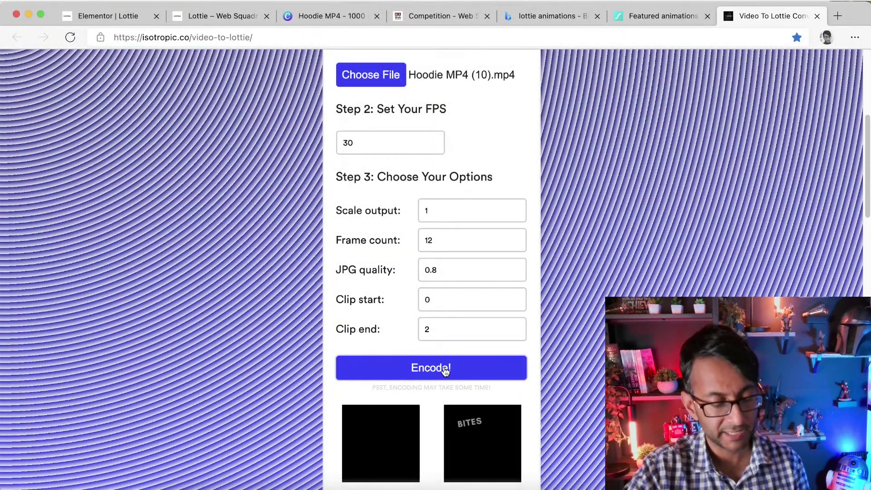
scroll(533, 383, "down", 4)
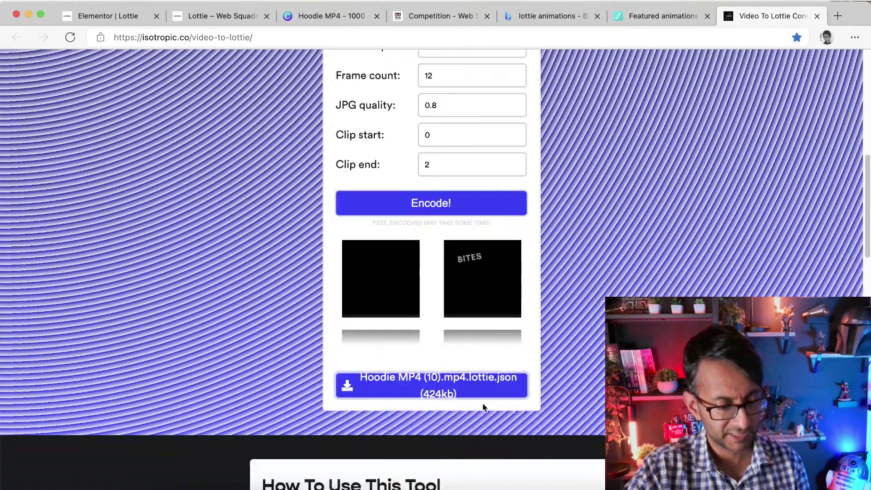
left_click(469, 395)
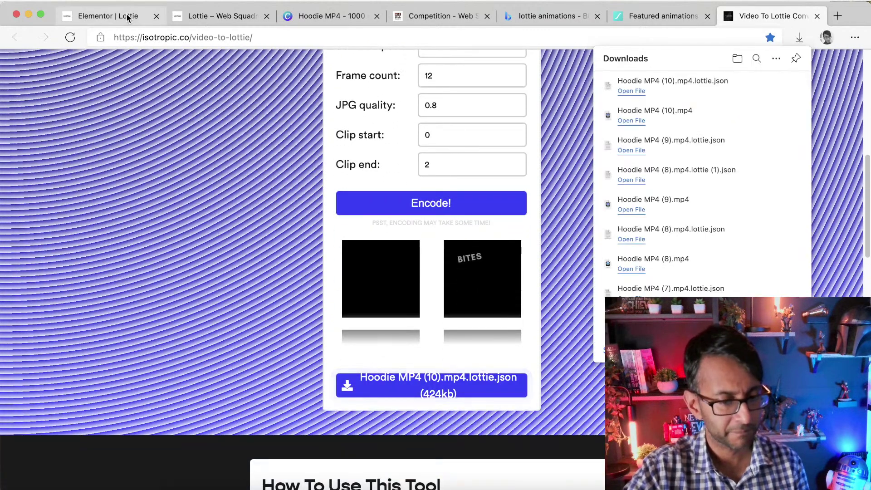
Step: Switch to the Elementor editor, add a single-column section above the "Click below to see our secret" section, and bring up the available widgets
left_click(126, 14)
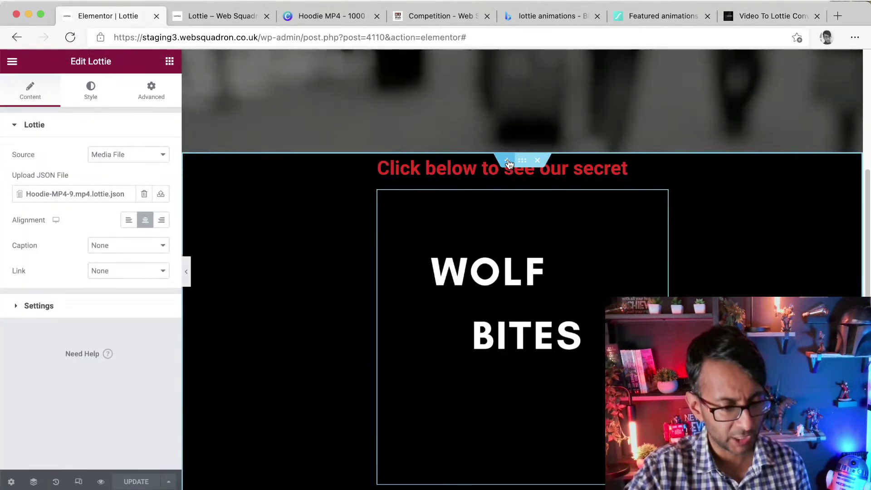
left_click(508, 162)
left_click(505, 206)
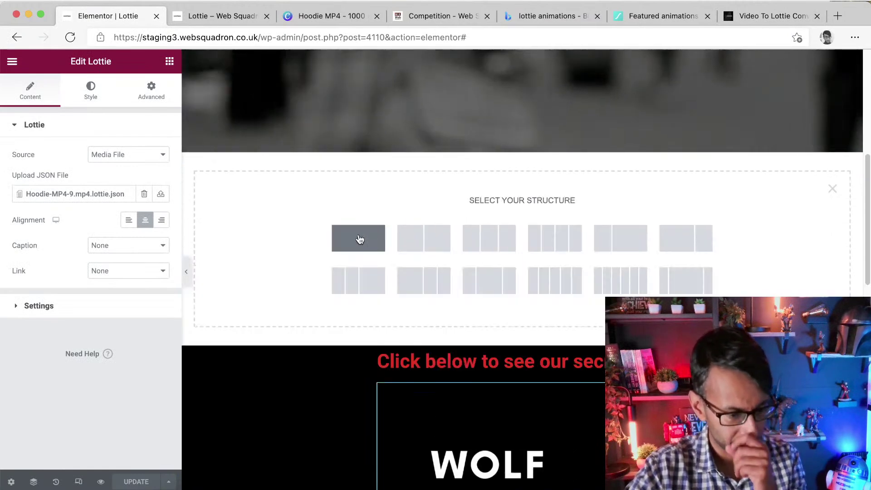
left_click(360, 239)
left_click(169, 61)
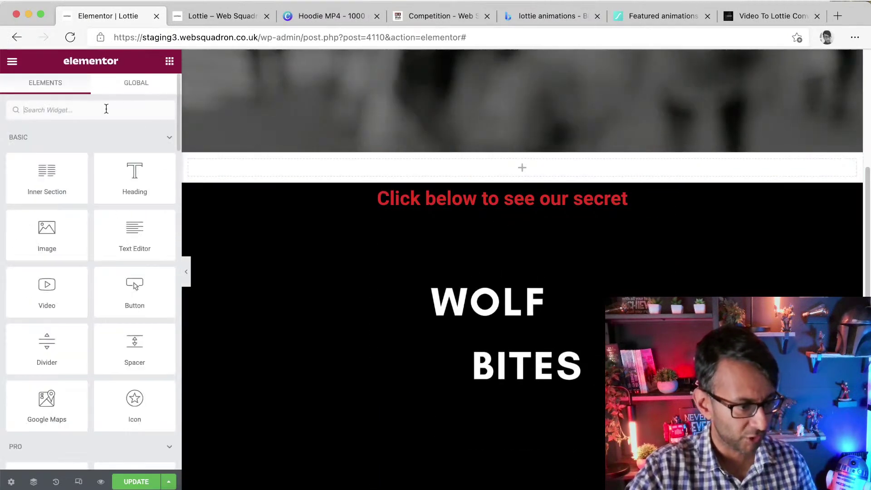
Step: Find the Lottie widget and add it to the empty section above the "Click below to see our secret" heading
type("lo")
key("BackSpace")
key("BackSpace")
type("l")
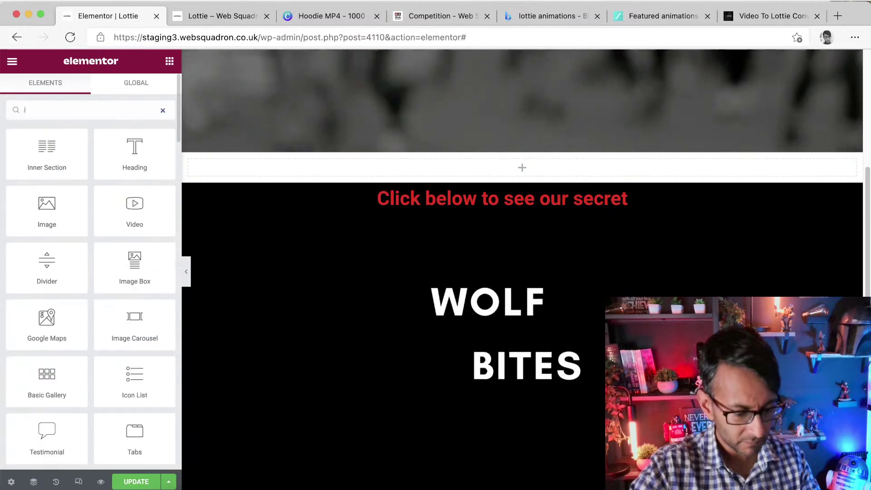
type("ott")
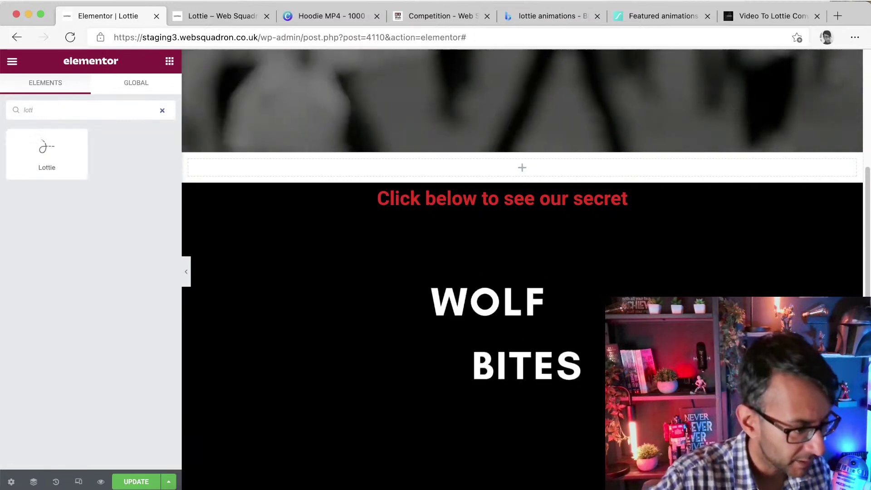
left_click_drag(47, 155, 466, 168)
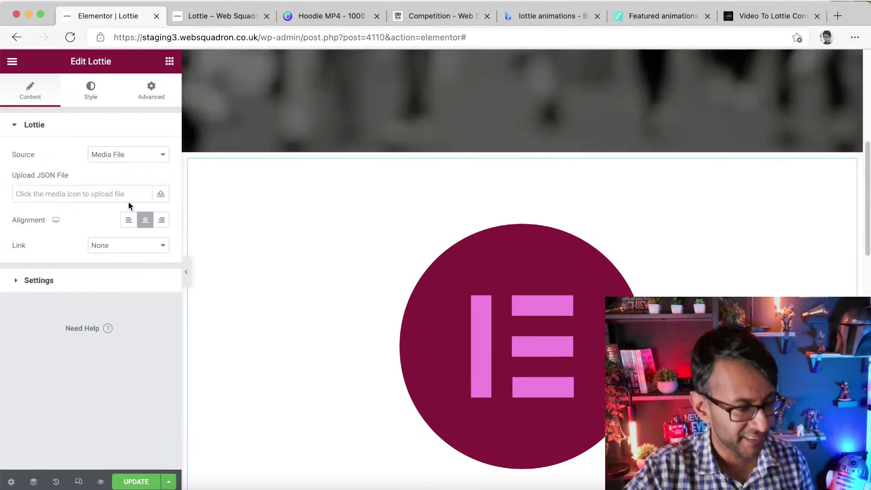
Step: Upload Hoodie MP4 (10).mp4.lottie.json from Downloads and insert it as the Lottie widget's animation file
left_click(161, 195)
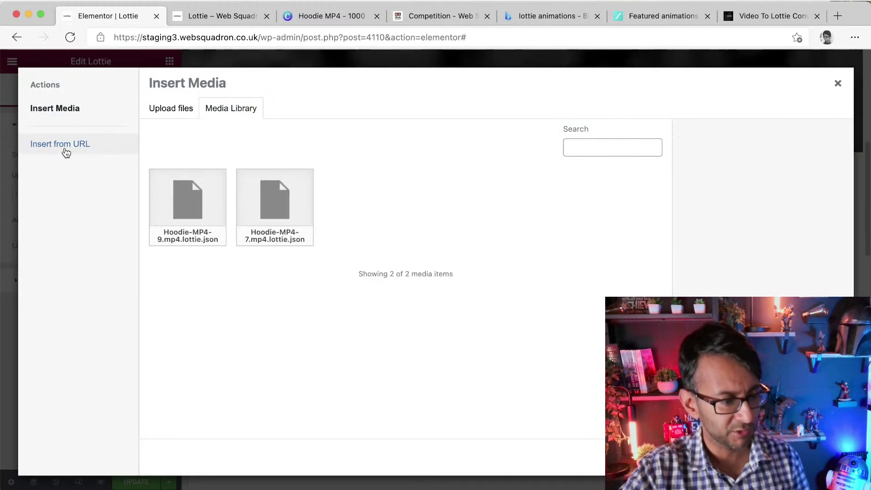
left_click(167, 113)
left_click(488, 286)
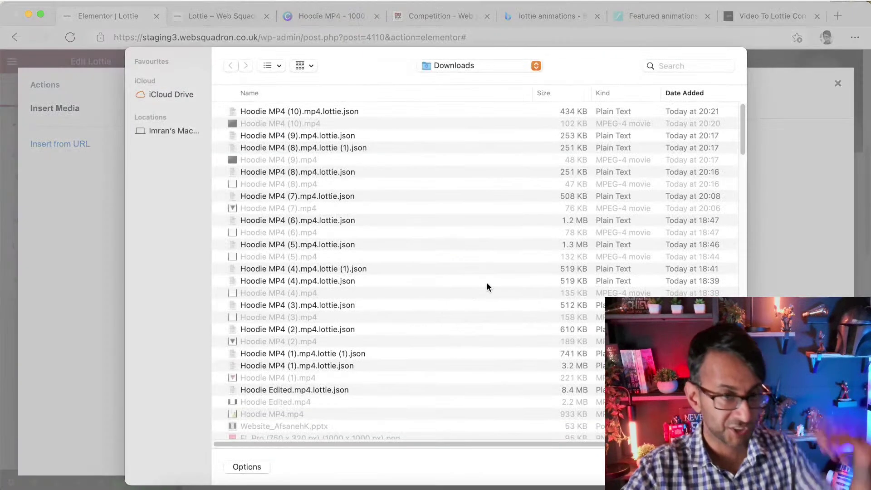
double_click(303, 111)
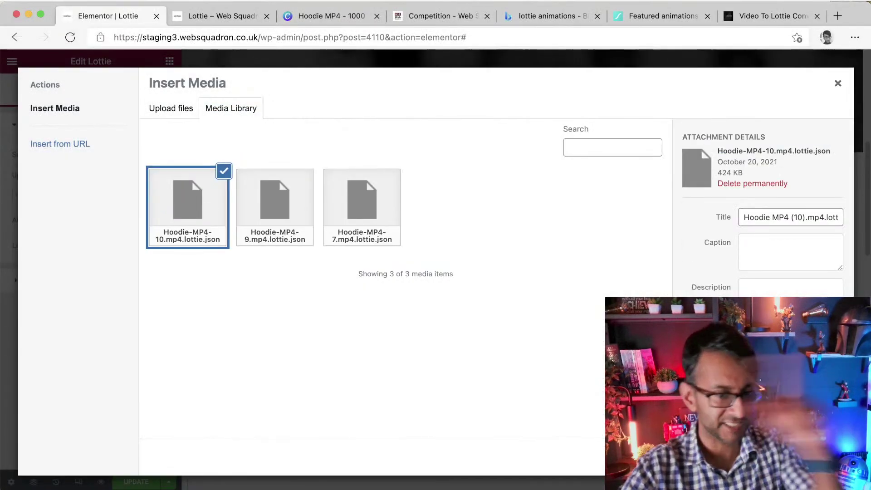
left_click(819, 458)
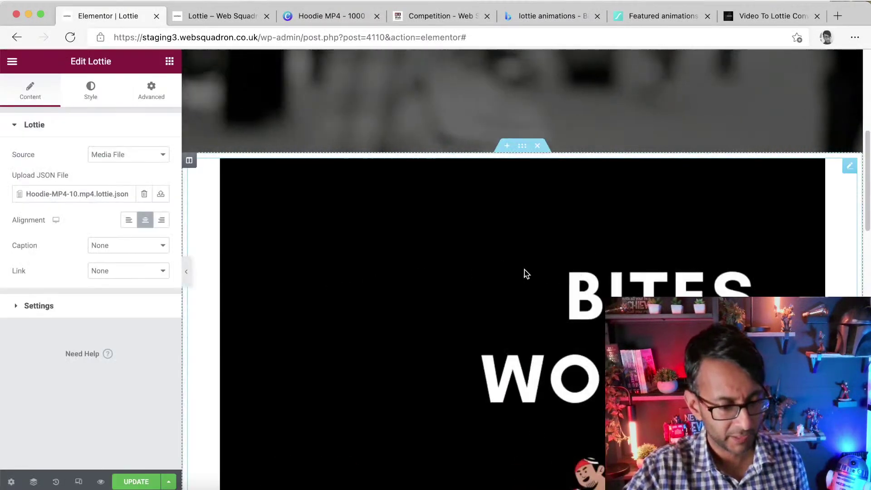
Step: Set the Lottie animation's play speed to 1.7 and enable both Loop and Reverse
left_click(68, 308)
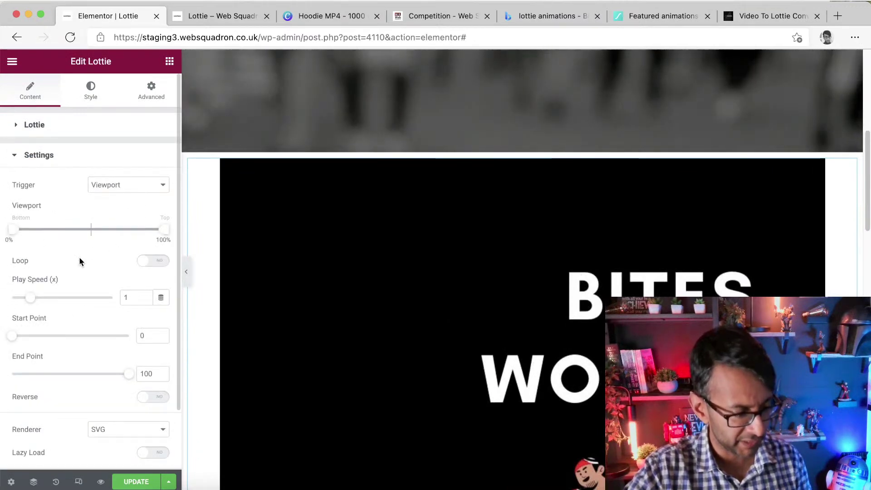
left_click_drag(31, 303, 45, 303)
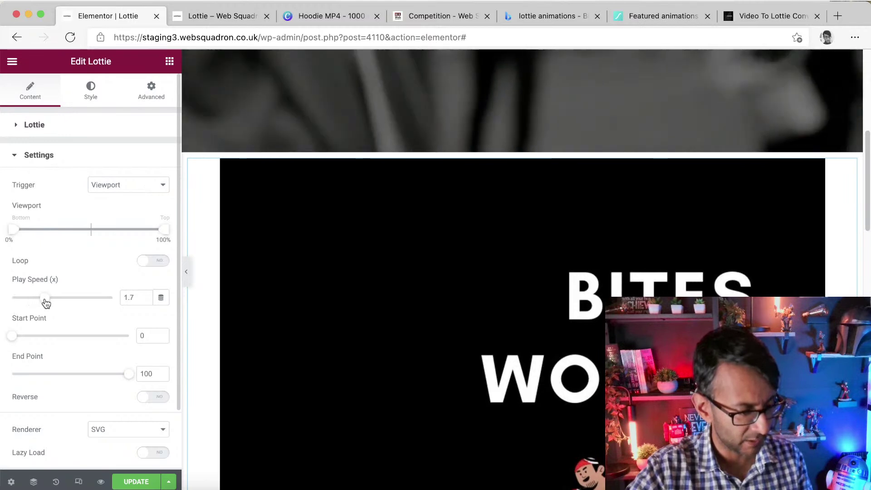
left_click(160, 266)
left_click(153, 422)
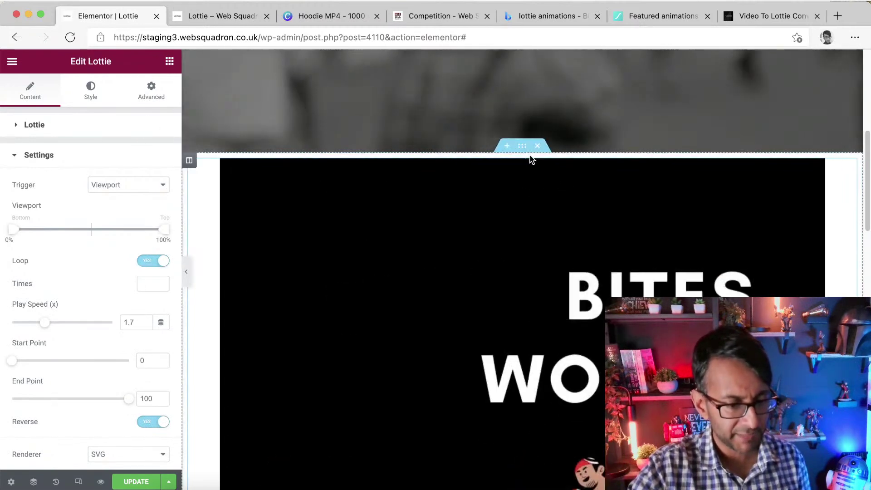
Step: Set the boxed content width of the section containing the Lottie animation to 500
left_click(526, 150)
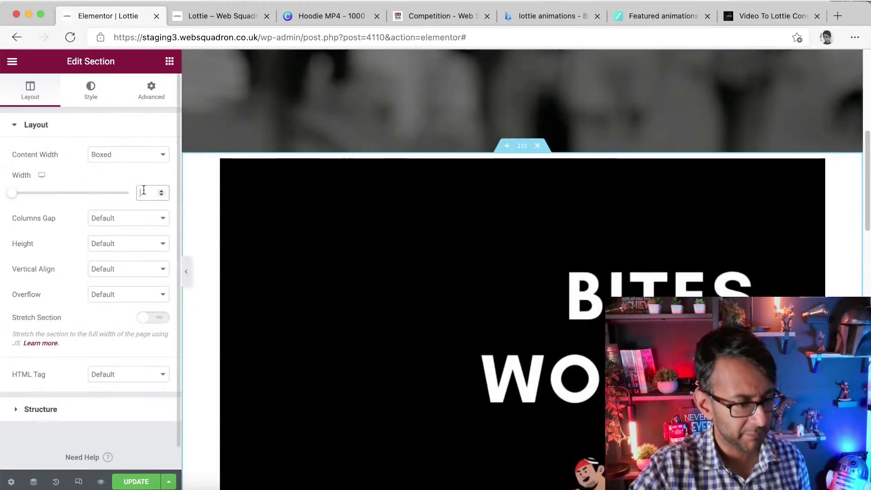
left_click(145, 190)
type("500")
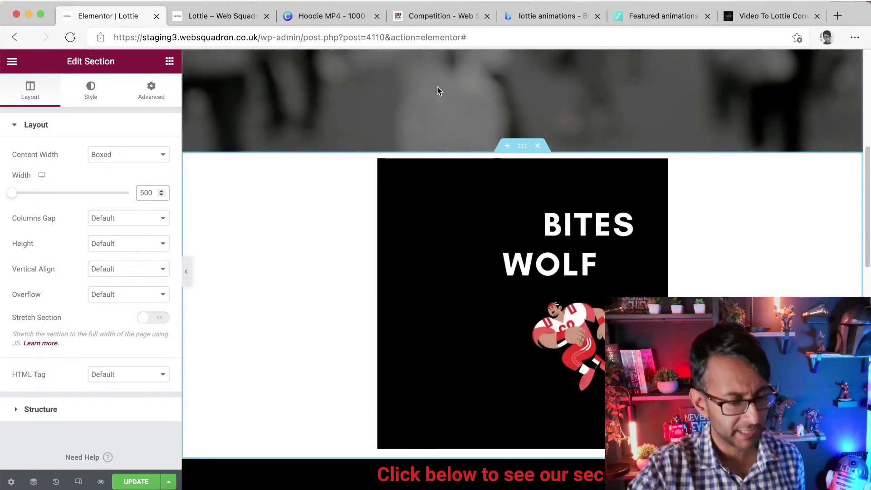
Step: Give the Lottie section a classic background in the black global colour New Item #2
left_click(91, 91)
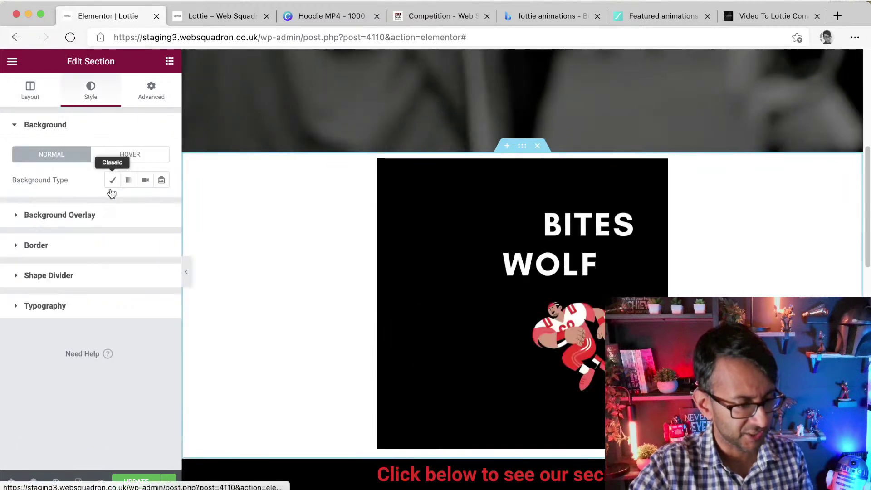
left_click(116, 187)
left_click(145, 207)
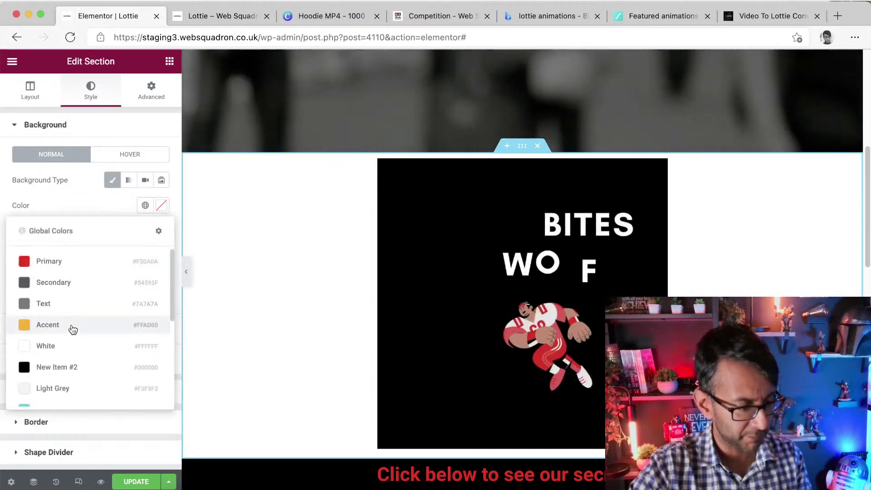
left_click(85, 368)
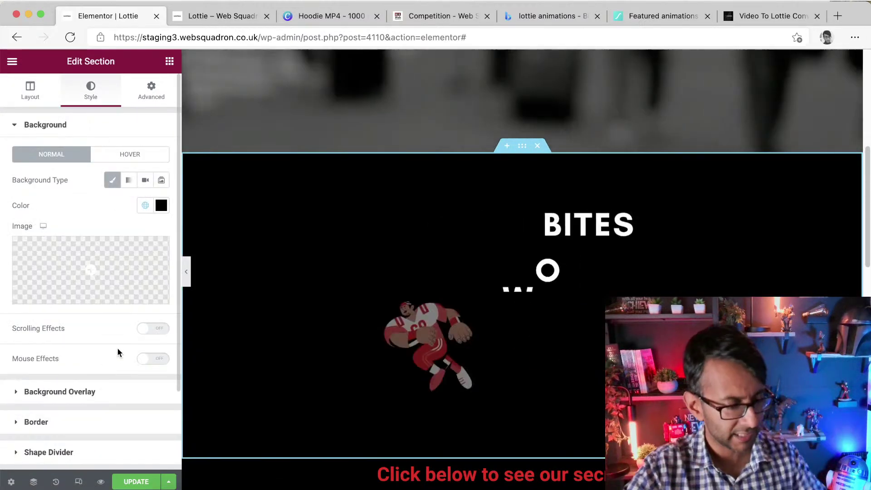
Step: Try a gradient background overlay on the section, with the Primary global colour first and fully transparent #F2295B00 second
left_click(84, 391)
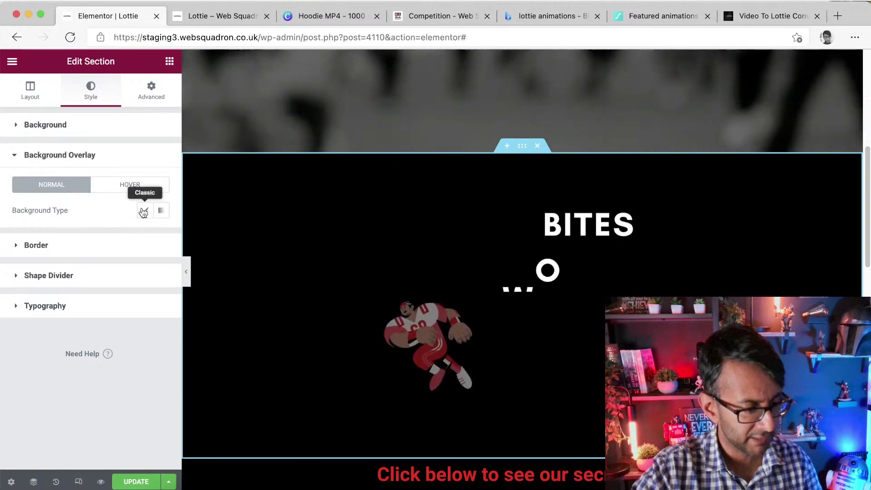
left_click(159, 211)
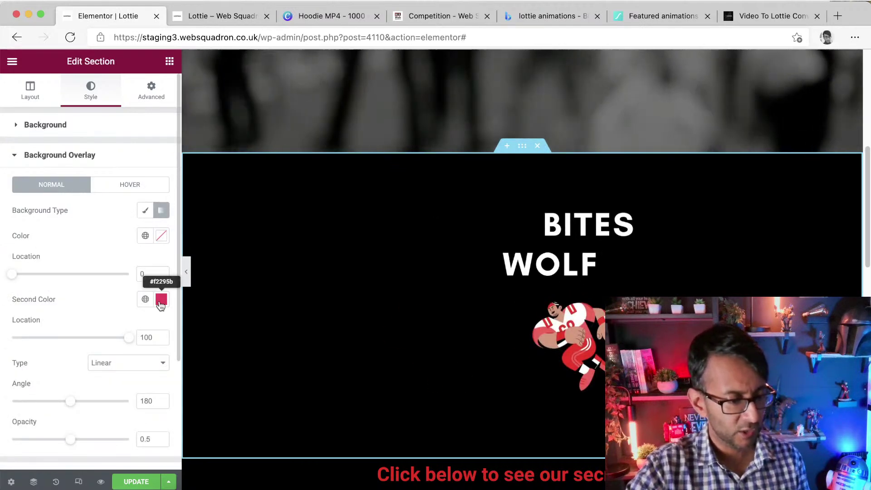
left_click(161, 299)
type("00")
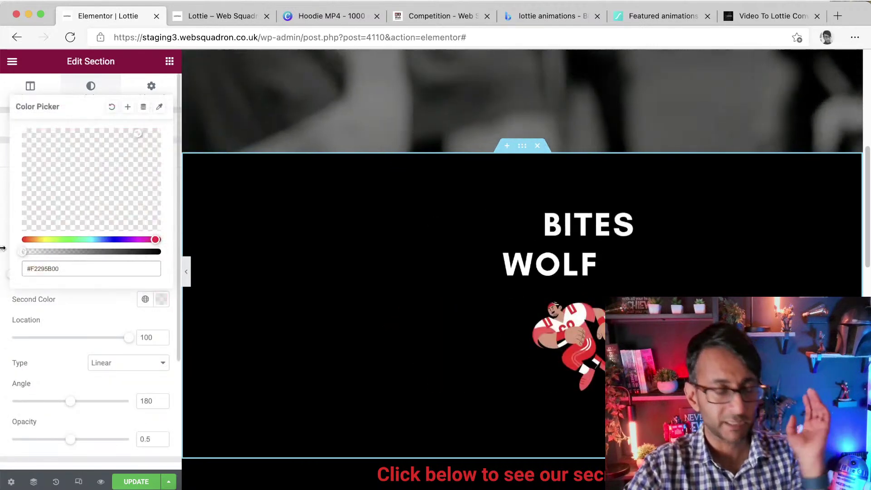
left_click(7, 229)
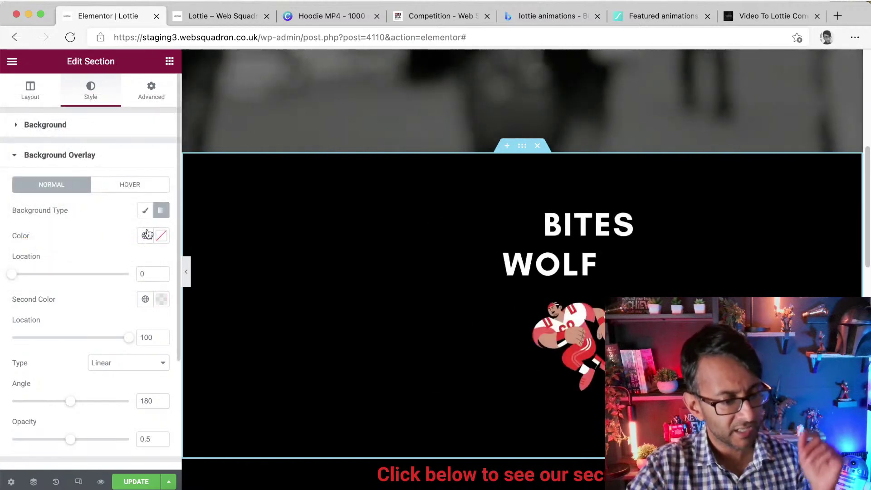
left_click(146, 235)
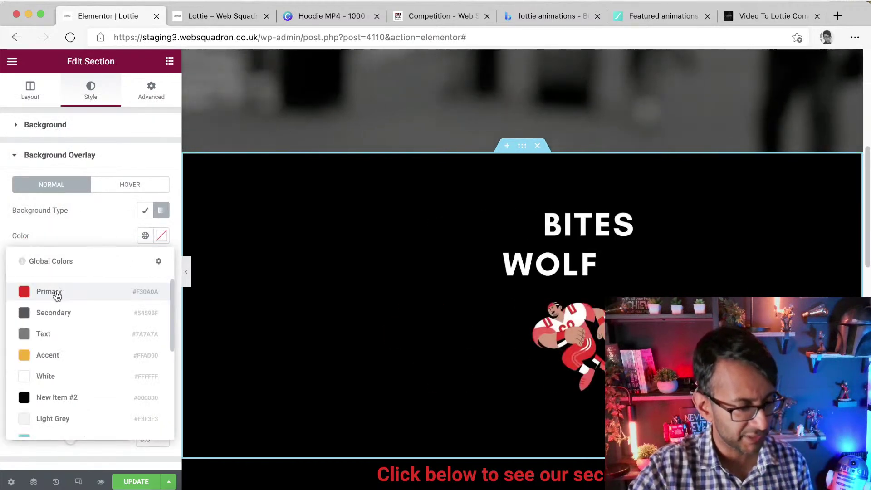
left_click(50, 291)
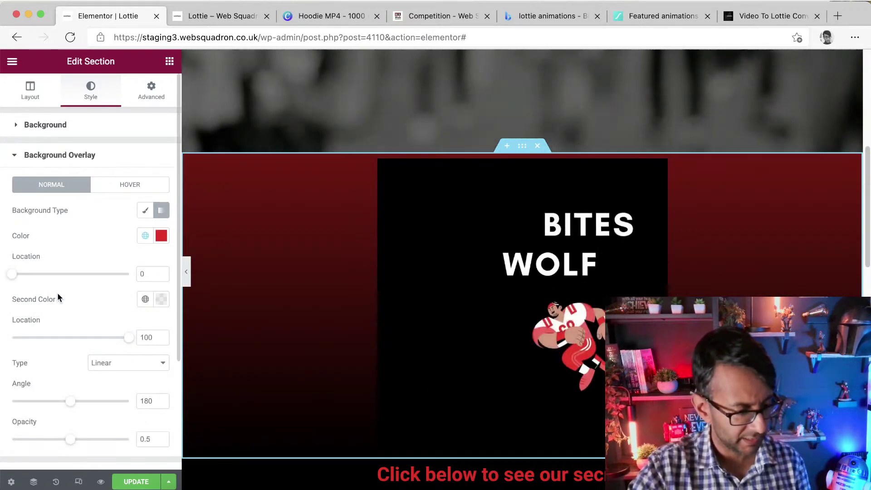
scroll(93, 351, "down", 2)
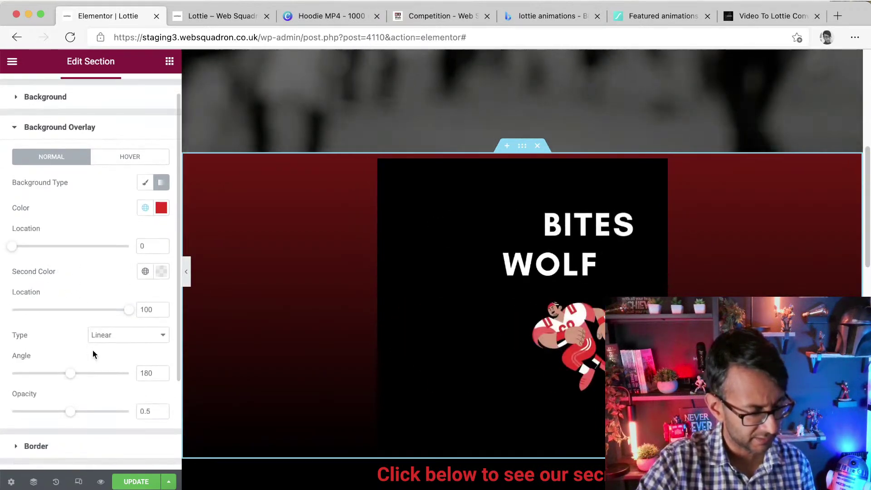
scroll(93, 355, "up", 2)
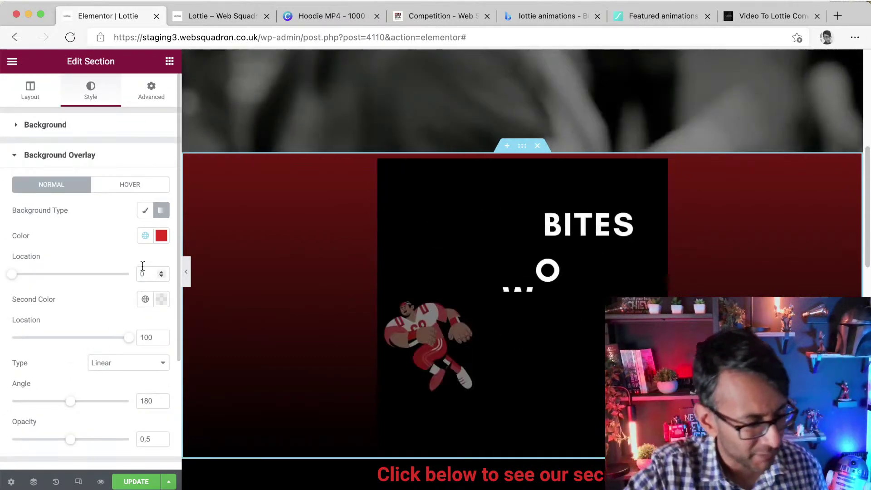
Step: Switch the section's background overlay to Classic and make its red colour fully transparent
left_click(145, 210)
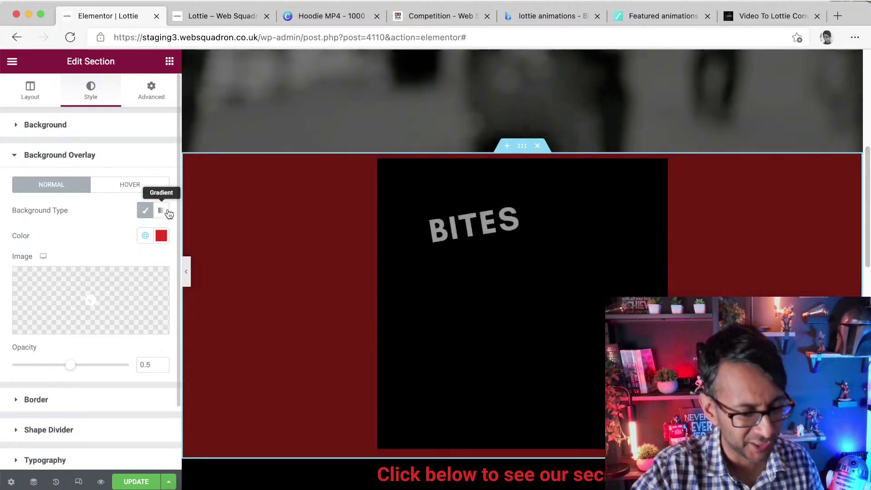
left_click(161, 236)
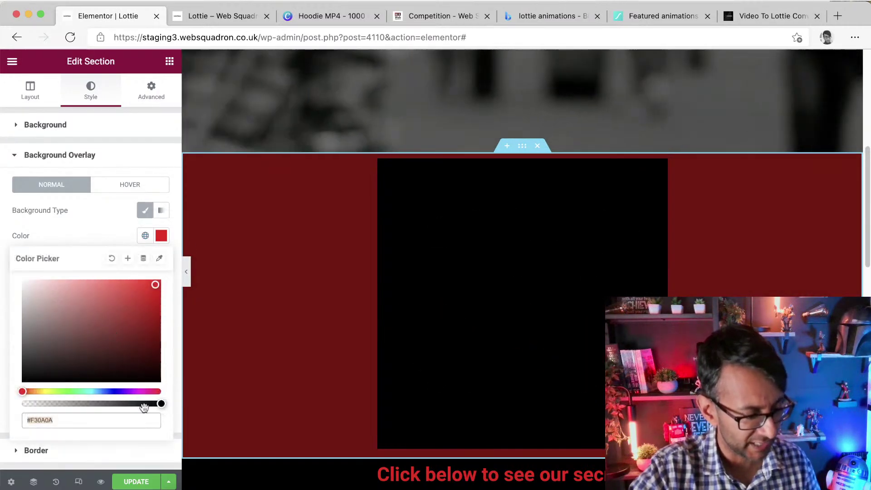
left_click_drag(158, 403, 19, 405)
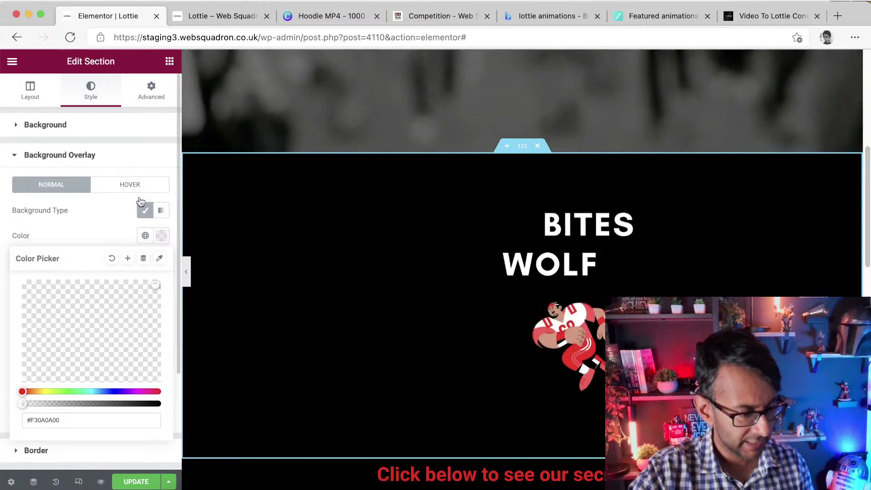
left_click(60, 155)
Step: Add a Triangle shape divider to the section's bottom edge, brought to front and inverted, and increase its height
left_click(87, 215)
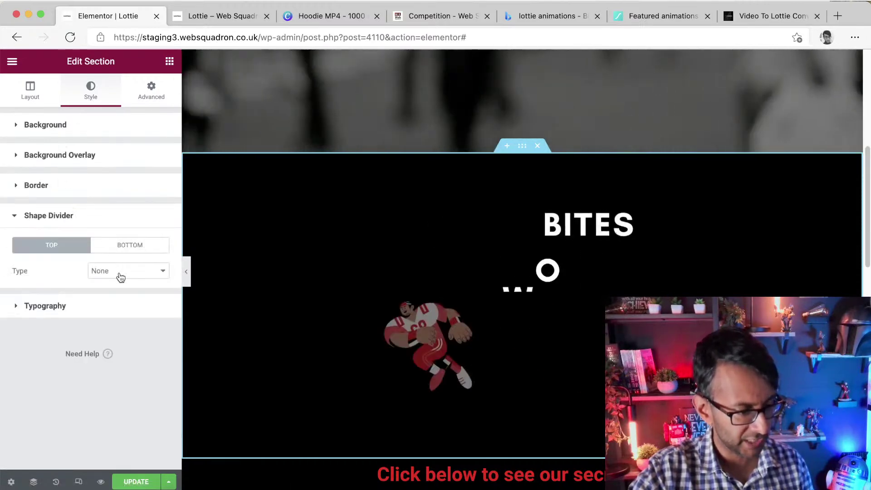
left_click(129, 247)
left_click(116, 271)
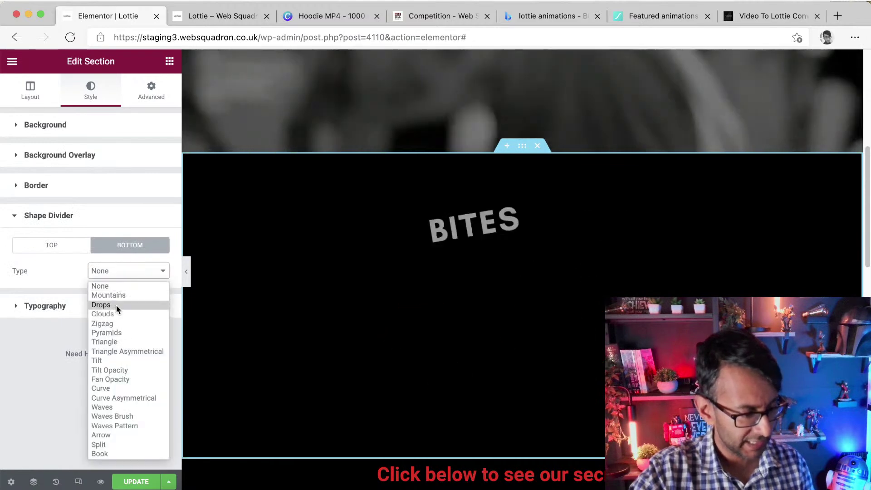
left_click(116, 342)
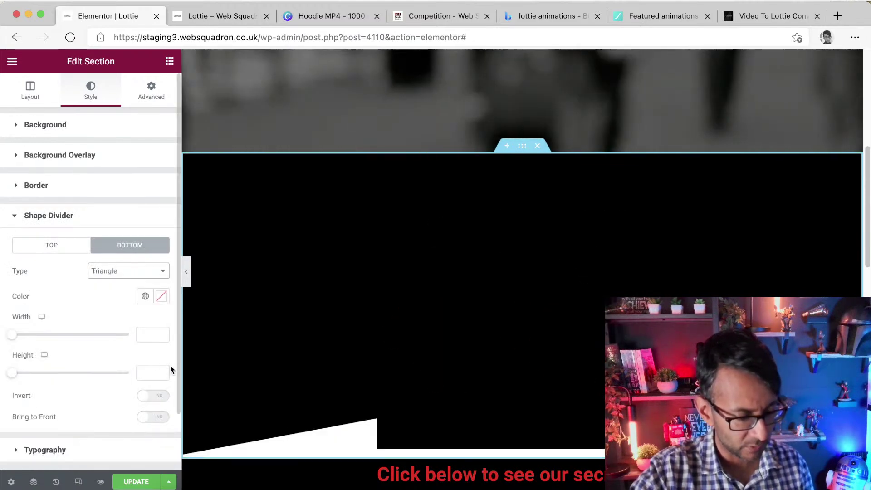
left_click(153, 420)
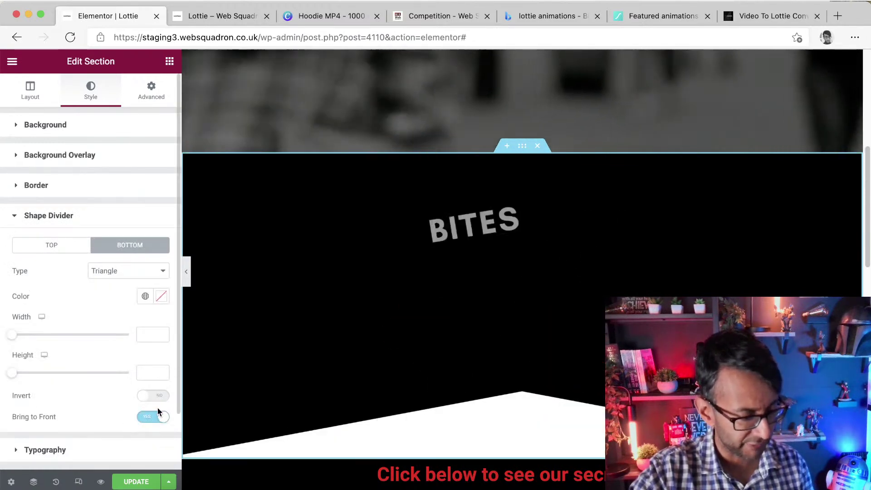
left_click(158, 398)
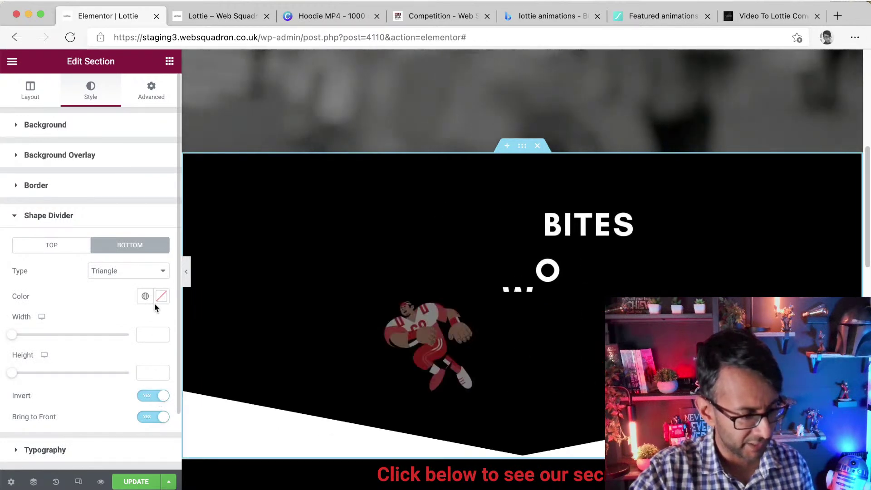
left_click_drag(15, 373, 86, 373)
Step: Change the bottom shape divider to Tilt with a height of 206 and the Primary global colour
left_click(119, 274)
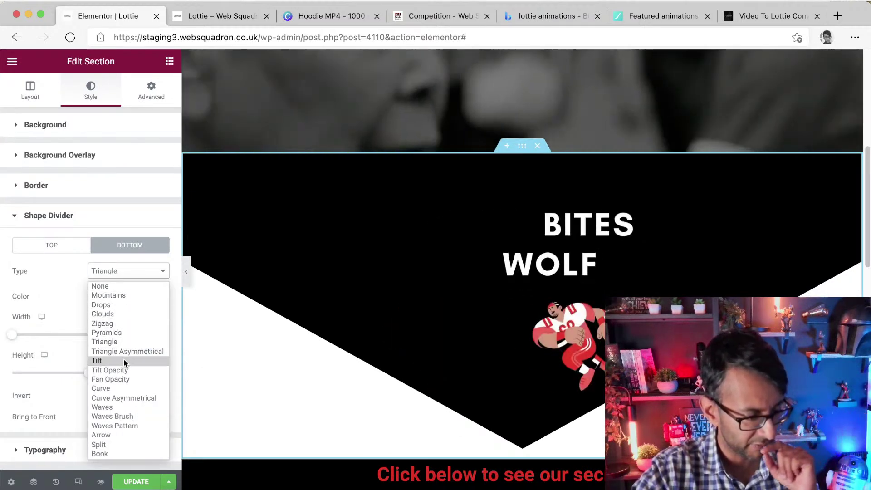
left_click(124, 360)
left_click_drag(88, 335, 60, 340)
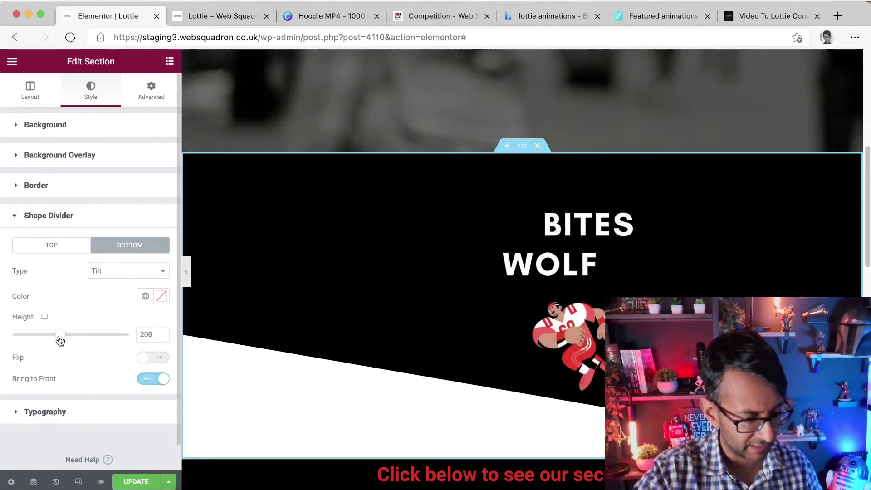
left_click(145, 296)
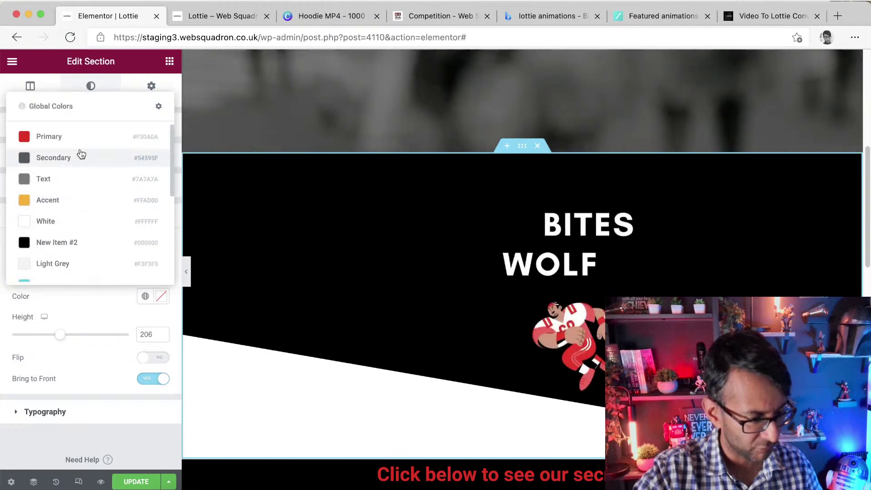
left_click(86, 138)
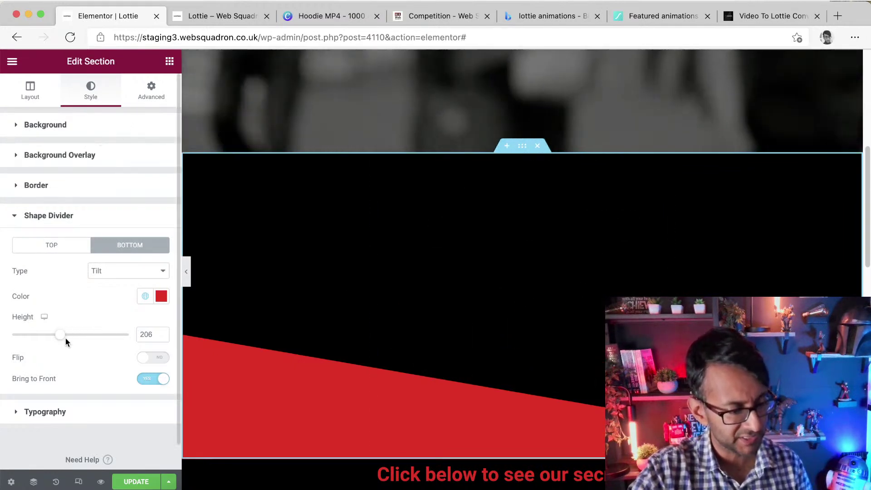
Step: Increase the height of the section's bottom Tilt shape divider to 240
mouse_move(64, 339)
left_mouse_down()
mouse_move(77, 342)
mouse_move(68, 338)
left_mouse_up()
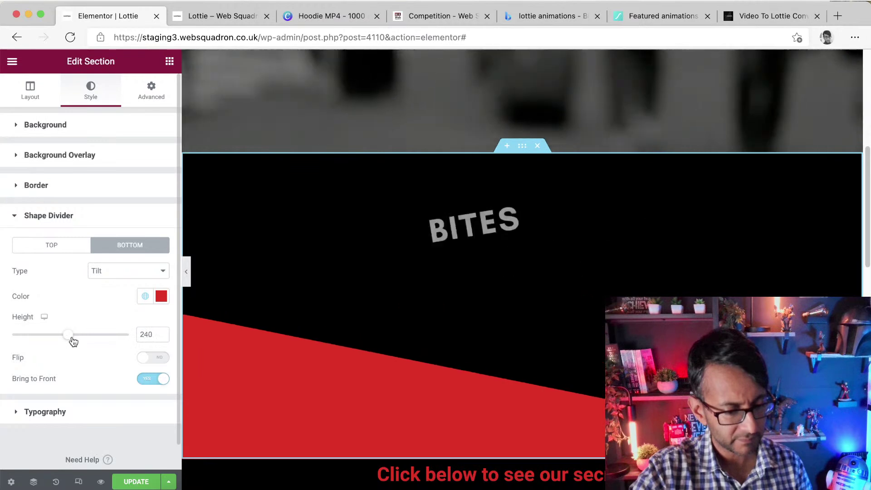
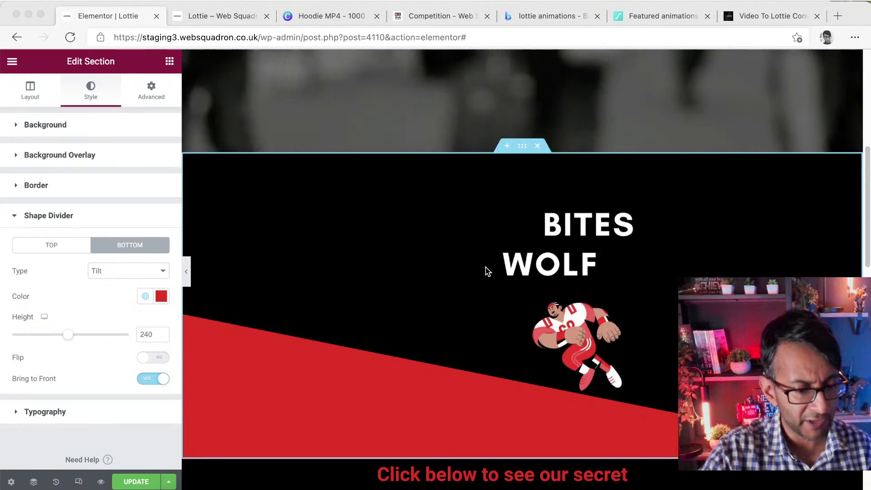
Step: Try the Scroll trigger in the settings of the Lottie animation with the running football player
left_click(512, 270)
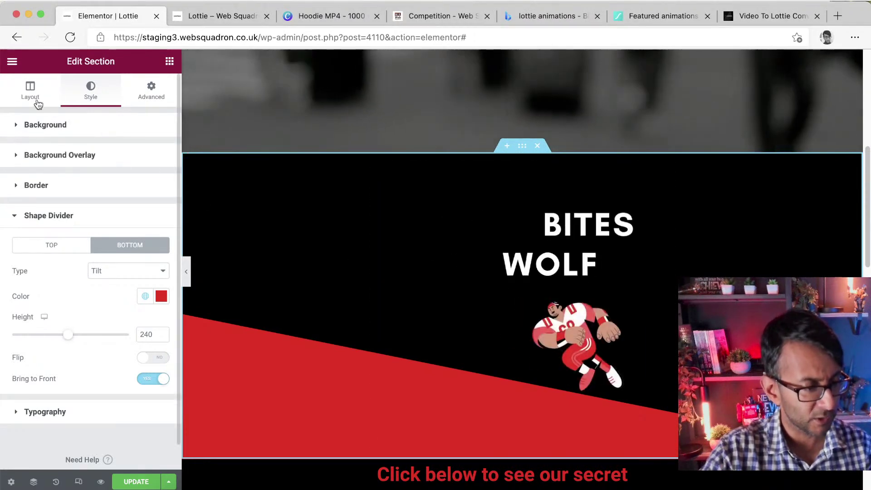
left_click(570, 273)
left_click(45, 308)
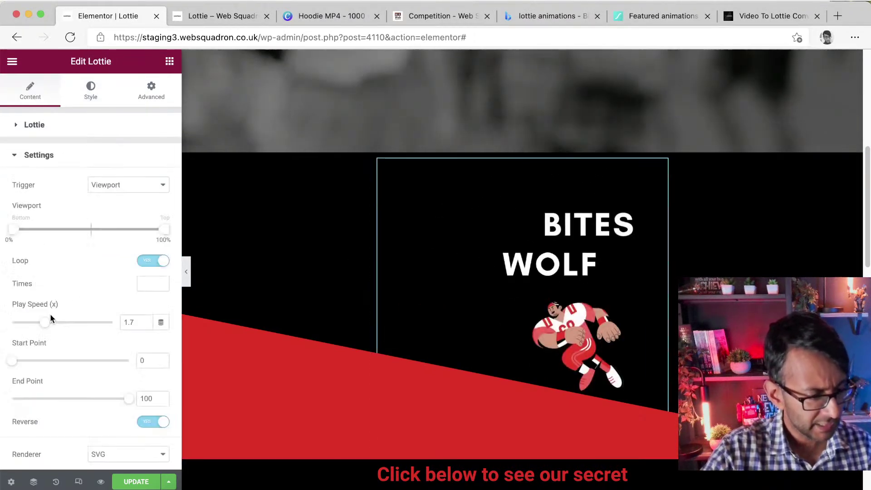
left_click(134, 185)
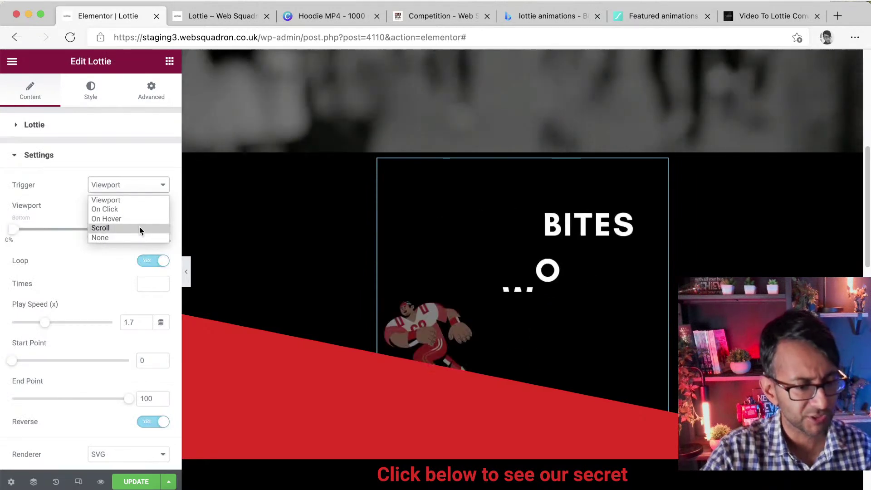
left_click(139, 229)
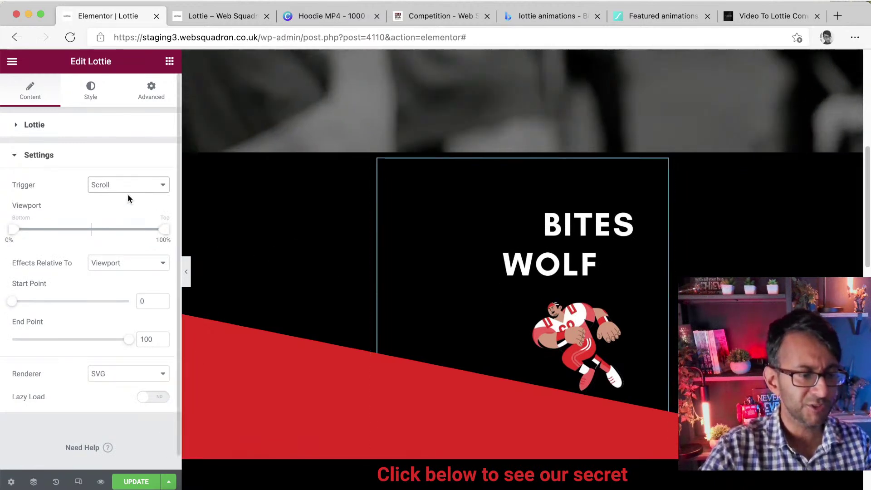
Step: Try the On Hover and On Click triggers for the Lottie animation, starting it once on the canvas
left_click(132, 191)
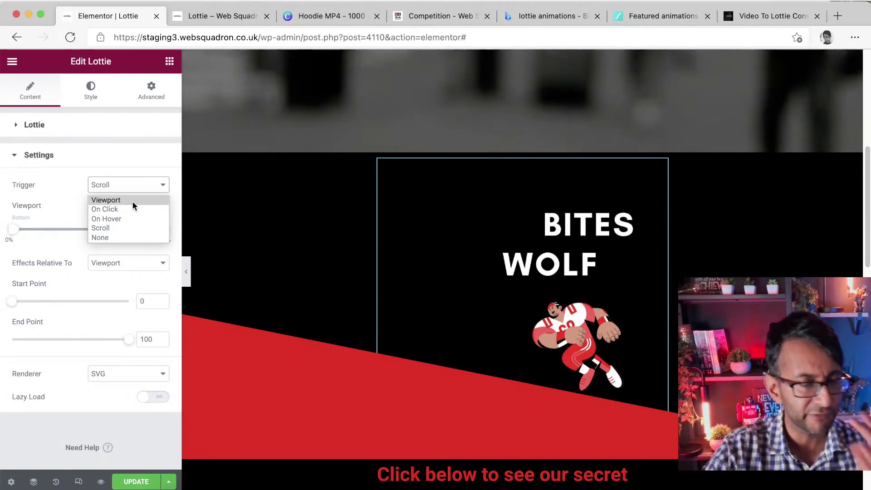
left_click(131, 218)
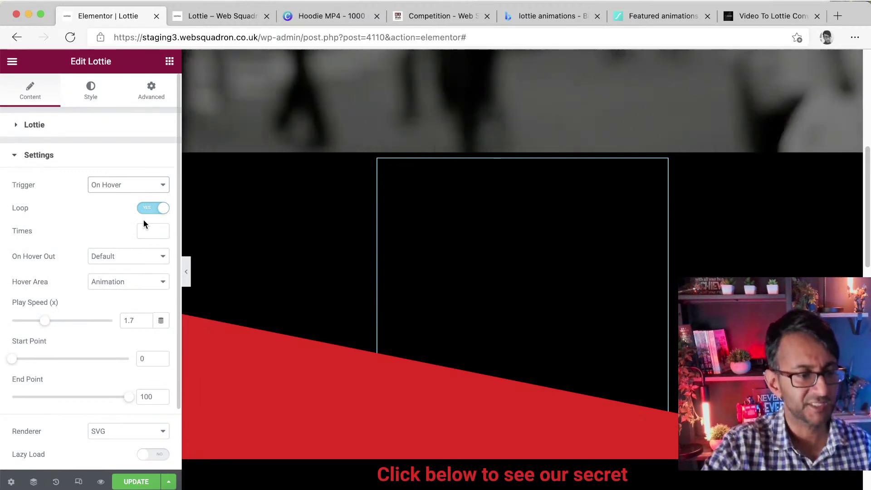
left_click(142, 185)
left_click(139, 206)
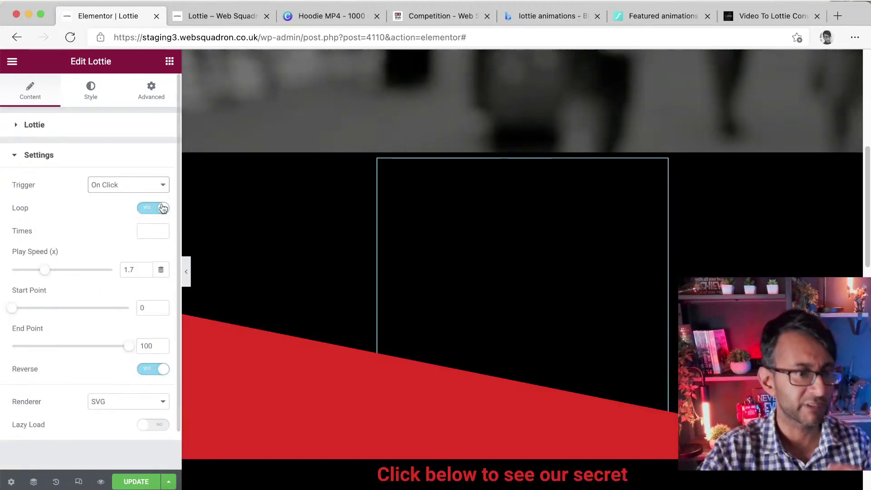
left_click(501, 262)
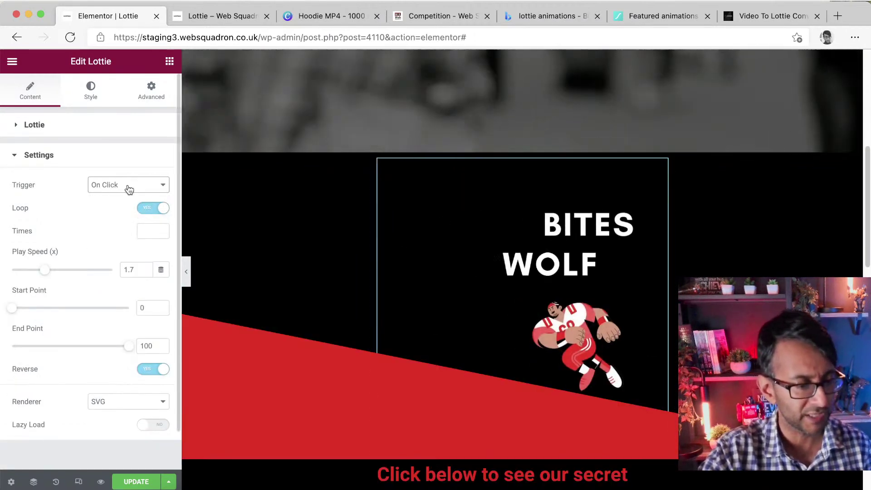
Step: Set the Lottie animation's trigger back to Viewport and update the page
left_click(129, 187)
left_click(128, 200)
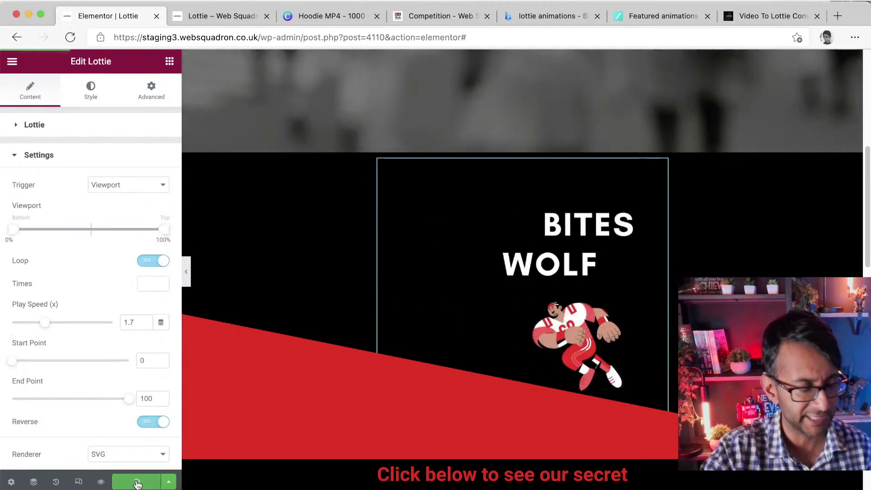
Step: Reload the page preview and check its Lottie animations, playing the clickable wolf triangle beneath the secret heading
left_click(229, 18)
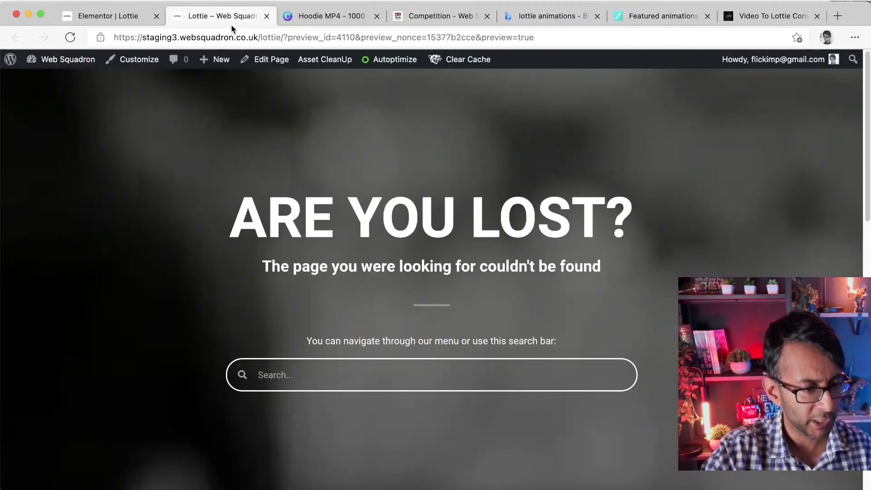
left_click(231, 37)
key("Return")
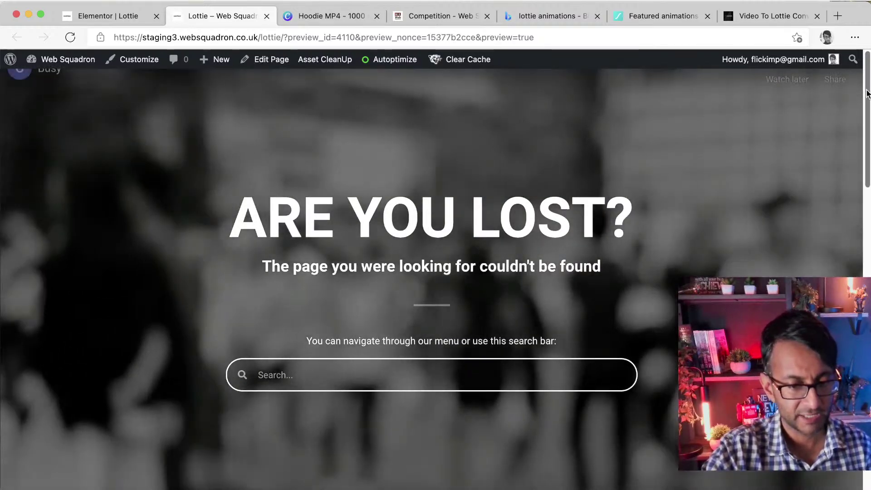
left_click_drag(868, 91, 868, 223)
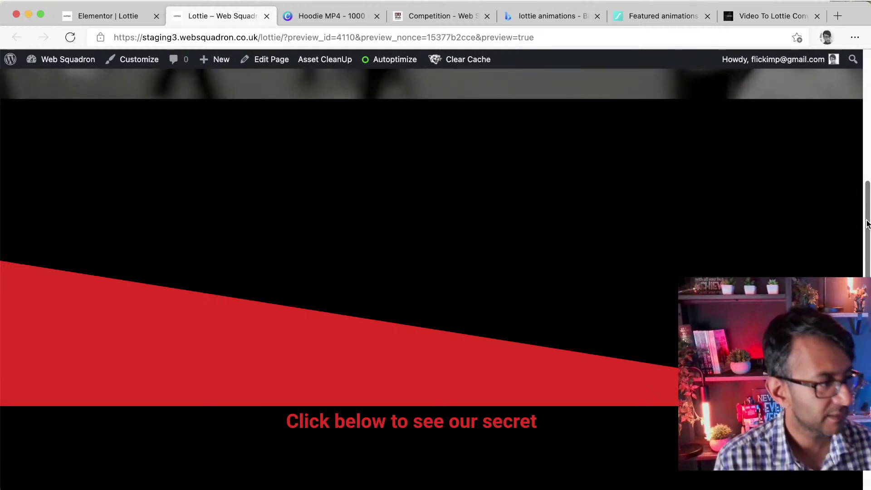
left_click_drag(869, 222, 865, 259)
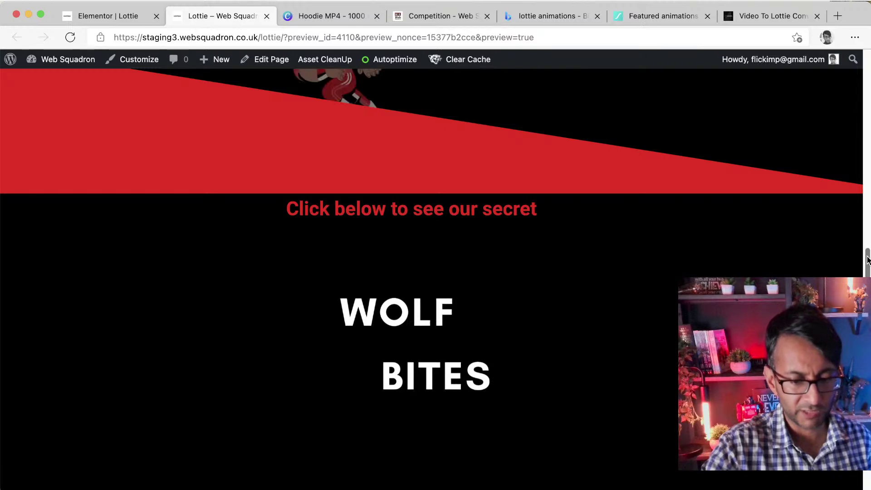
scroll(865, 259, "down", 8)
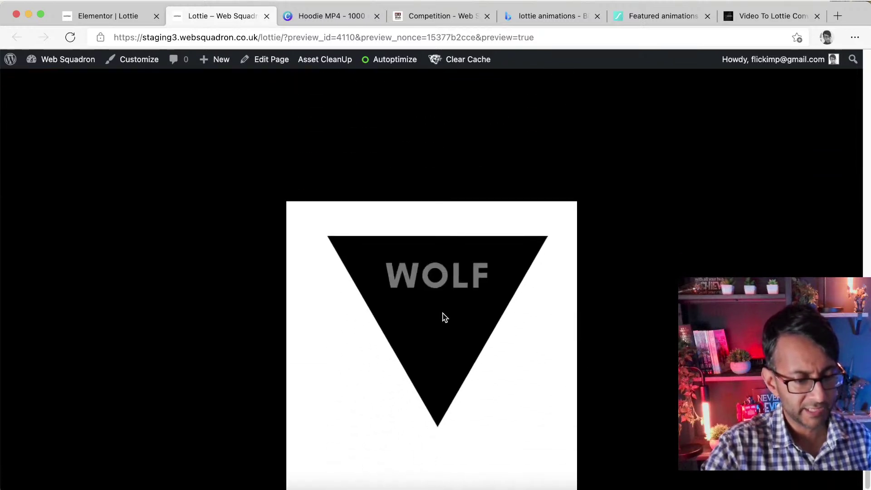
left_click(440, 312)
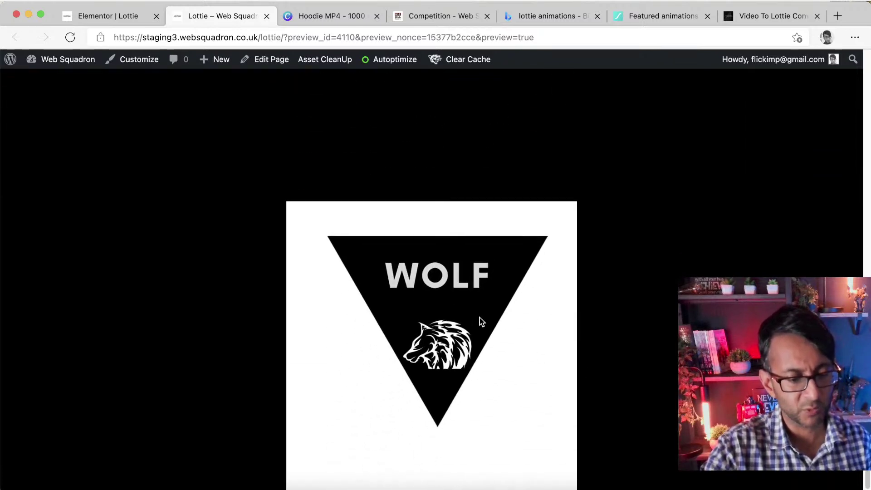
scroll(576, 308, "up", 5)
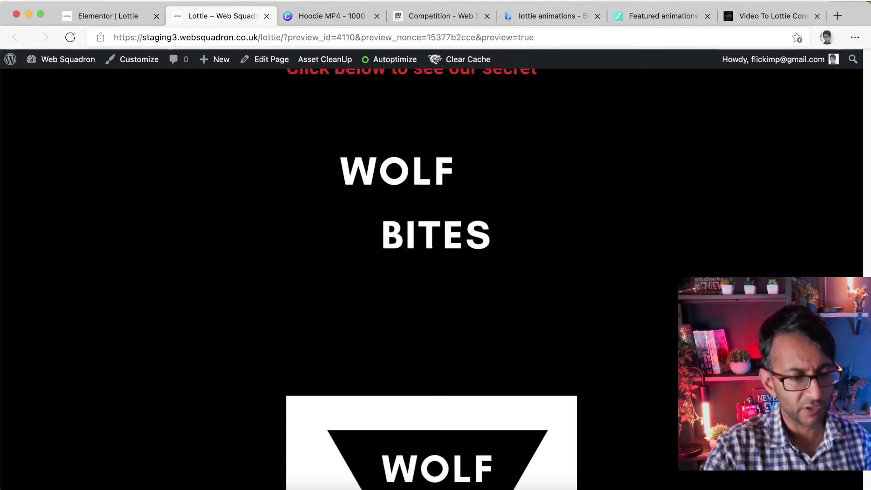
scroll(431, 272, "up", 3)
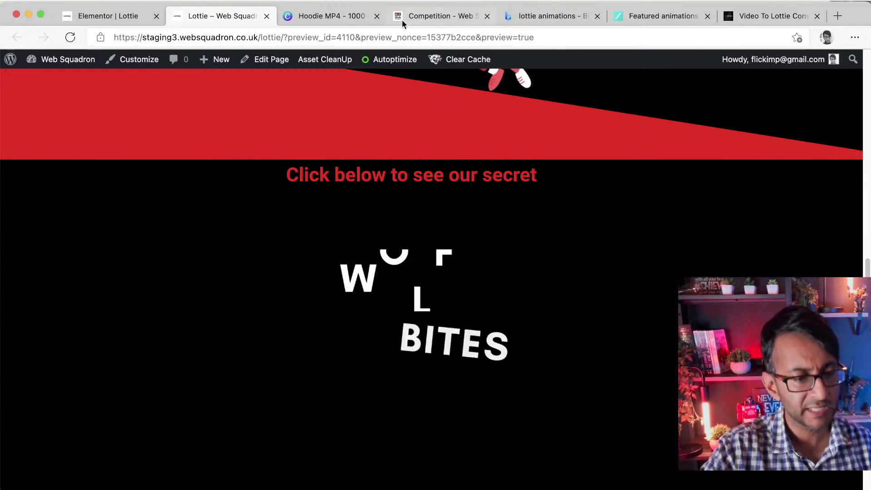
Step: Switch to the Hoodie MP4 design in Canva and place the recently used animated red triangle centred on the page
left_click(339, 17)
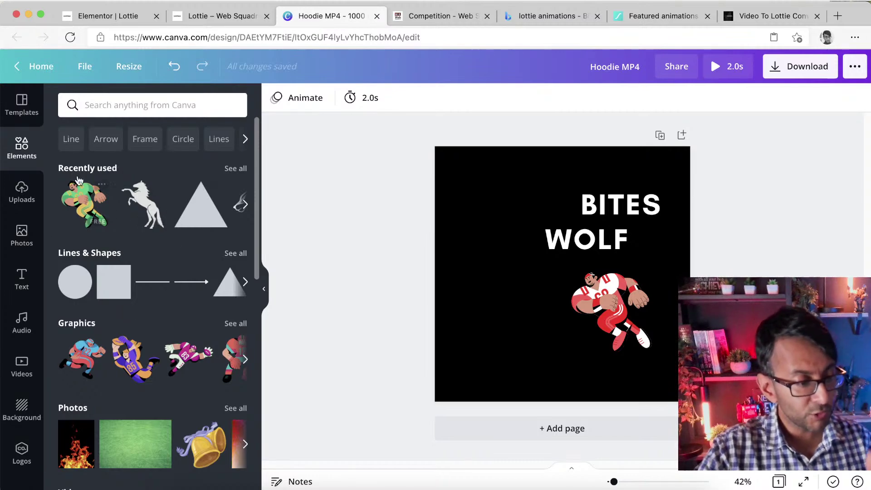
left_click(116, 105)
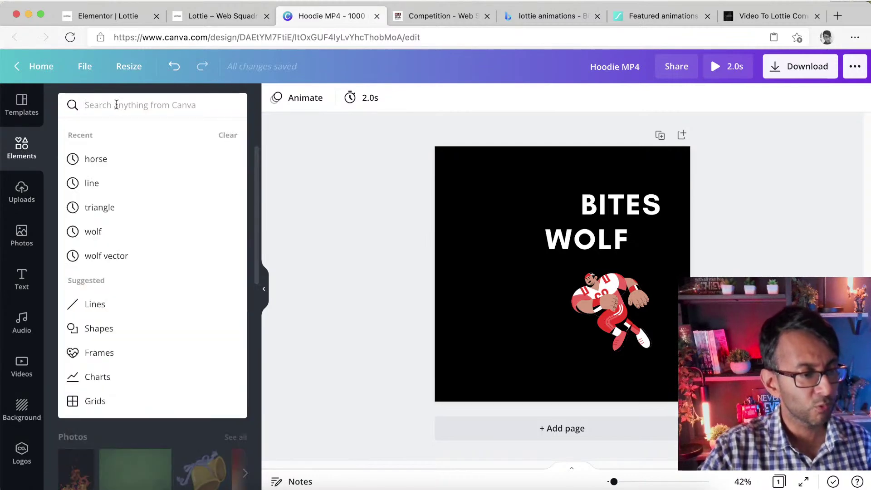
left_click(260, 205)
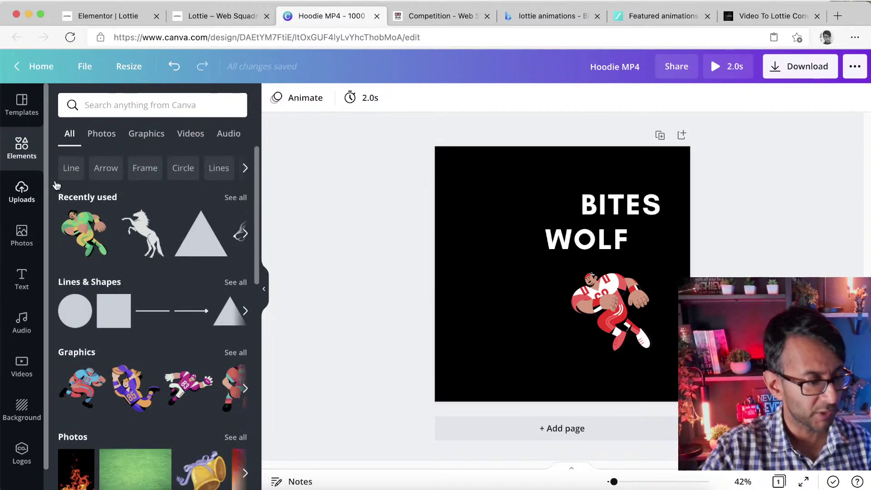
left_click(235, 198)
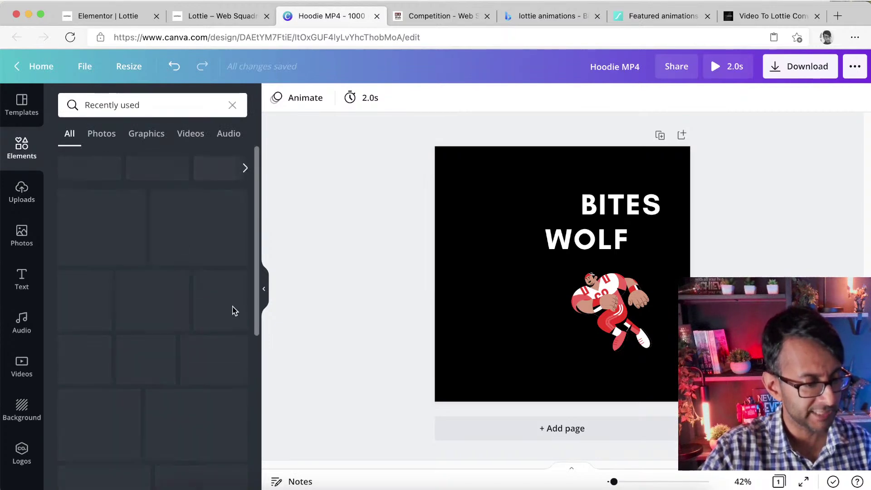
scroll(209, 340, "down", 5)
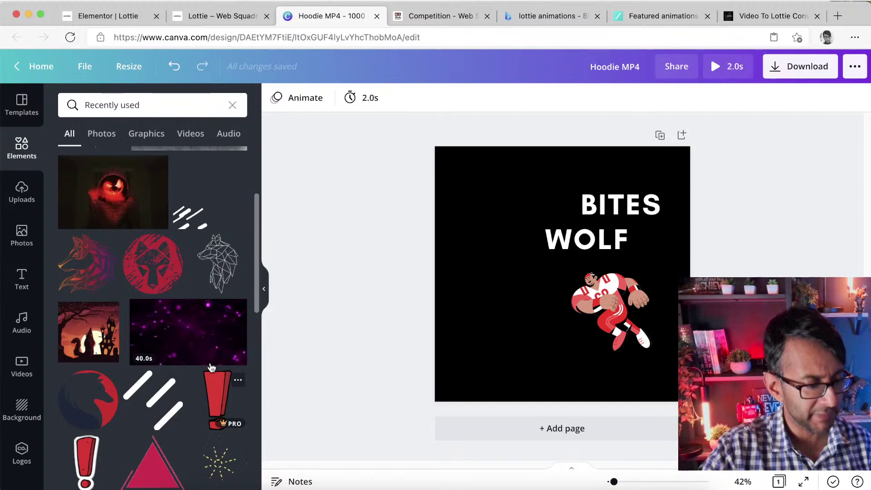
left_click(153, 463)
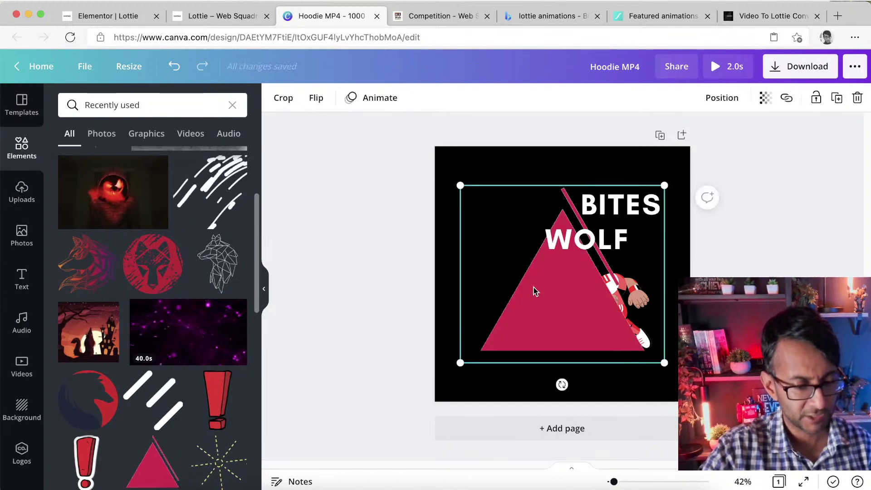
left_click_drag(526, 291, 518, 308)
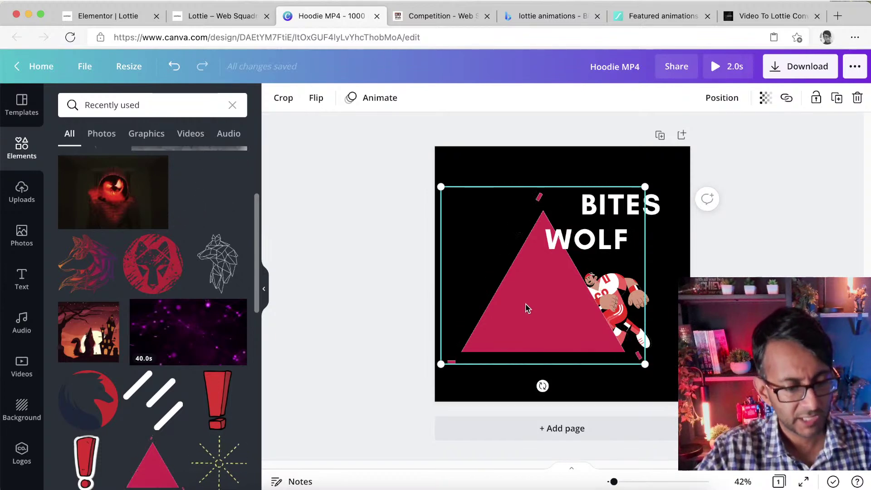
left_click_drag(533, 306, 539, 287)
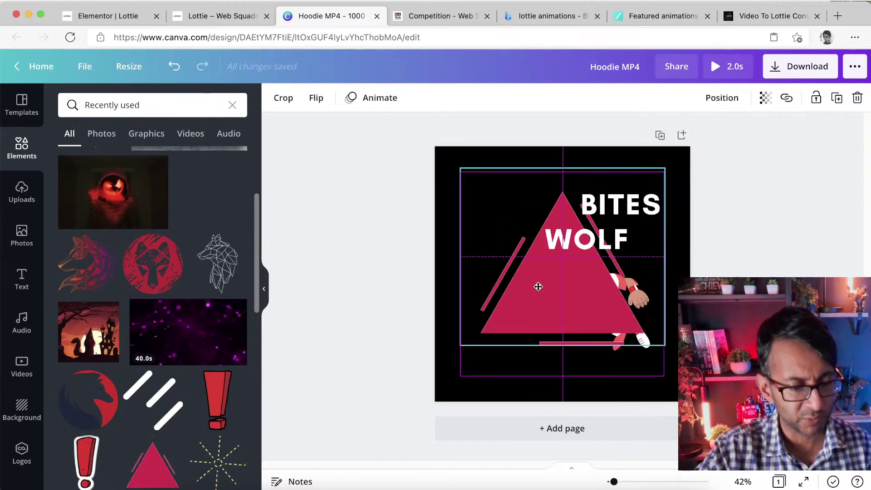
Step: Move the WOLF text onto the lower part of the red triangle
left_click_drag(586, 240, 563, 304)
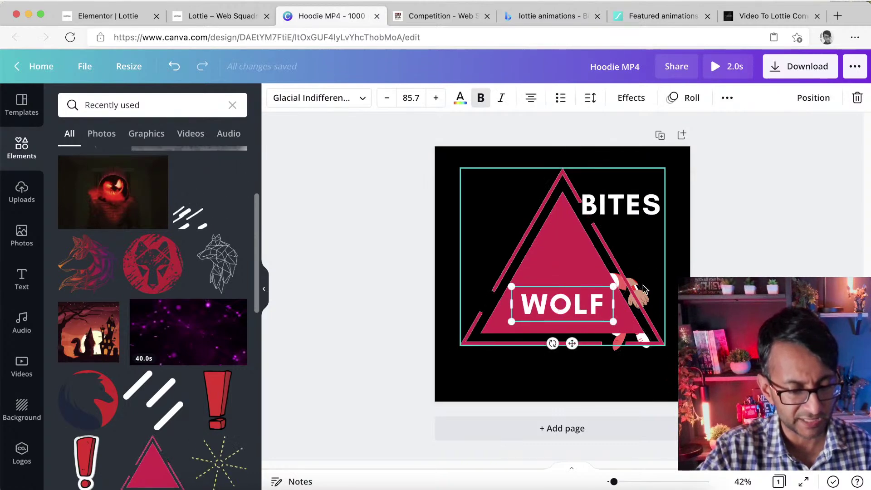
left_click(644, 289)
left_click(563, 304)
Step: Shift the red triangle slightly and delete the football player graphic and the BITES text
left_click_drag(554, 272, 586, 273)
left_click(595, 286)
key("Delete")
left_click(603, 206)
key("Delete")
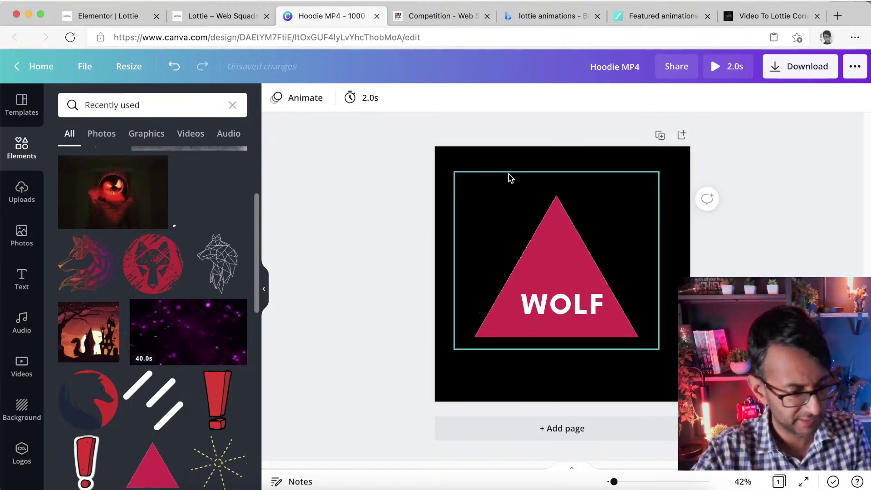
Step: Add the recently used geometric line-art wolf in white on the triangle and lower the WOLF text slightly
left_click_drag(481, 264, 551, 249)
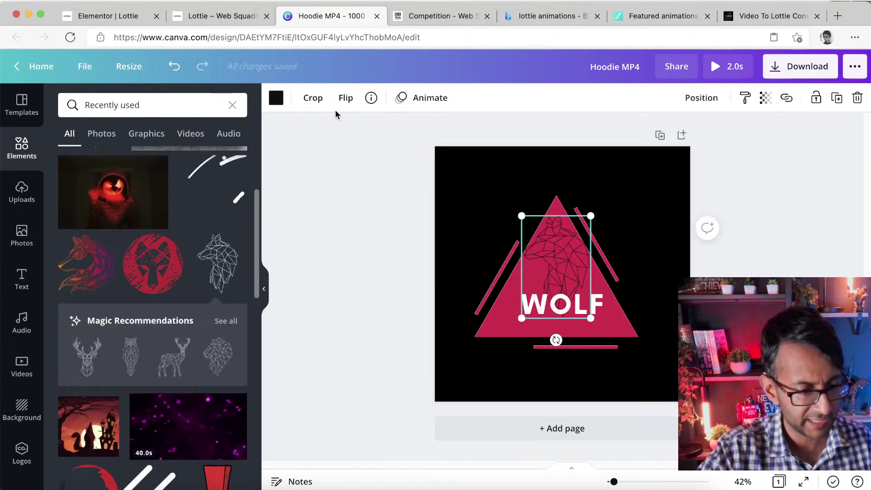
left_click(276, 97)
left_click(167, 170)
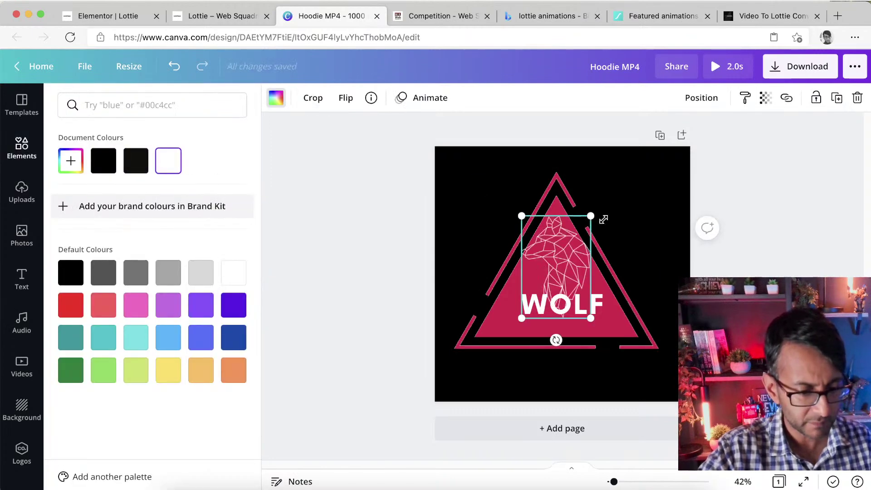
left_click_drag(560, 313, 559, 321)
Step: Apply the Rise animation to the line-art wolf and the Bounce animation to the WOLF text
left_click(557, 263)
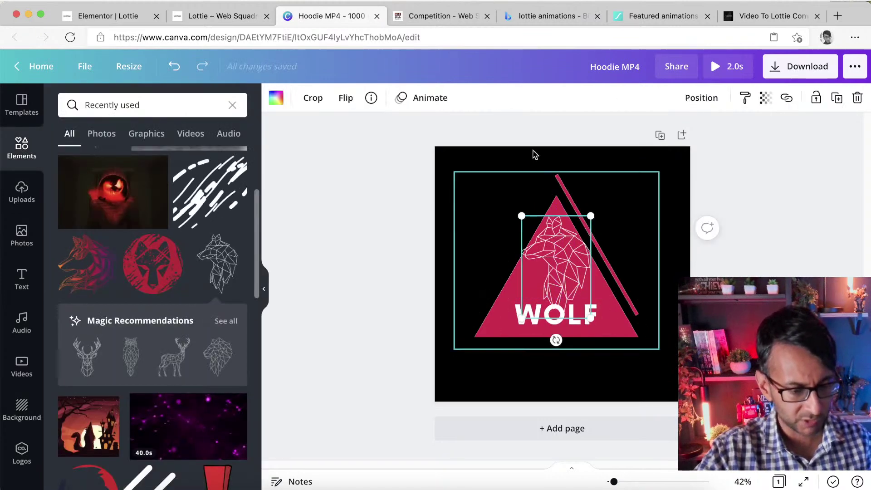
left_click(425, 98)
left_click(150, 245)
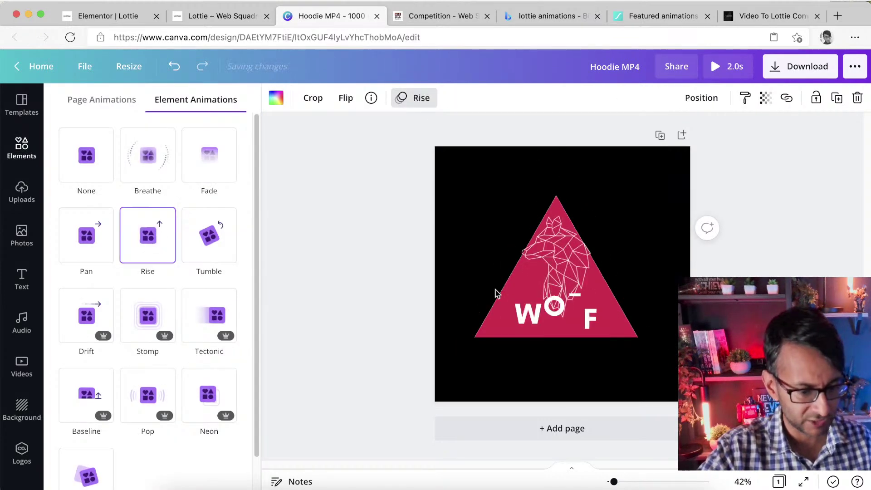
left_click(560, 313)
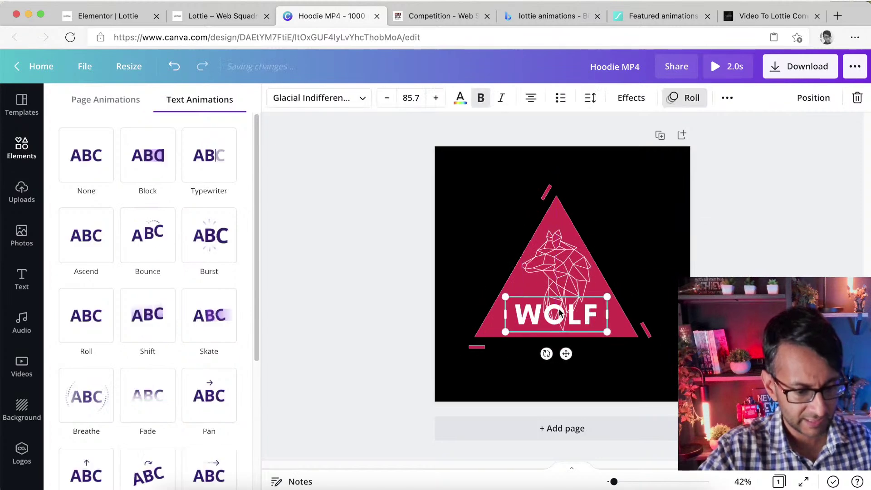
left_click(142, 240)
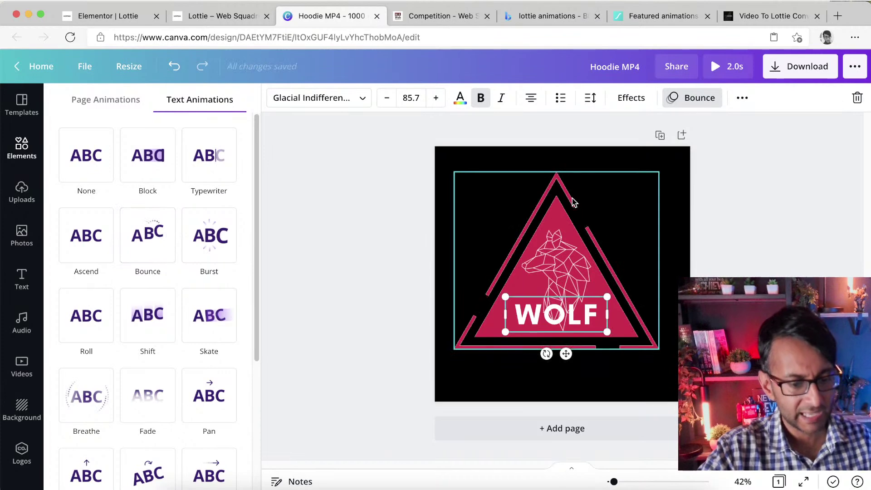
Step: Select the outlined triangle frame and download the animated wolf design as an MP4 video
left_click(574, 203)
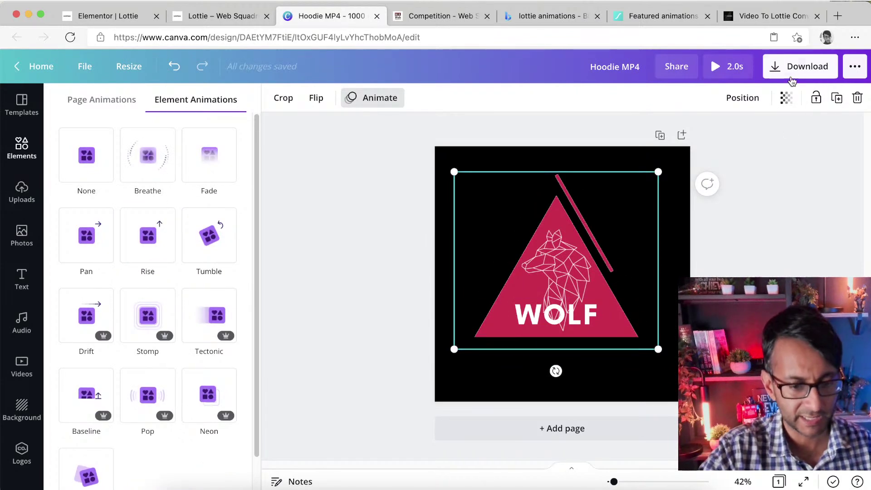
left_click(777, 68)
left_click(771, 214)
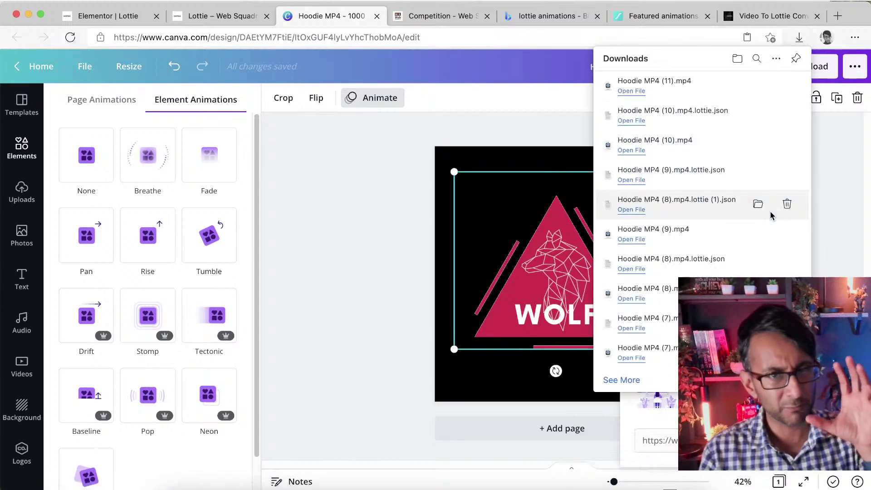
left_click(380, 98)
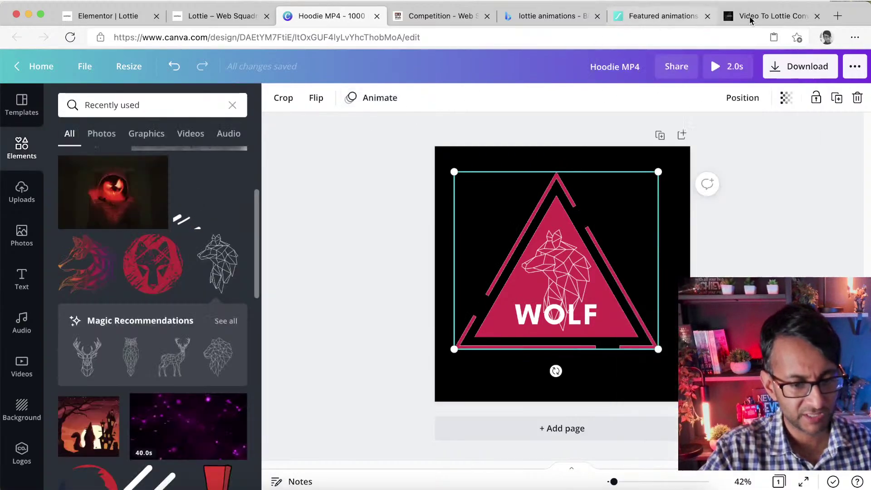
Step: Switch to the Video To Lottie converter and load Hoodie MP4 (11).mp4 from Downloads
left_click(786, 18)
scroll(353, 227, "up", 10)
left_click(375, 348)
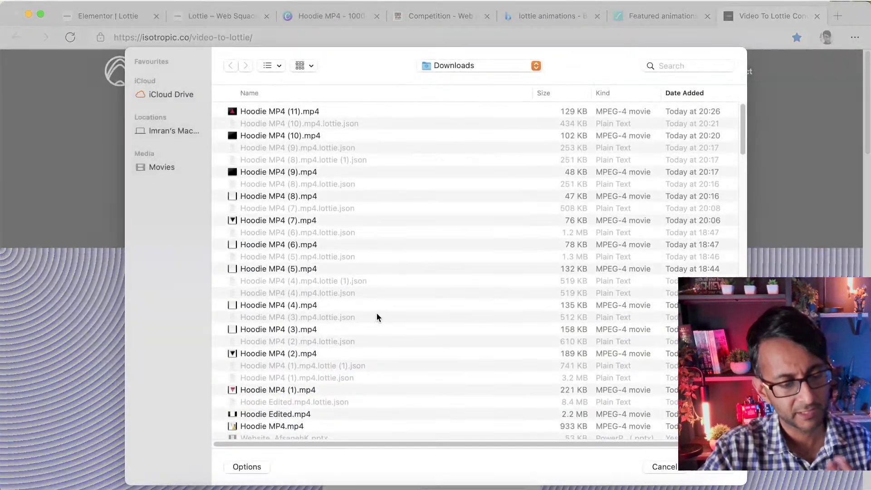
double_click(320, 112)
Step: Encode the loaded wolf clip as a Lottie animation and download its JSON file
scroll(464, 338, "down", 10)
left_click(445, 132)
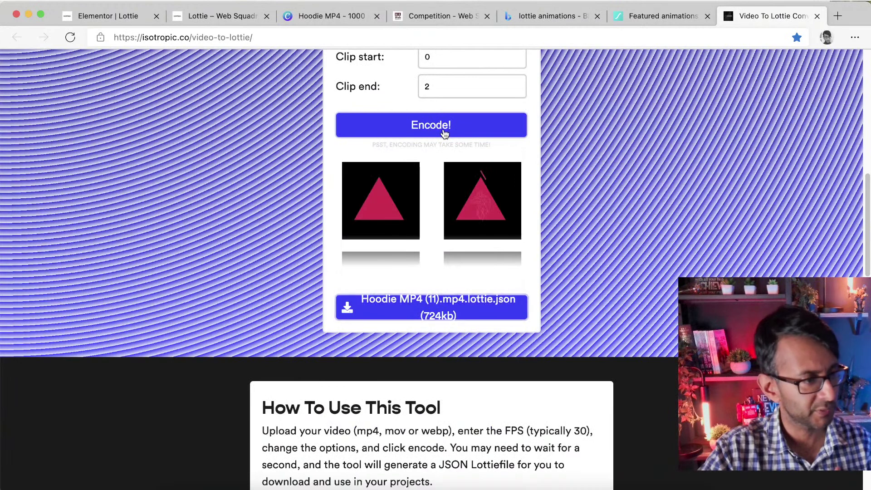
left_click(458, 312)
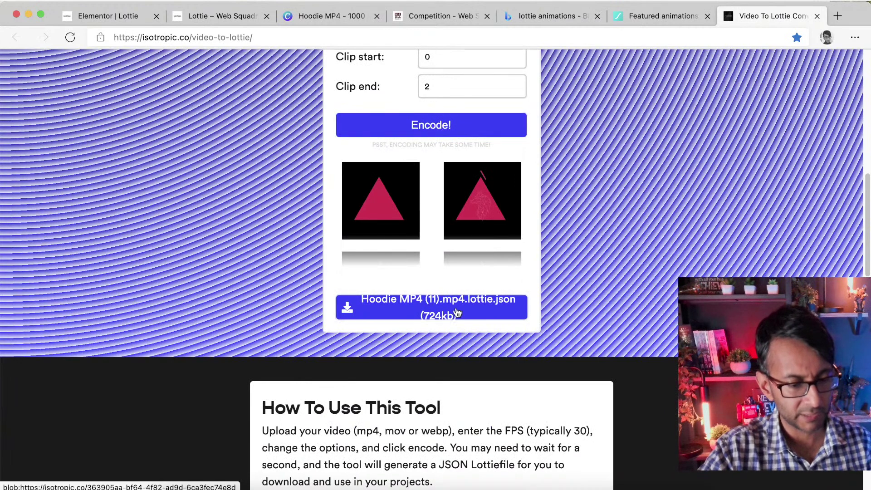
Step: Switch to the Elementor editor and add a Lottie widget in a new section above the BITES WOLF animation
left_click(124, 14)
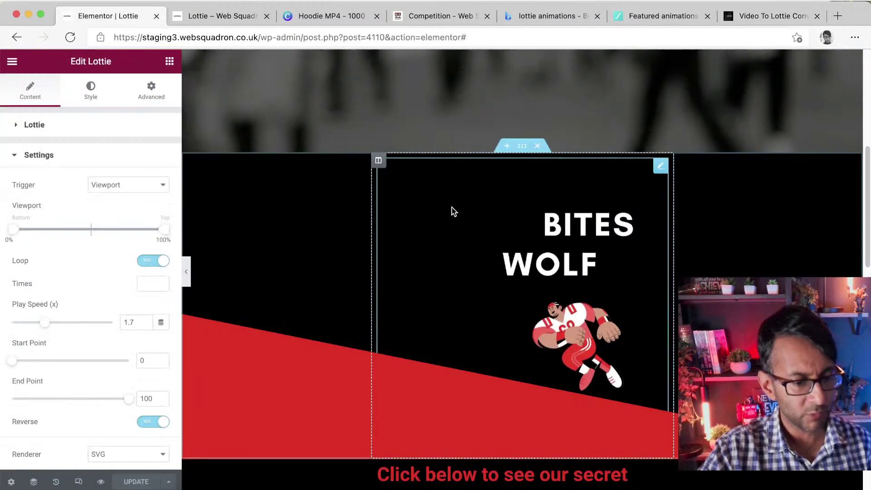
scroll(454, 218, "up", 2)
left_click(505, 231)
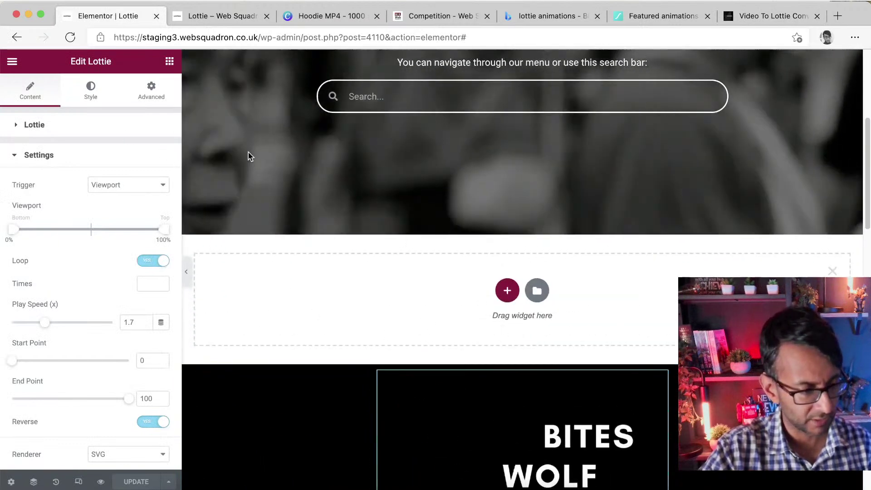
left_click(70, 130)
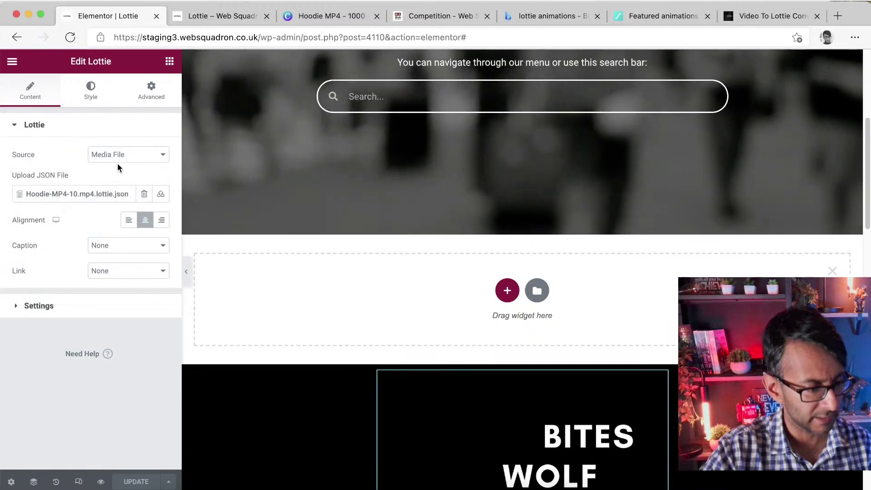
left_click(170, 61)
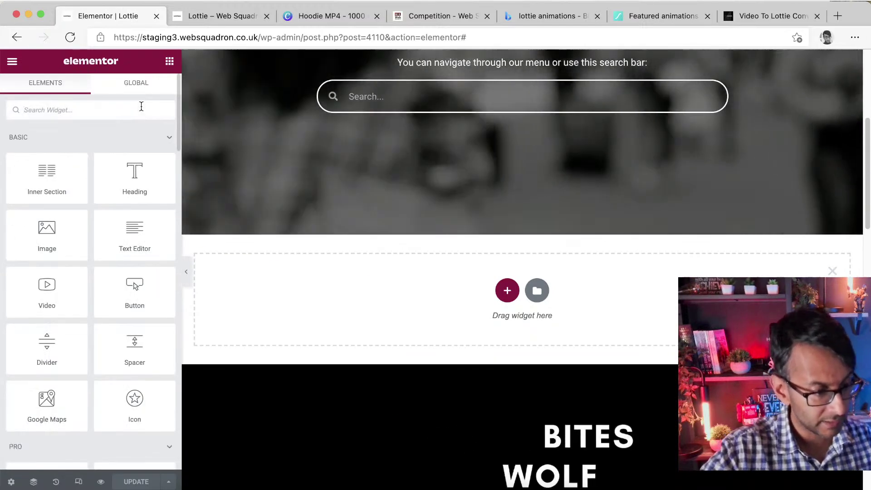
type("lotti")
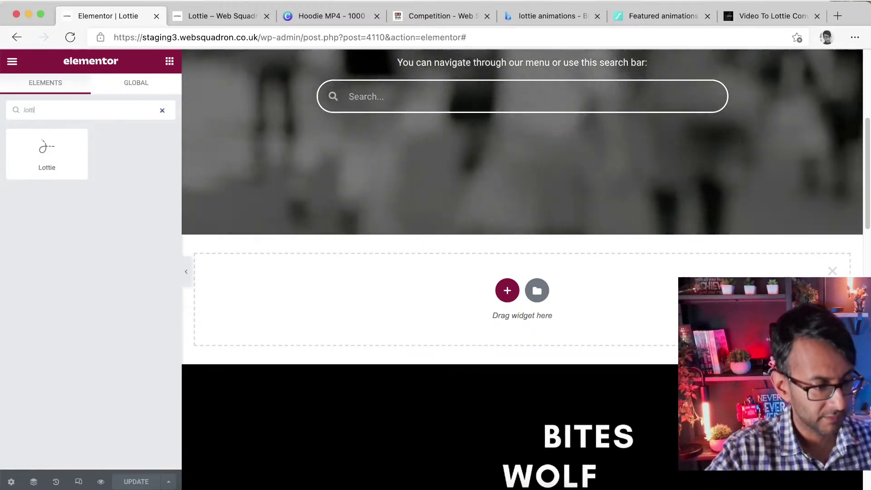
left_click_drag(28, 151, 370, 303)
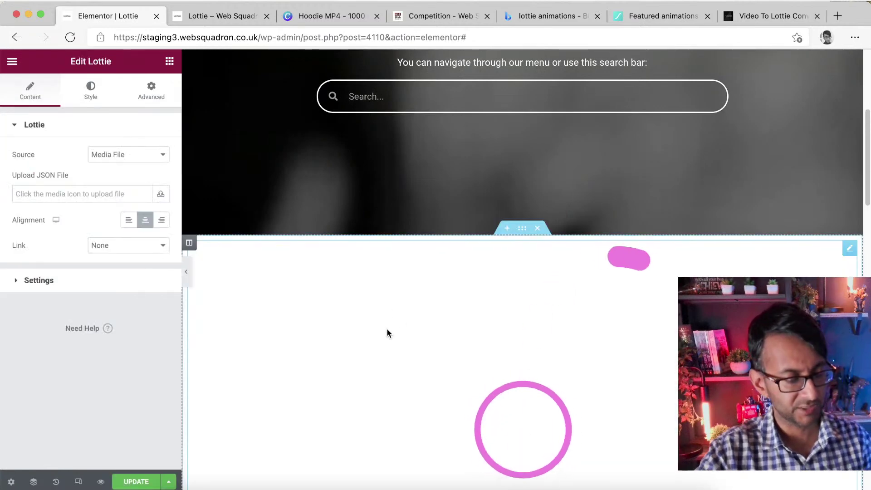
Step: Upload Hoodie MP4 (11).mp4.lottie.json to the media library and insert it into the new Lottie widget
left_click(157, 195)
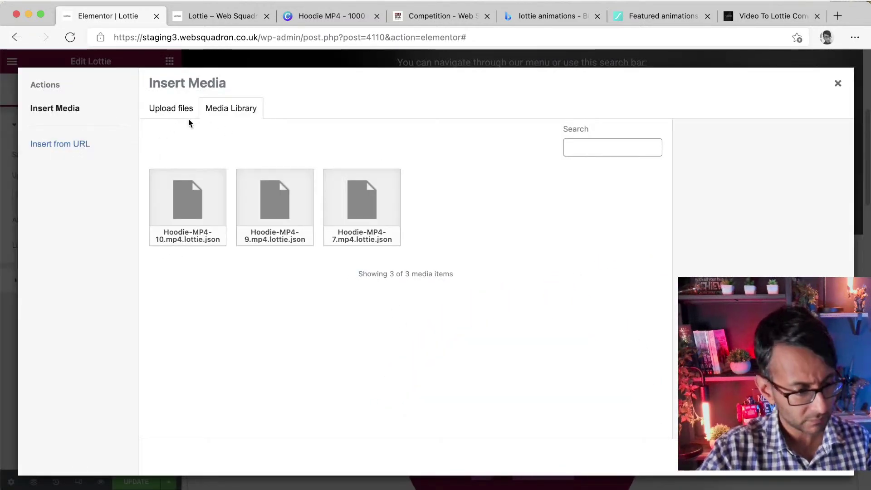
left_click(172, 111)
left_click(506, 289)
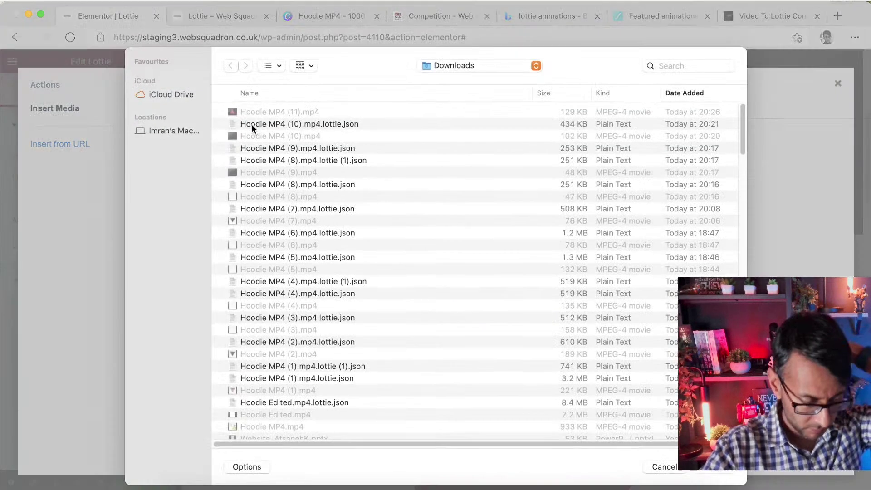
double_click(268, 110)
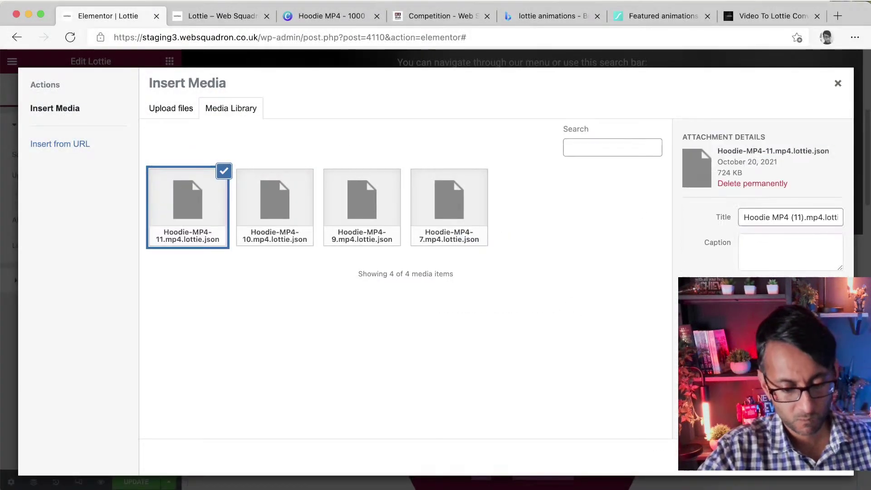
left_click(818, 457)
Step: Give the new section a classic background in the black global color New Item #2
left_click(524, 229)
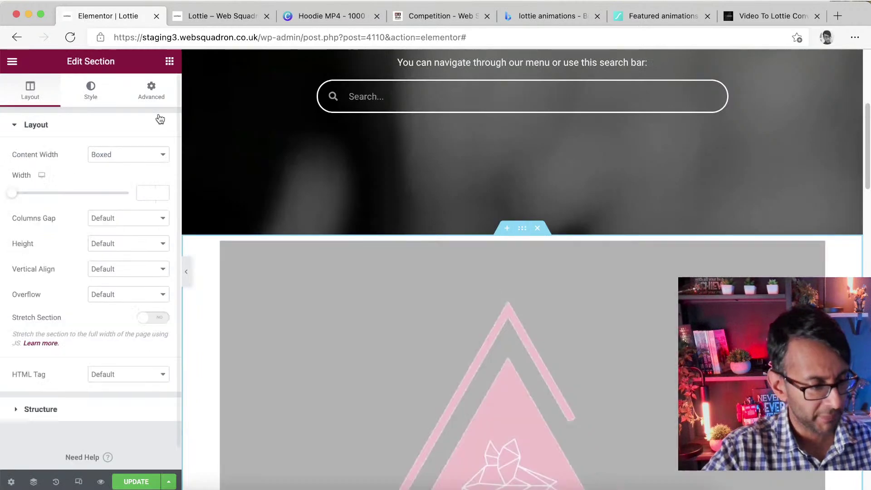
left_click(97, 96)
left_click(128, 180)
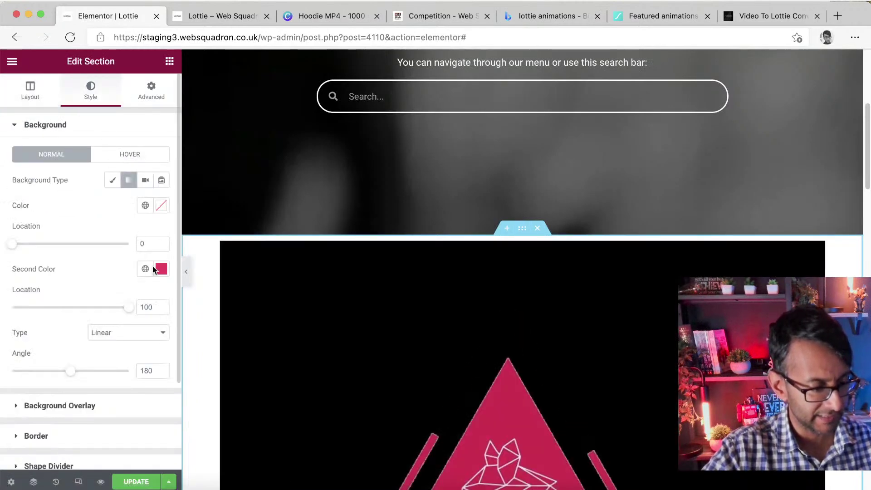
left_click(113, 180)
left_click(146, 205)
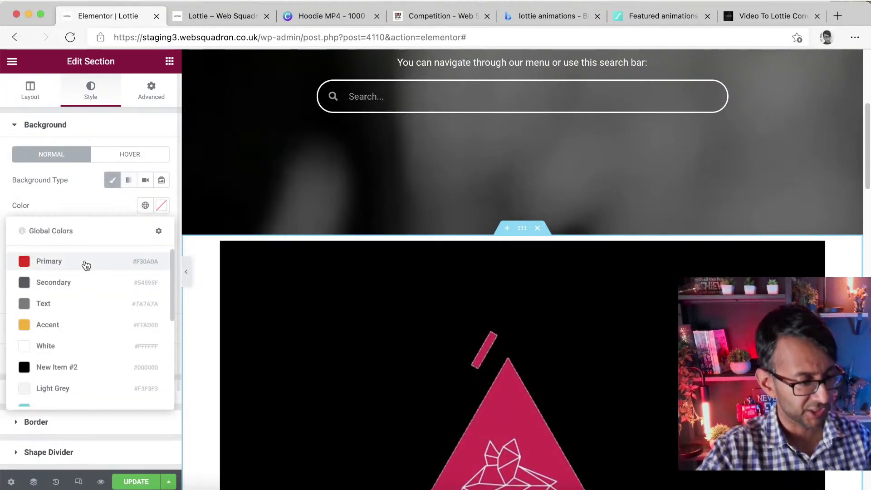
left_click(94, 363)
Step: Set the new section's boxed content width to 500
left_click(30, 93)
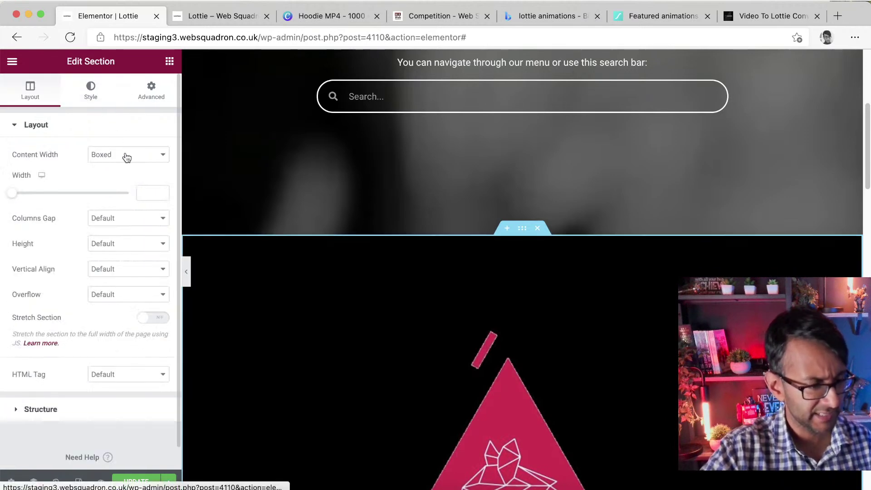
left_click(141, 199)
type("500")
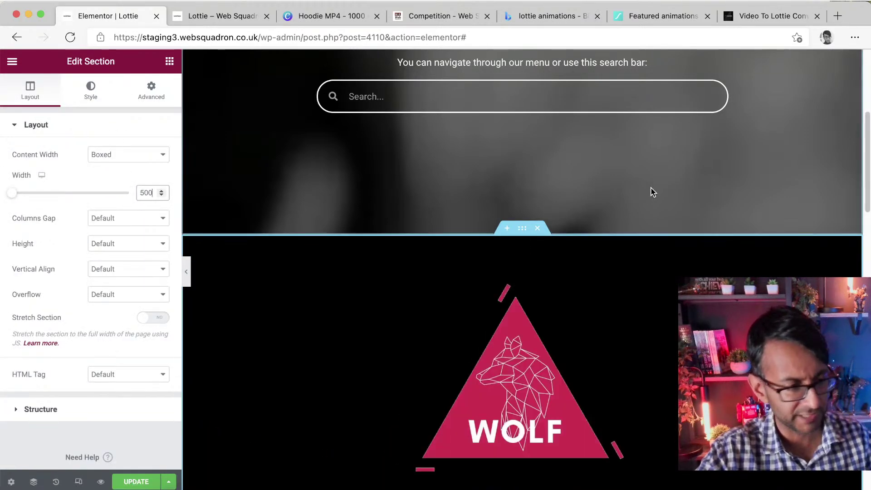
scroll(681, 200, "down", 1)
scroll(681, 281, "down", 5)
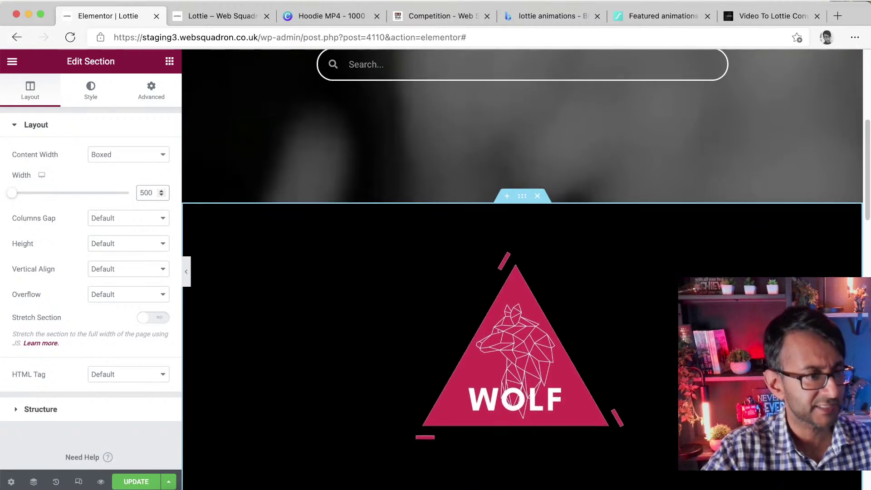
scroll(653, 277, "up", 2)
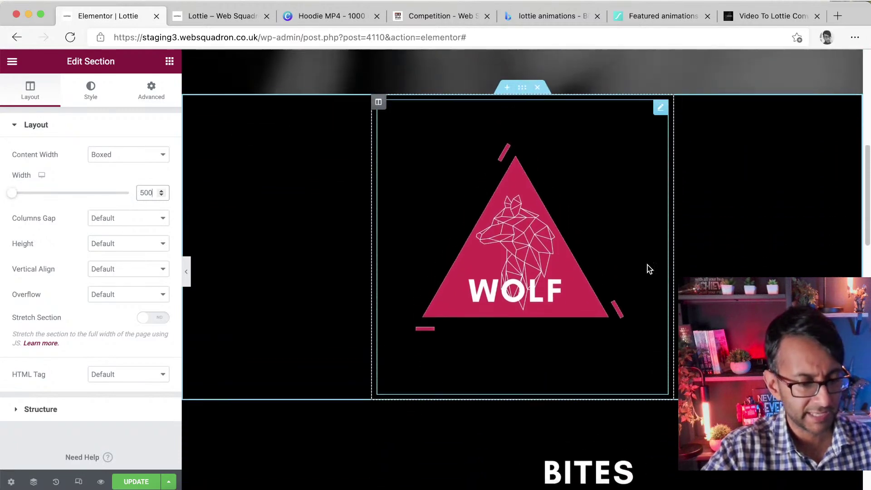
Step: Enable Loop and Reverse for the new wolf Lottie, set its play speed to 1.3 and keep the Viewport trigger
left_click(640, 240)
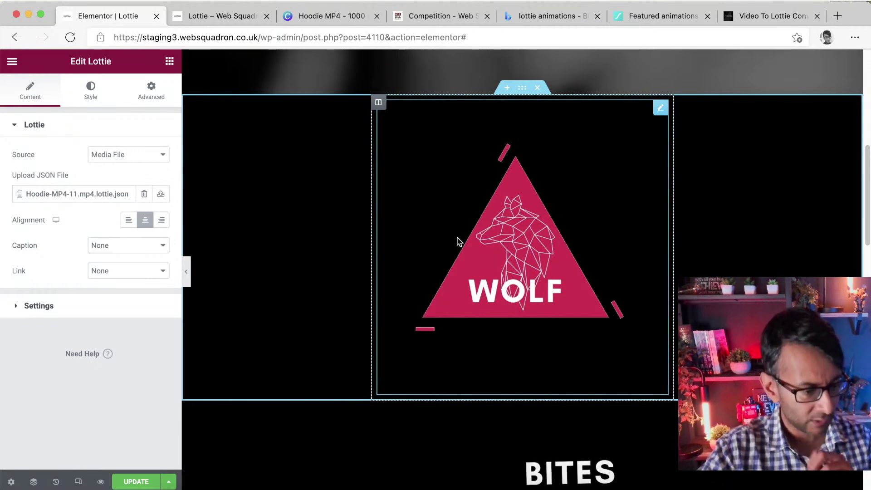
left_click(61, 306)
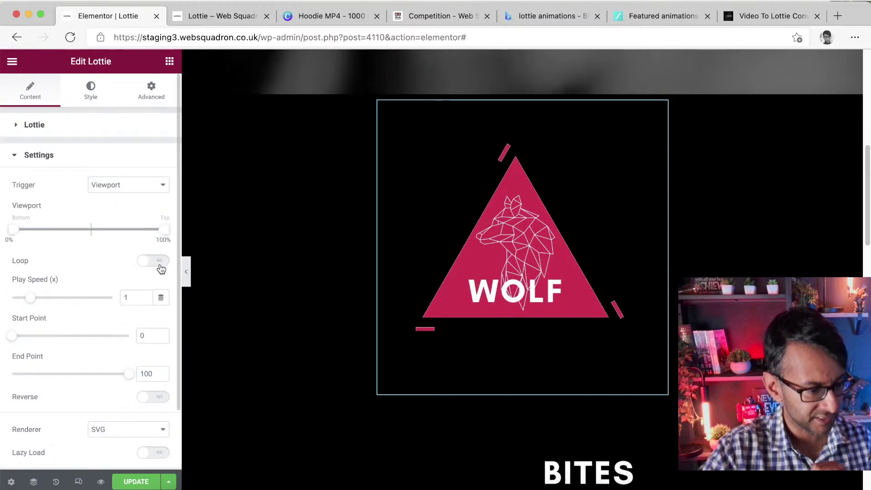
left_click(160, 261)
left_click(161, 423)
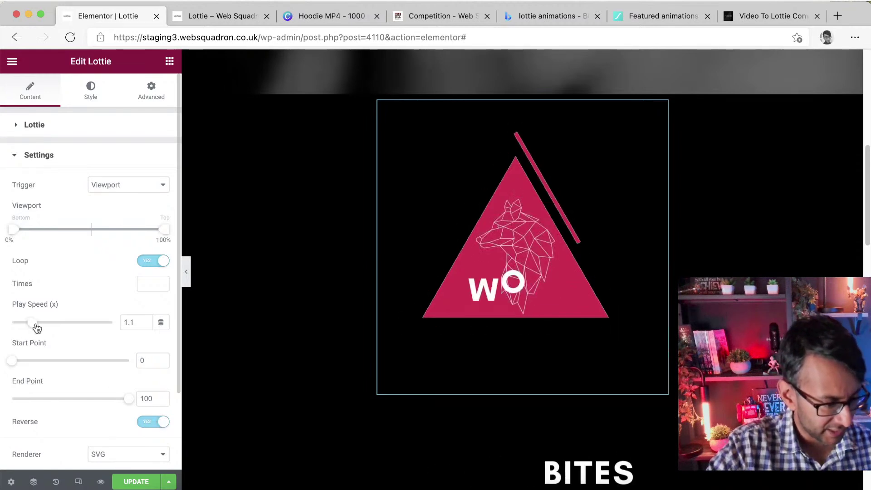
left_click_drag(37, 328, 40, 328)
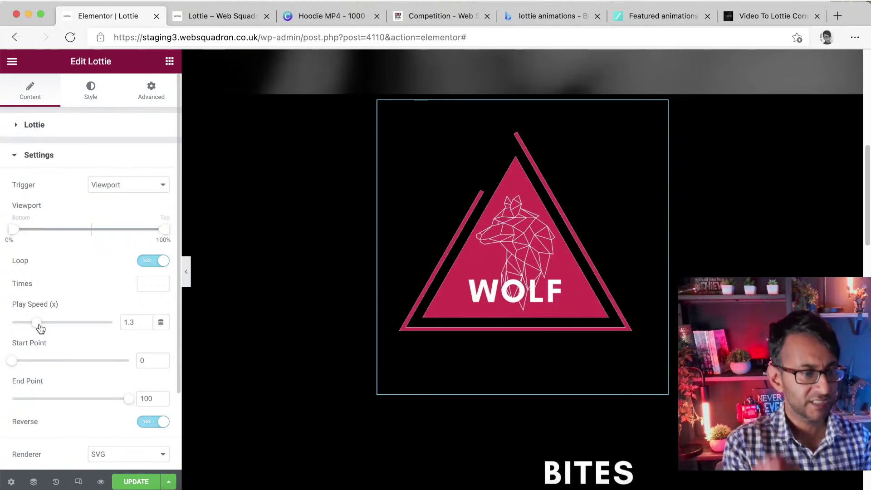
left_click(120, 185)
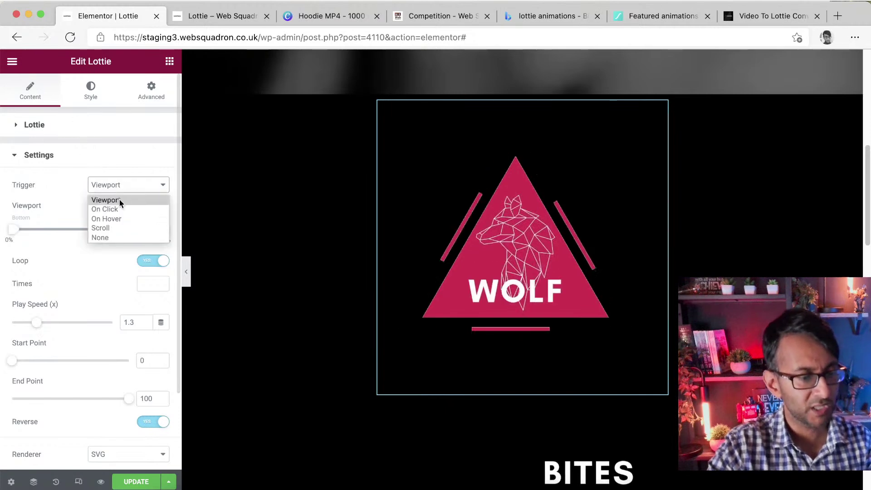
left_click(126, 200)
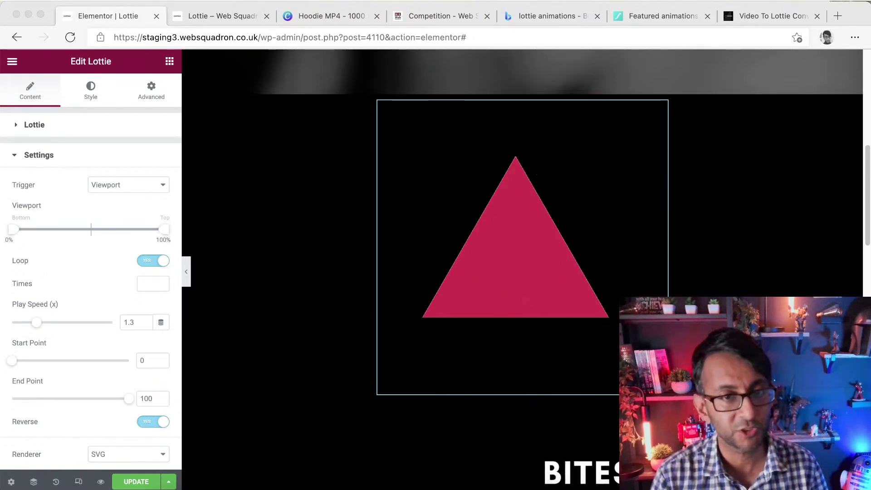
Step: View the Elementor Pro license giveaway on the Web Squadron competition page and return to the Elementor editor
left_click(444, 20)
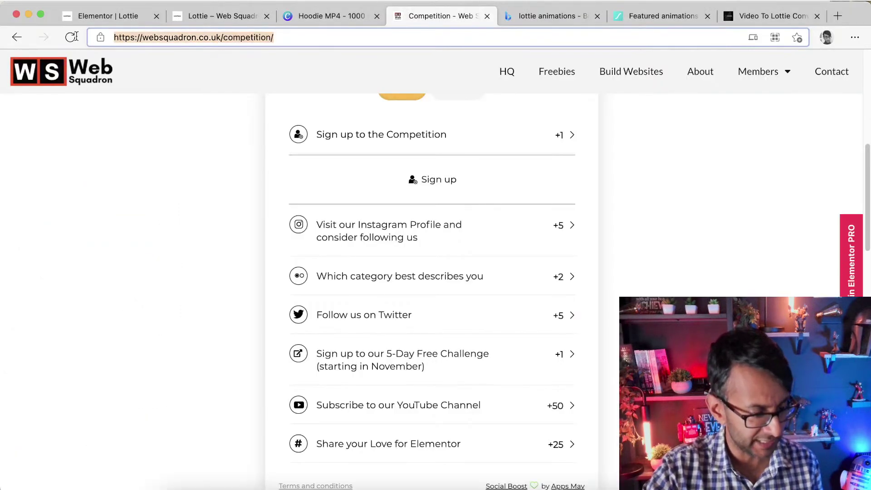
scroll(371, 296, "up", 6)
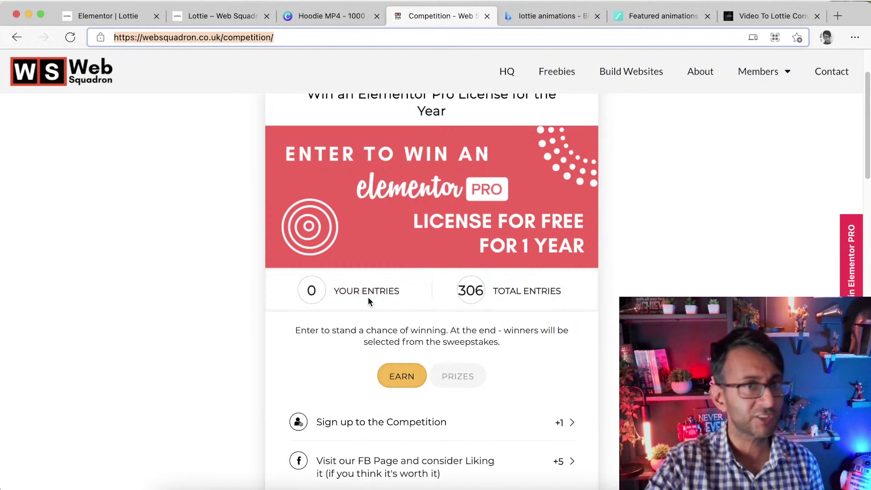
left_click(108, 17)
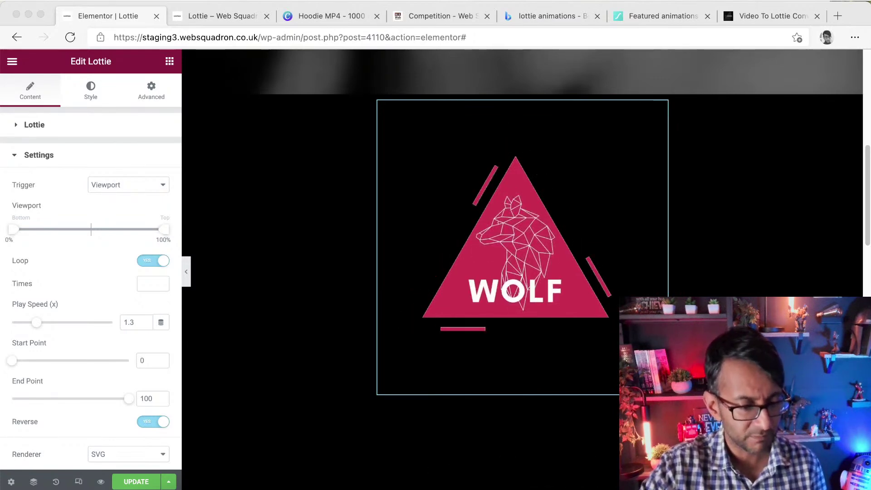
Step: Change the wolf Lottie's trigger to On Click and update the page
left_click(119, 186)
left_click(123, 206)
left_click(133, 484)
Step: Test the click-triggered wolf animation in the page preview and return to the Elementor editor
left_click(228, 18)
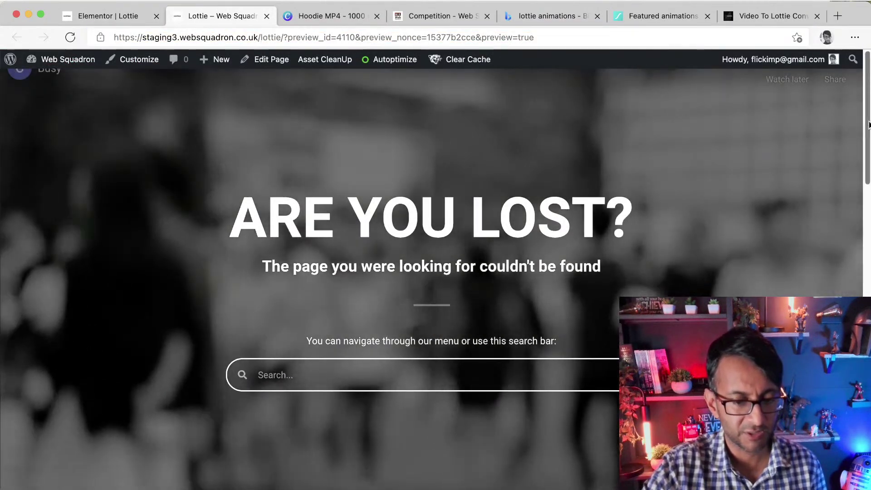
left_click_drag(868, 118, 865, 260)
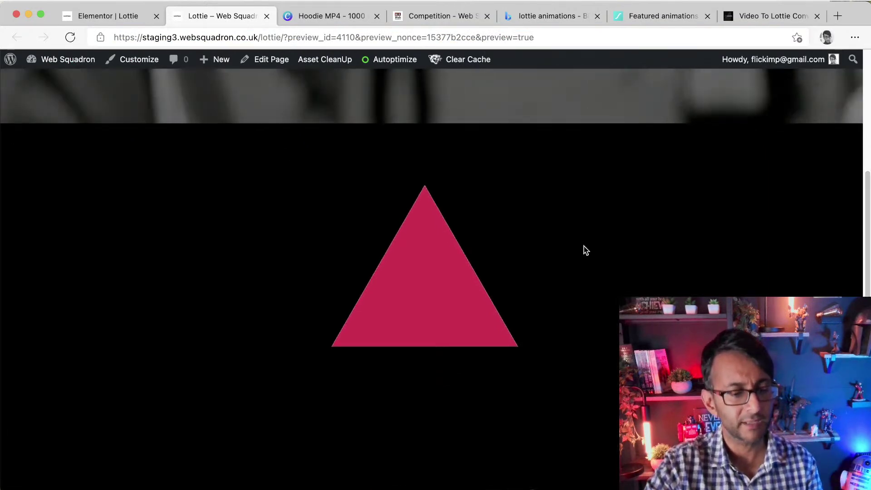
mouse_move(414, 296)
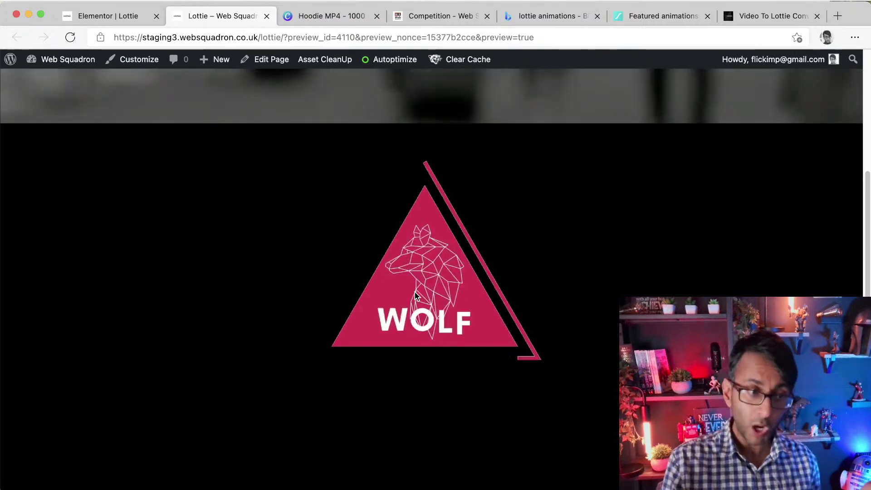
left_click(129, 15)
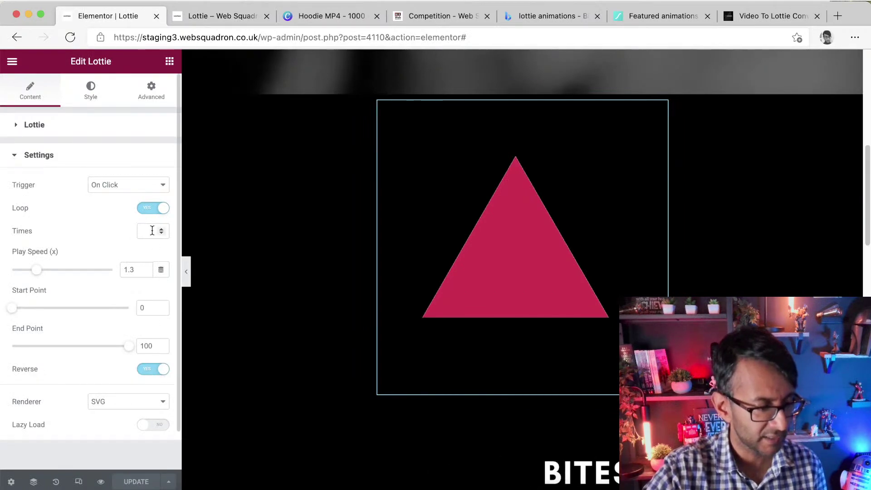
Step: Turn off Loop and Reverse for the click-triggered wolf Lottie and update the page
left_click(153, 209)
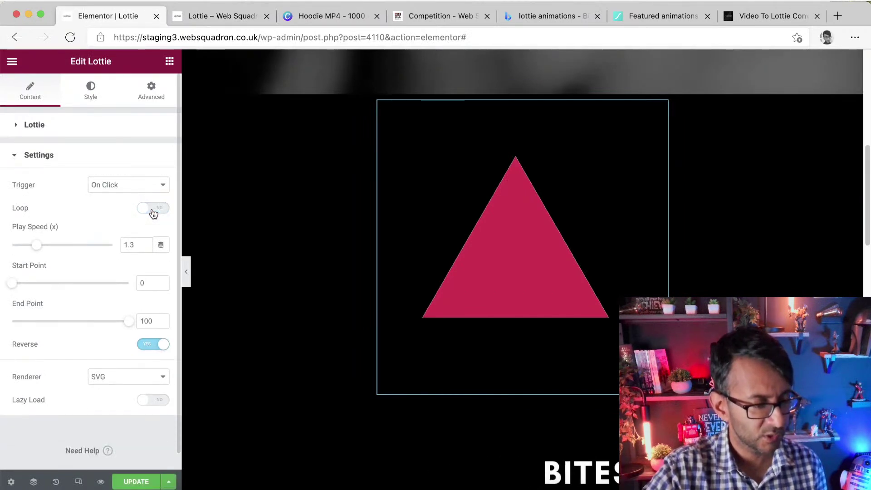
left_click(153, 209)
left_click(153, 369)
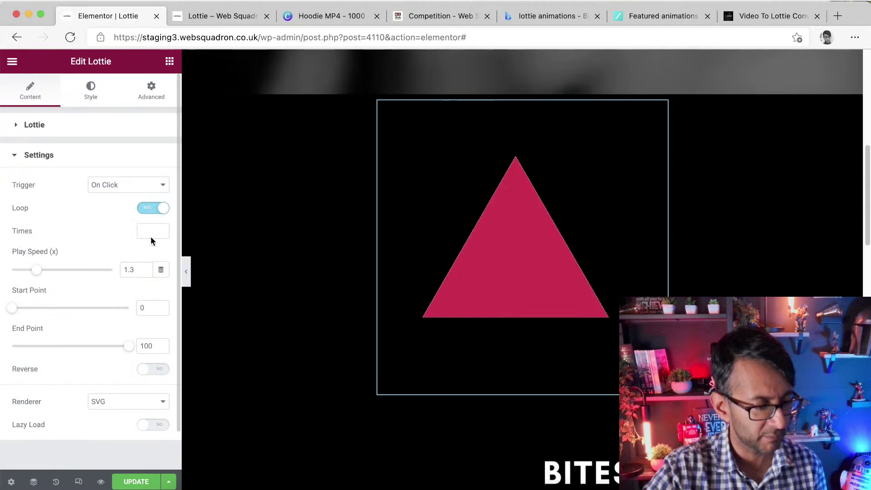
left_click(155, 207)
left_click(137, 481)
Step: Reload the page preview and check how the click-triggered wolf animation plays without looping
left_click(223, 19)
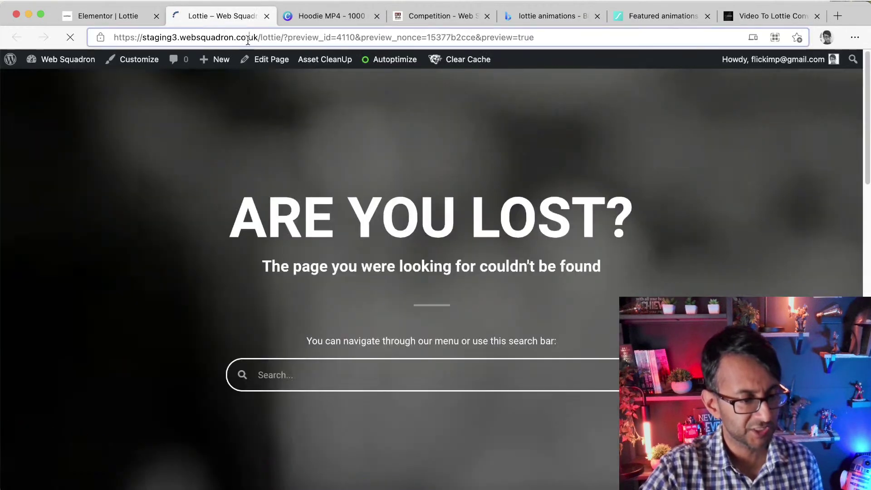
left_click(249, 39)
key("Return")
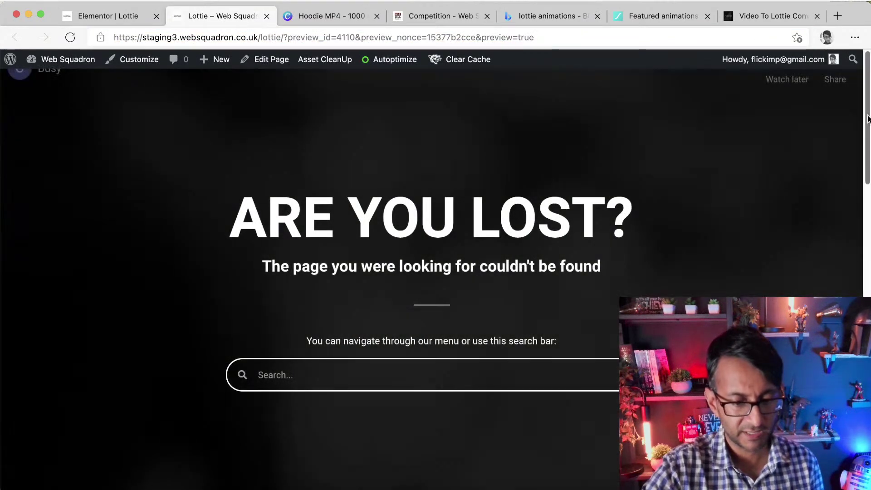
scroll(867, 156, "down", 2)
scroll(867, 155, "down", 8)
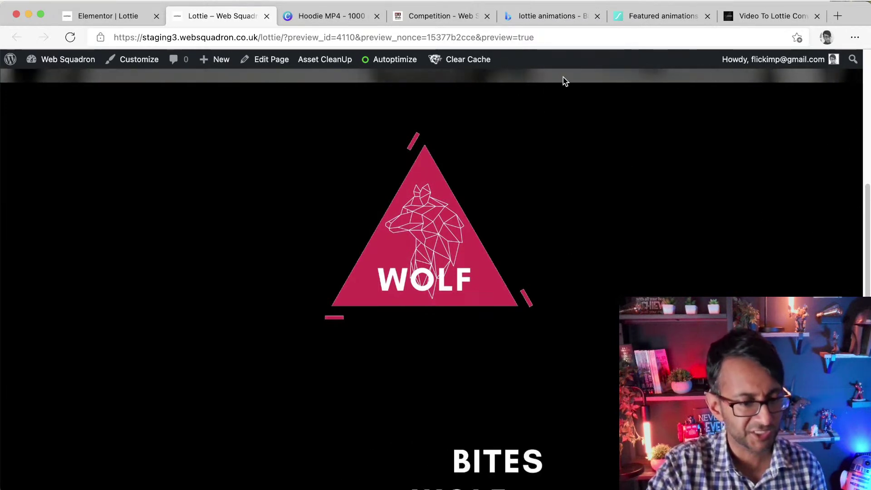
mouse_move(867, 282)
left_mouse_down()
mouse_move(867, 218)
mouse_move(869, 288)
left_mouse_up()
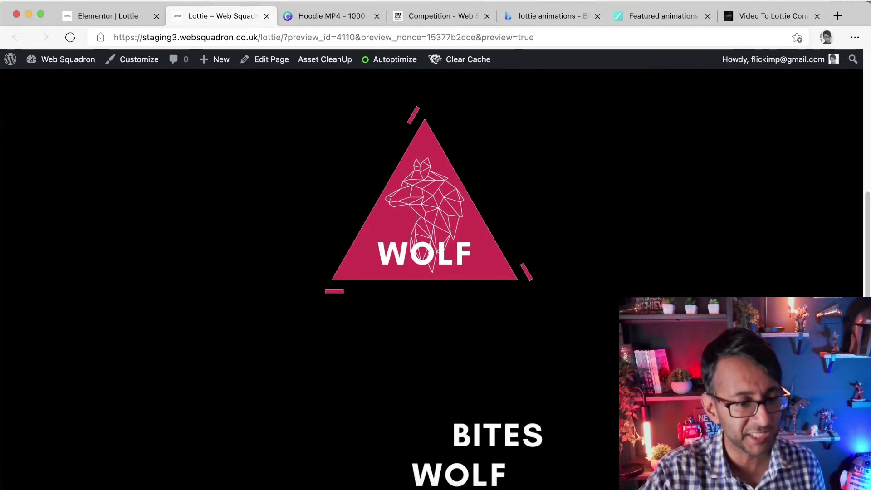
Step: Revisit the Elementor Pro license competition page and return to the wolf page preview
left_click(417, 17)
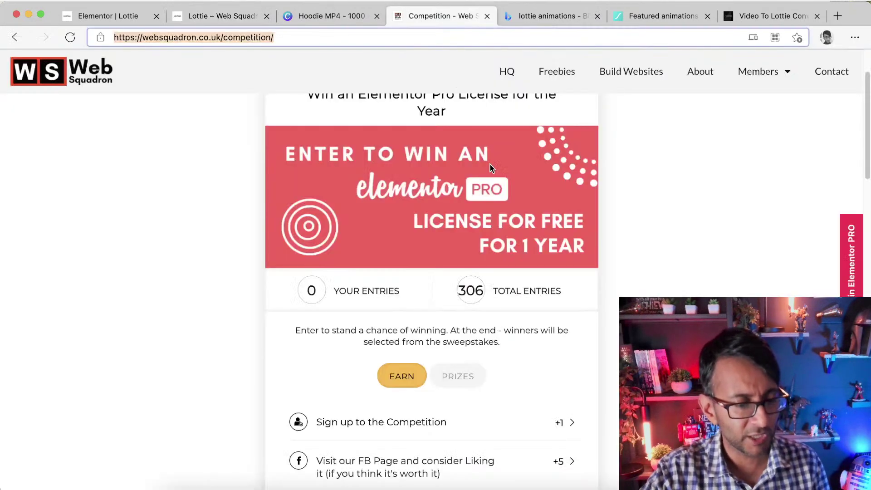
left_click(221, 18)
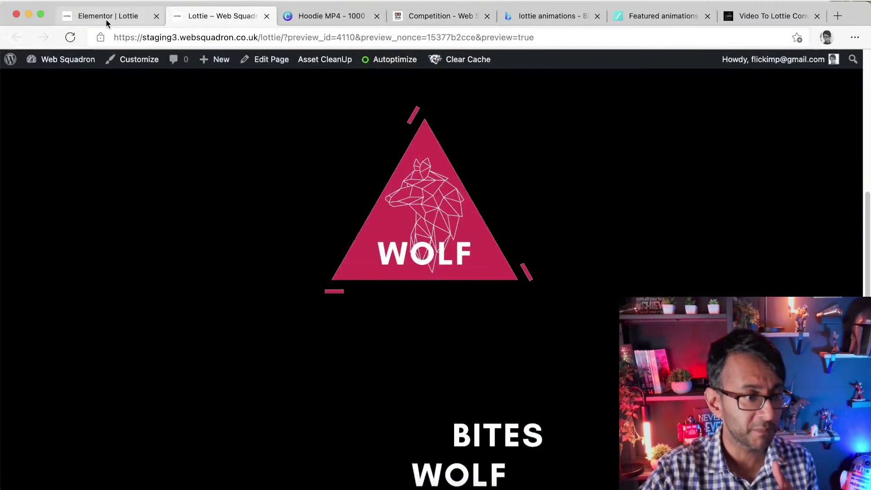
left_click(107, 18)
left_click(203, 17)
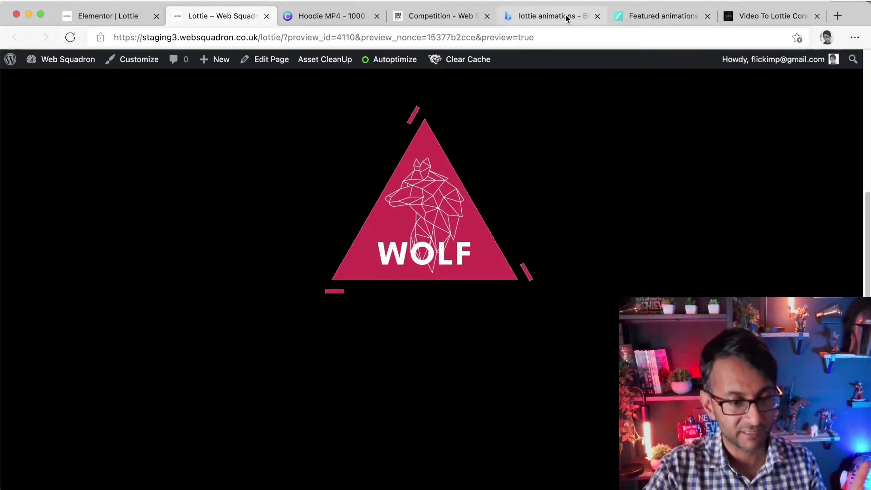
Step: Try adding the white strokes graphic and the red hooded-figure photo to the Canva wolf design, and remove them again
left_click(347, 17)
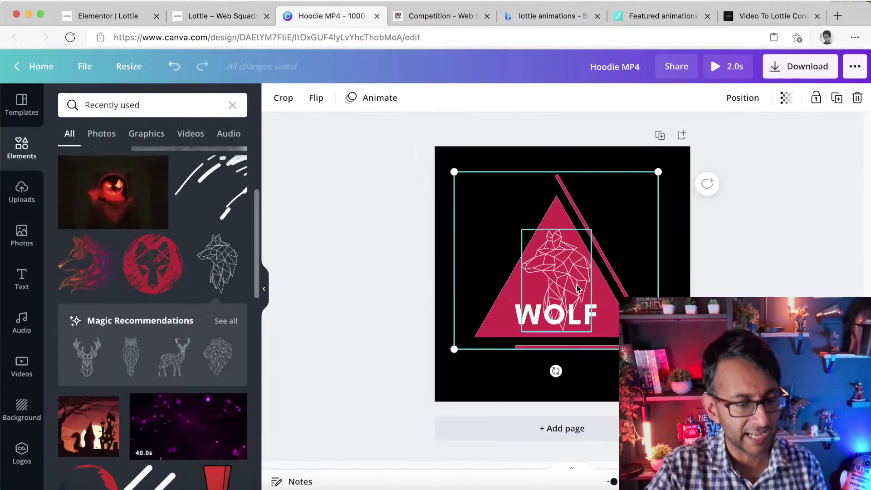
left_click(208, 205)
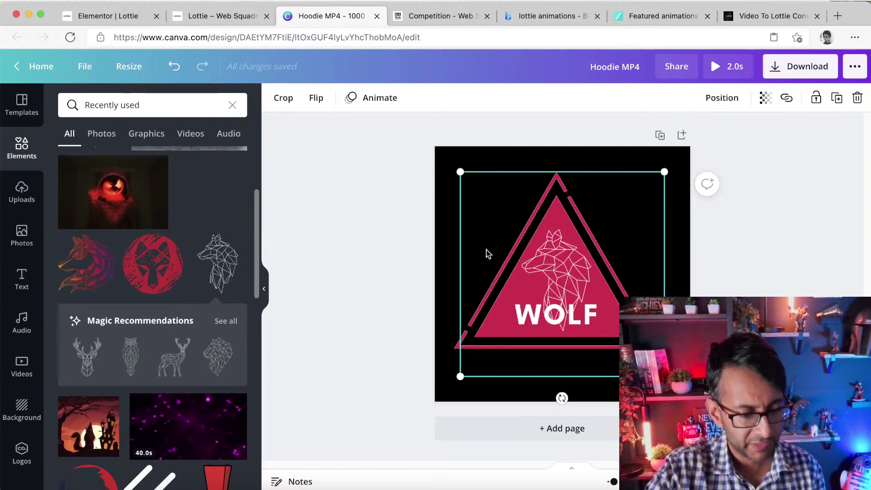
key("Escape")
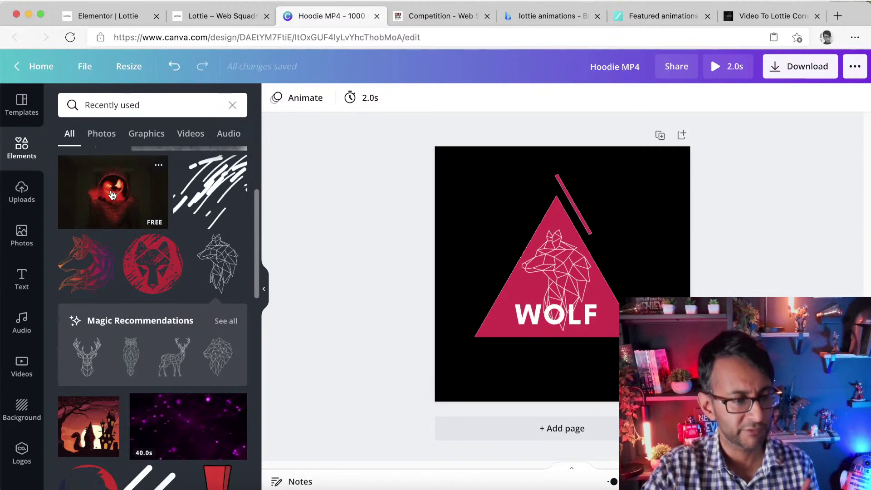
left_click_drag(112, 195, 506, 243)
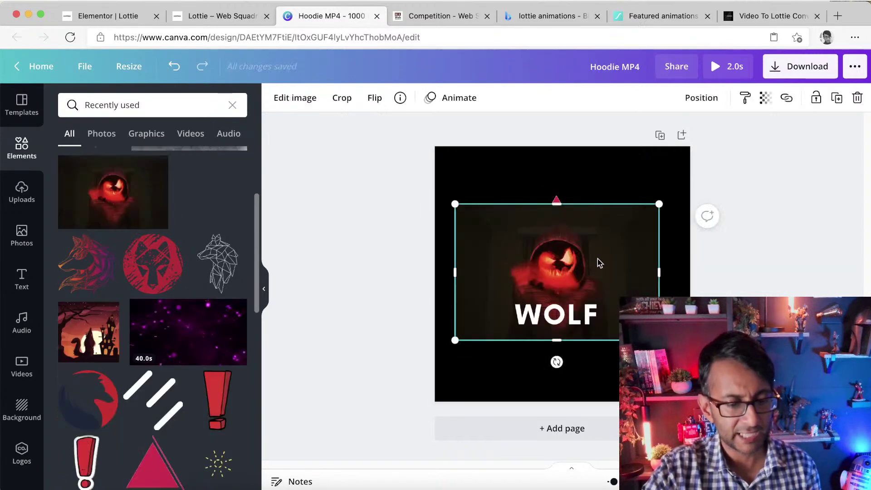
key("Delete")
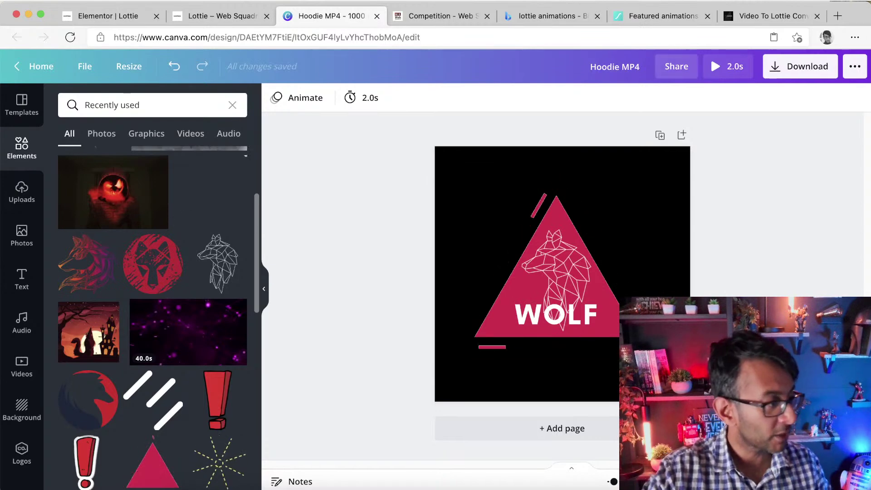
Step: Preview the Happy Halloween scooter and Social 123 animations among the featured LottieFiles, closing each preview
left_click(667, 16)
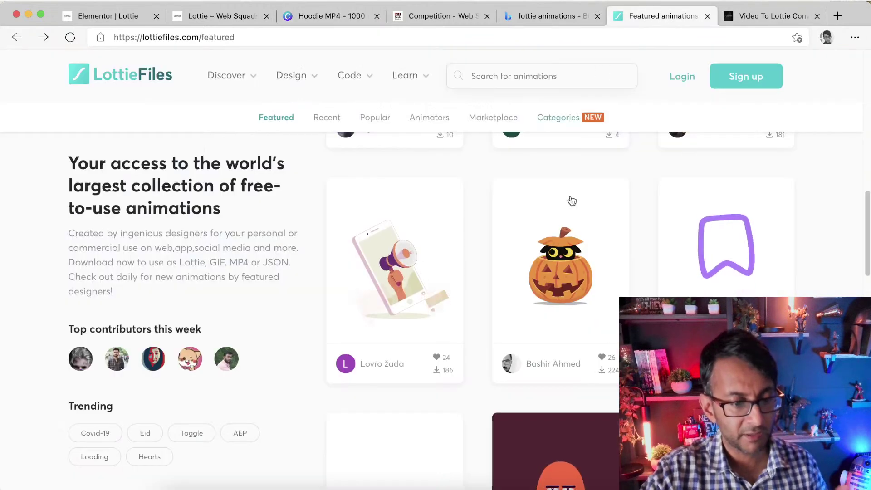
scroll(538, 327, "down", 1)
left_click(537, 393)
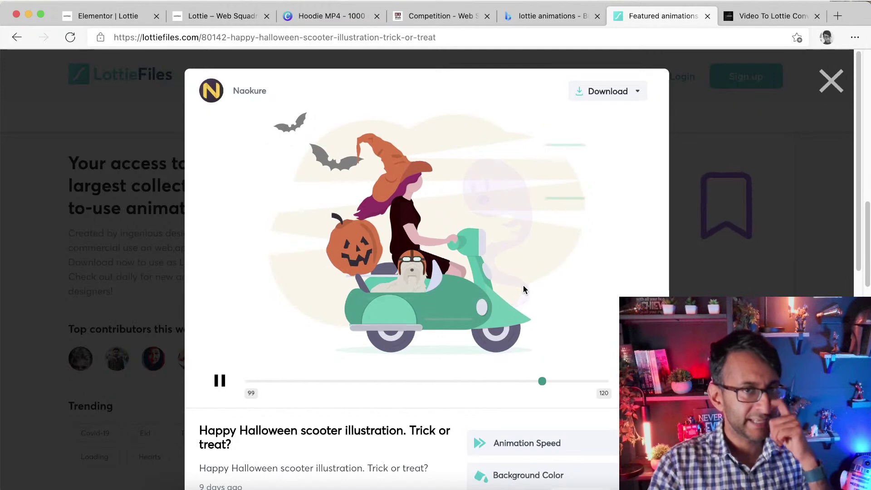
left_click(847, 90)
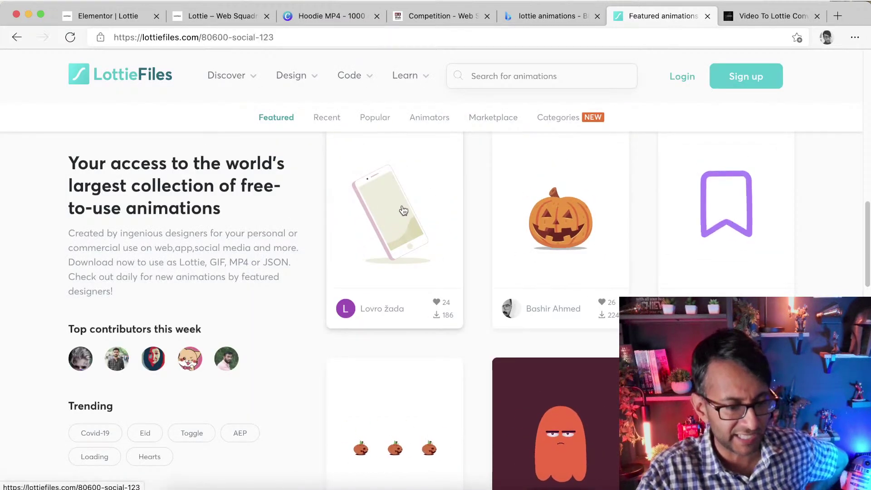
left_click(403, 210)
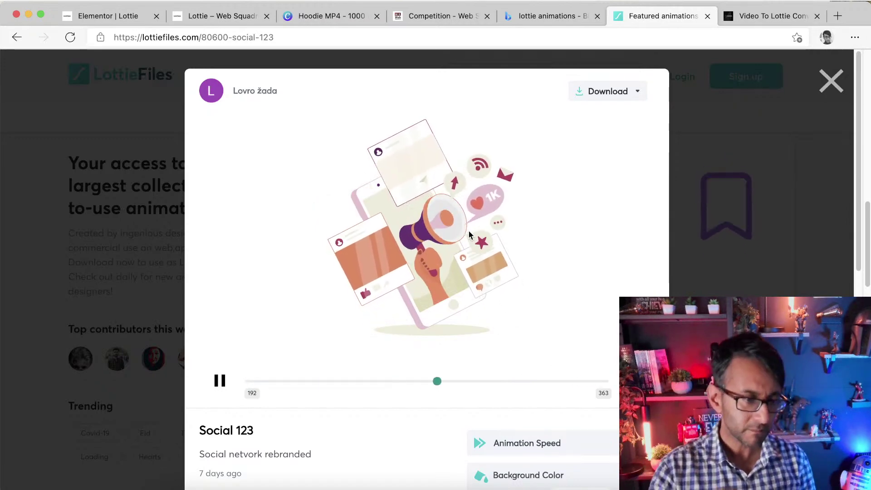
left_click(833, 86)
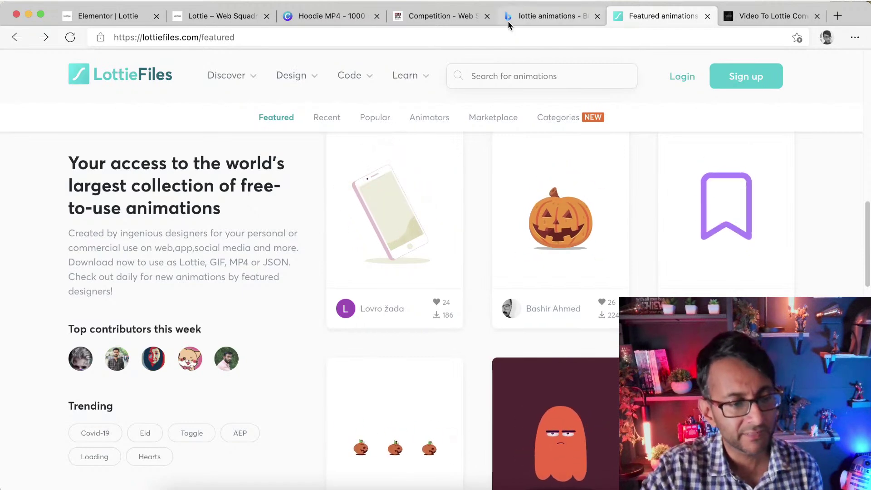
left_click(337, 19)
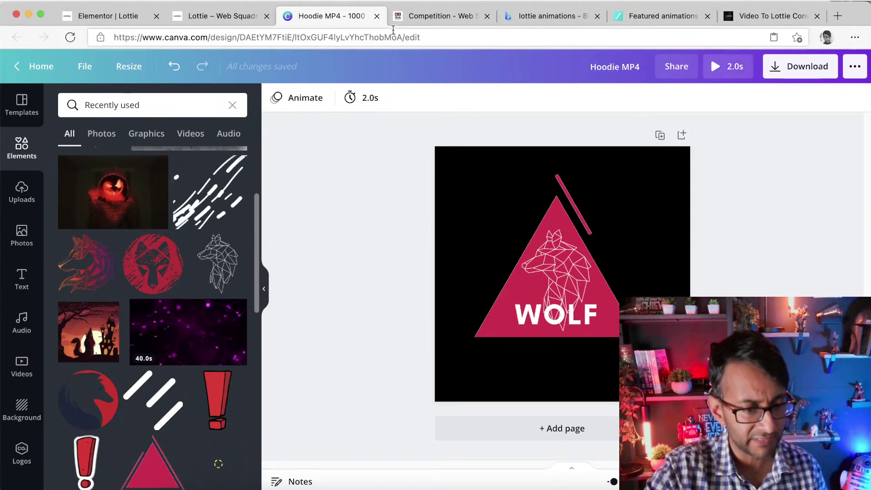
left_click(447, 15)
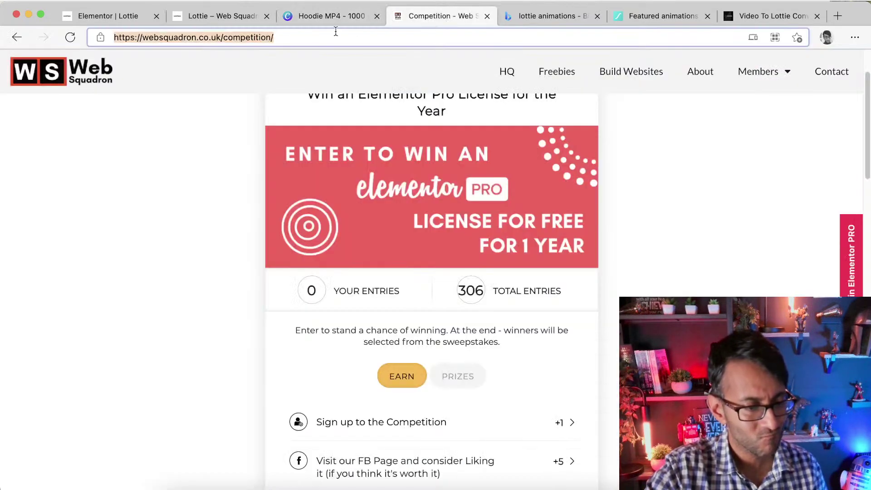
left_click(350, 16)
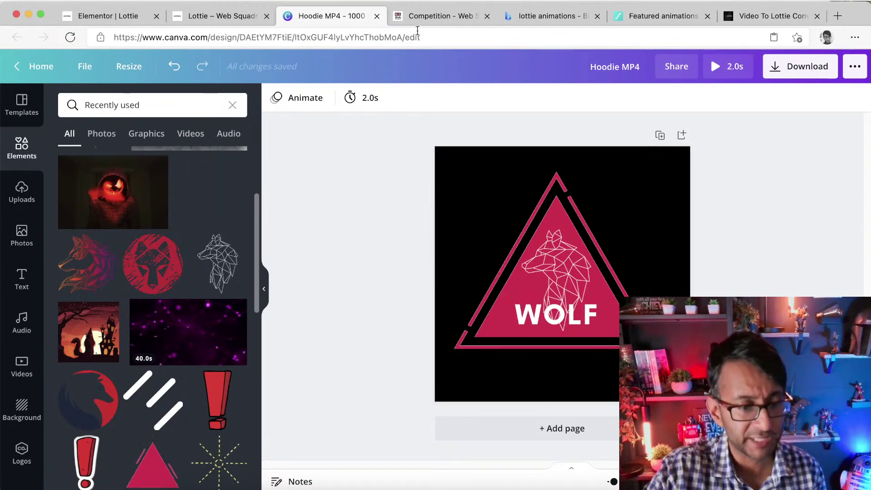
Step: Search Bing for websquadron and open the video result about optimising images for WebP without a plugin
left_click(439, 17)
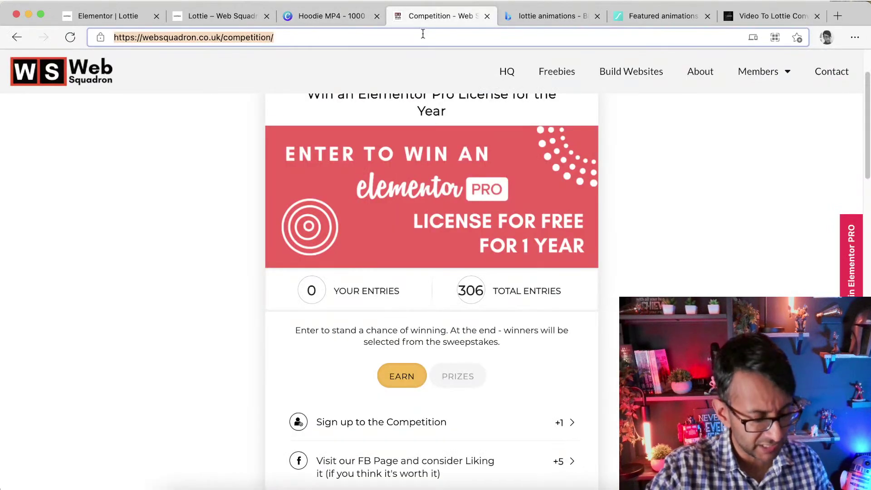
type("websquadron")
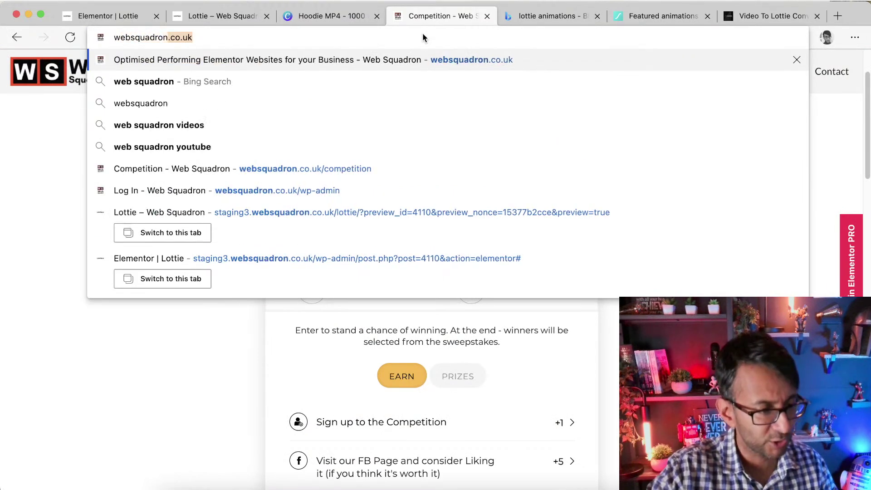
key("Delete")
key("Return")
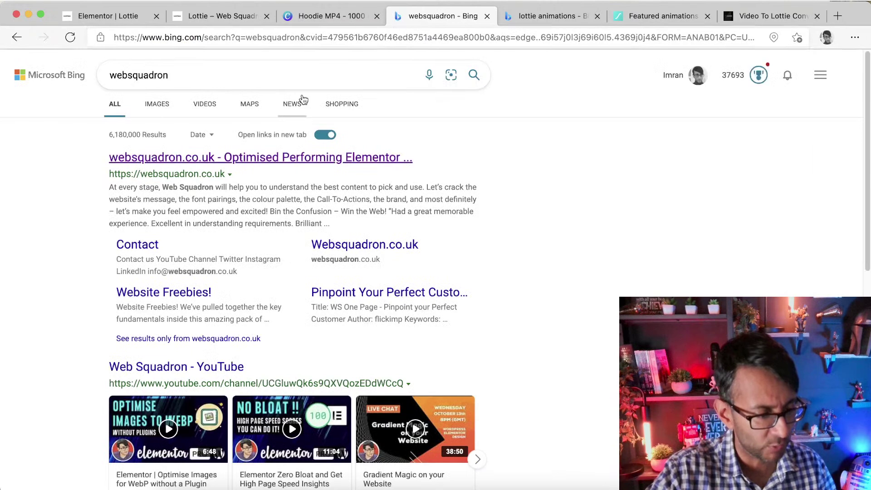
scroll(227, 432, "down", 1)
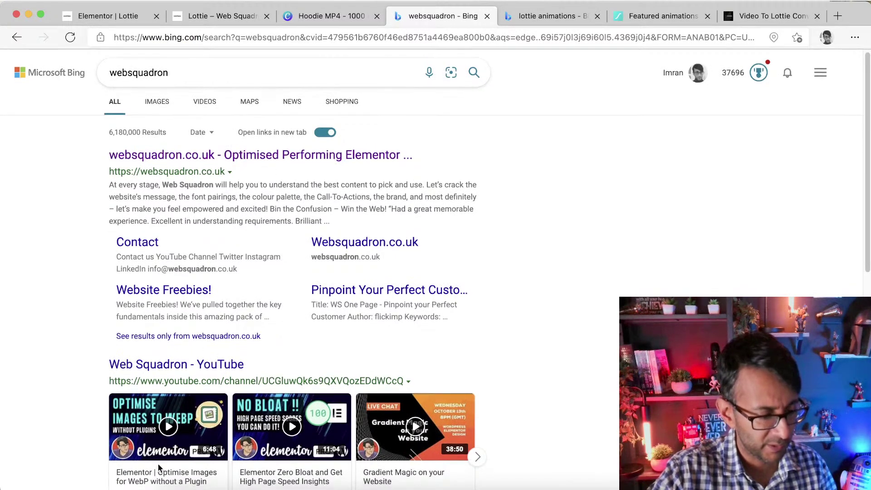
left_click(170, 481)
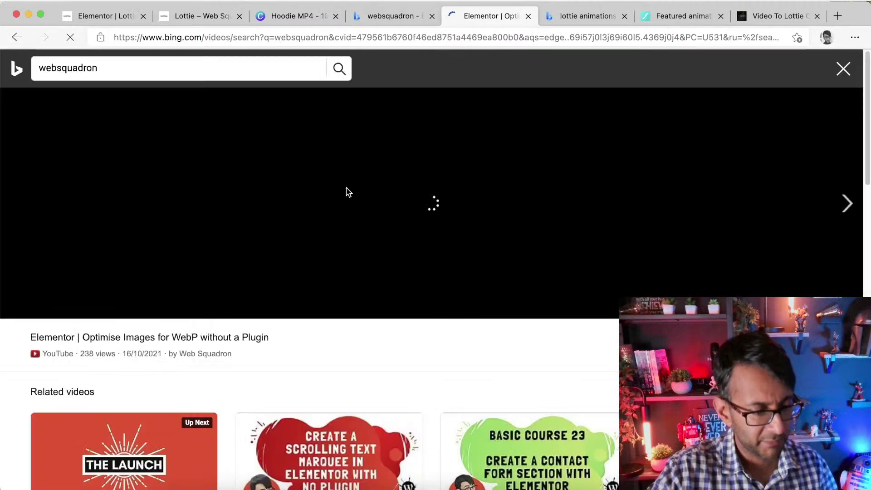
Step: Open the WebP optimisation video on YouTube and go to the Web Squadron channel from it
left_click(139, 339)
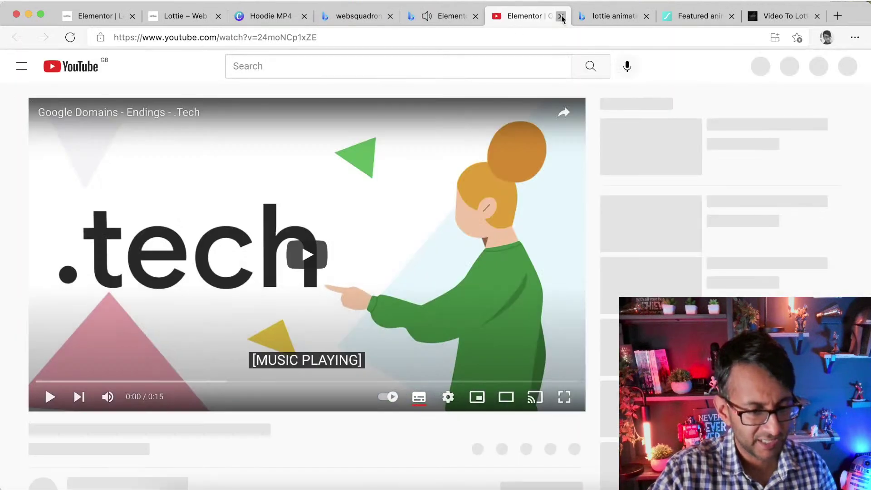
left_click(561, 18)
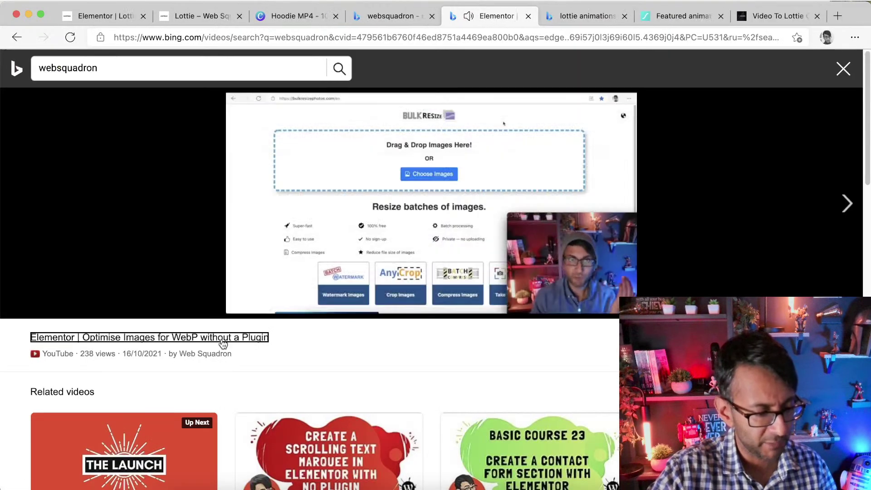
left_click(313, 339)
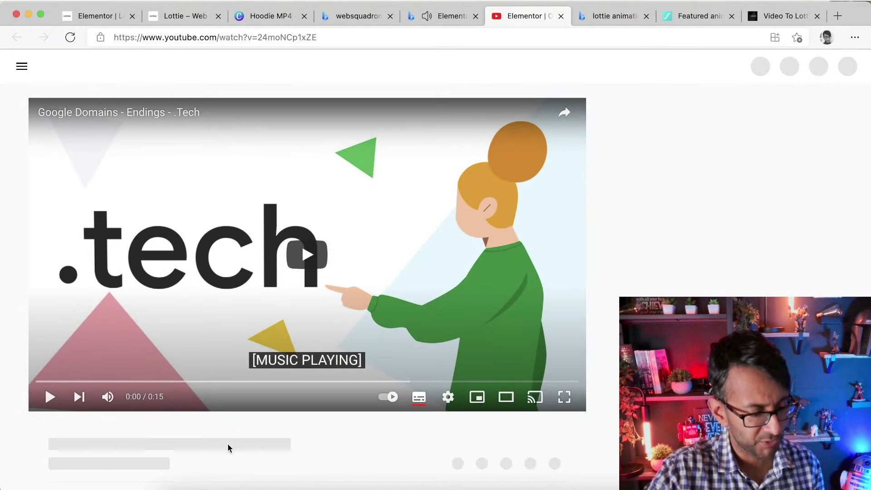
scroll(254, 438, "down", 2)
left_click(93, 436)
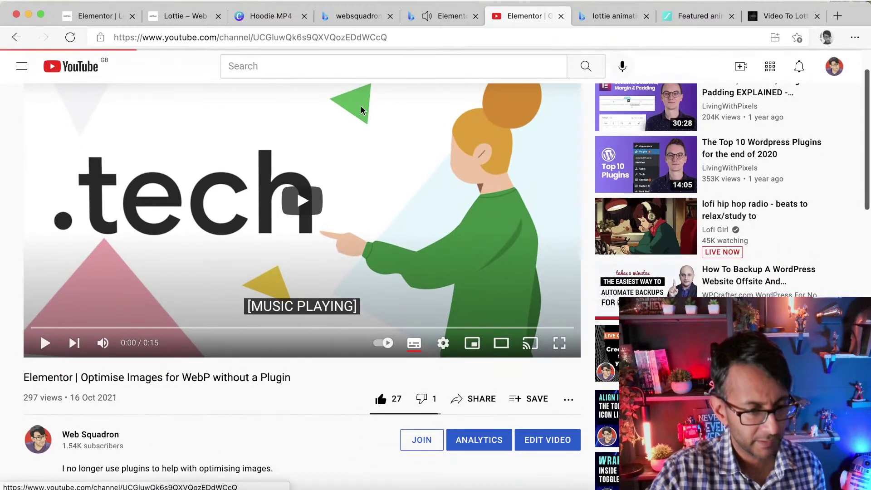
Step: Close the Bing video page and browse the uploaded videos of the Web Squadron YouTube channel
left_click(456, 17)
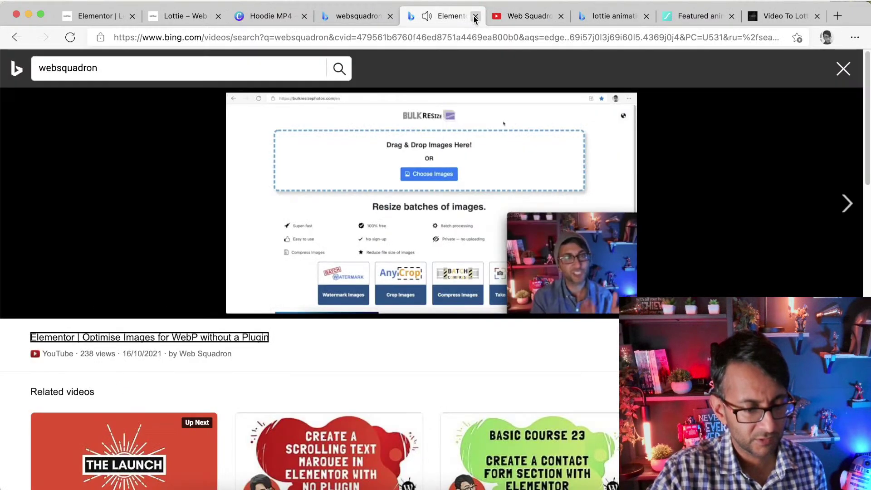
left_click(476, 18)
left_click(268, 276)
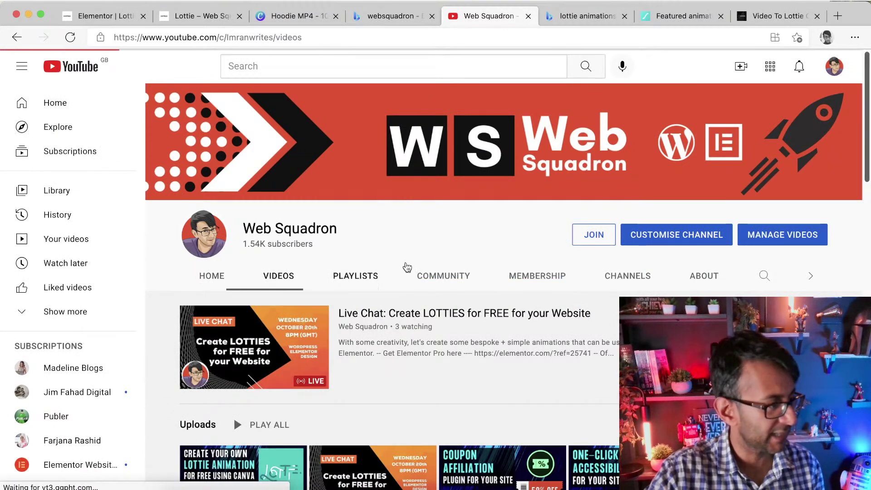
scroll(390, 272, "down", 2)
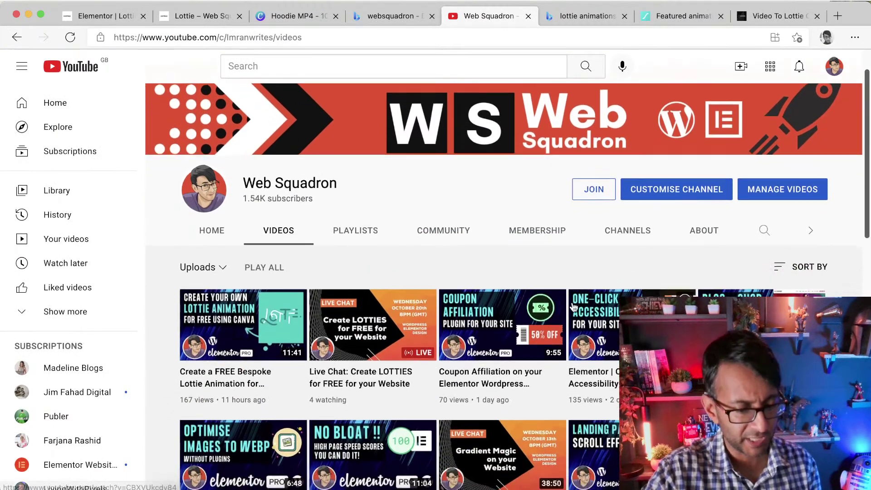
scroll(574, 307, "down", 7)
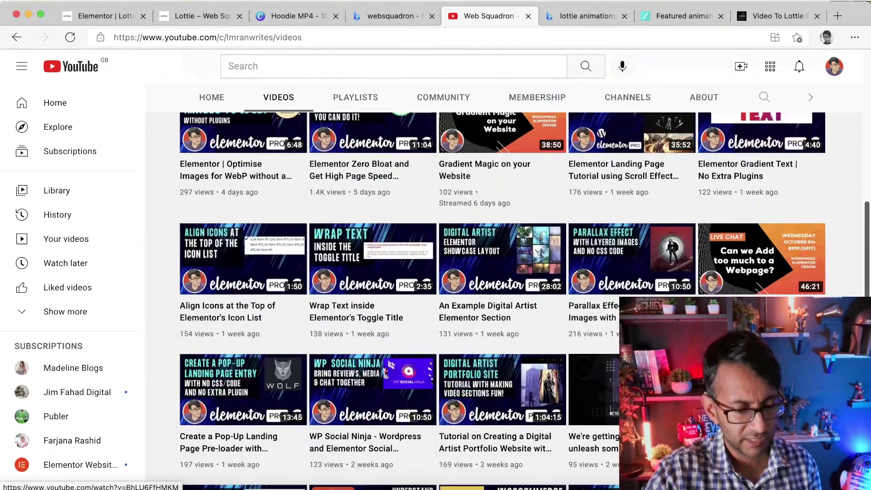
Step: Open the channel's Move Images and Text with Column Hover for FREE video, mute it and skip the ad
scroll(503, 301, "down", 10)
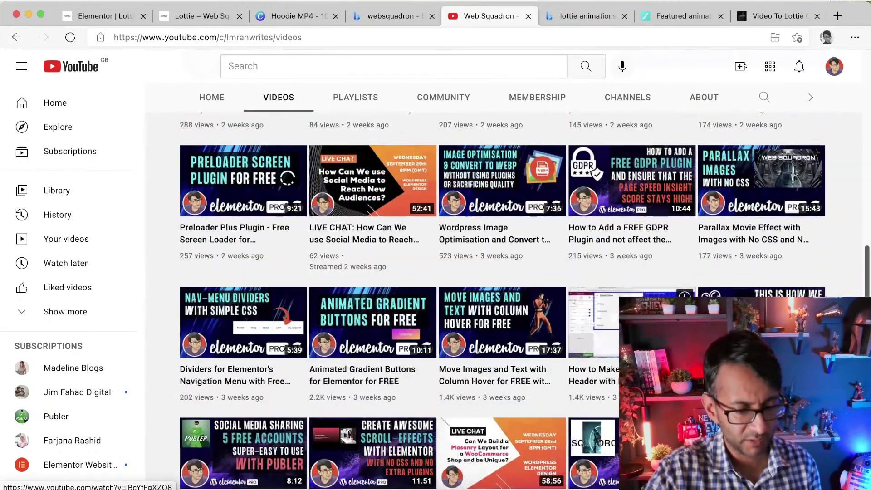
scroll(523, 312, "down", 1)
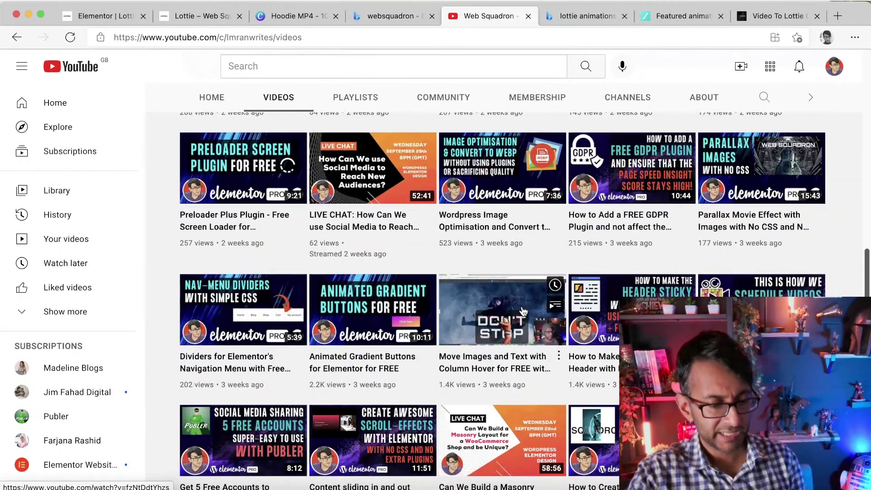
left_click(518, 315)
left_click(320, 42)
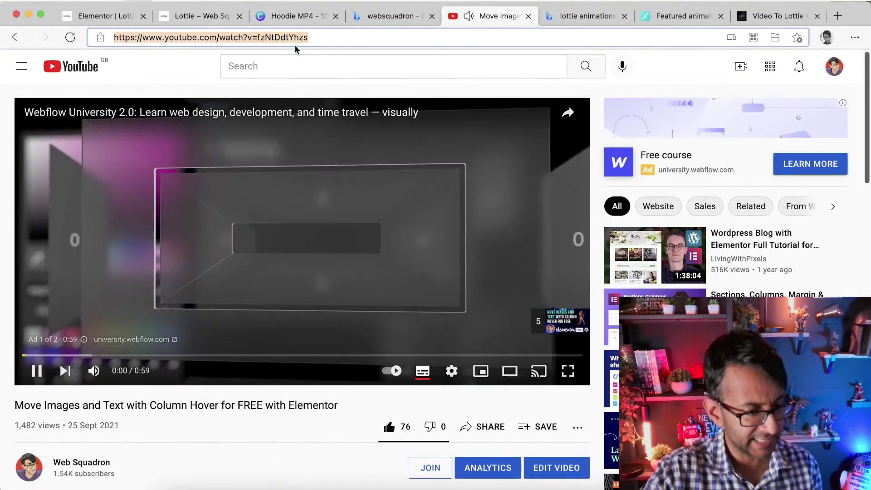
left_click(93, 371)
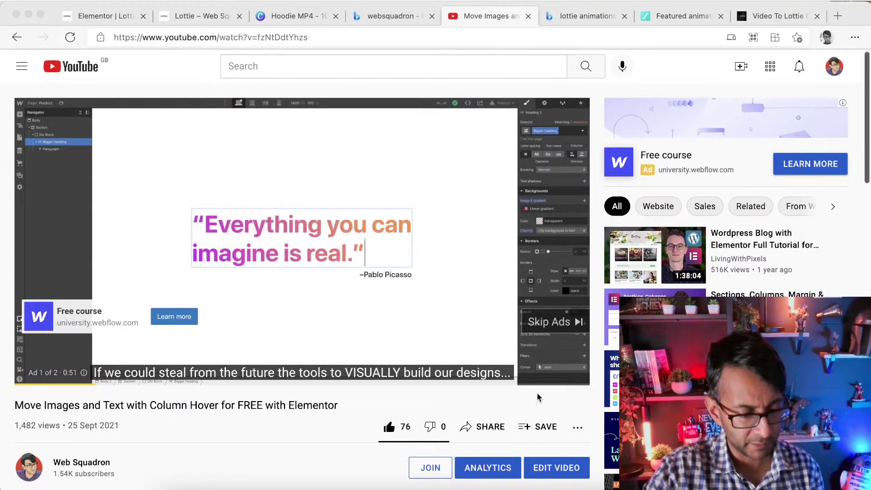
left_click(551, 322)
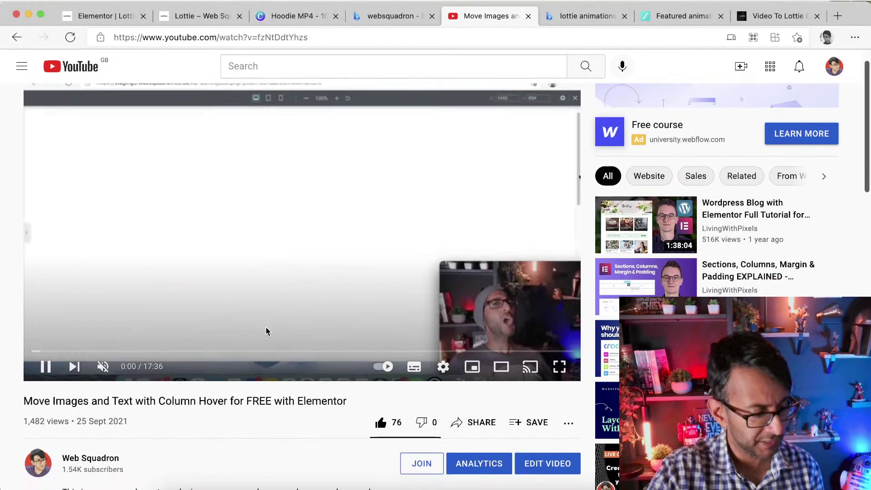
Step: Expand the column hover video's description and examine the full CSS code shared in it
scroll(116, 416, "down", 9)
scroll(110, 214, "up", 3)
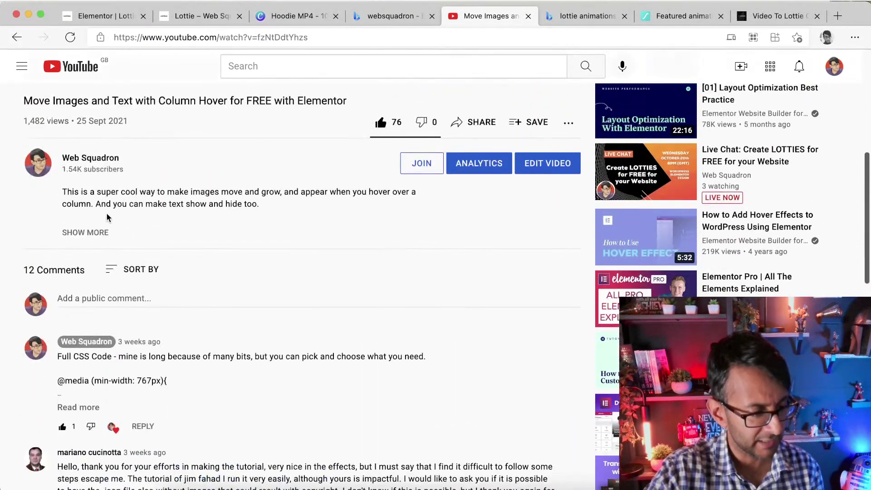
left_click(98, 234)
scroll(218, 351, "down", 3)
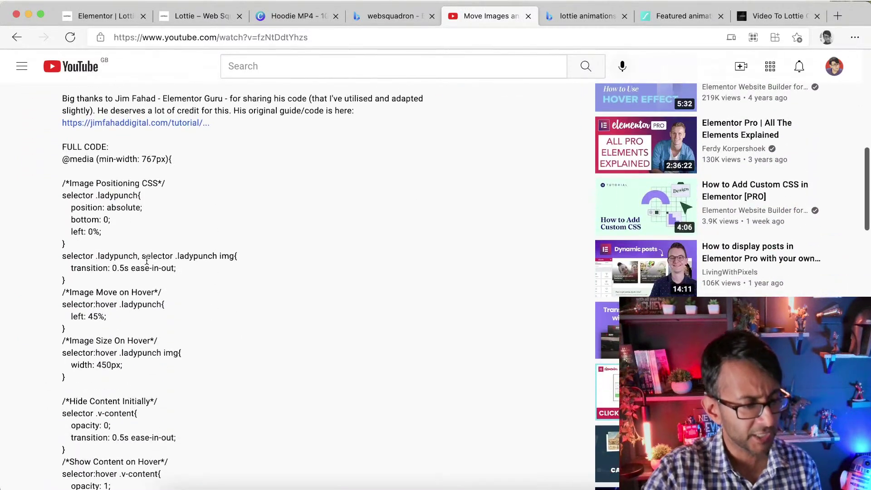
scroll(174, 298, "down", 1)
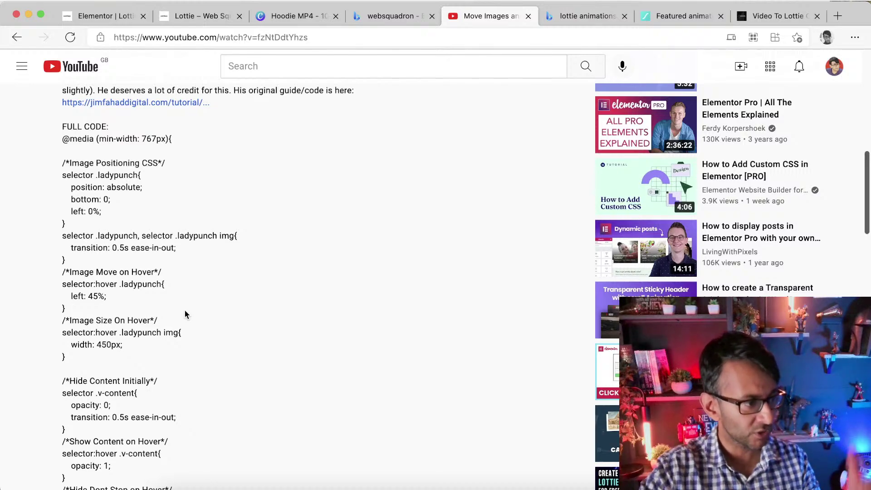
scroll(211, 309, "down", 3)
scroll(327, 228, "up", 12)
scroll(407, 214, "up", 5)
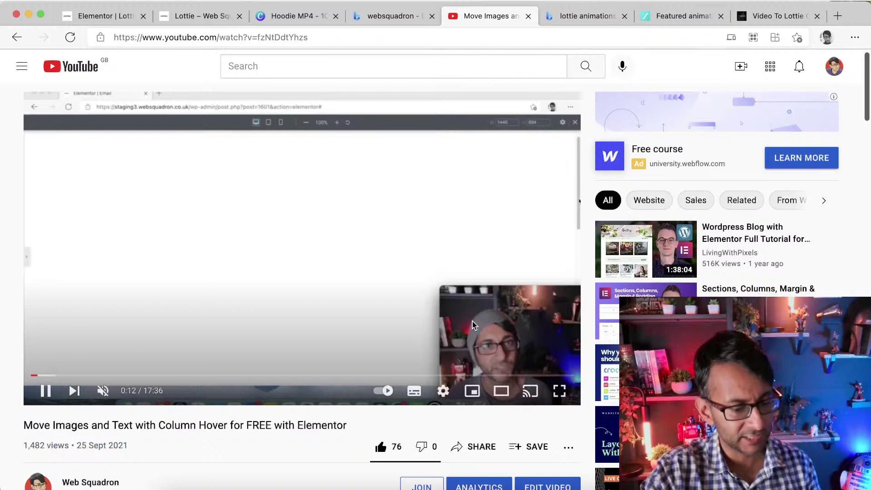
Step: Jump to about 17 minutes in the column hover video and replay the closing demonstration of the effect
left_click(541, 375)
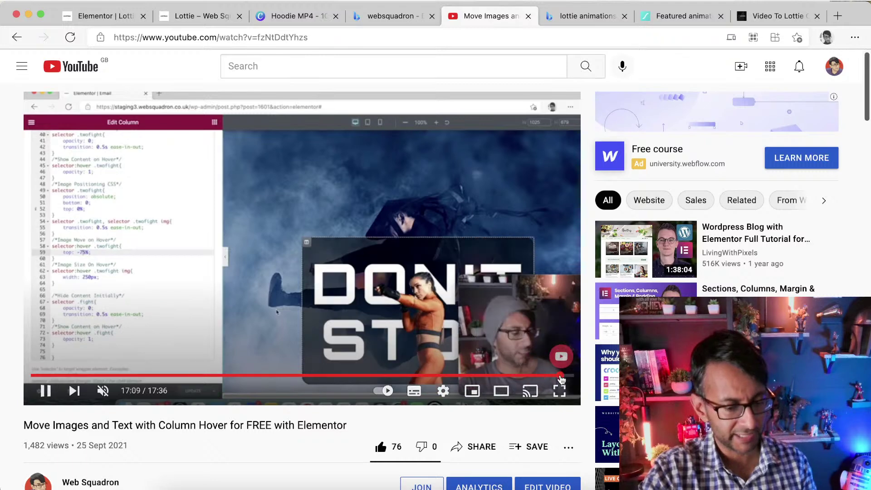
left_click(553, 375)
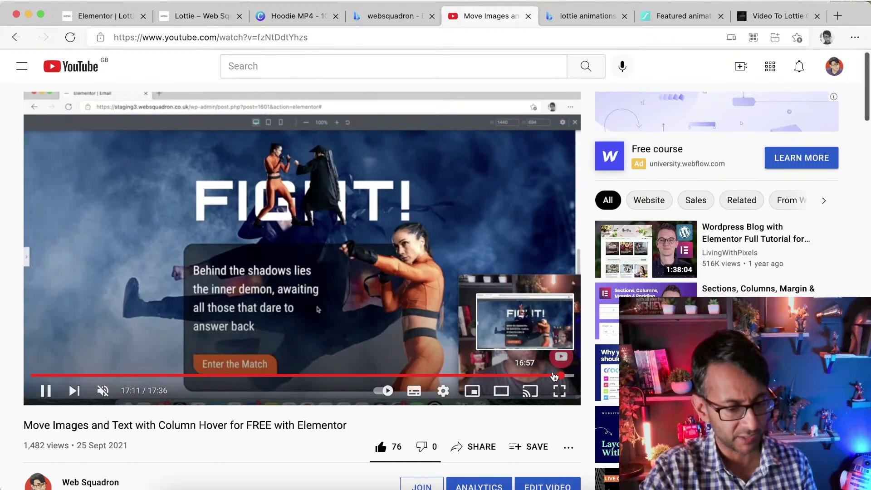
left_click(552, 376)
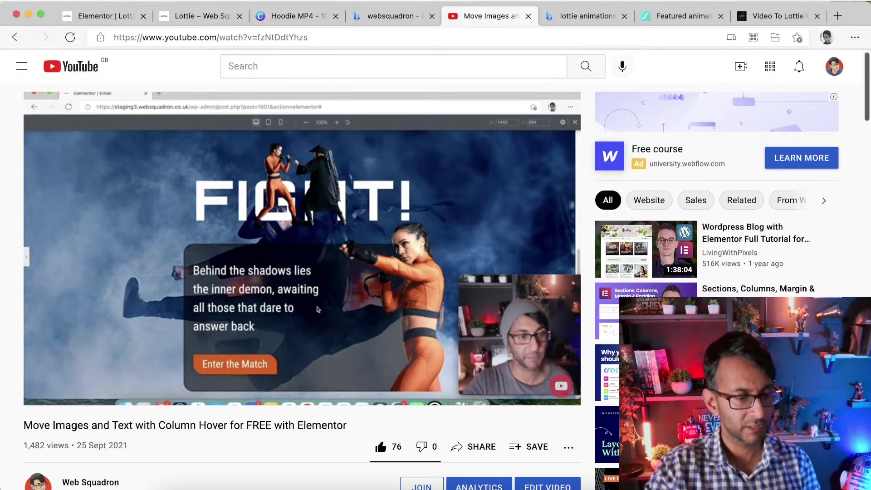
mouse_move(546, 332)
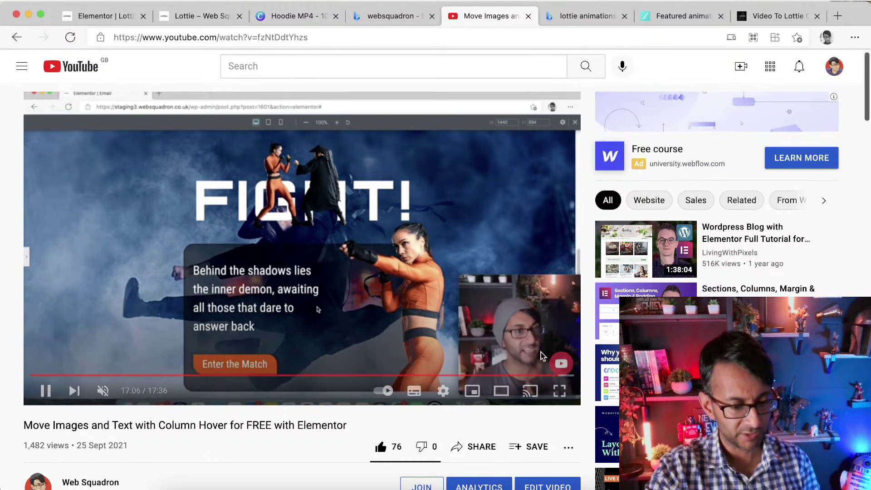
left_click(552, 376)
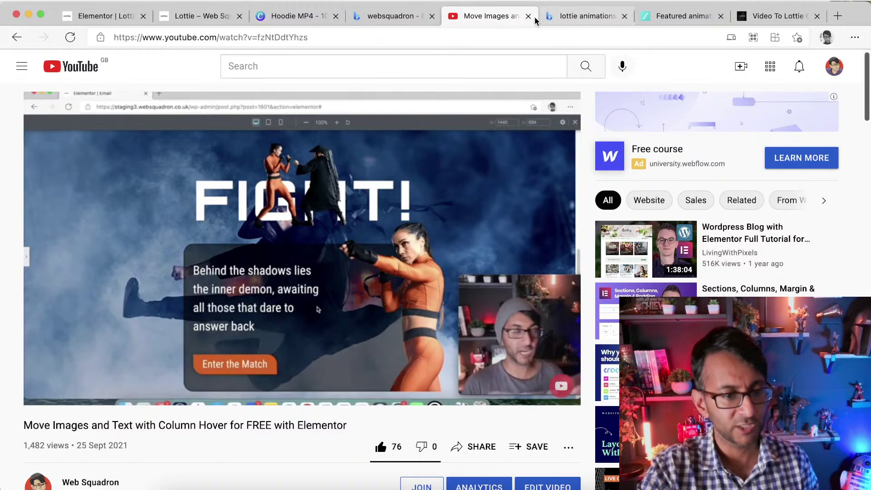
Step: Go to the Web Squadron channel from the column hover video and browse its uploaded videos
left_click(112, 15)
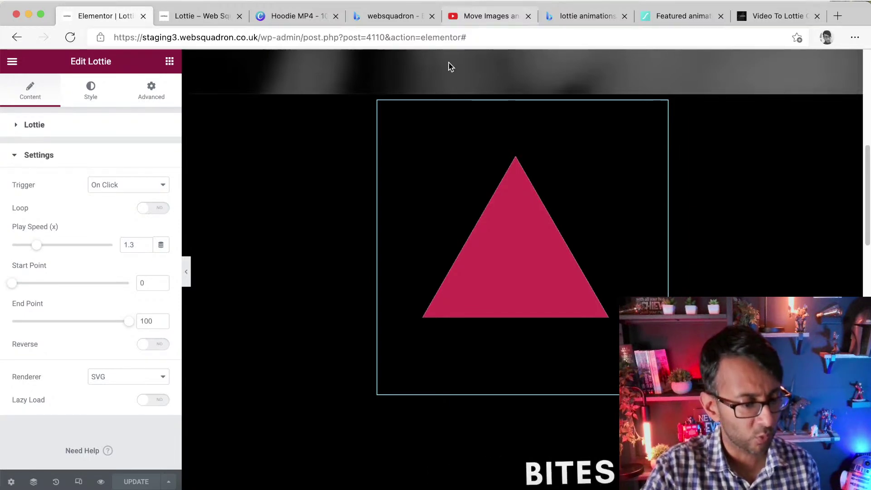
left_click(488, 16)
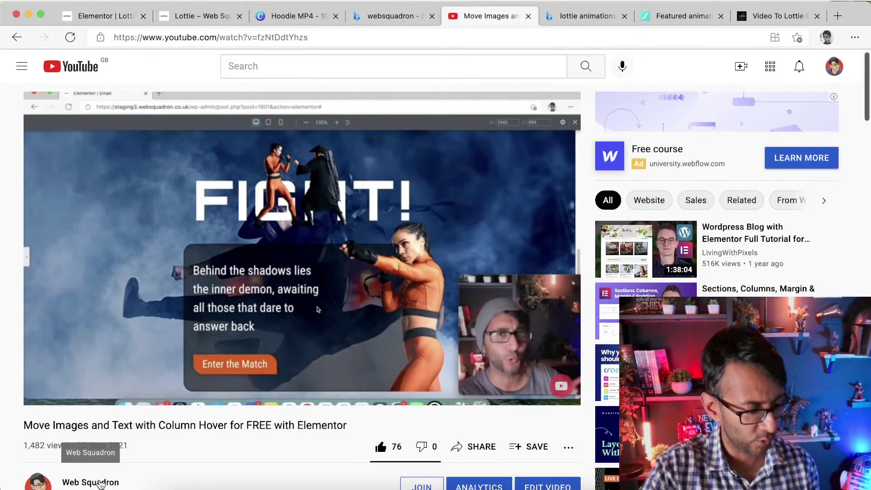
left_click(101, 484)
left_click(286, 278)
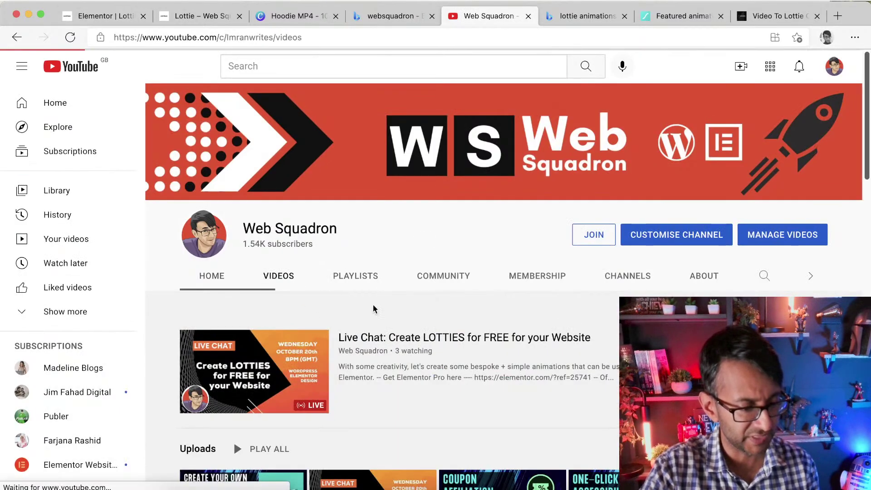
scroll(399, 326, "down", 6)
scroll(257, 315, "up", 5)
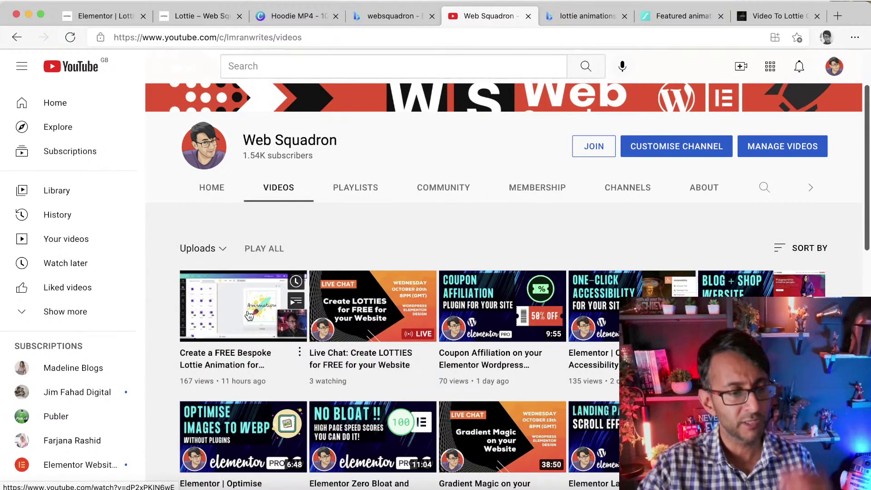
Step: Inspect the wolf graphic's animation in the Canva Hoodie MP4 design and review the encoding options on the Video To Lottie page
left_click(315, 16)
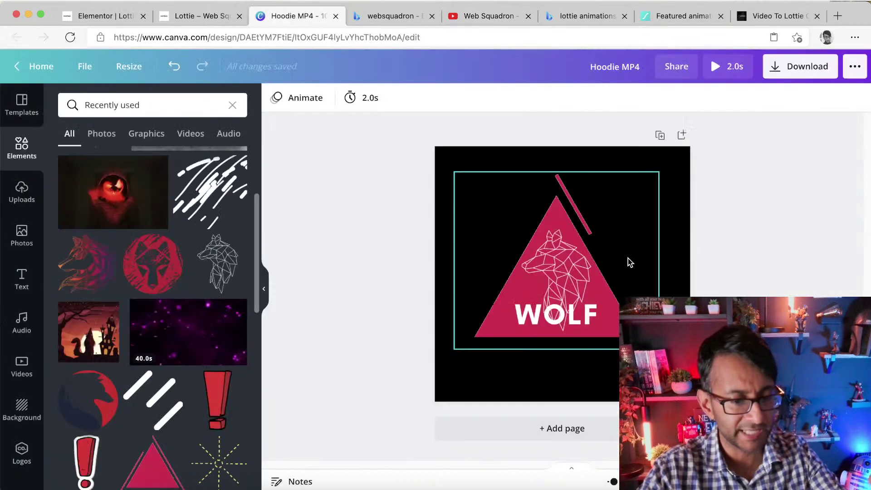
left_click(570, 309)
left_click(573, 295)
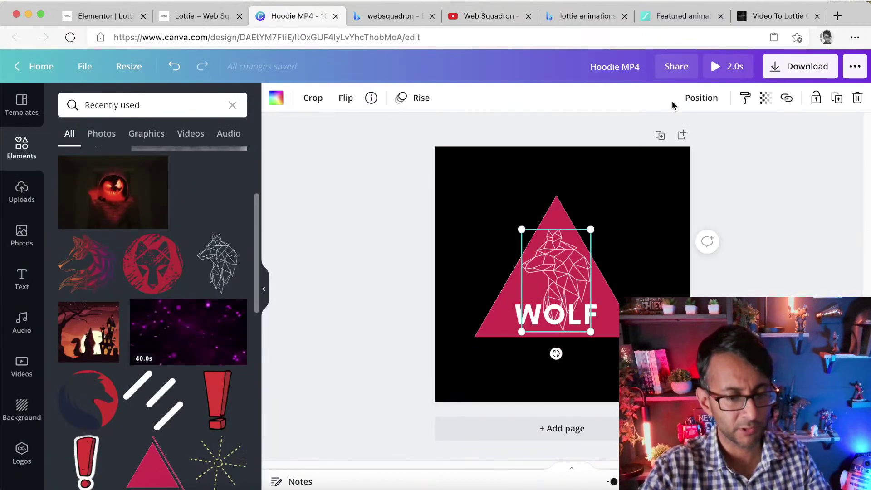
left_click(413, 98)
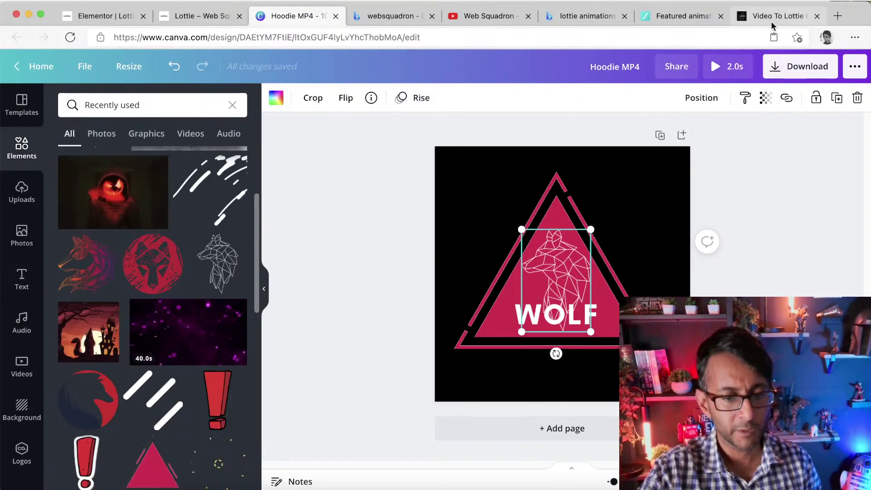
left_click(777, 17)
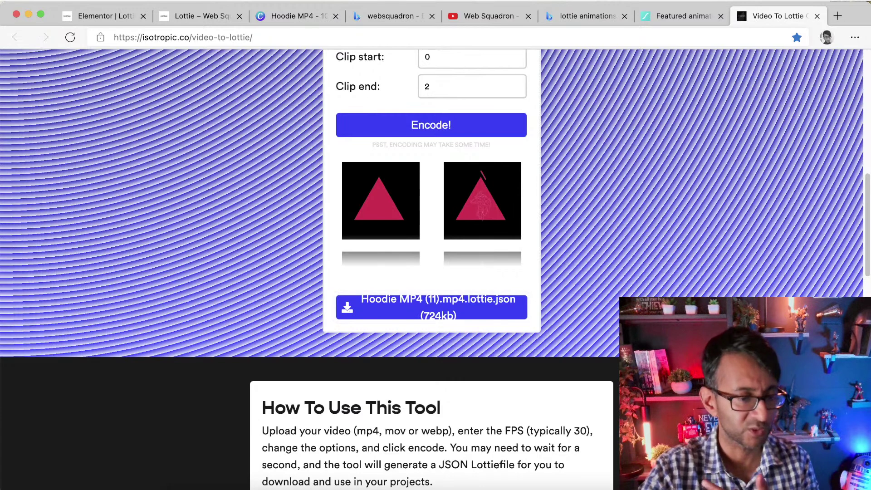
scroll(190, 335, "up", 8)
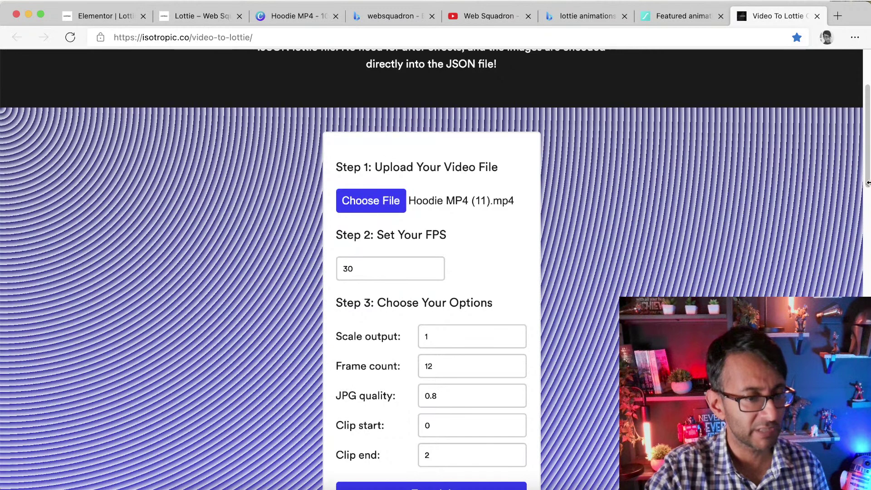
Step: In Elementor, enable Loop and Reverse for the wolf Lottie and set its trigger to Viewport
left_click(123, 18)
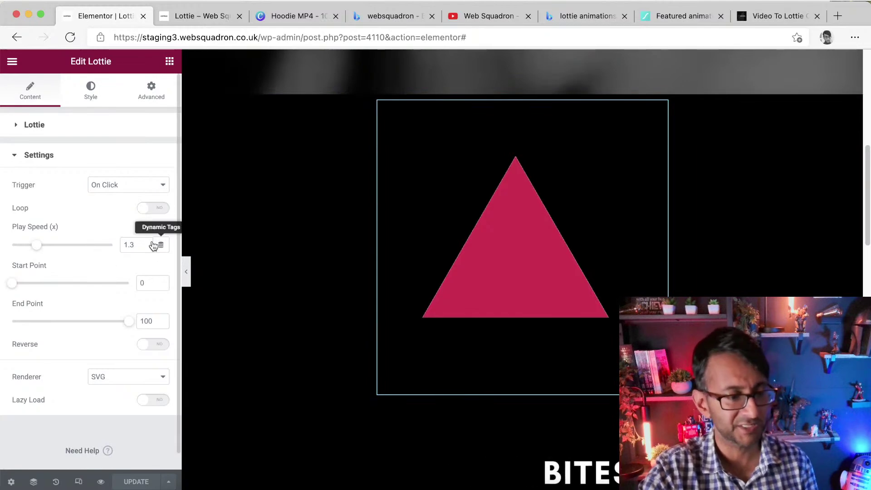
left_click(159, 208)
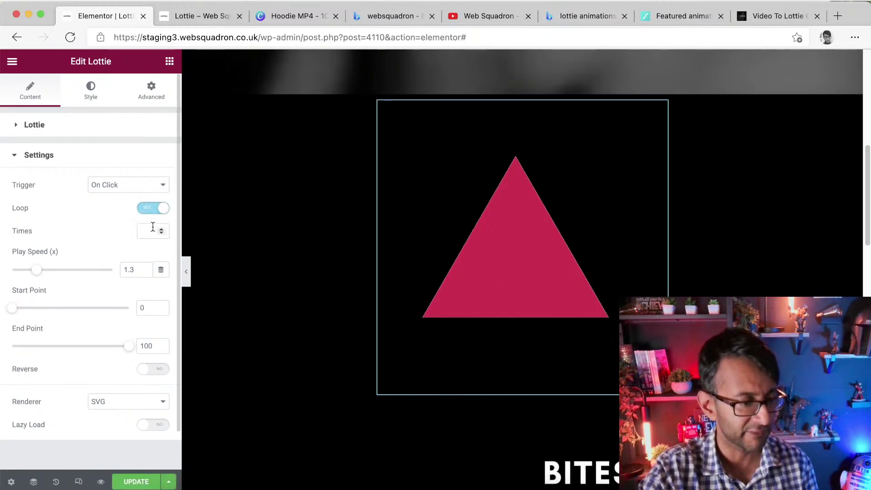
left_click(161, 373)
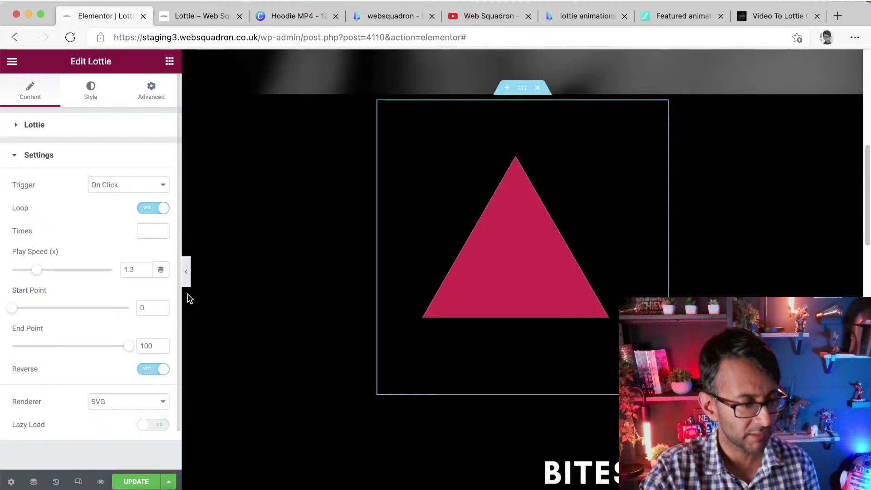
left_click(152, 186)
left_click(141, 203)
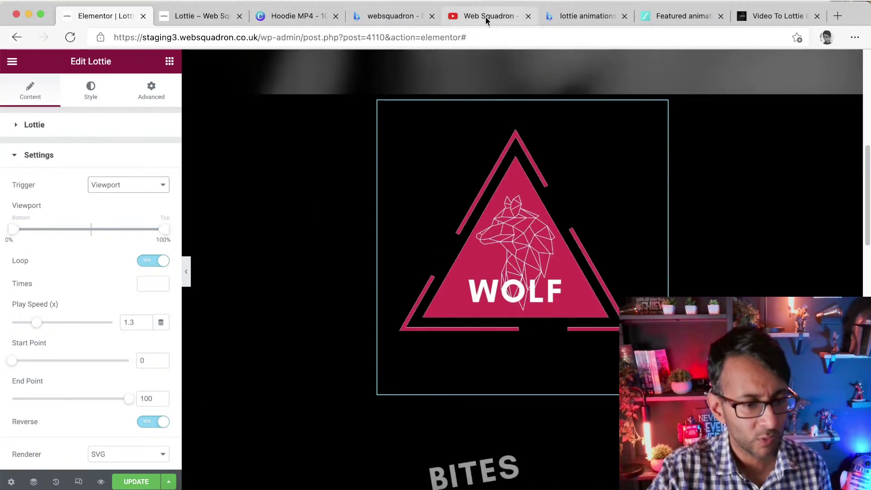
Step: Replace the Bing websquadron search page with the vida-training.com website
left_click(404, 15)
left_click(354, 39)
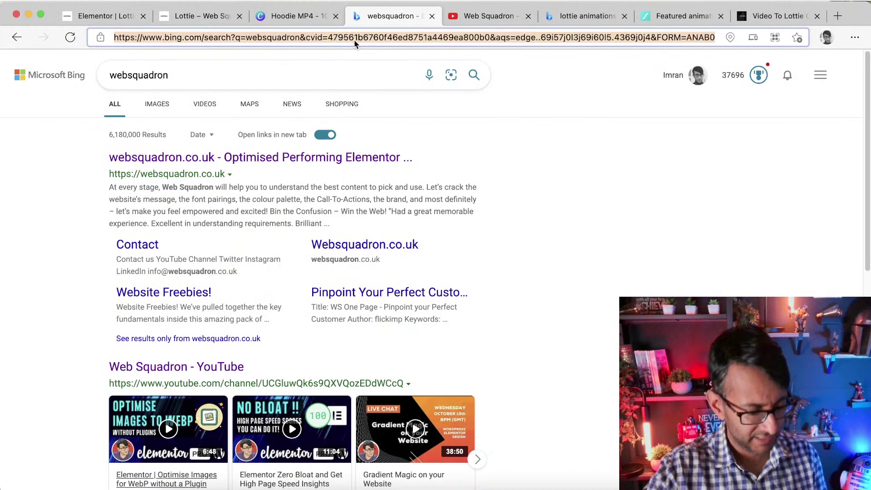
type("vida-trao")
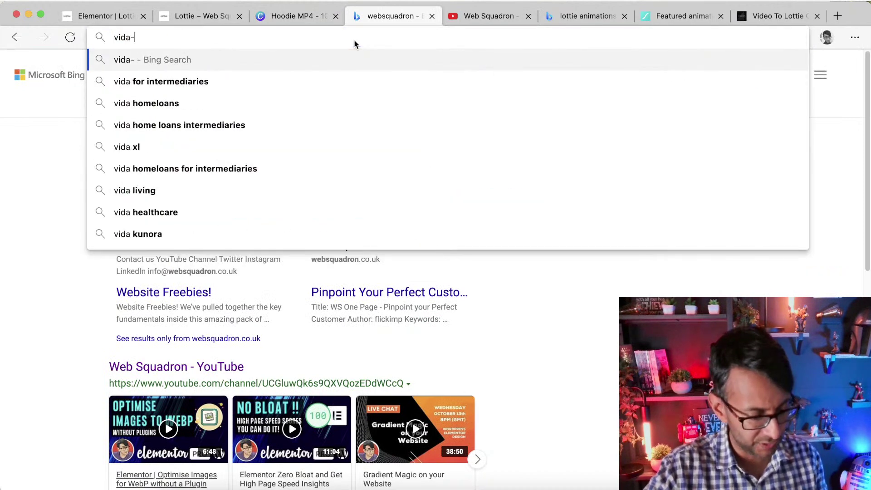
key("BackSpace")
type("ining.com")
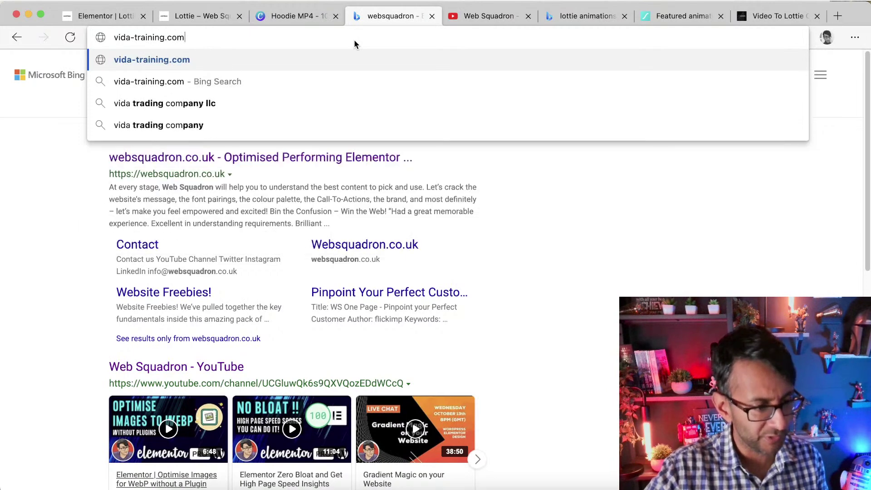
key("Return")
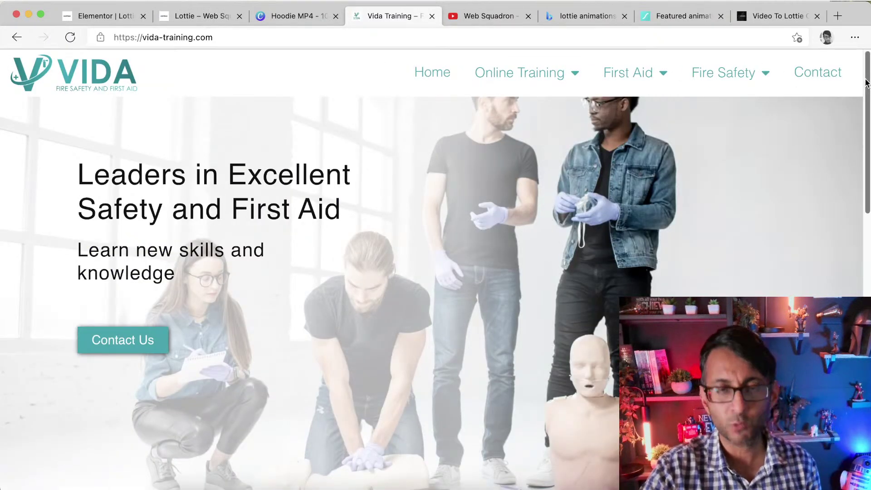
Step: View the Vida Training homepage and open its Paediatric First Aid online training page to look it over
left_click_drag(867, 83, 869, 28)
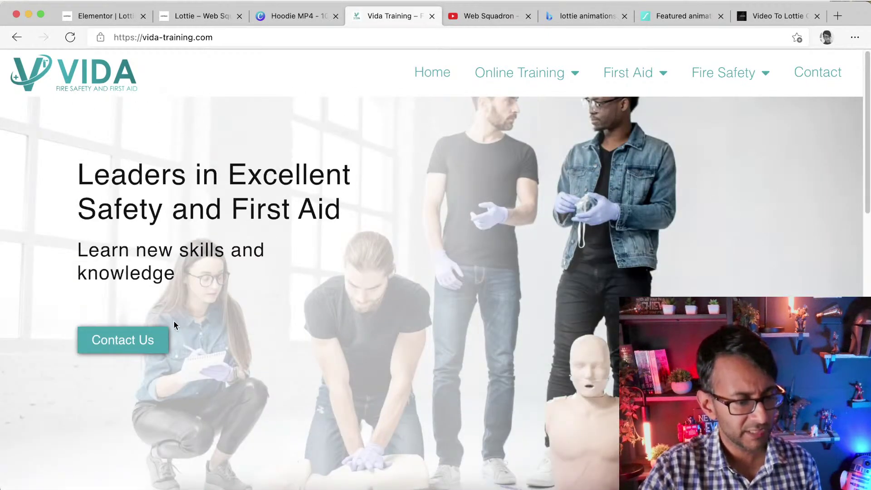
mouse_move(535, 77)
mouse_move(604, 78)
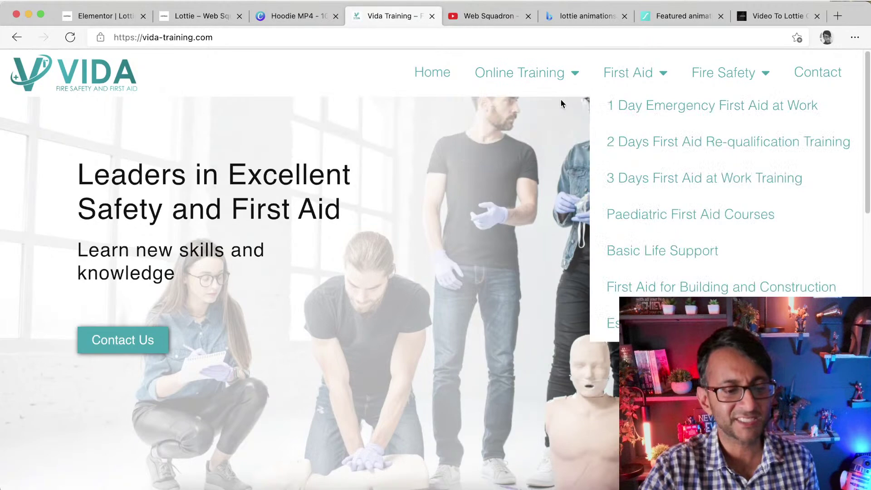
left_click(529, 108)
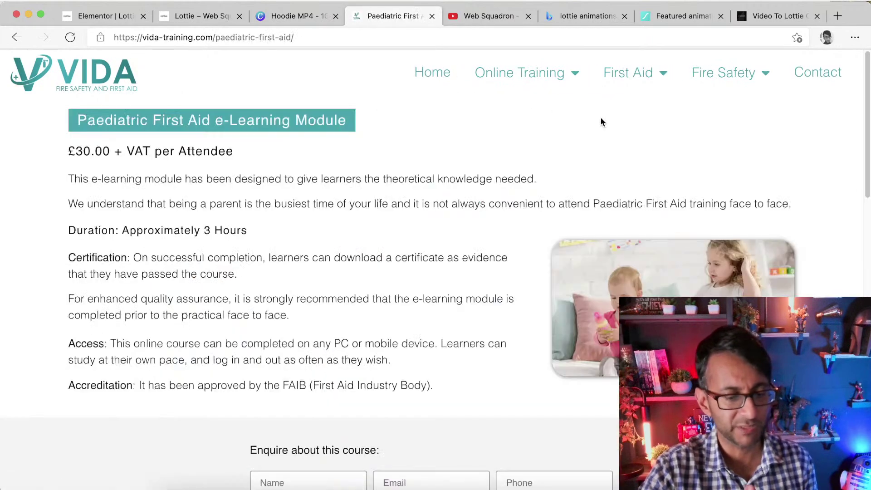
mouse_move(869, 138)
left_mouse_down()
mouse_move(870, 249)
mouse_move(870, 136)
left_mouse_up()
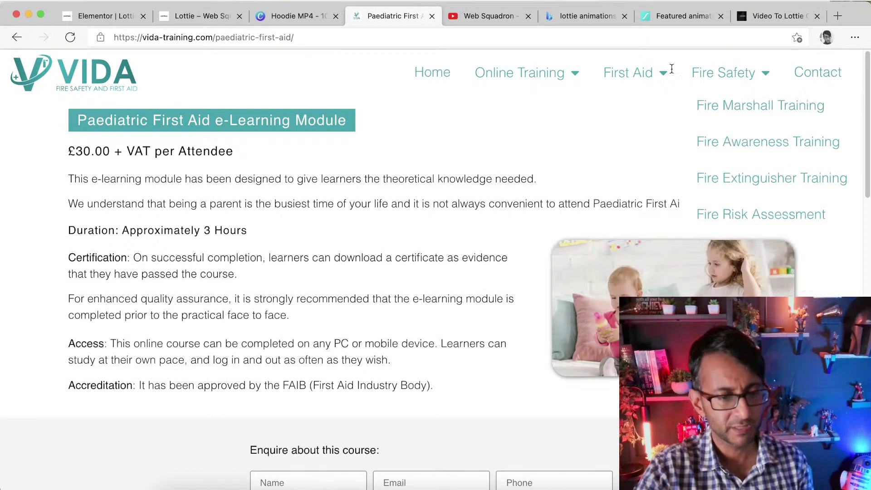
Step: Close the Vida Training page and return to the Hoodie MP4 design in Canva
left_click(432, 16)
left_click(116, 15)
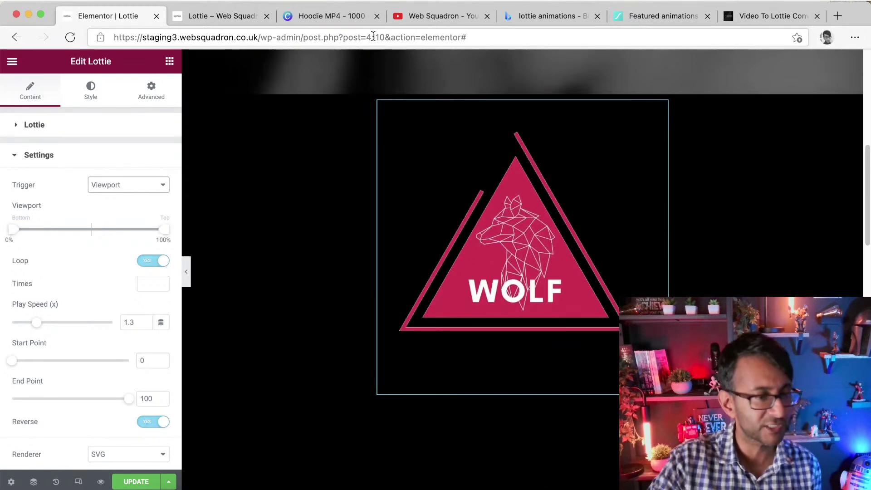
left_click(326, 20)
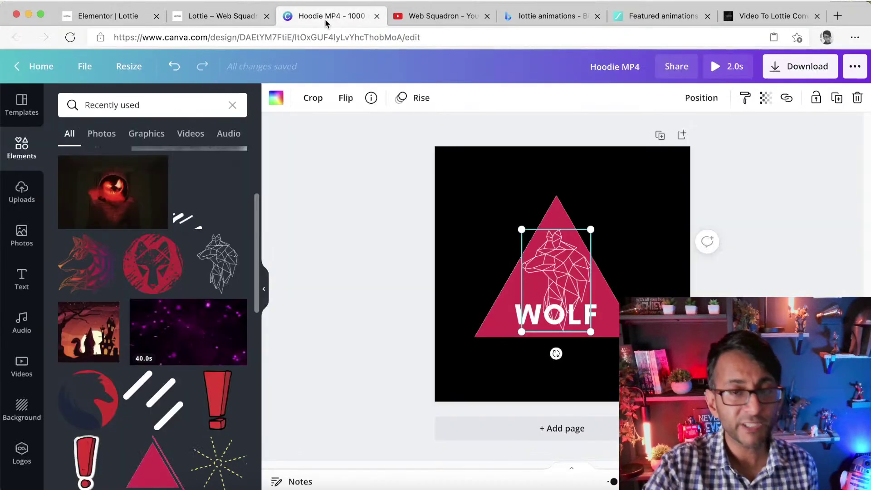
Step: Remove the black background from the wolf design's page
left_click(467, 176)
left_click(471, 156)
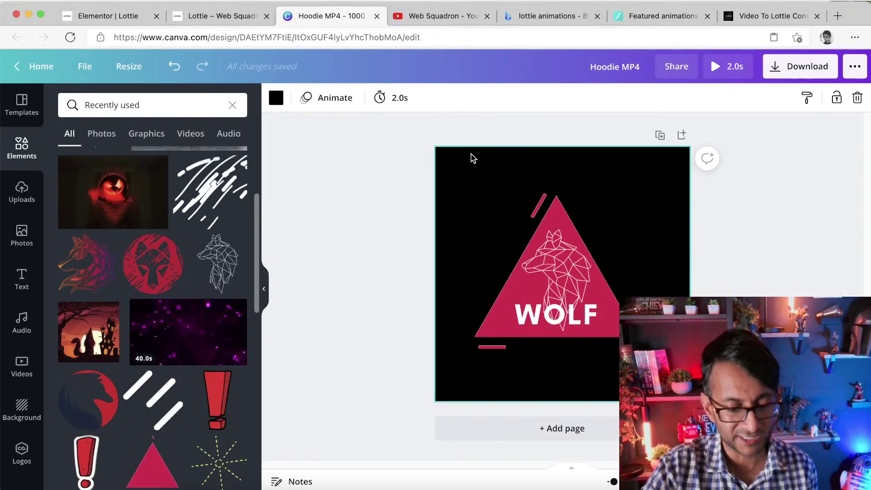
key("Delete")
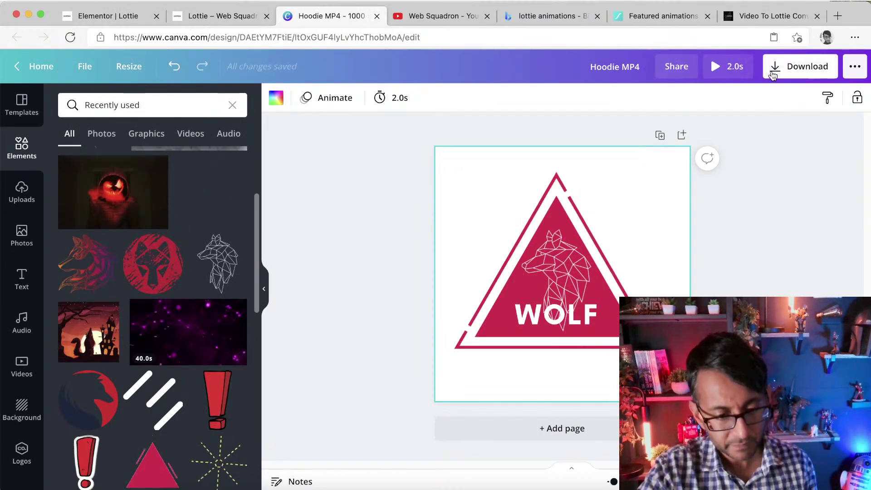
left_click(790, 67)
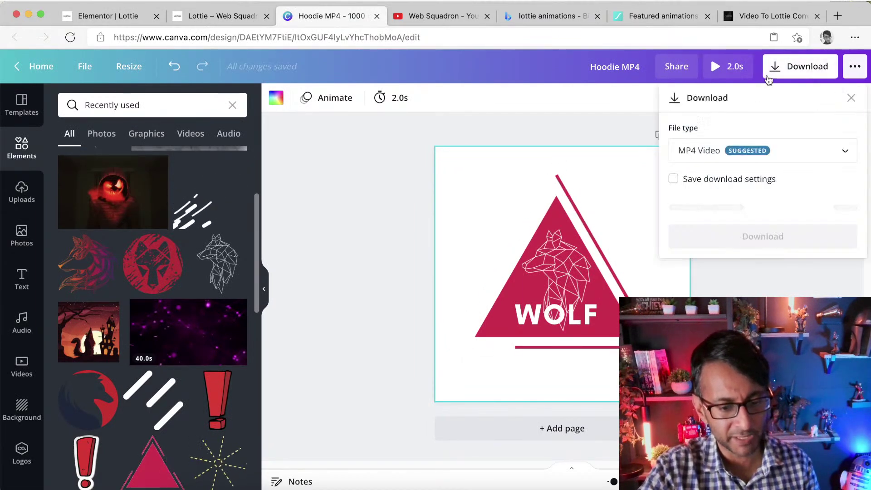
left_click(749, 155)
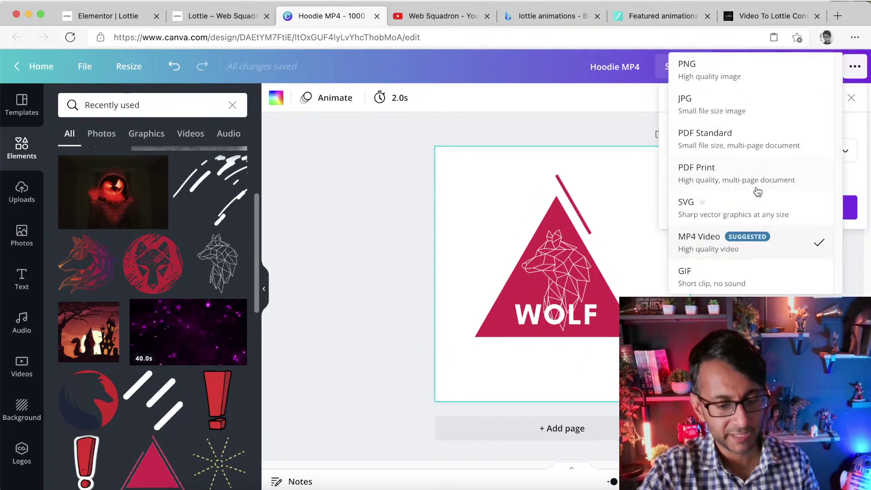
left_click(733, 77)
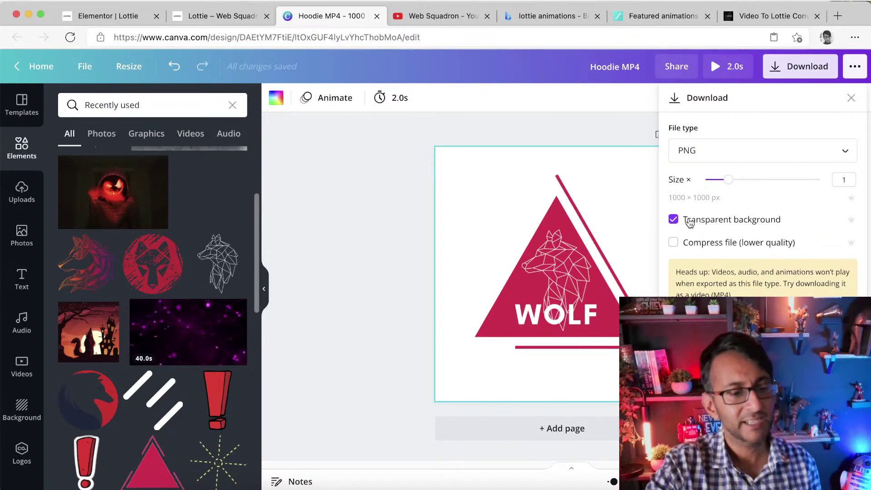
left_click(382, 199)
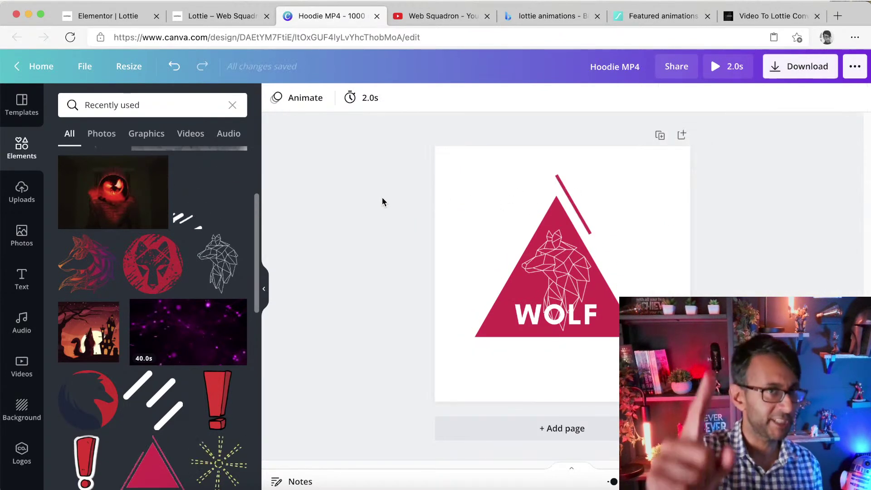
Step: Download the wolf design as a PNG with a transparent background
left_click(783, 80)
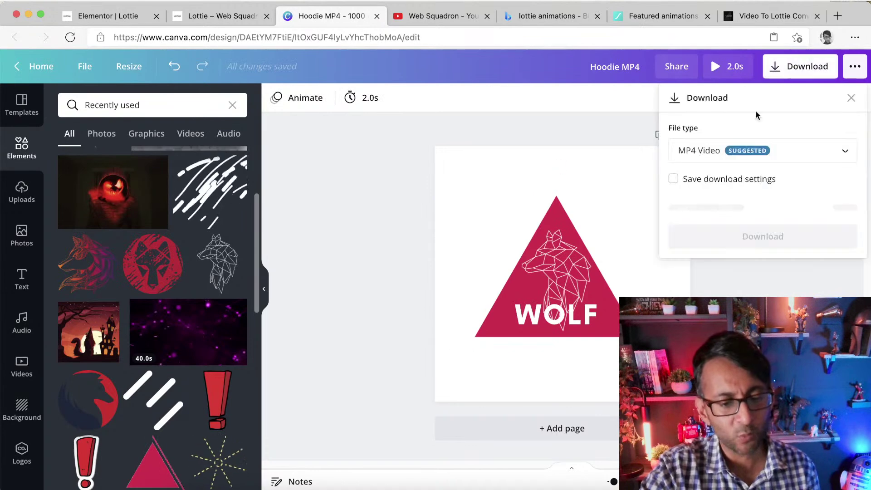
left_click(701, 152)
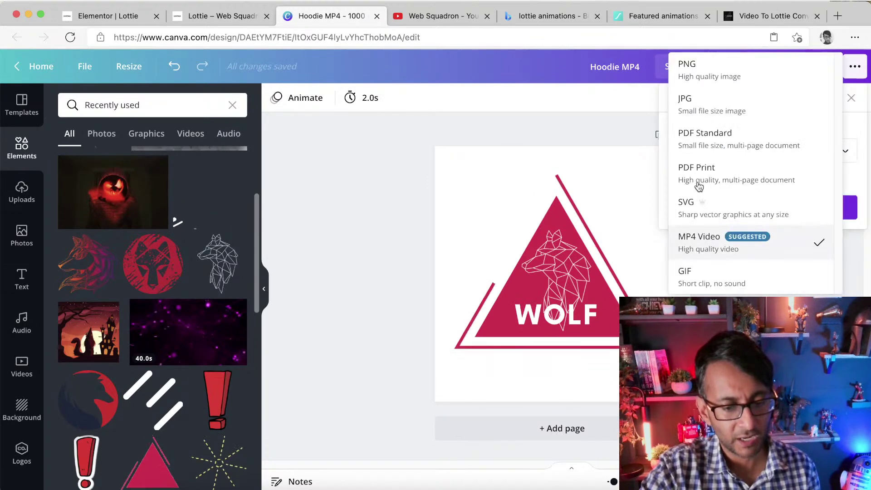
left_click(711, 76)
left_click(675, 219)
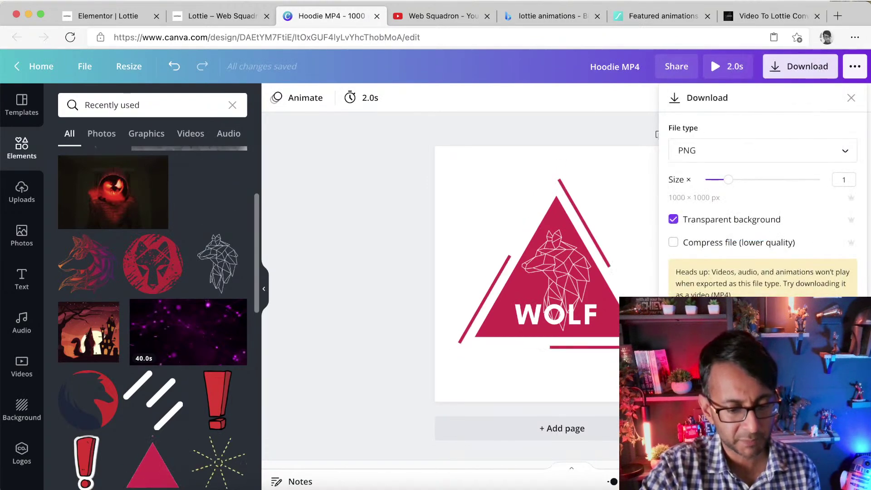
left_click(763, 340)
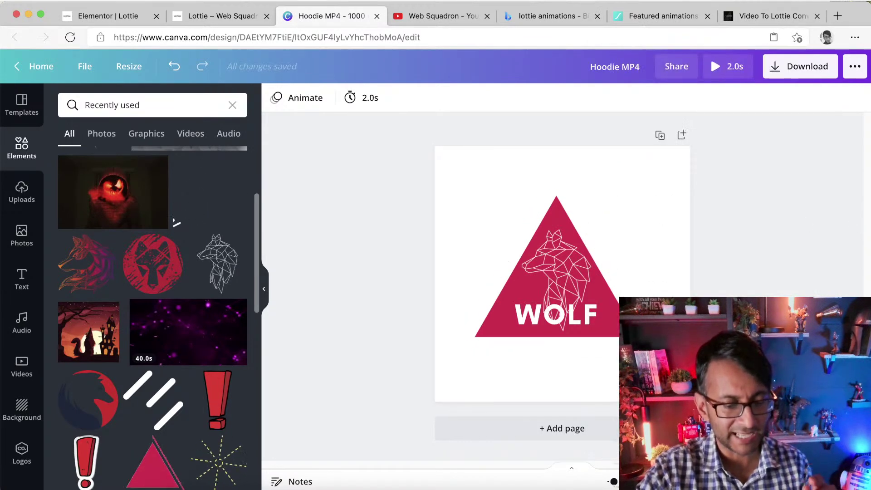
Step: Open the downloaded Hoodie MP4.png from the Downloads folder to inspect its transparency, and close the preview
left_click(677, 475)
left_click(715, 124)
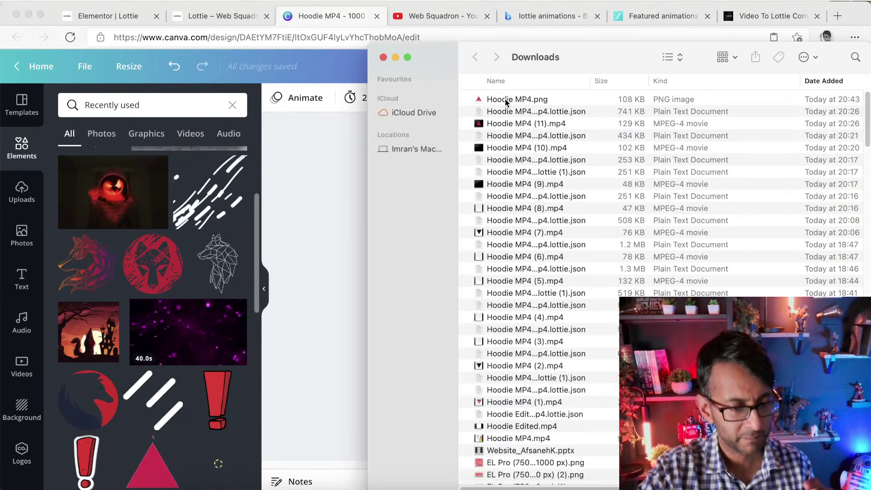
double_click(507, 98)
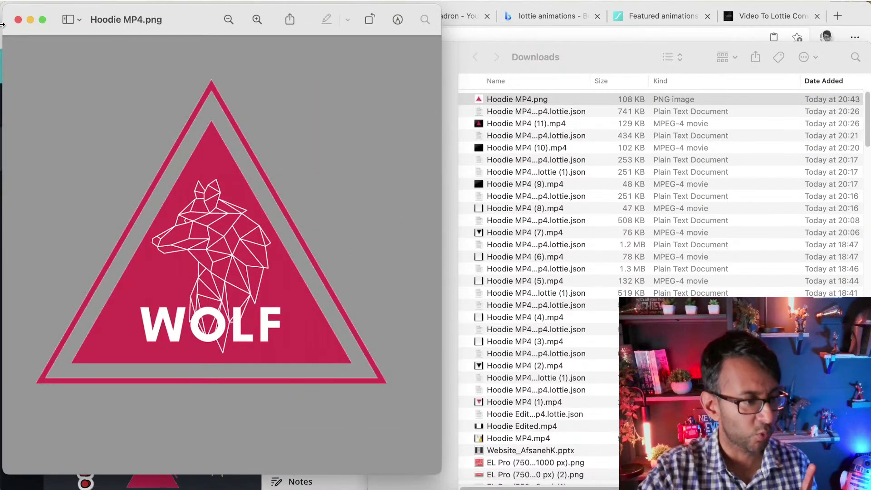
left_click(22, 18)
left_click(310, 174)
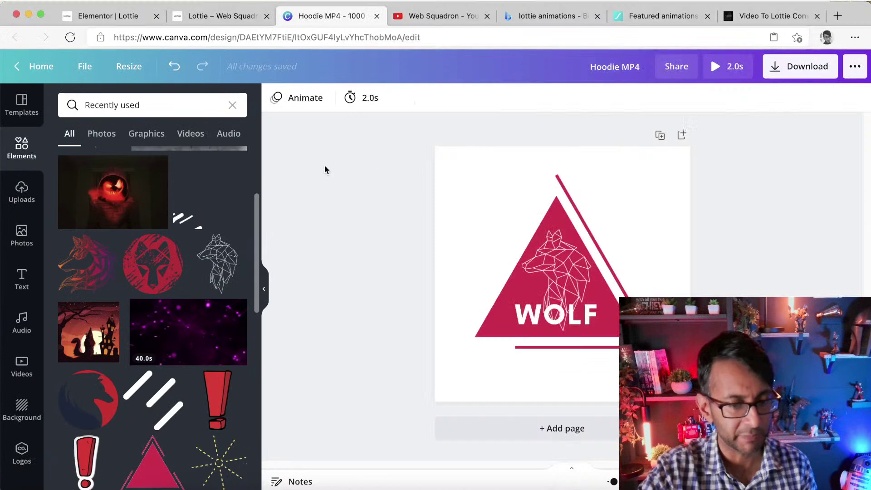
Step: Compare the download options offered for PNG with a transparent background and for GIF, and close the download settings
left_click(801, 72)
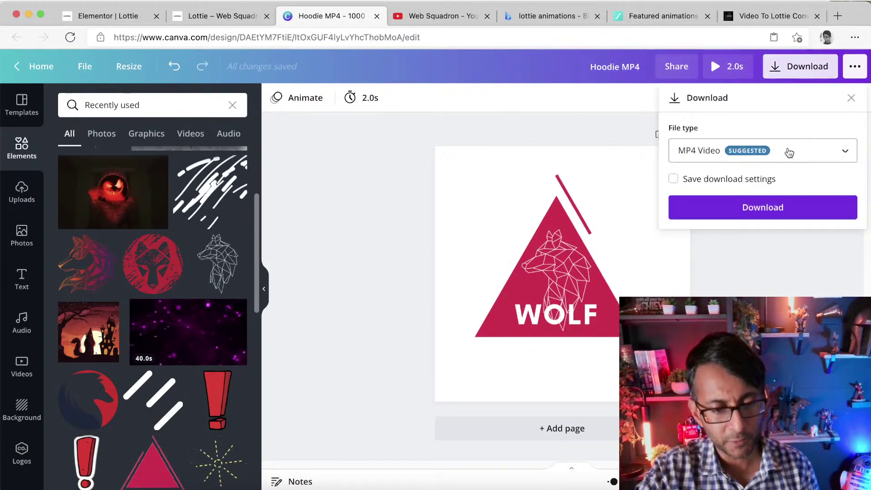
left_click(795, 154)
left_click(726, 75)
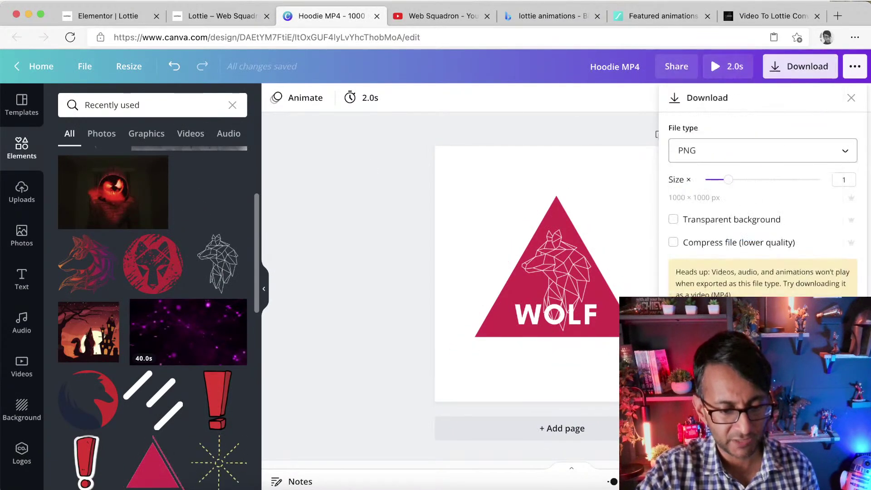
left_click(715, 220)
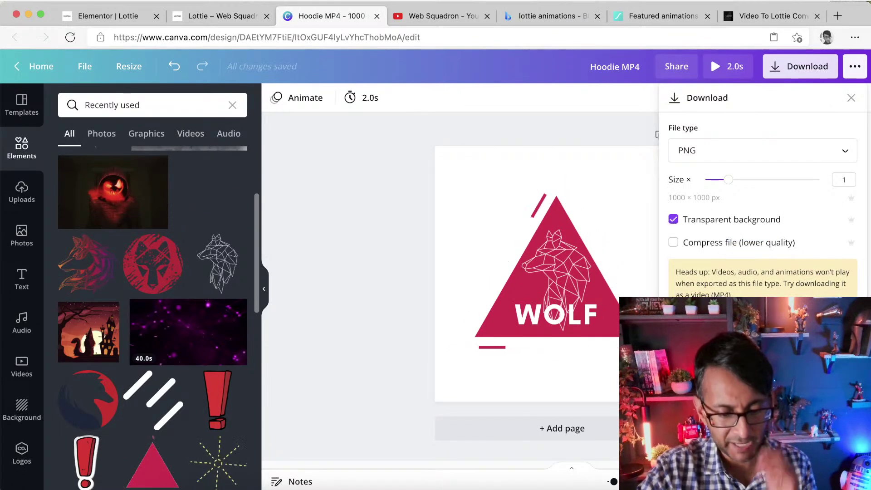
left_click(840, 151)
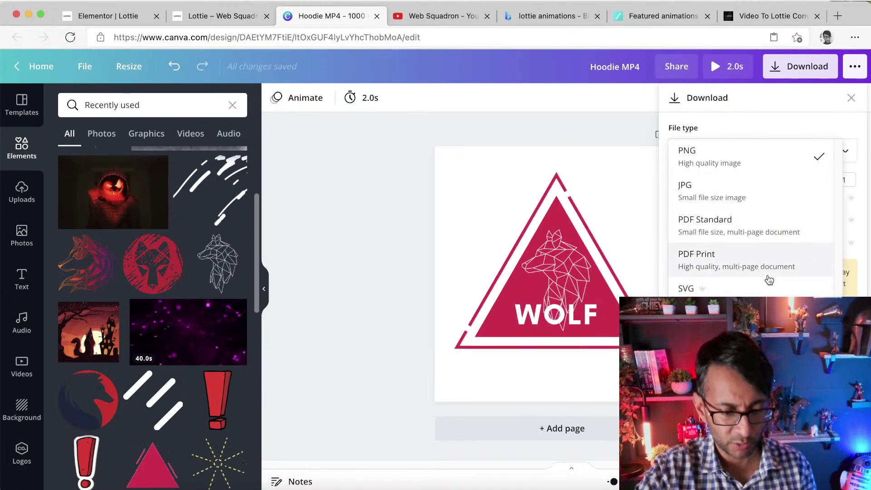
scroll(726, 254, "down", 2)
left_click(727, 273)
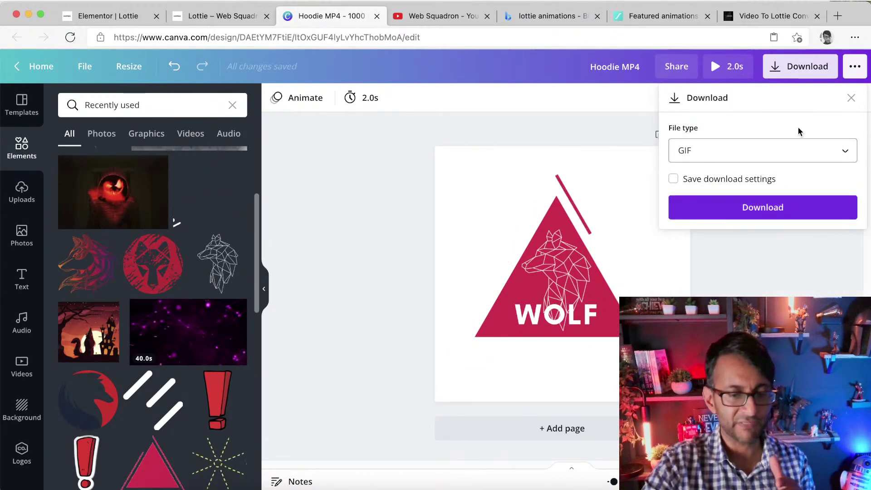
left_click(797, 153)
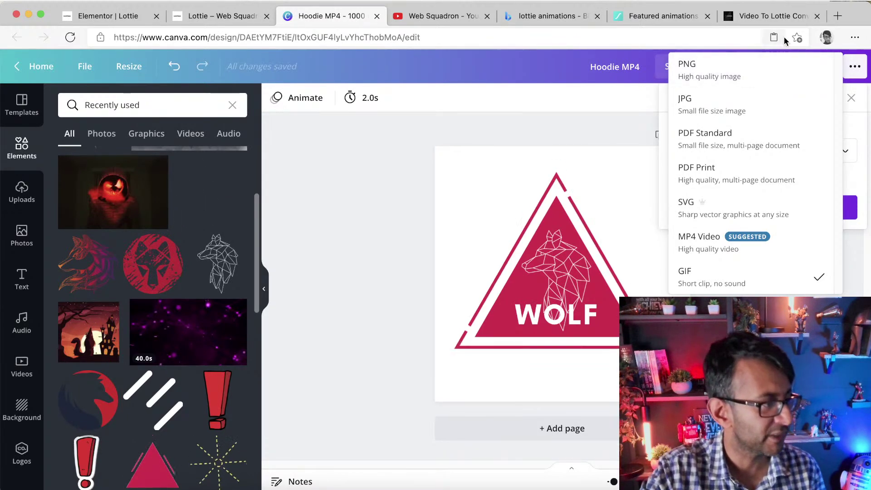
left_click(703, 74)
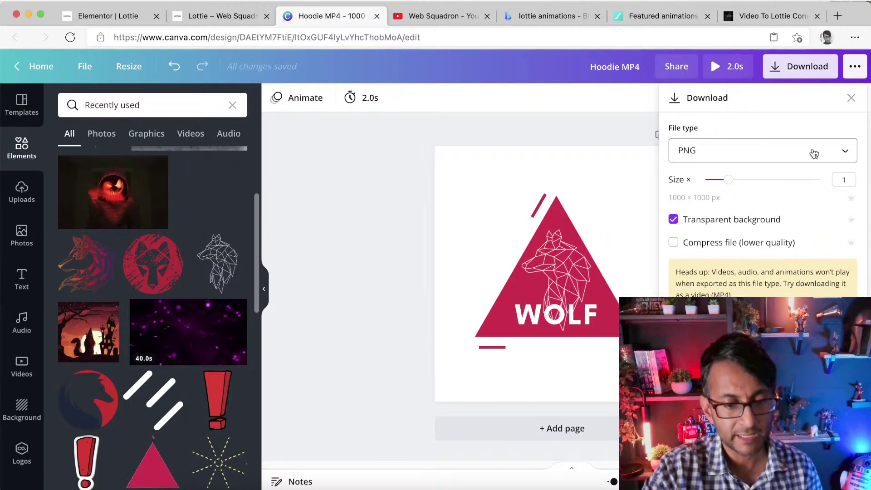
left_click(811, 157)
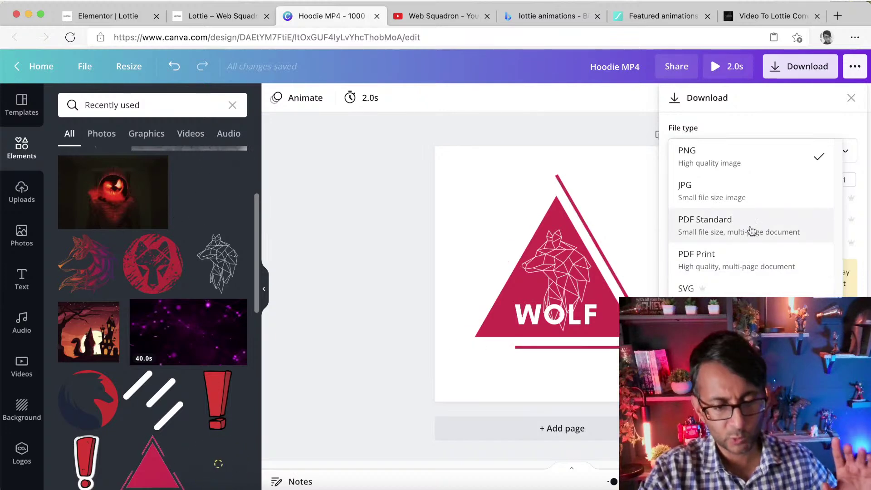
left_click(771, 154)
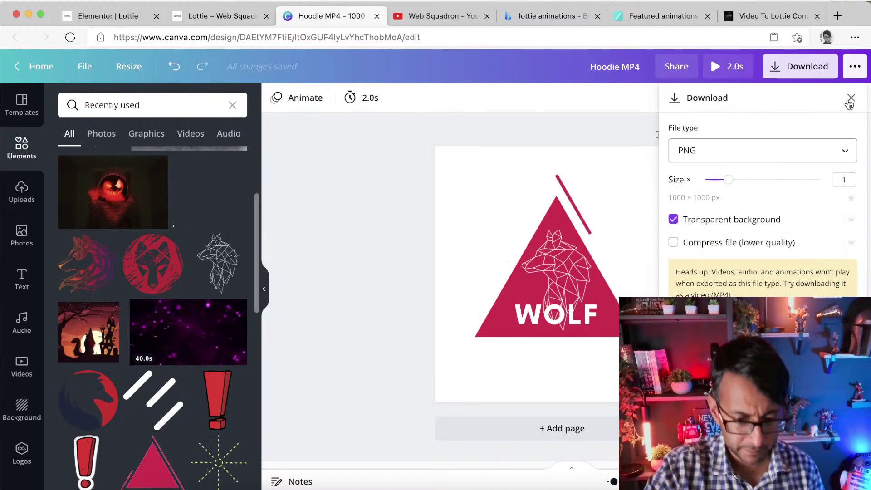
left_click(849, 103)
Step: Duplicate the wolf page and delete the WOLF text and the wolf graphic from page 1
left_click(659, 136)
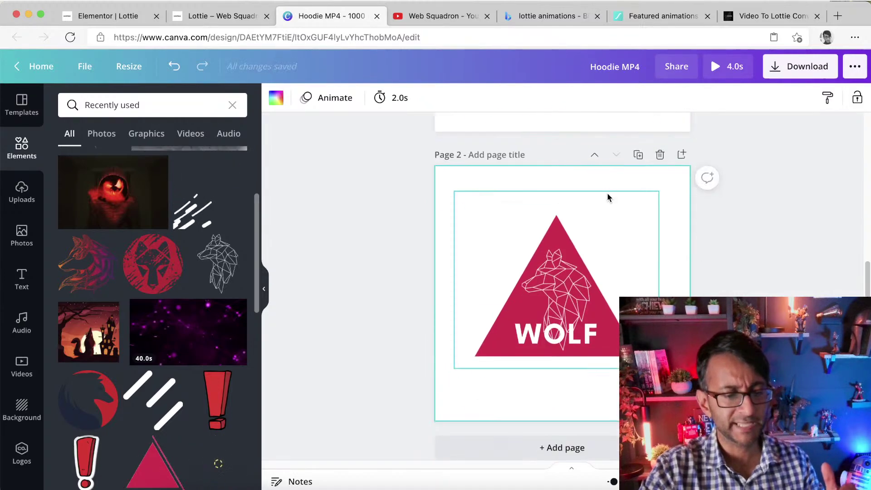
scroll(606, 237, "up", 3)
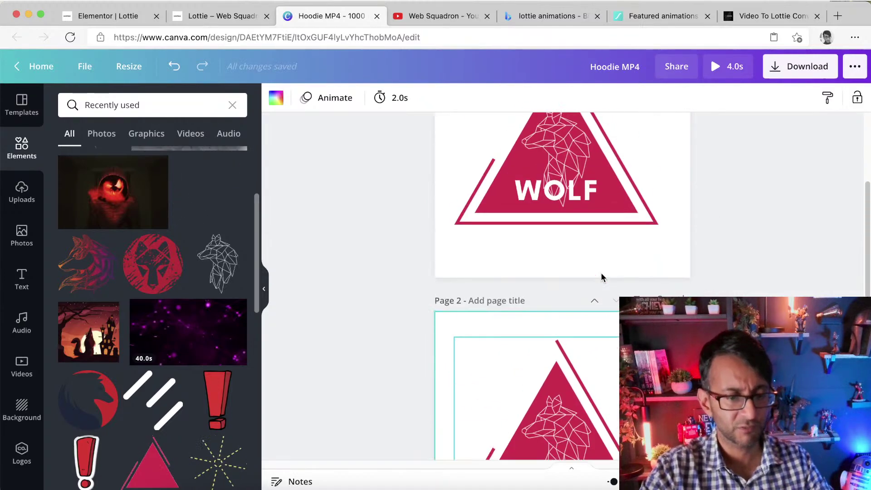
left_click(579, 184)
key("BackSpace")
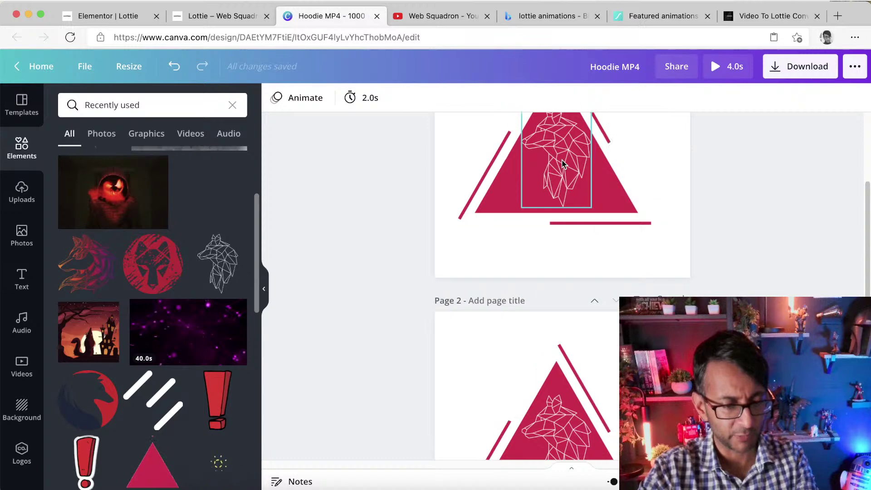
left_click(562, 164)
key("BackSpace")
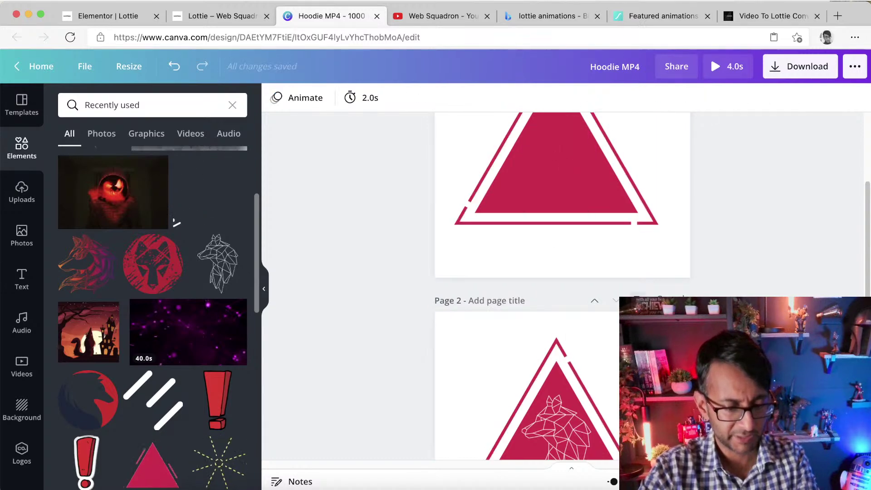
Step: Undo the deletion of page 2 and duplicate that page as page 3
key("BackSpace")
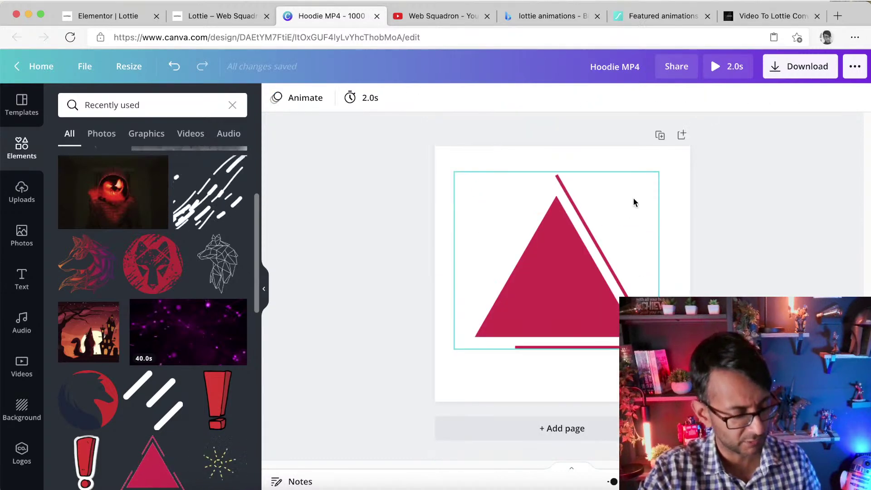
key("super+z")
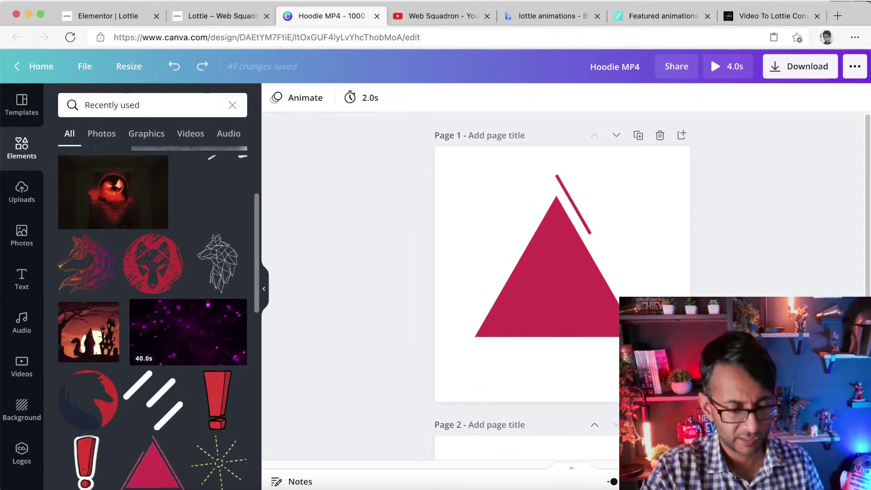
key("super+z")
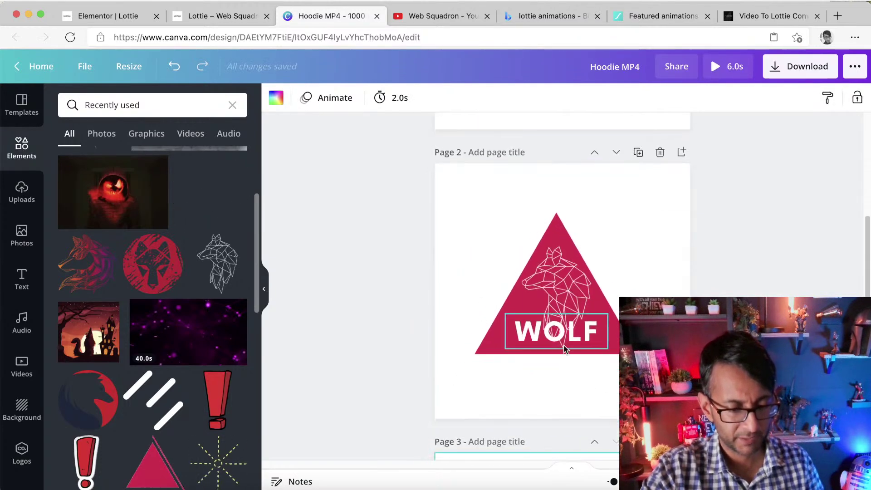
Step: Review the staged versions of the wolf artwork across pages 1 to 3
key("super+z")
key("super+z")
key("super+z")
key("super+z")
key("super+z")
key("super+z")
key("super+z")
key("super+z")
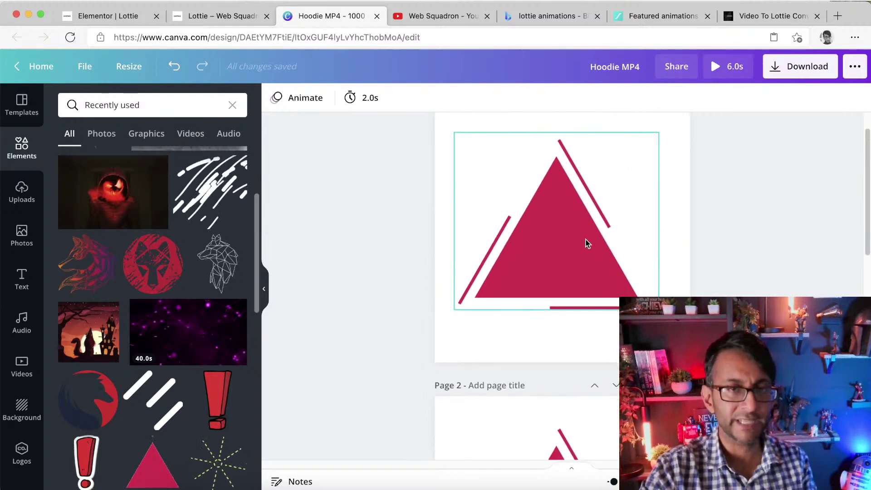
key("super+shift+z")
key("super+shift+z")
key("super+shift+z")
key("super+z")
key("super+z")
key("super+z")
key("super+z")
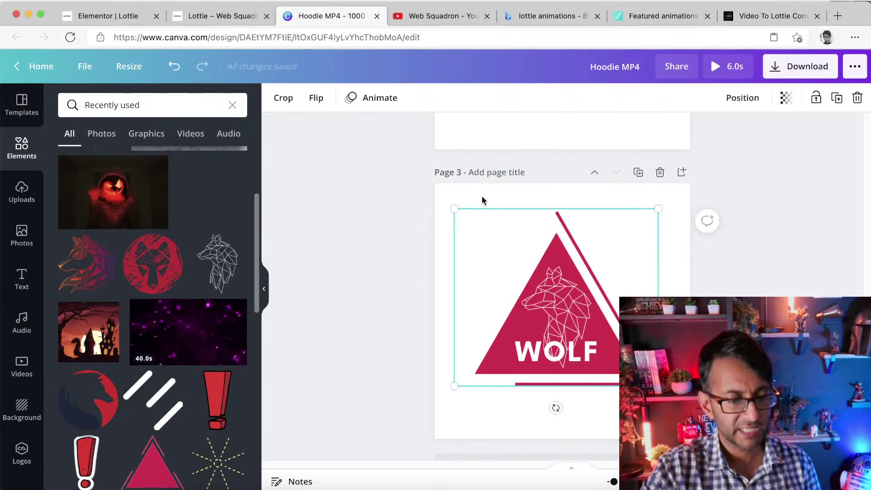
Step: Set the download of all three pages to PNG with a transparent background
left_click(776, 67)
left_click(729, 153)
left_click(712, 69)
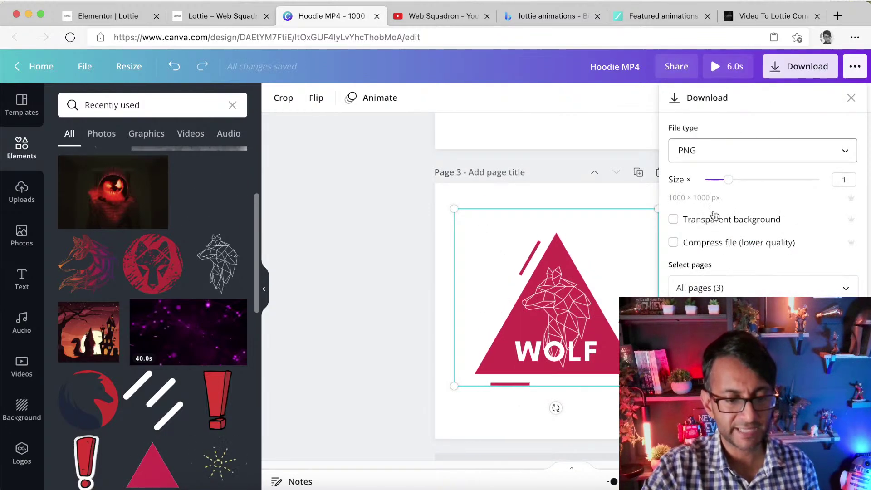
left_click(674, 220)
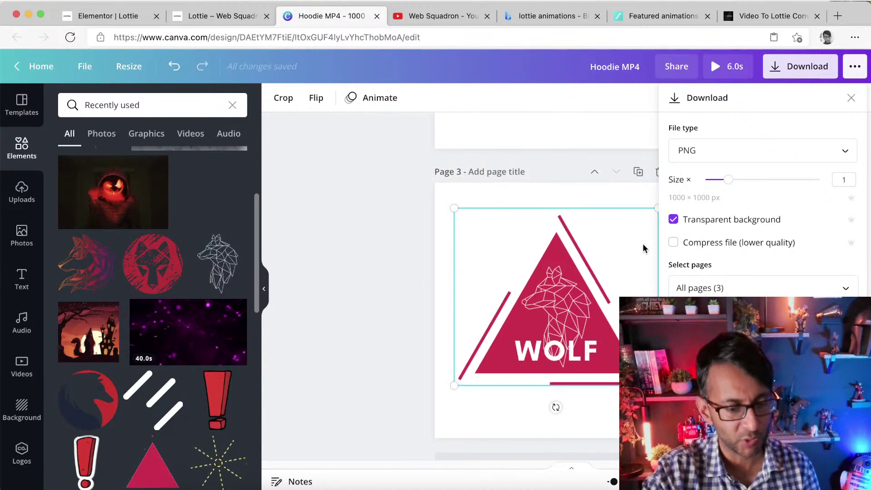
Step: Close the download settings and revert the design to a single page with the complete wolf artwork
scroll(540, 272, "up", 1)
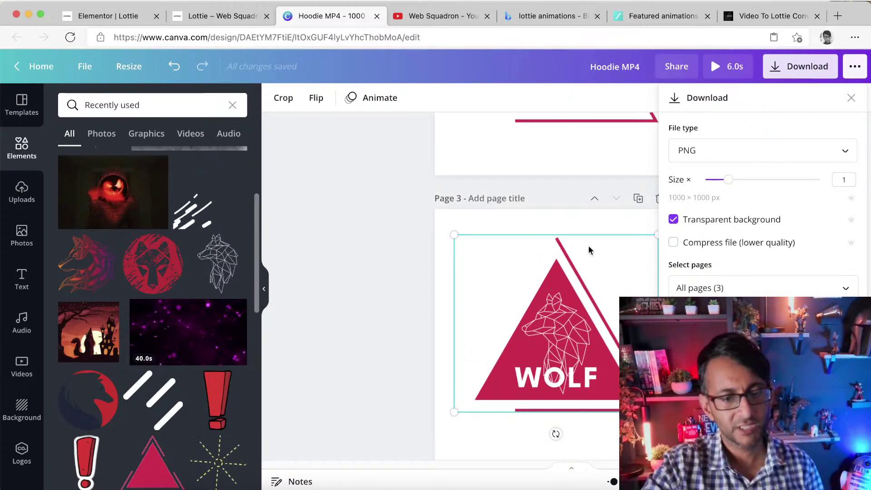
left_click(414, 131)
key("Delete")
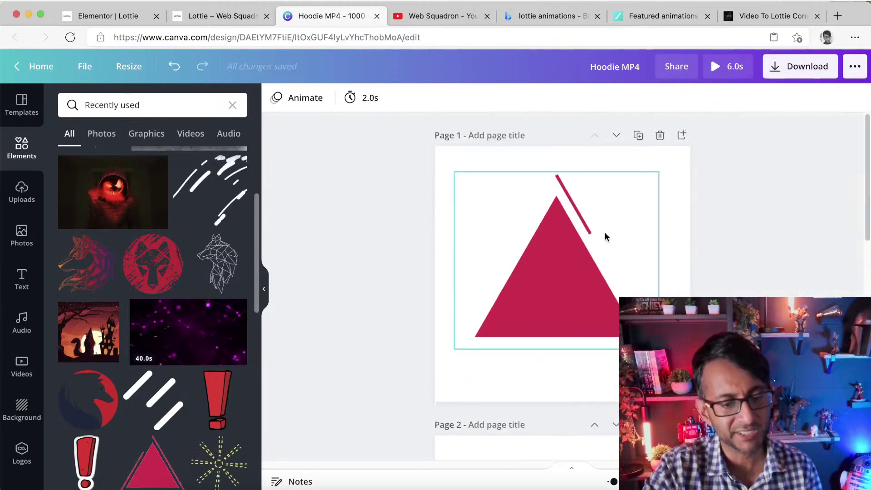
key("Delete")
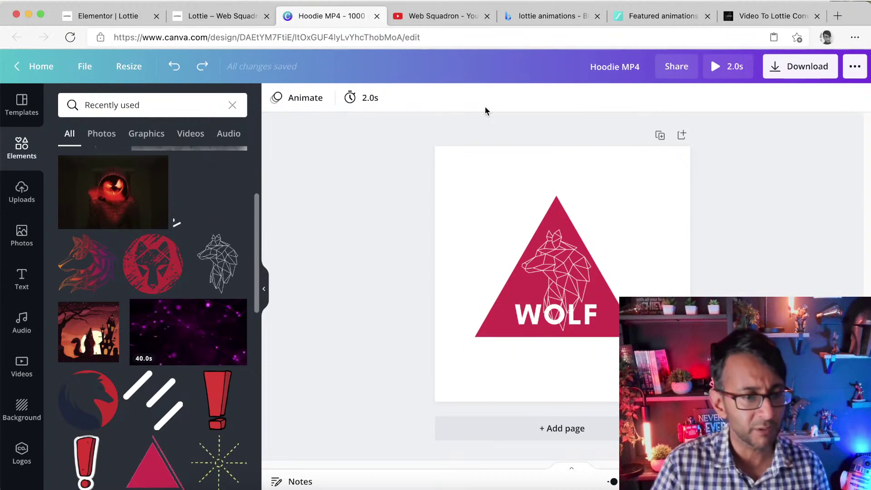
Step: Switch to the Web Squadron YouTube channel, open its content list in YouTube Studio and review the scheduled uploads
left_click(432, 18)
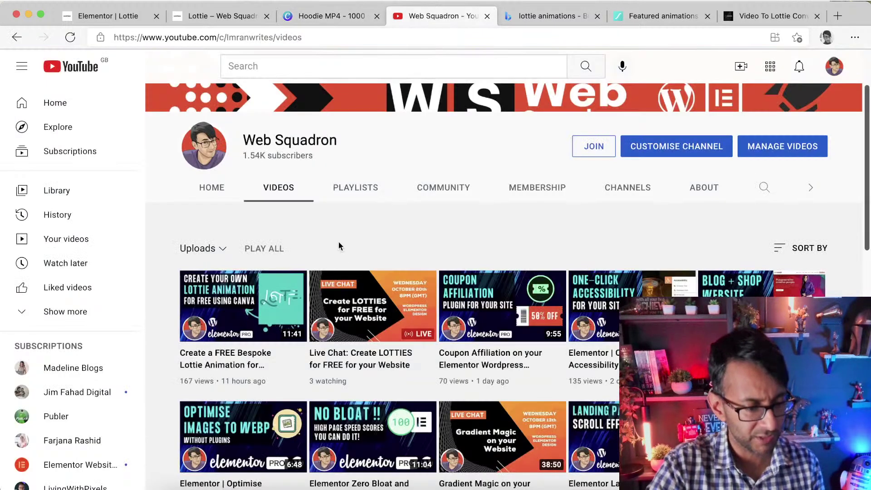
scroll(599, 358, "down", 2)
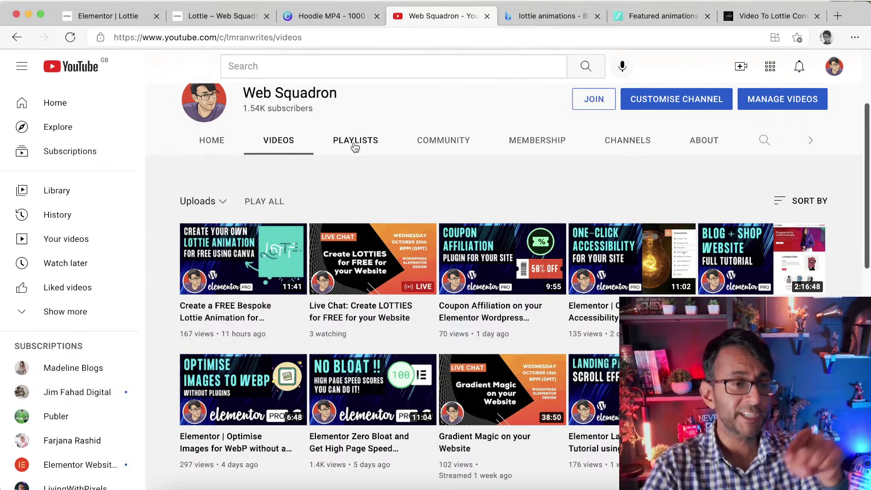
left_click(836, 69)
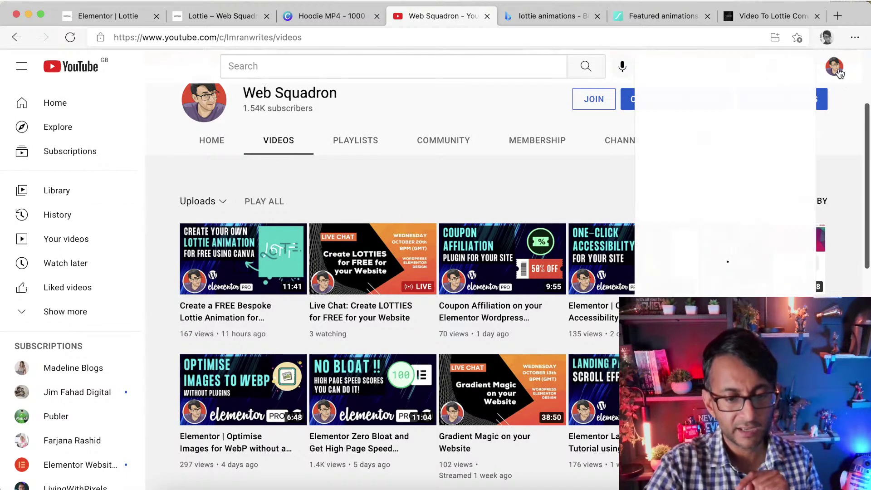
left_click(695, 170)
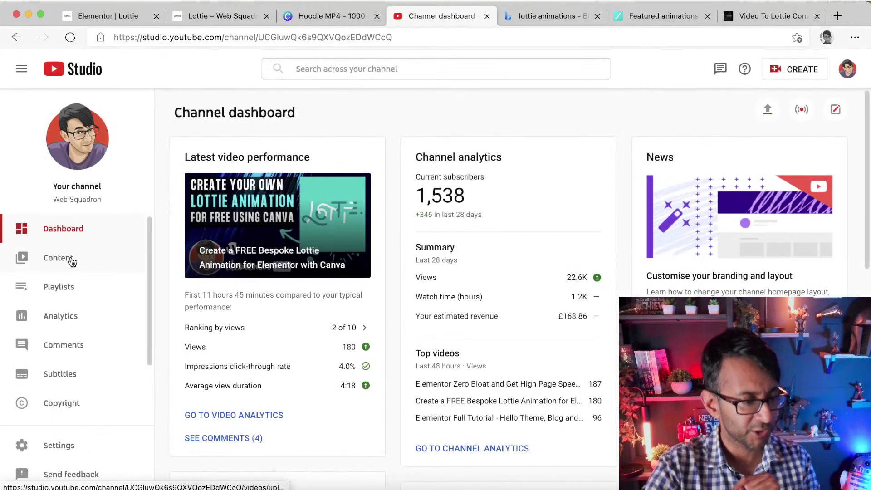
left_click(64, 258)
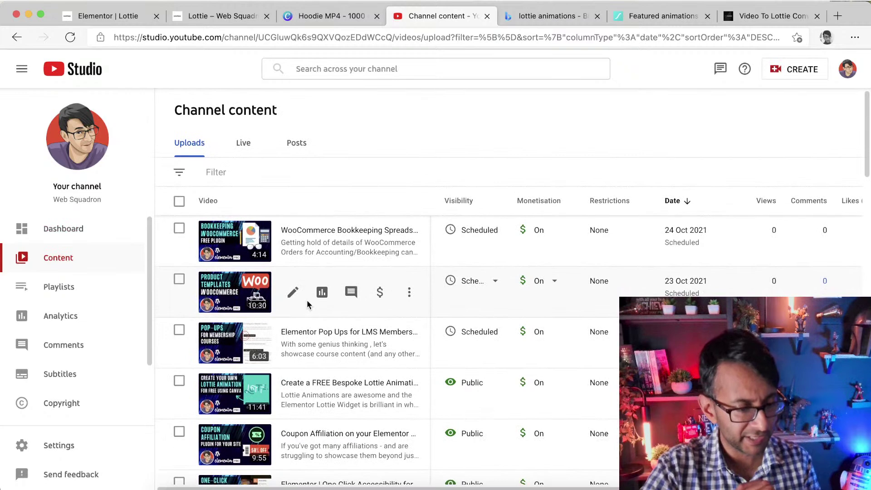
scroll(408, 331, "down", 1)
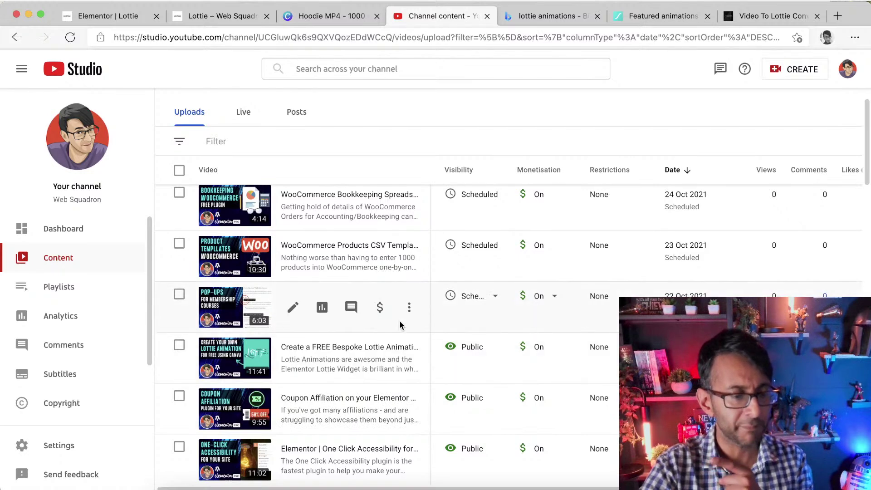
scroll(317, 304, "down", 1)
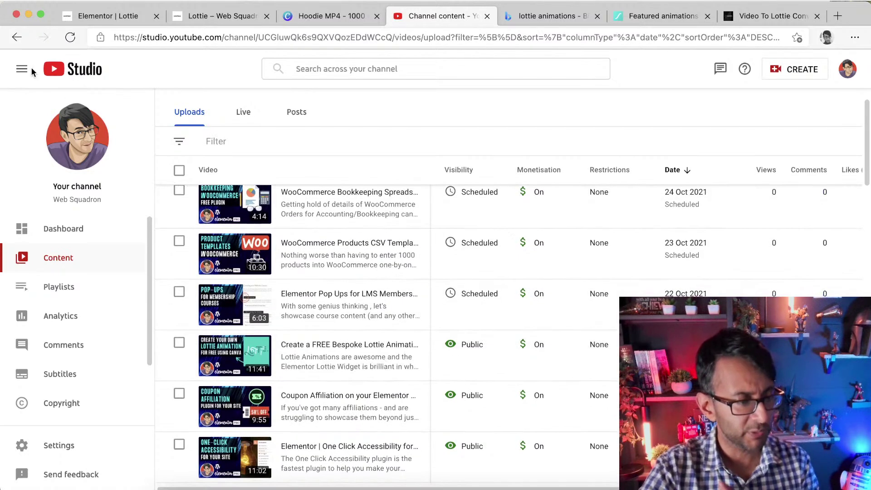
Step: Return to the Web Squadron channel's public videos page and browse through the older uploads
left_click(14, 40)
left_click(14, 40)
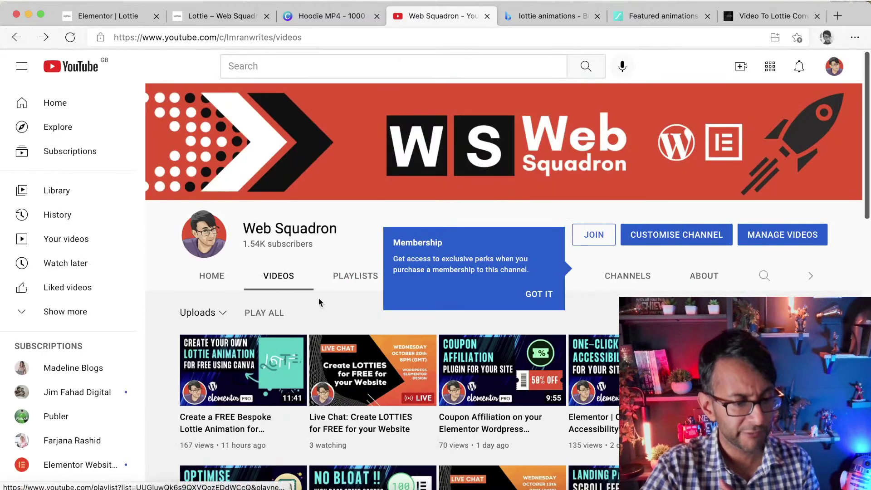
scroll(435, 352, "down", 12)
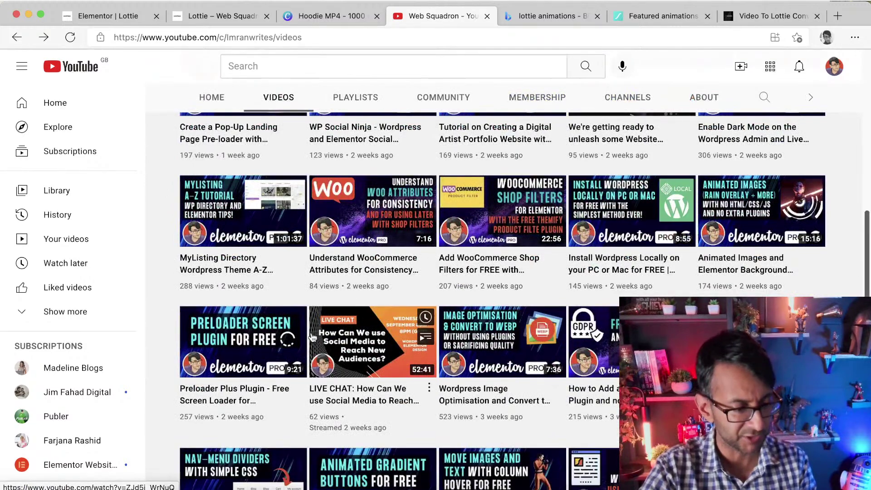
scroll(435, 351, "down", 10)
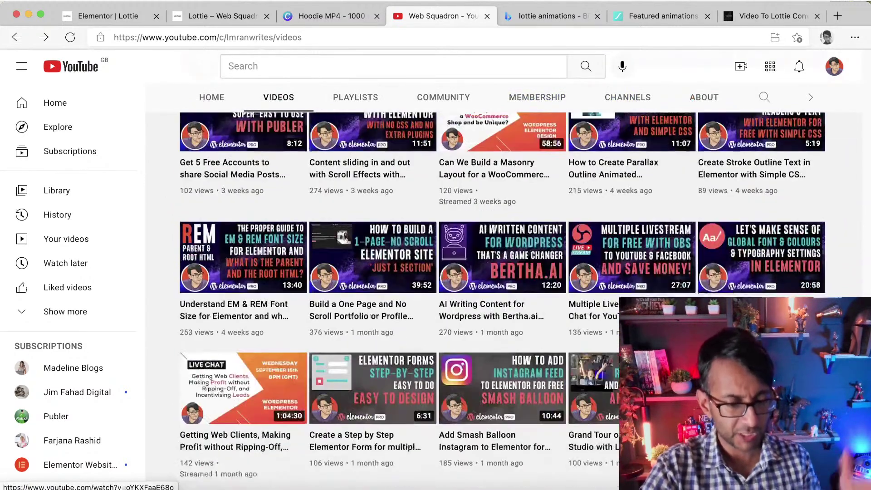
scroll(658, 327, "down", 4)
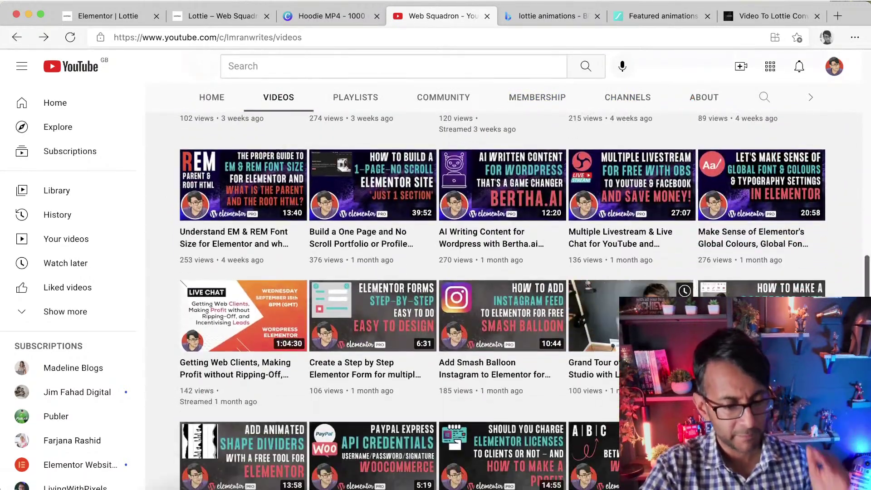
scroll(615, 310, "up", 6)
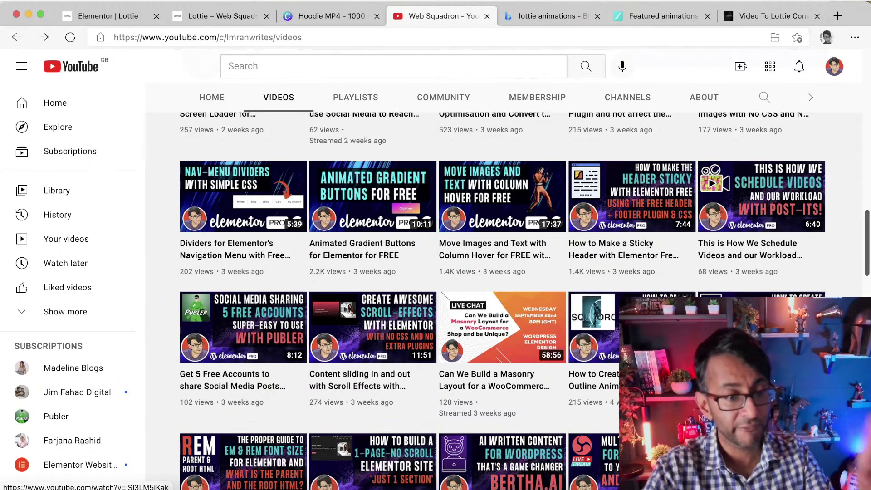
scroll(616, 303, "down", 10)
Step: Check the wolf Lottie in Elementor, switch to the Canva design and open the wolf graphic's element animation options
left_click(100, 16)
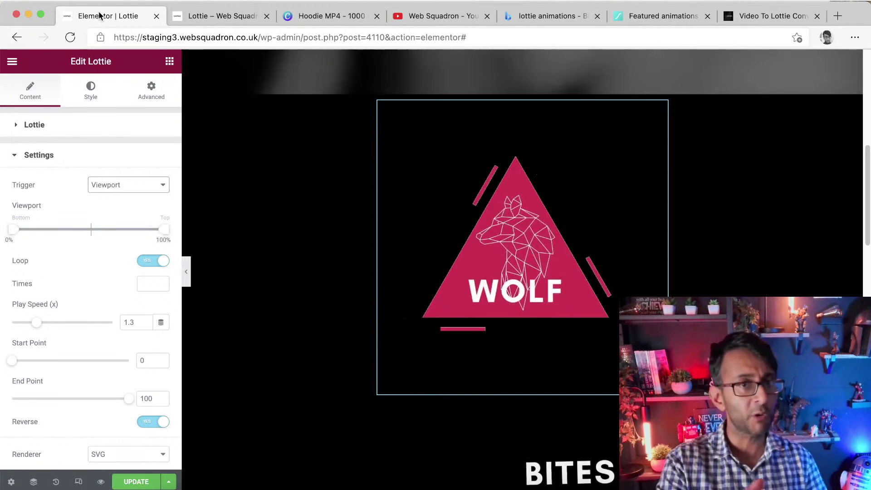
left_click(313, 14)
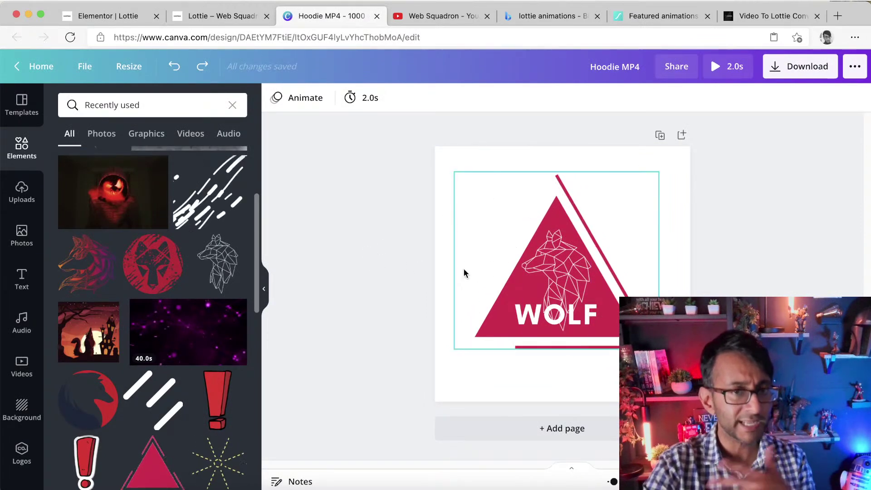
left_click(546, 251)
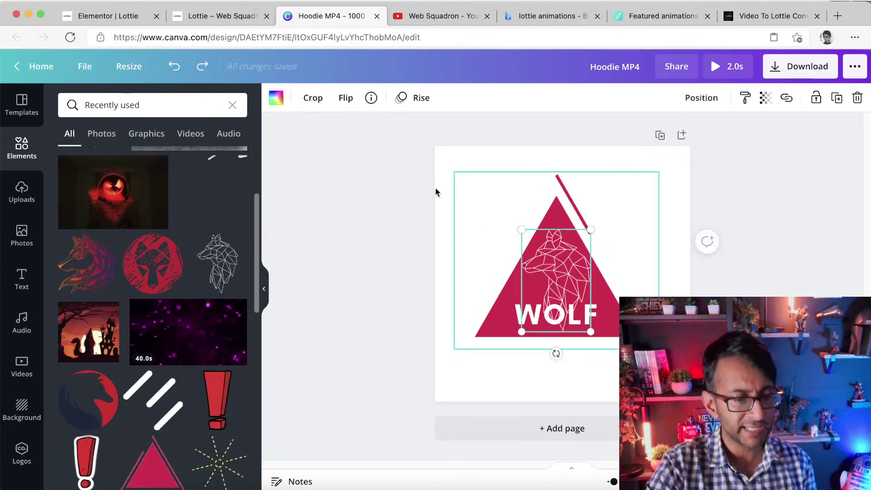
left_click(414, 98)
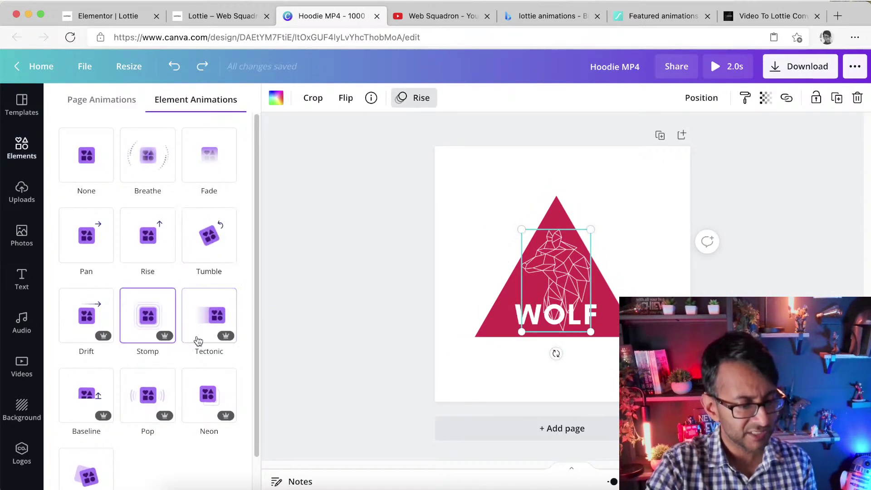